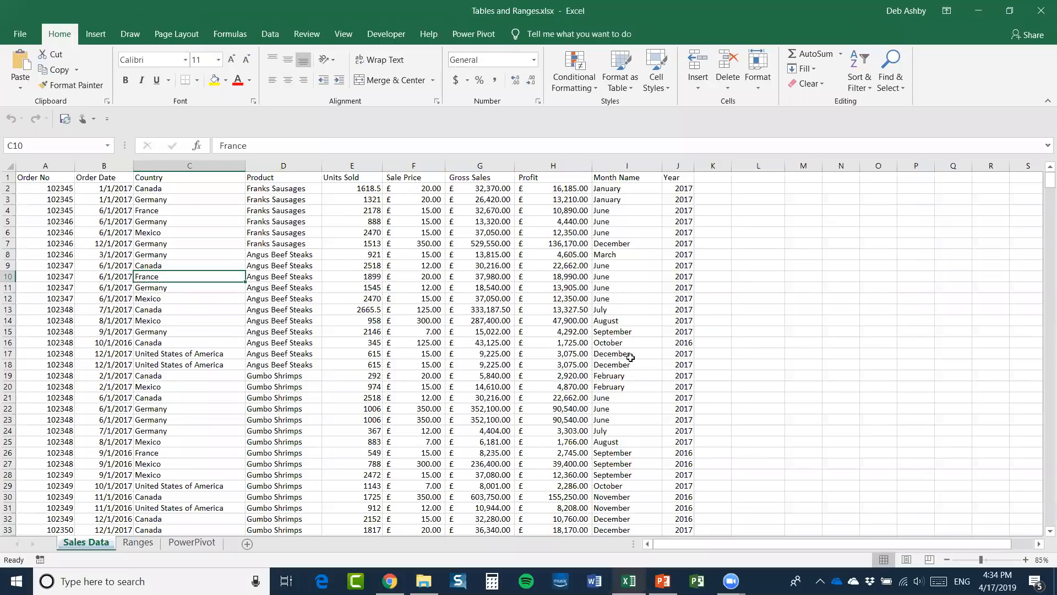
# - Increase the Sales Data sheet's zoom to 90%
pyautogui.click(731, 581)
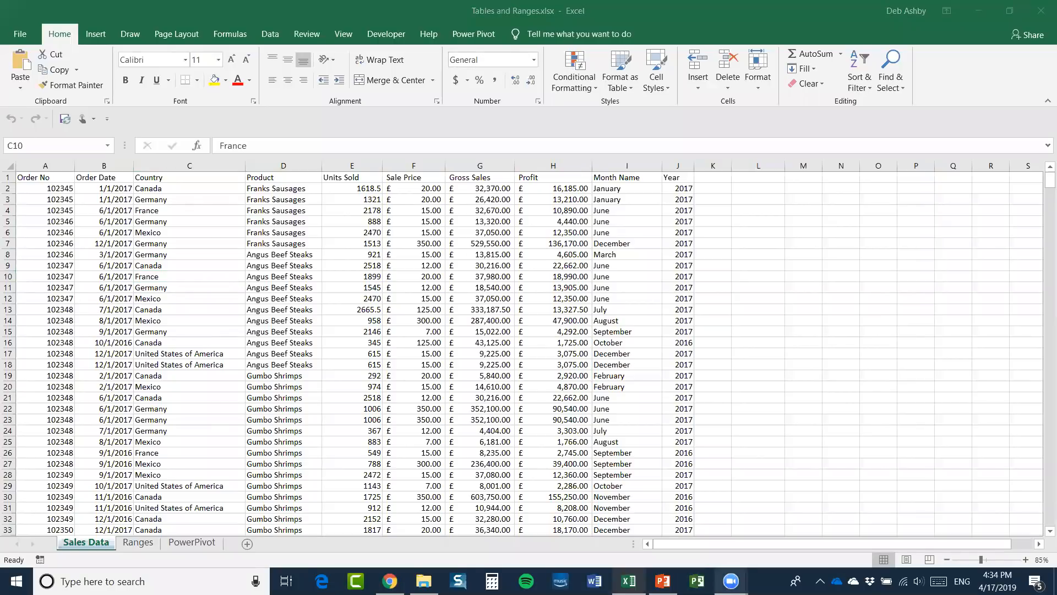
pyautogui.click(607, 211)
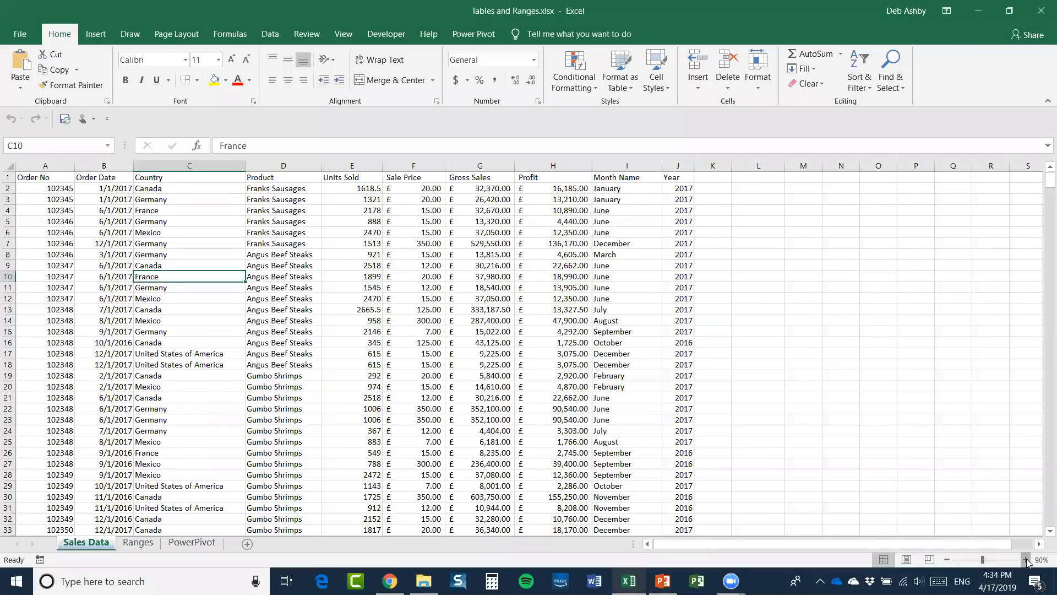
pyautogui.click(1025, 559)
pyautogui.click(502, 386)
pyautogui.scroll(1, 502, 385)
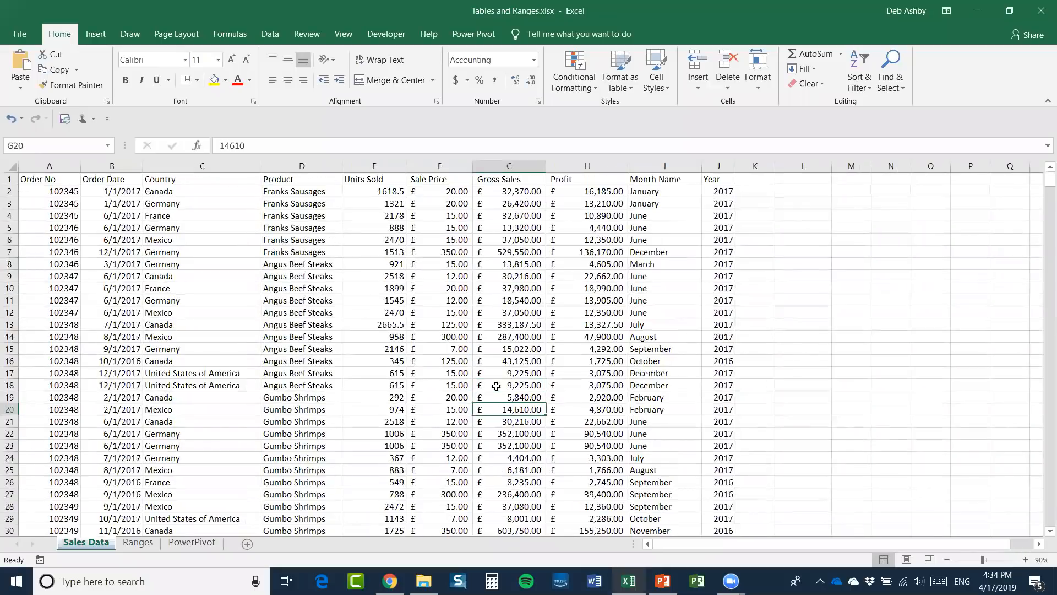
# - Highlight the blank cells M4:M11 and the month names in I2:I8 as example ranges
pyautogui.click(312, 249)
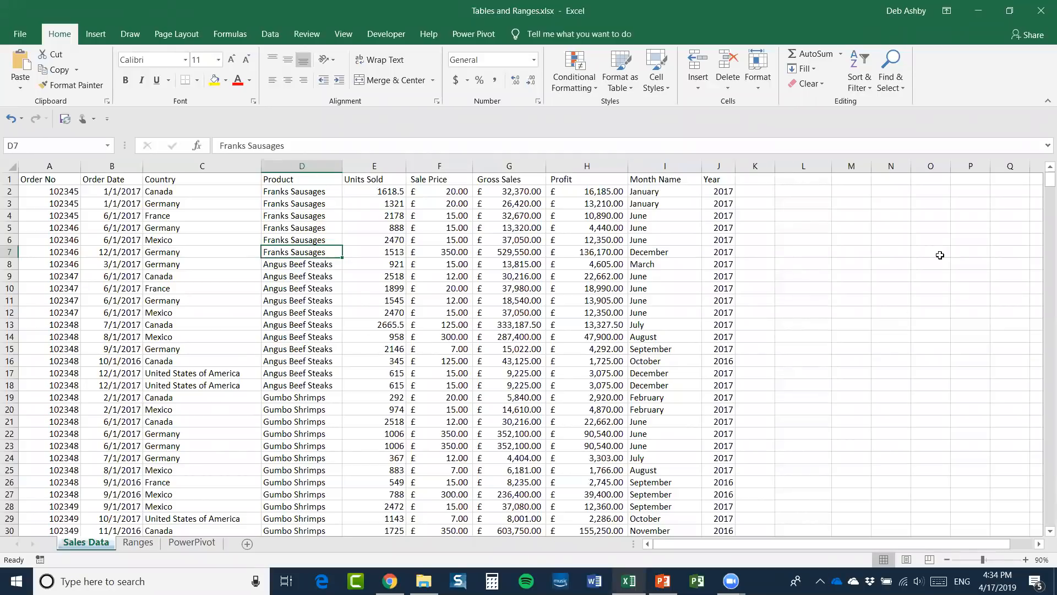
pyautogui.click(856, 215)
pyautogui.moveTo(852, 260); pyautogui.dragTo(854, 292)
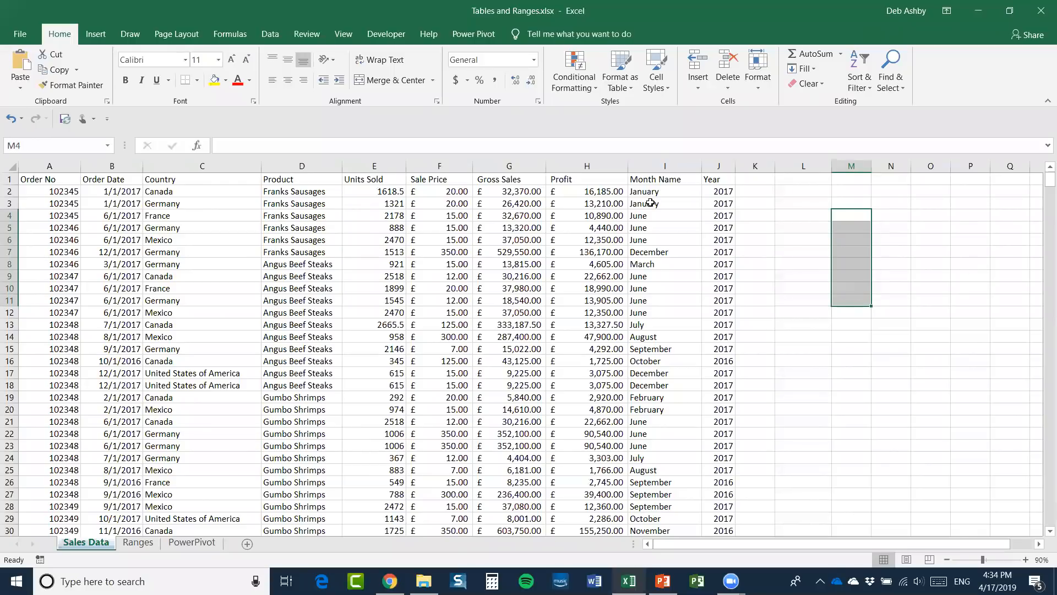
pyautogui.moveTo(645, 192); pyautogui.dragTo(649, 265)
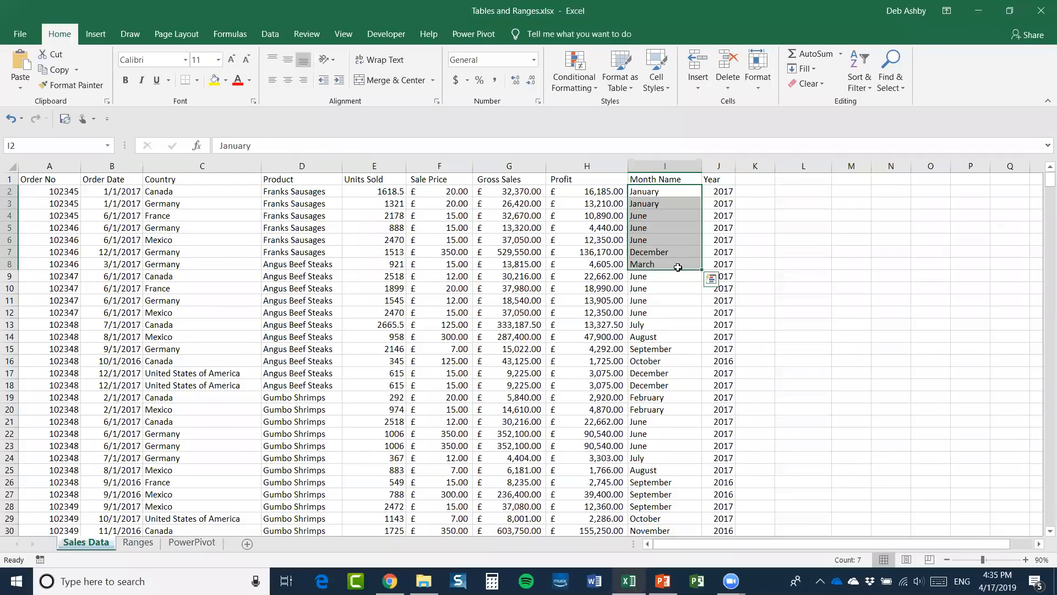
# - Enter =SUM(G2:G11) in cell L2 to total the first ten Gross Sales values, and autofit column L
pyautogui.click(794, 194)
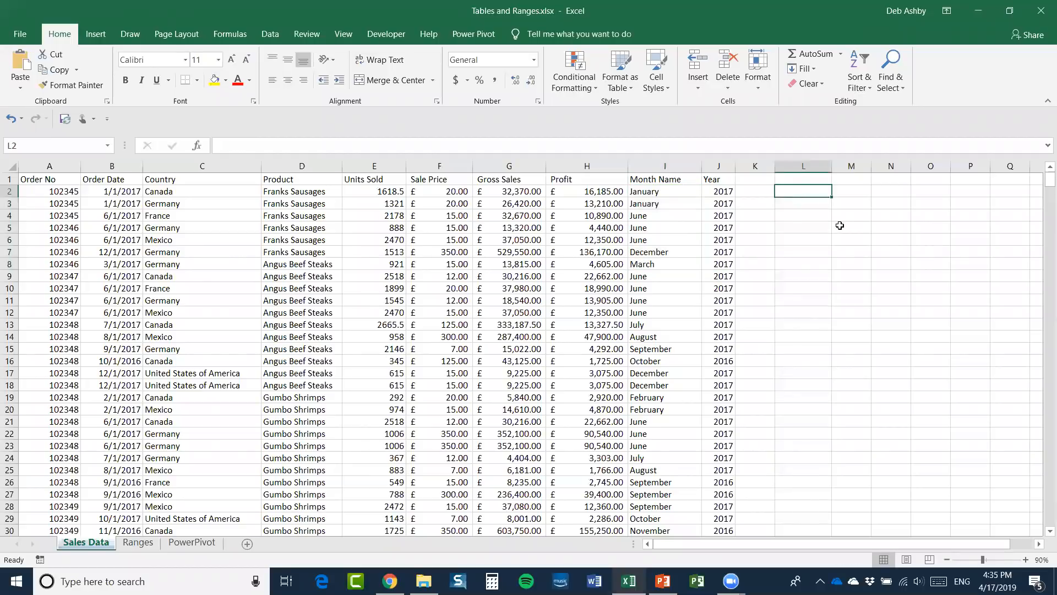
pyautogui.write('=SUM(')
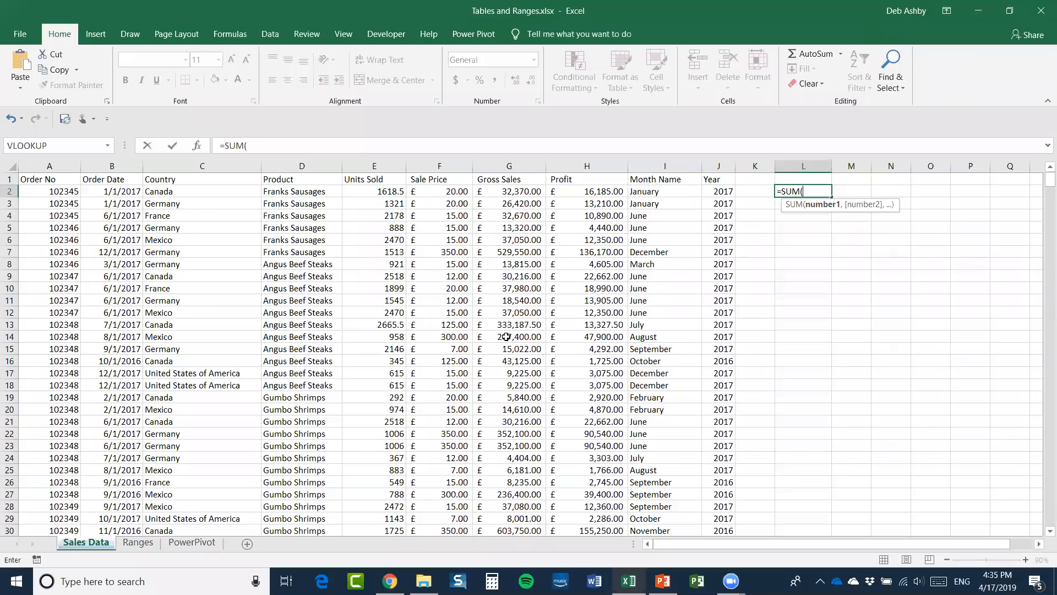
pyautogui.click(505, 192)
pyautogui.moveTo(502, 291); pyautogui.dragTo(503, 301)
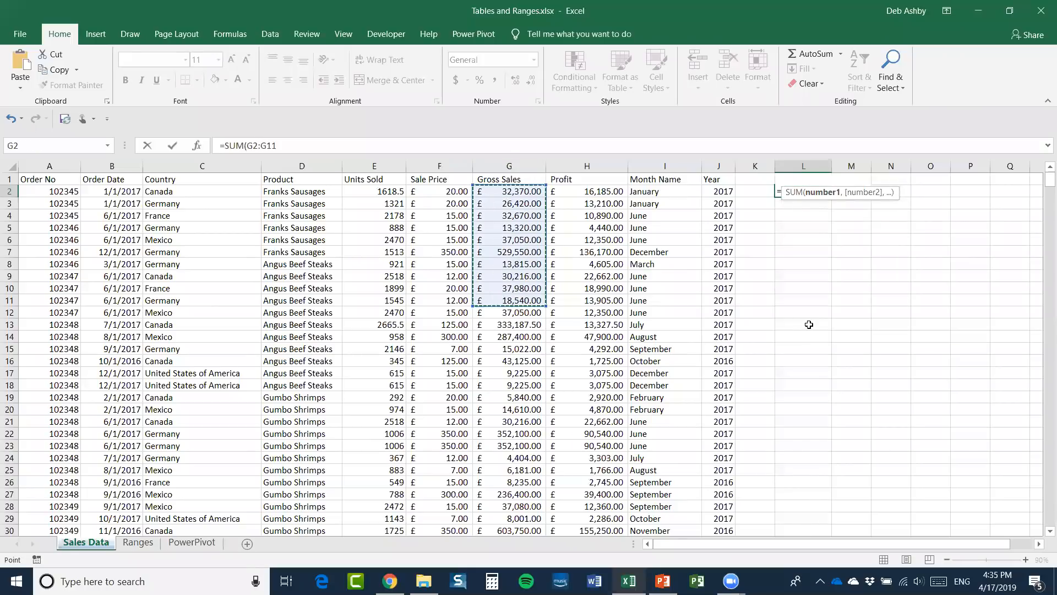
pyautogui.write(')')
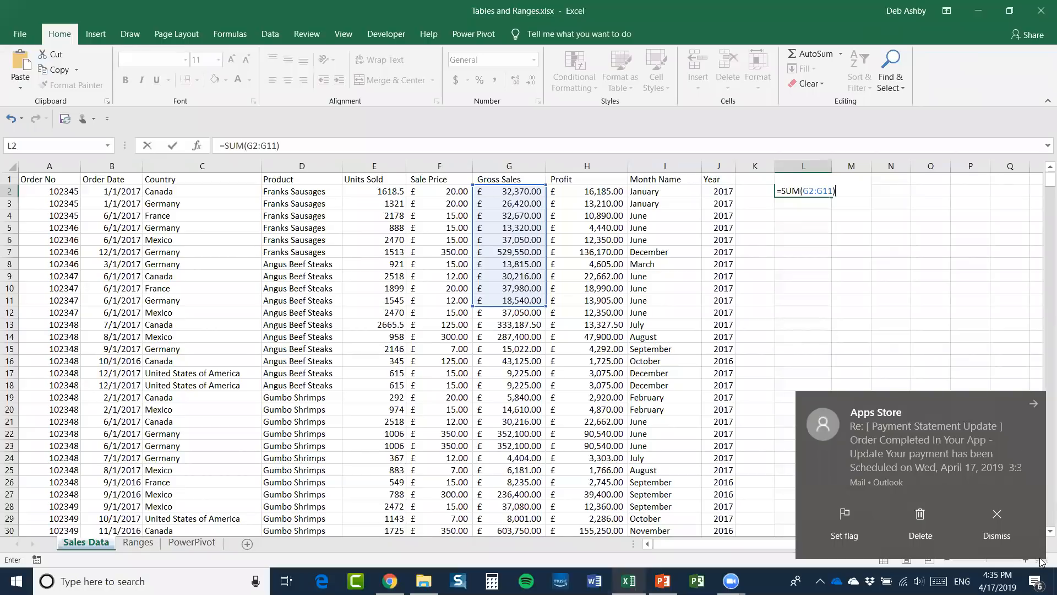
pyautogui.click(995, 517)
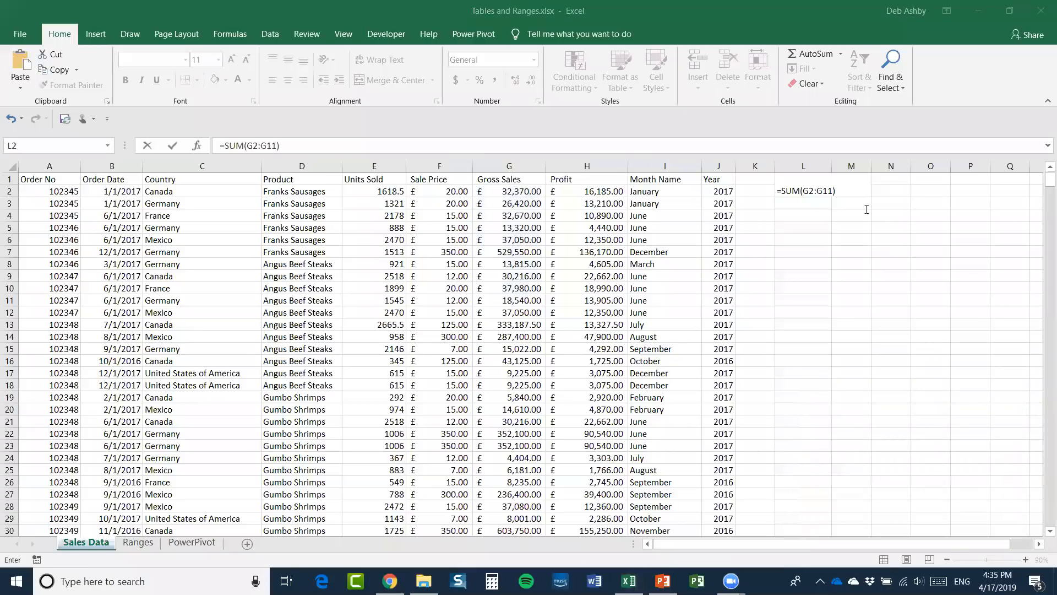
pyautogui.click(838, 193)
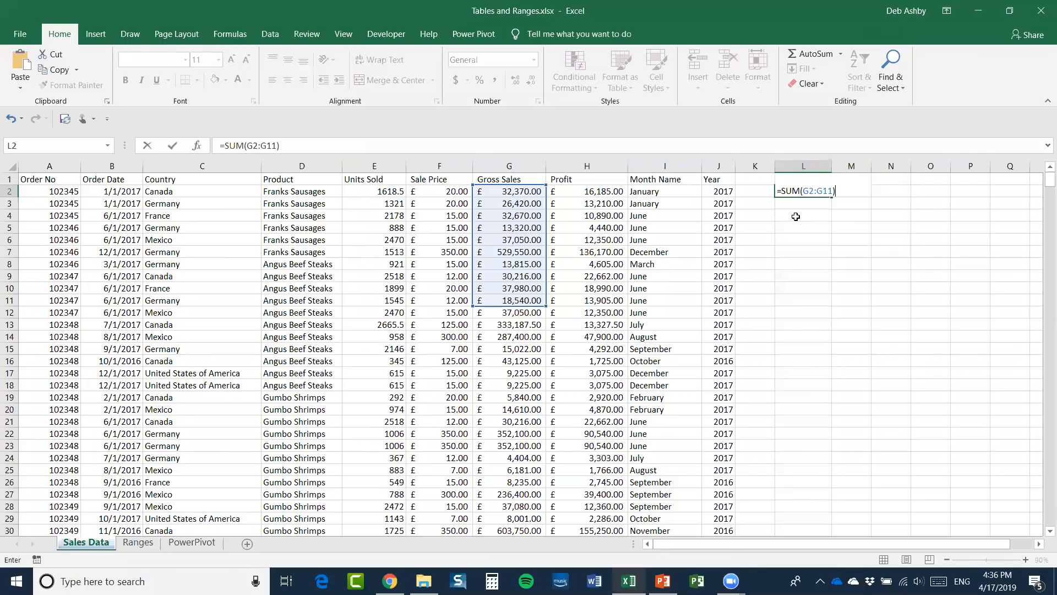
pyautogui.press('Return')
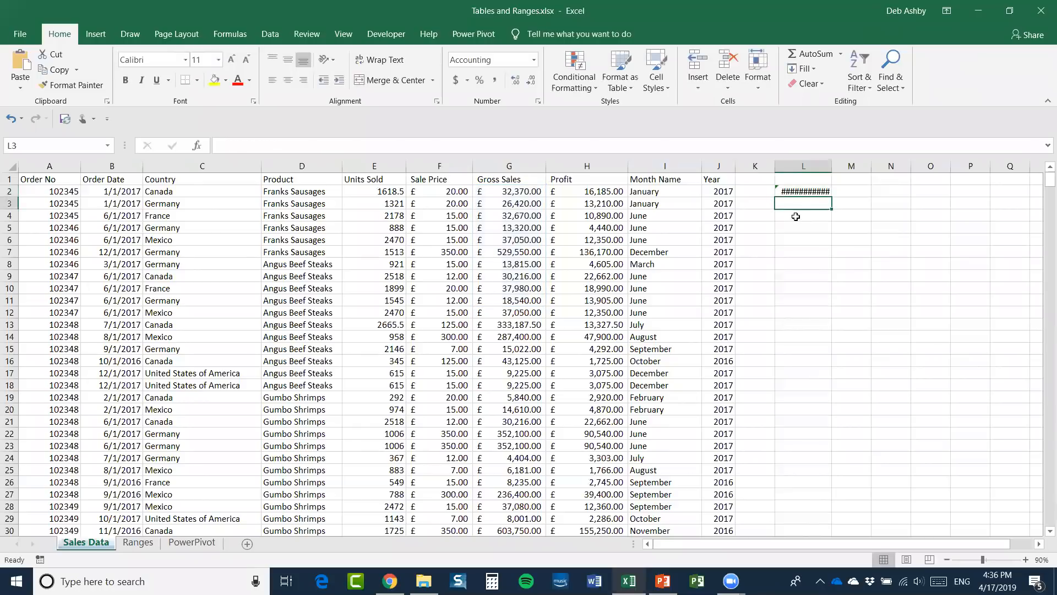
pyautogui.doubleClick(832, 165)
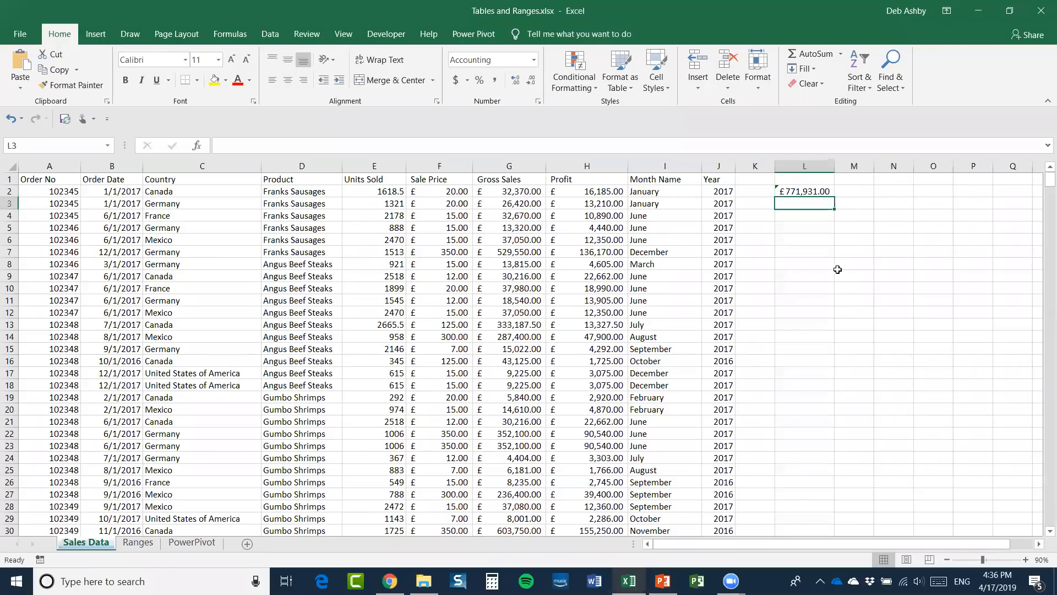
# - Review the SUM formula in cell L2 and delete it from the cell
pyautogui.click(803, 191)
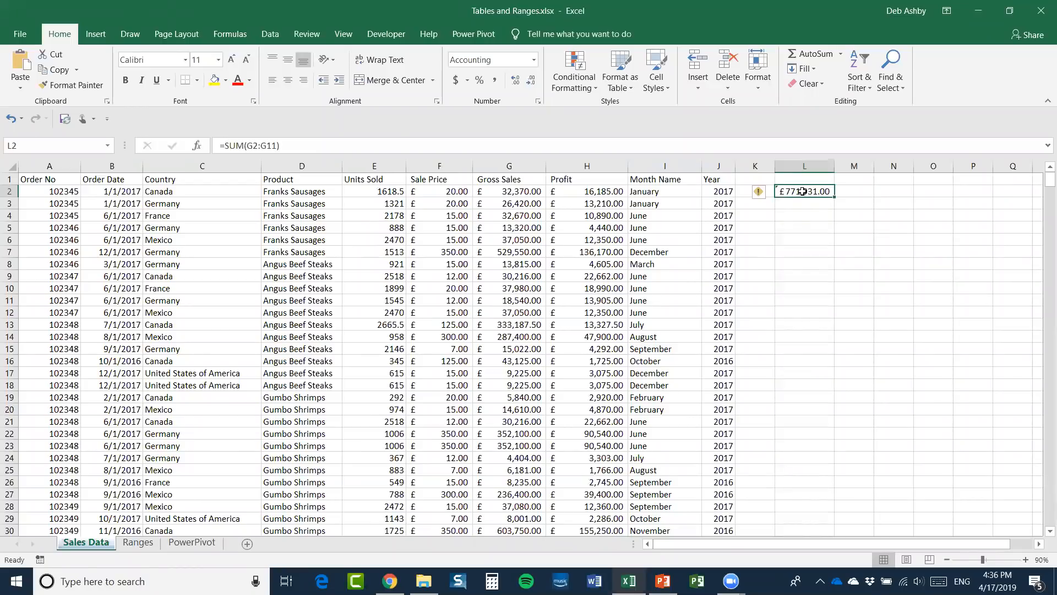
pyautogui.doubleClick(802, 191)
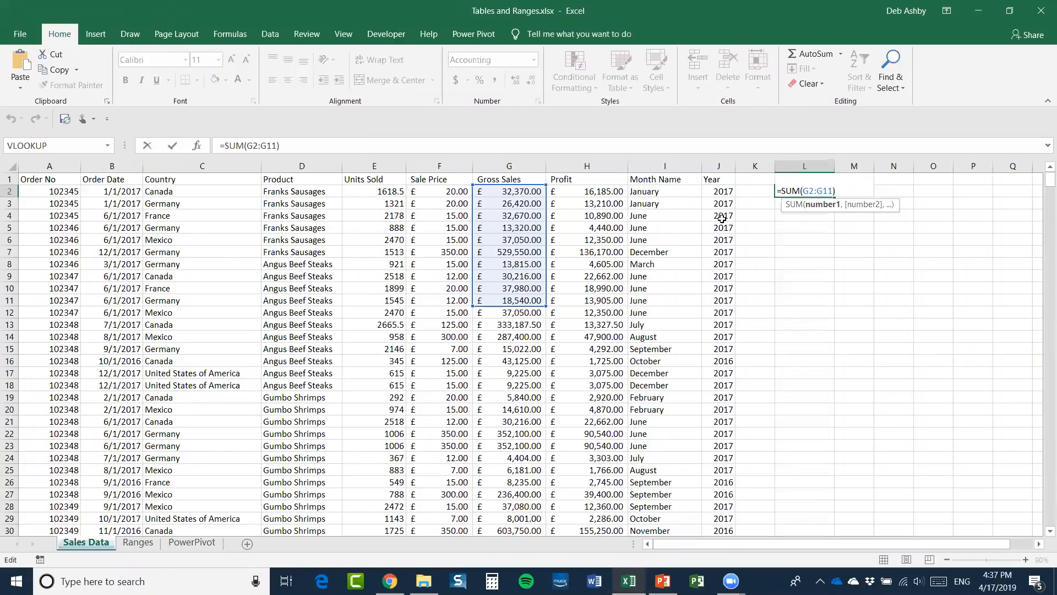
pyautogui.moveTo(836, 191); pyautogui.dragTo(777, 191)
pyautogui.press('Delete')
pyautogui.click(819, 270)
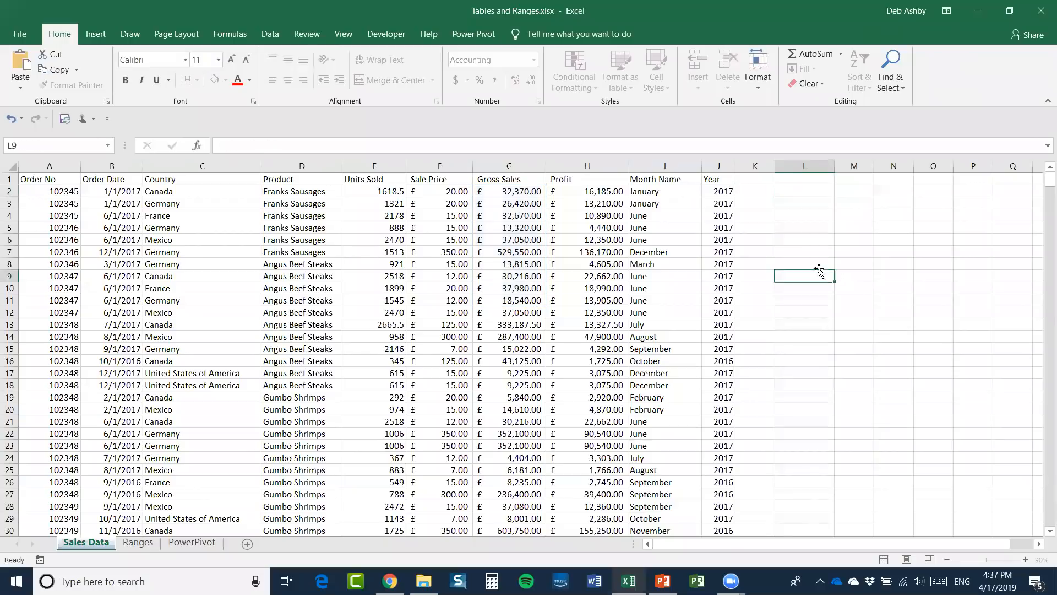
# - Enter =SUM(G1:G703) in cell G705 below the Gross Sales data, and autofit column G
pyautogui.click(520, 261)
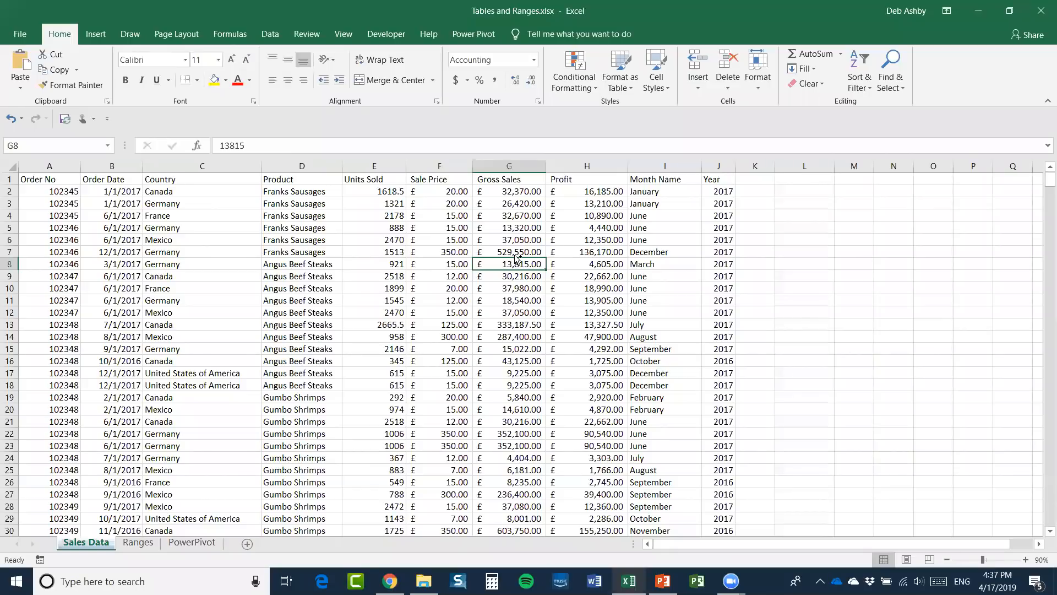
pyautogui.hotkey('ctrl', 'Down')
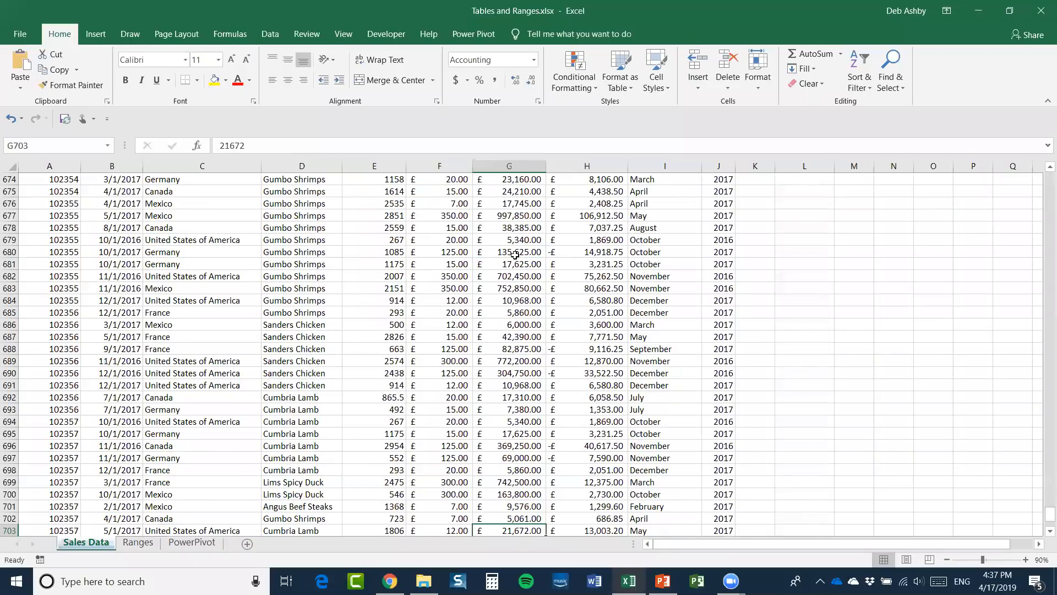
pyautogui.scroll(-4, 509, 309)
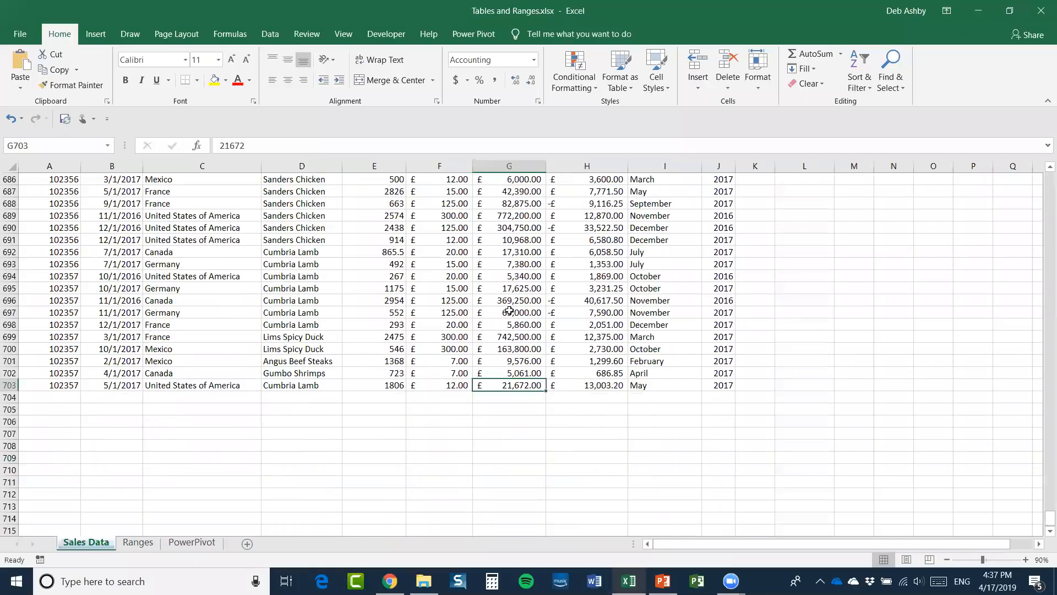
pyautogui.click(509, 409)
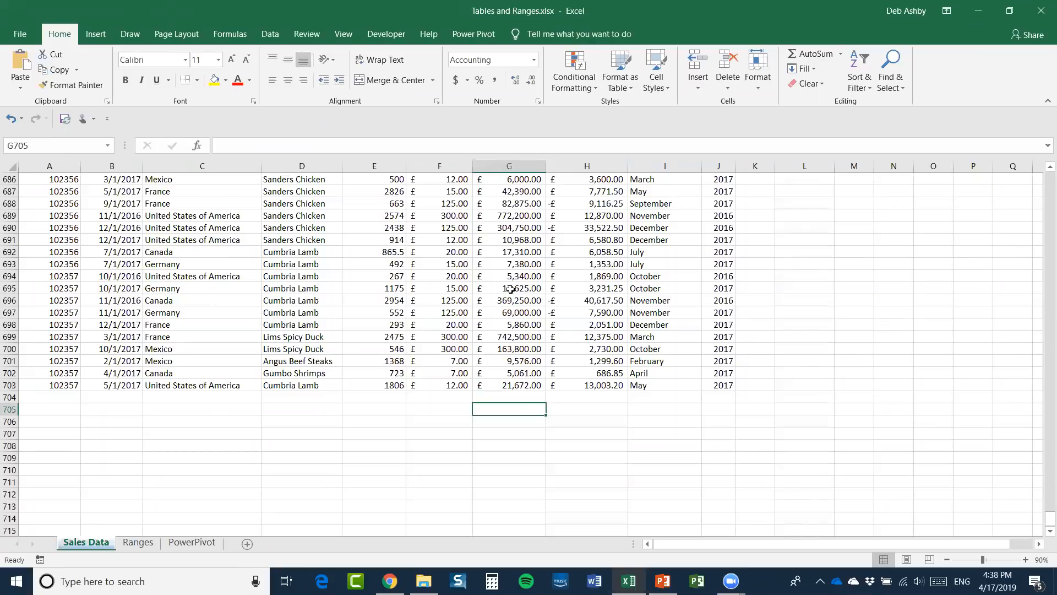
pyautogui.write('=SUM')
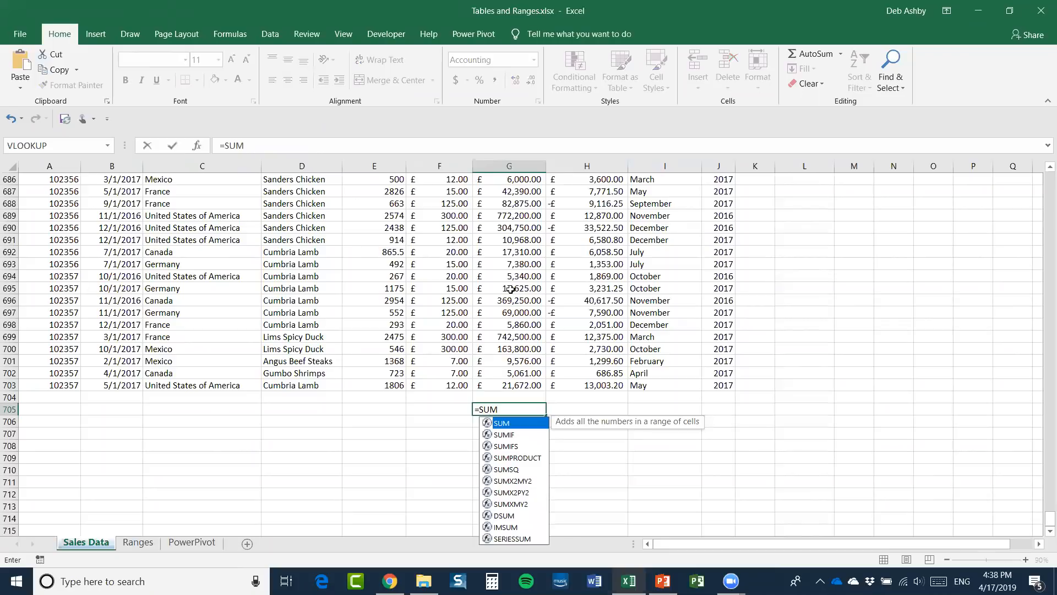
pyautogui.write('(')
pyautogui.click(498, 384)
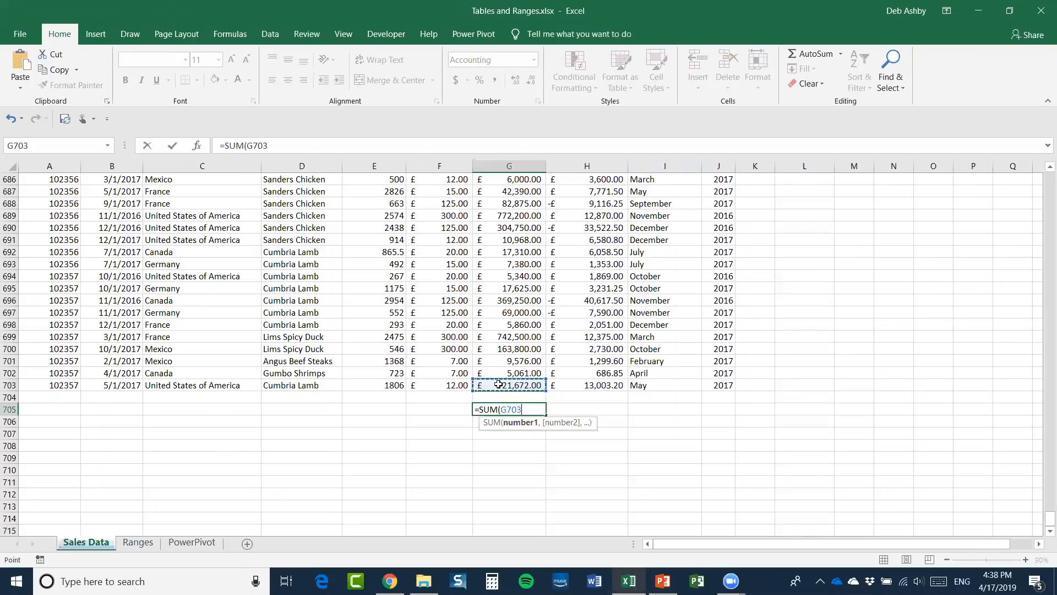
pyautogui.hotkey('ctrl', 'shift', 'Up')
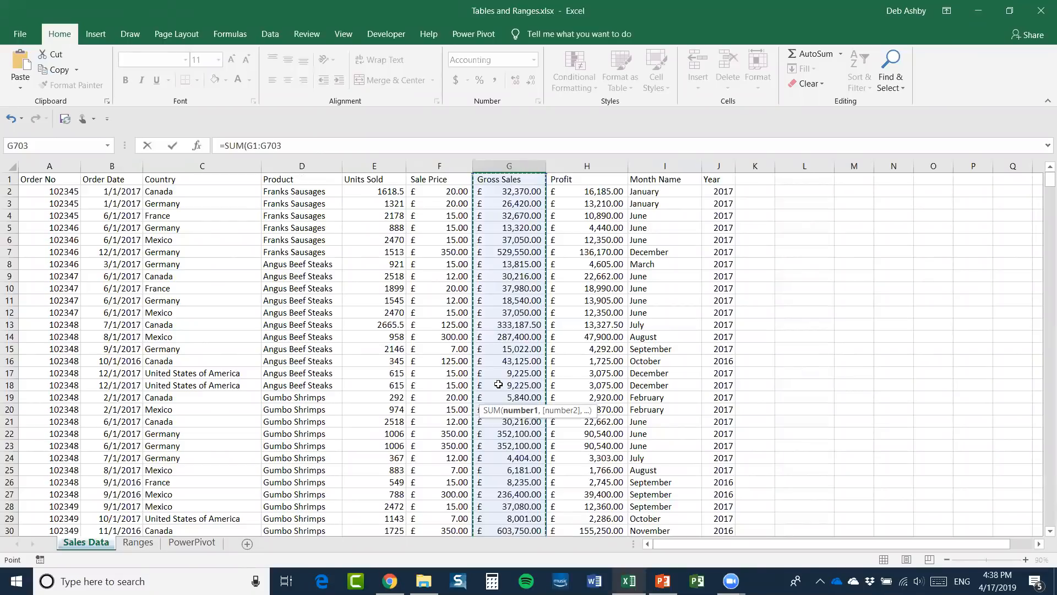
pyautogui.write(')')
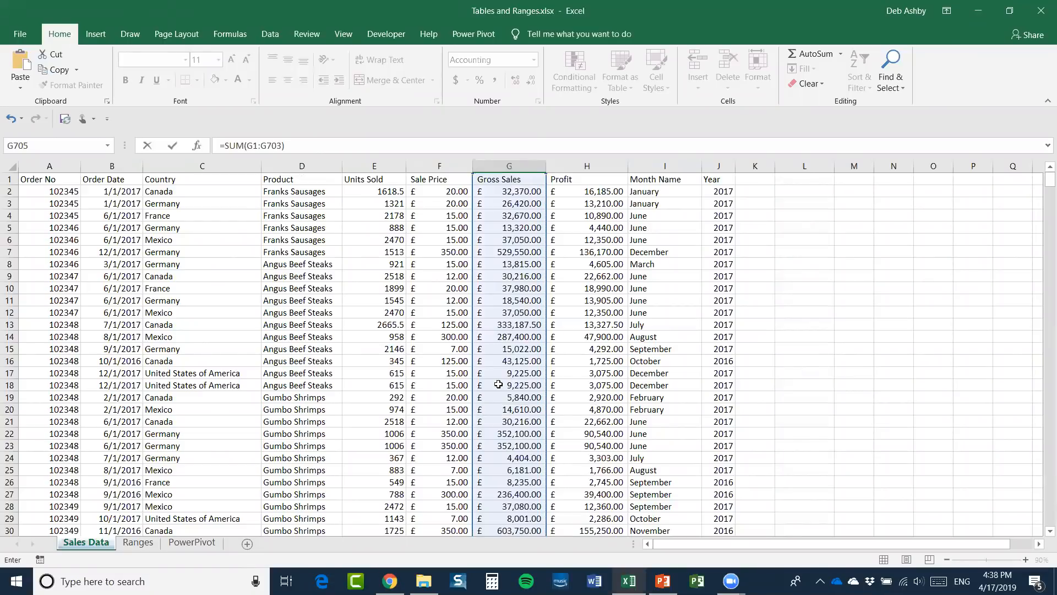
pyautogui.press('Return')
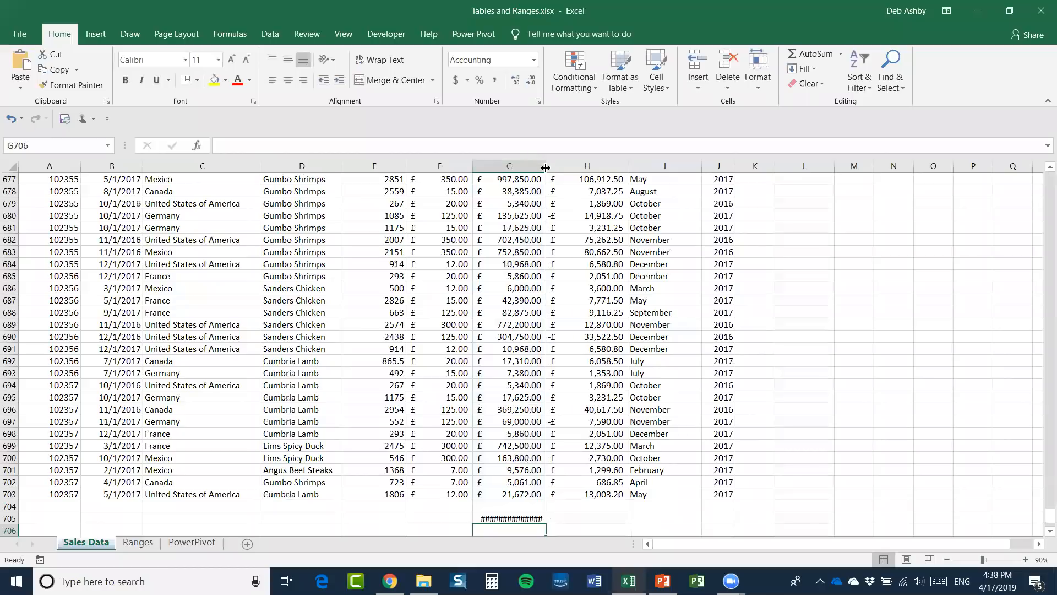
pyautogui.doubleClick(545, 168)
pyautogui.scroll(-2, 519, 401)
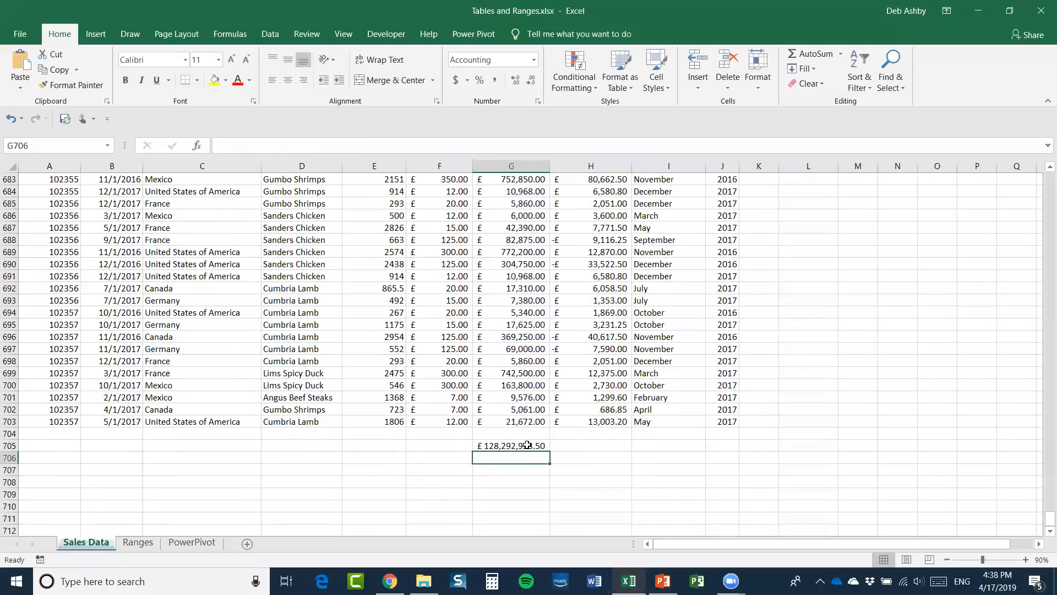
# - Delete the Gross Sales total from cell G705
pyautogui.click(526, 445)
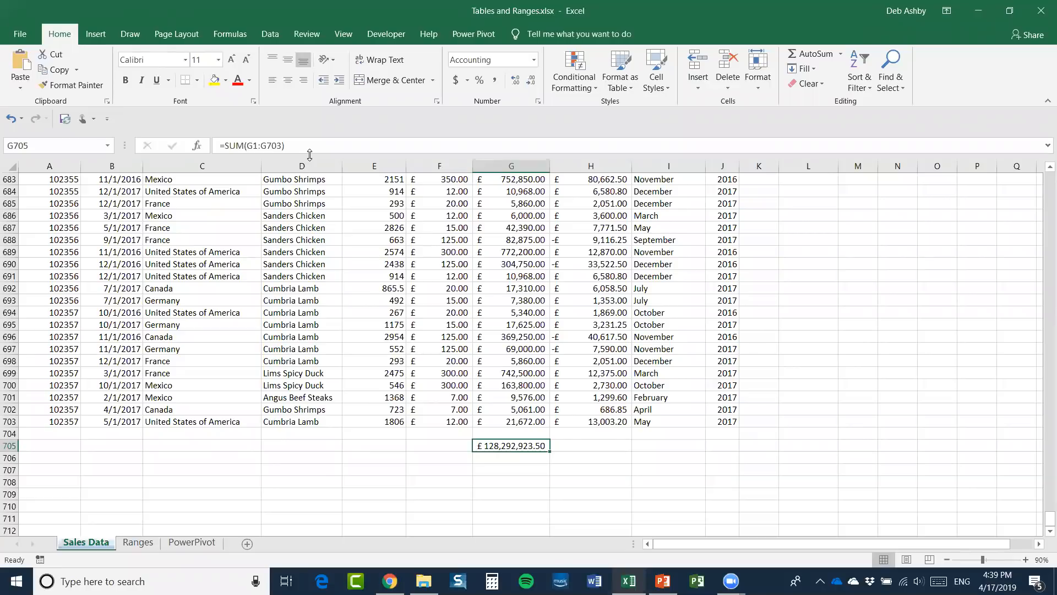
pyautogui.press('Delete')
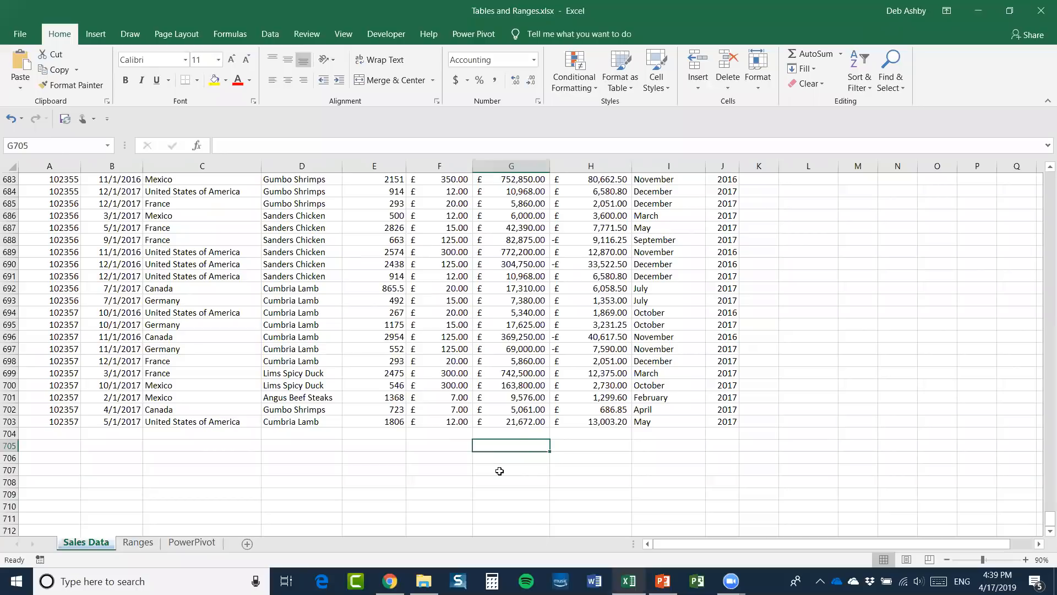
# - Select the Gross Sales column range G1:G703 and define it as a named range called Gross
pyautogui.click(513, 423)
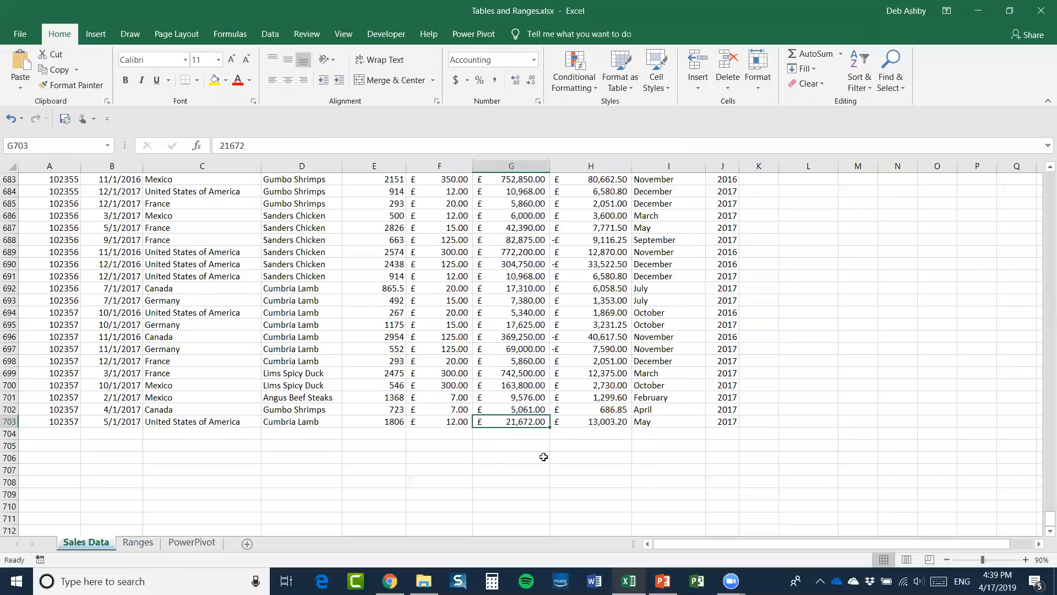
pyautogui.hotkey('ctrl', 'shift', 'Up')
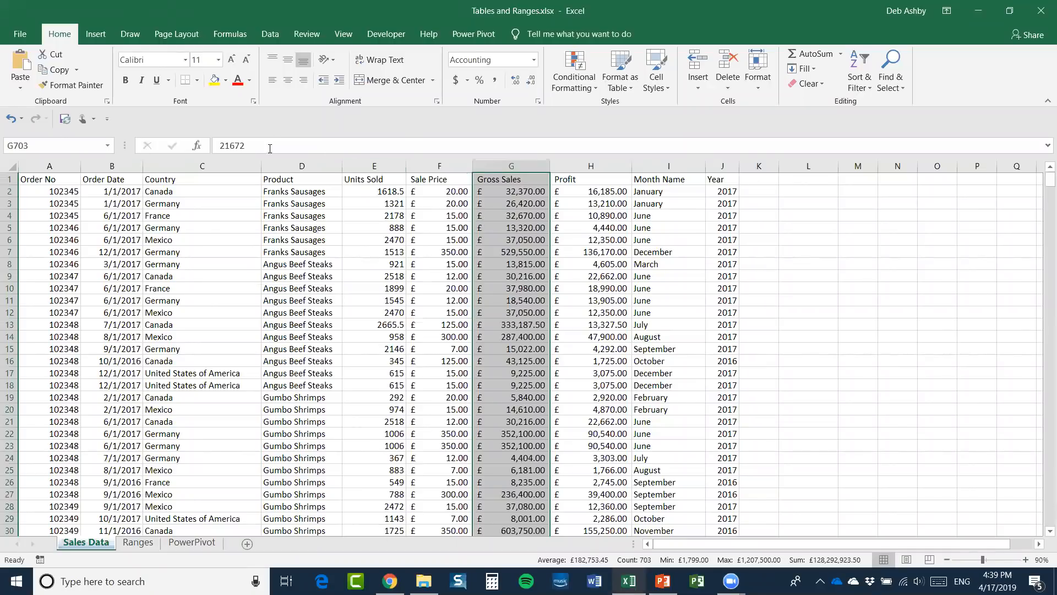
pyautogui.click(29, 144)
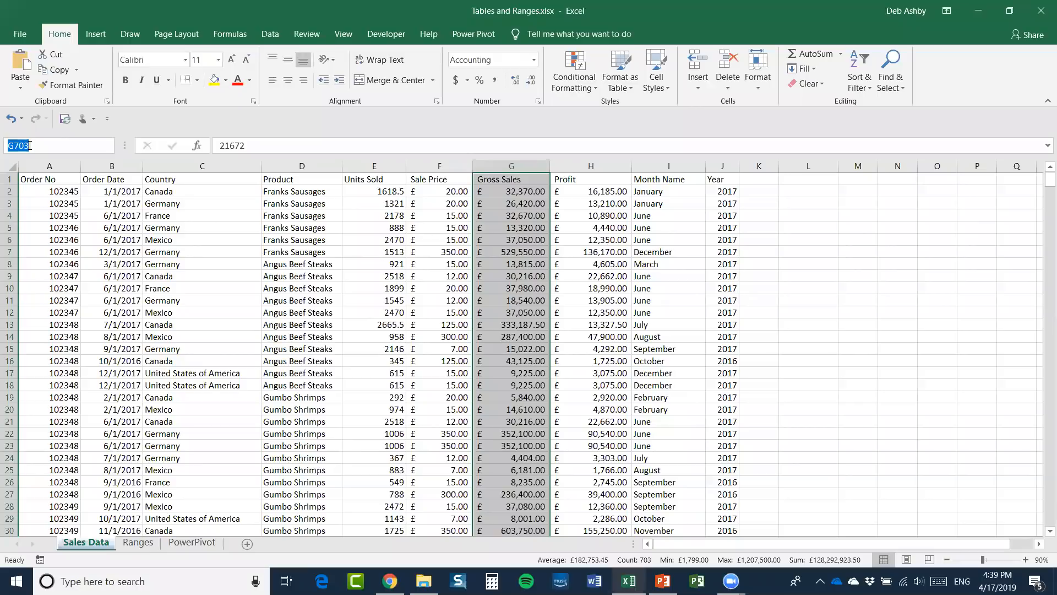
pyautogui.write('Gross')
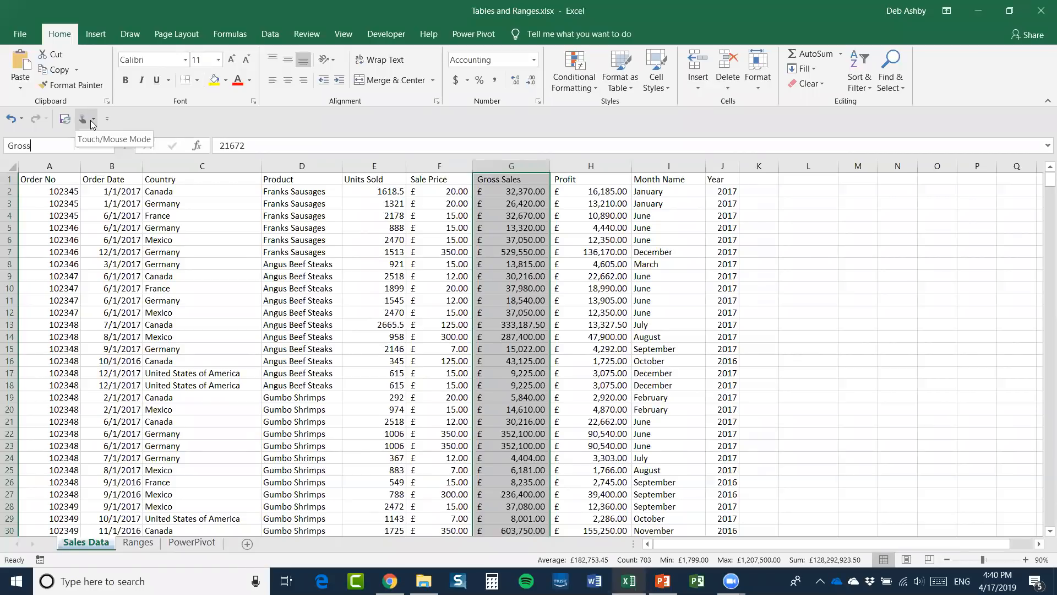
pyautogui.press('Return')
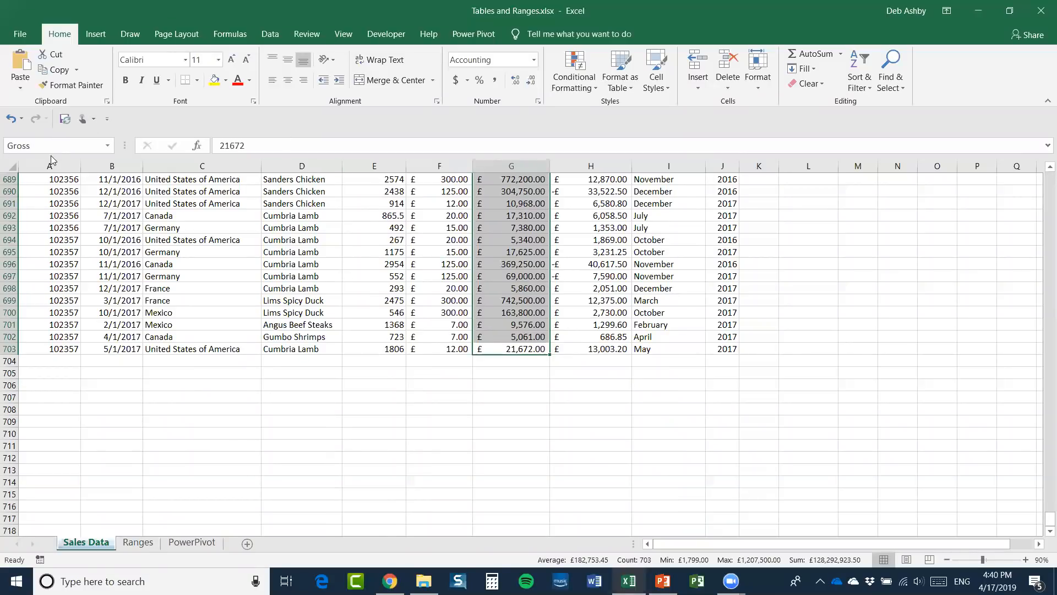
pyautogui.scroll(2, 51, 156)
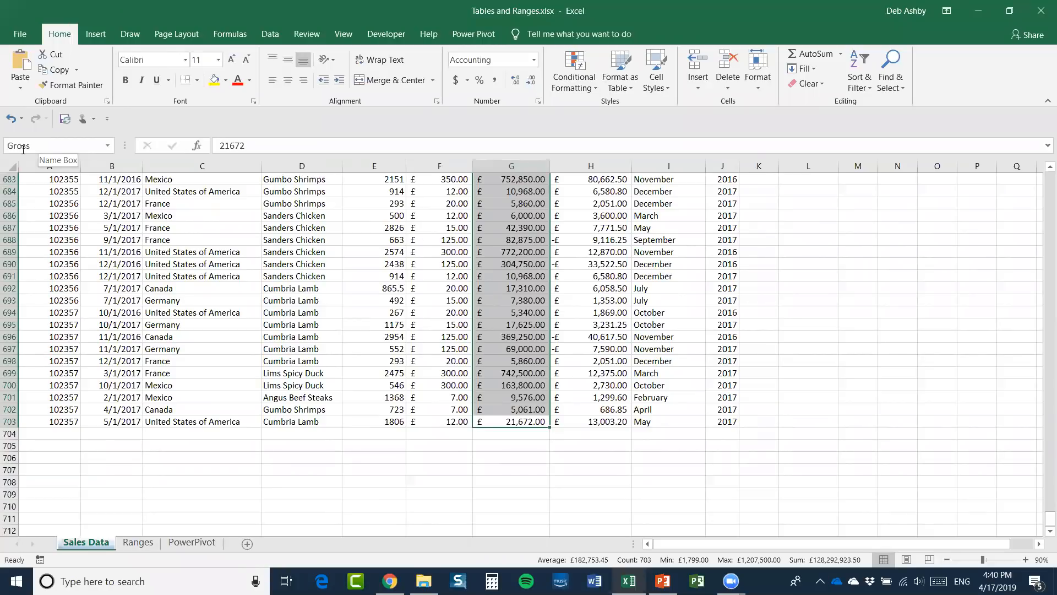
# - Go to the PowerPivot sheet and jump from there to the Gross named range on the Sales Data sheet
pyautogui.click(214, 227)
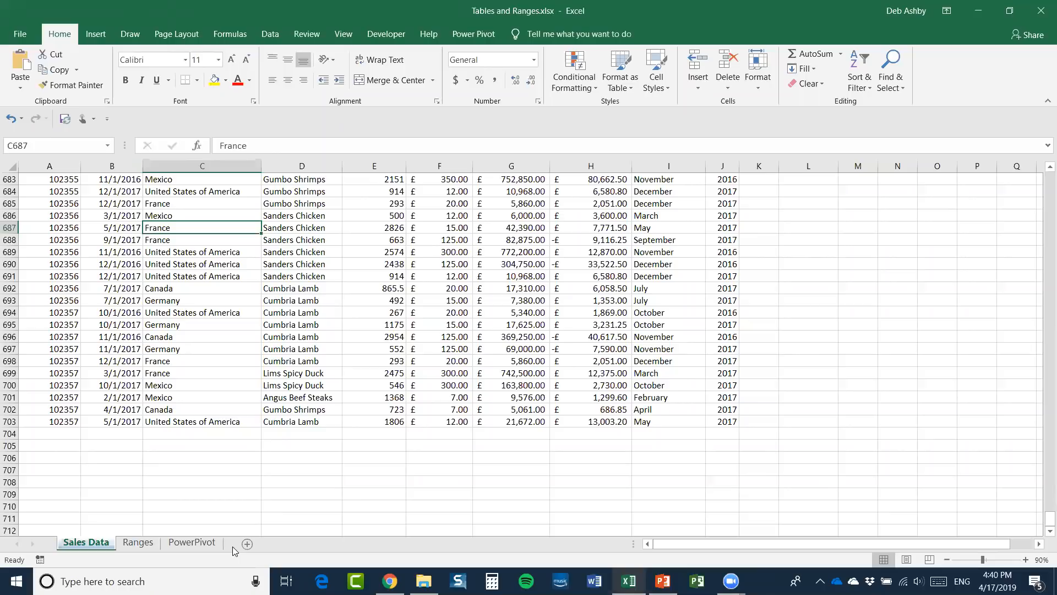
pyautogui.click(195, 543)
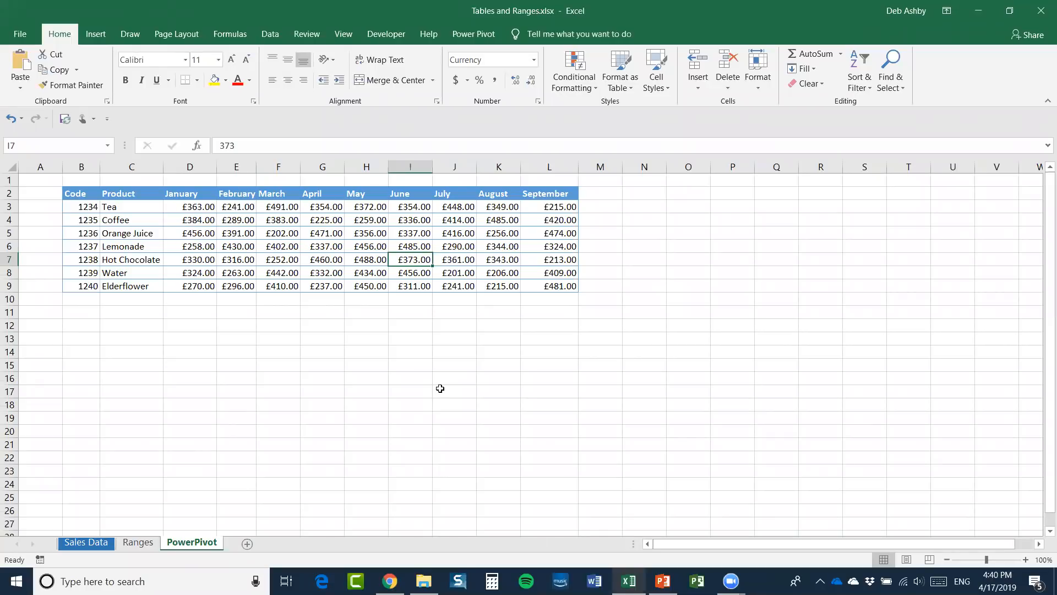
pyautogui.click(107, 146)
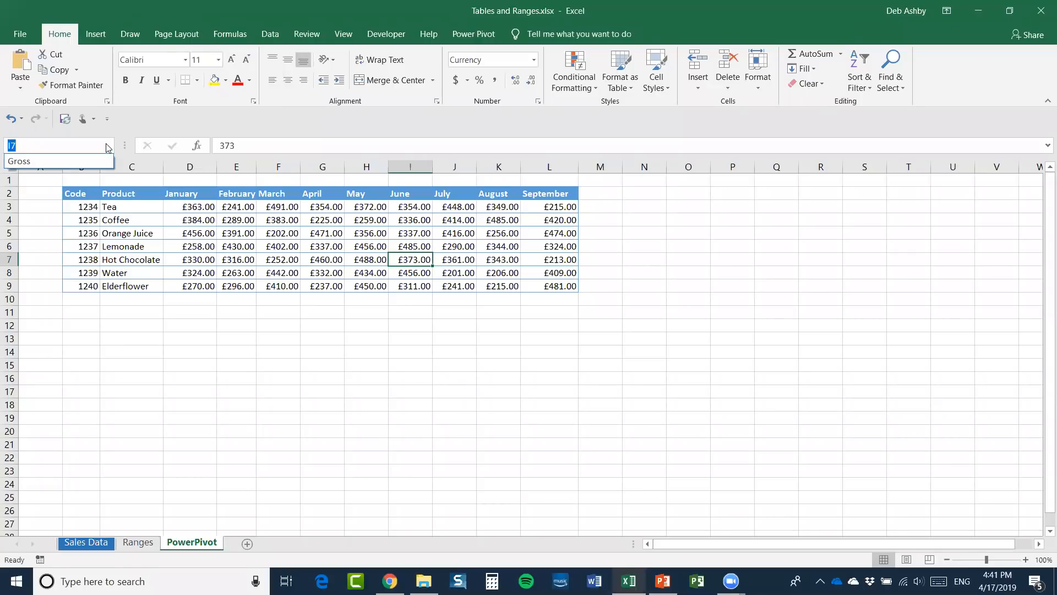
pyautogui.click(66, 161)
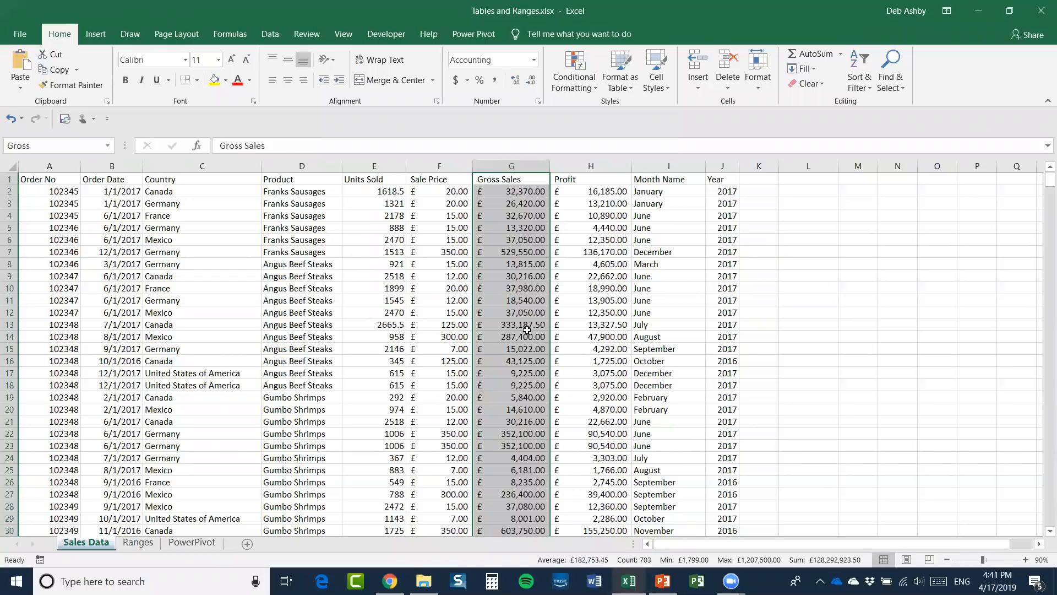
pyautogui.click(108, 146)
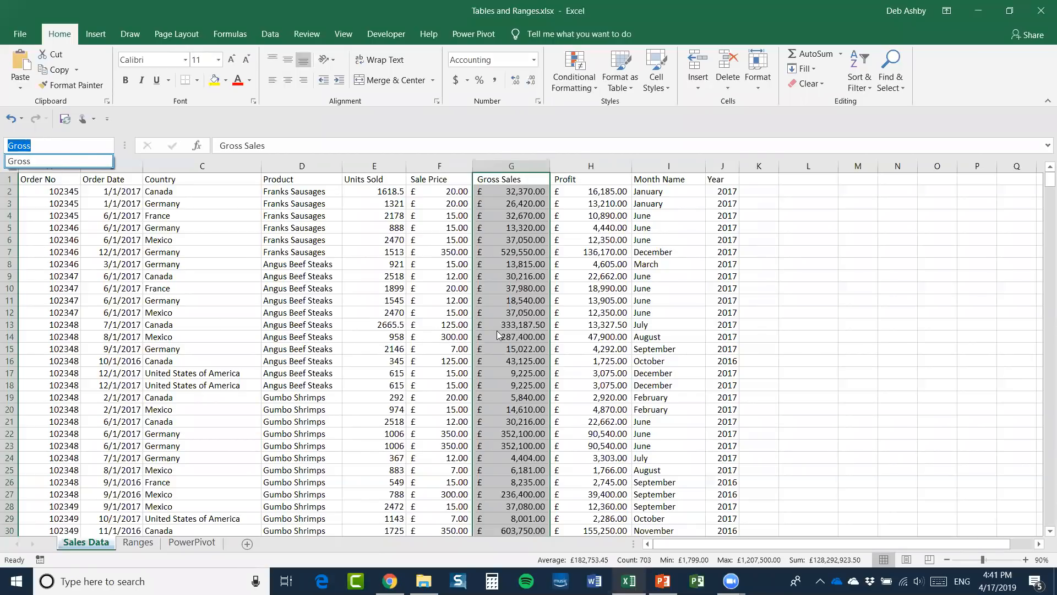
pyautogui.click(500, 310)
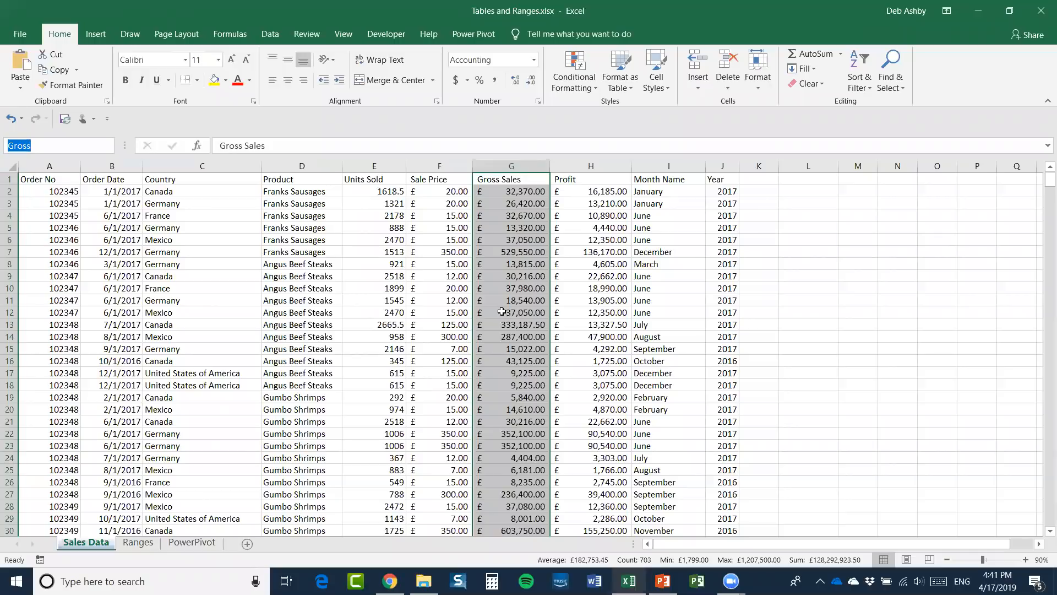
# - Enter =SUM(Gross) in cell G705 below the Gross Sales data
pyautogui.click(501, 311)
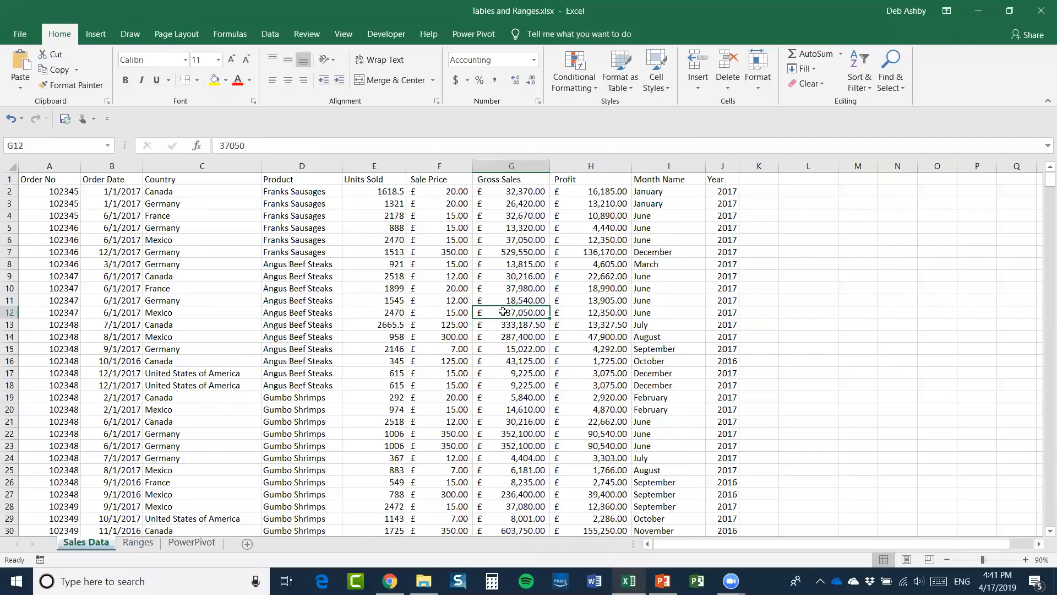
pyautogui.hotkey('ctrl', 'Down')
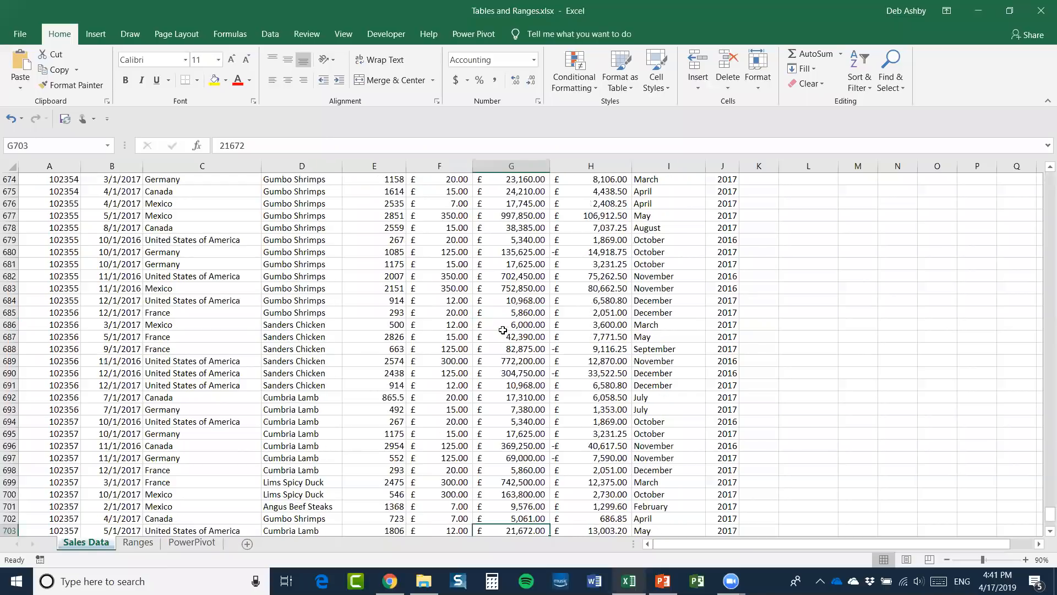
pyautogui.scroll(-4, 604, 460)
pyautogui.click(512, 407)
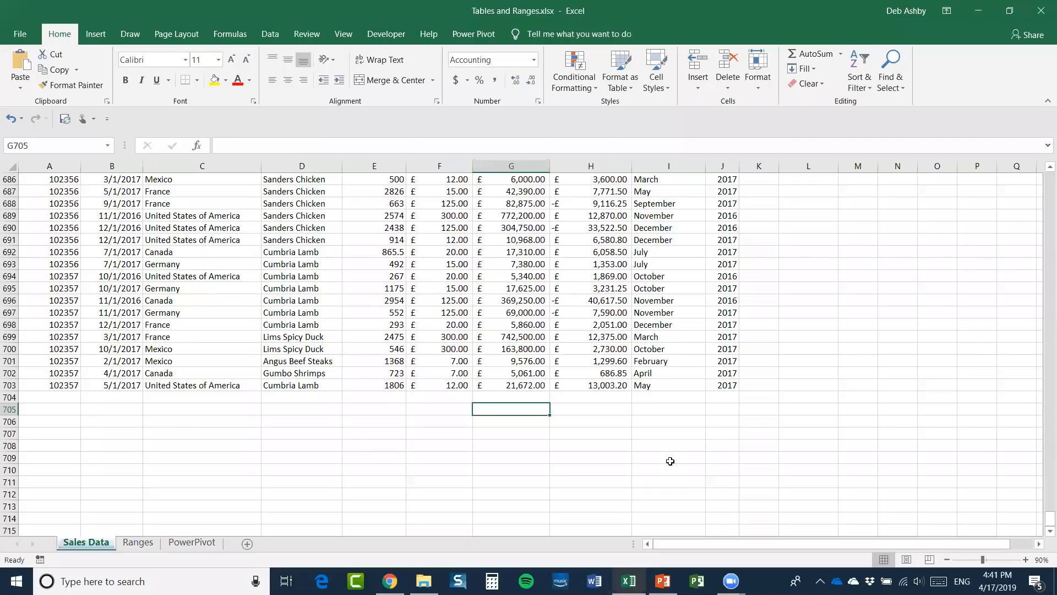
pyautogui.write('=SU')
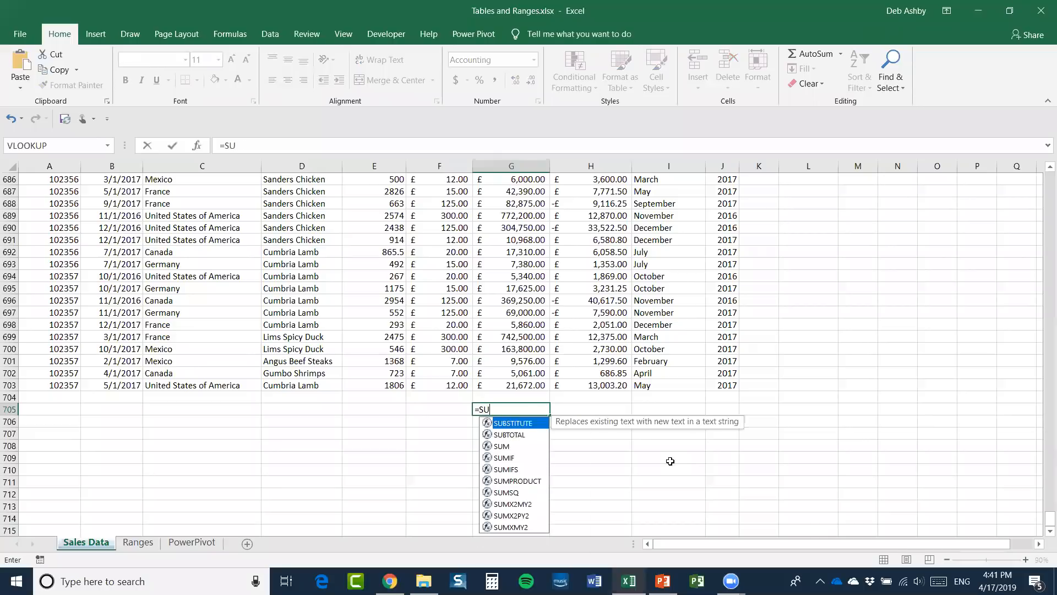
pyautogui.write('M(')
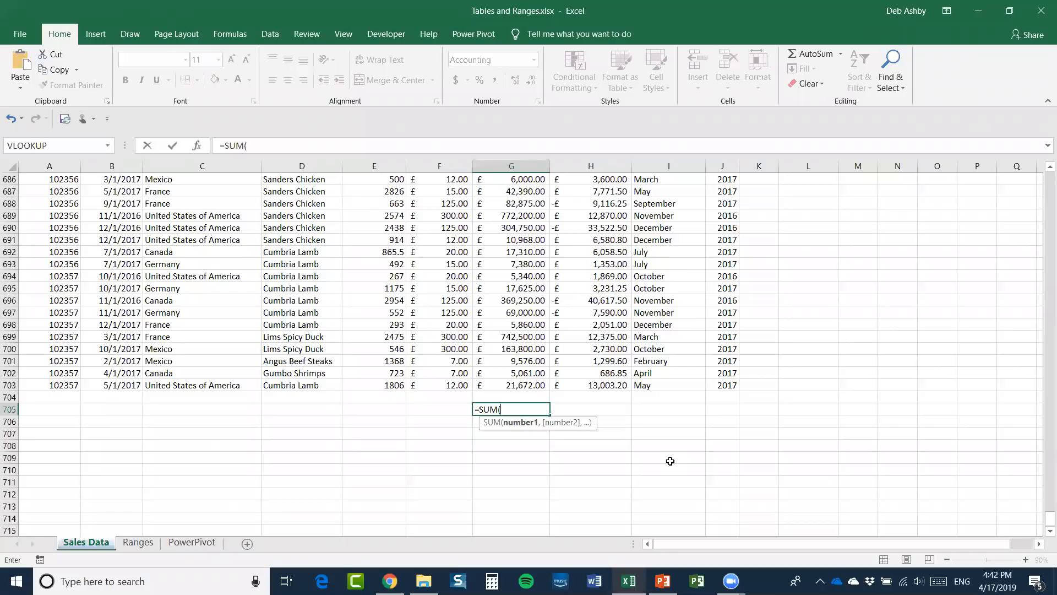
pyautogui.write('Gros')
pyautogui.write('s')
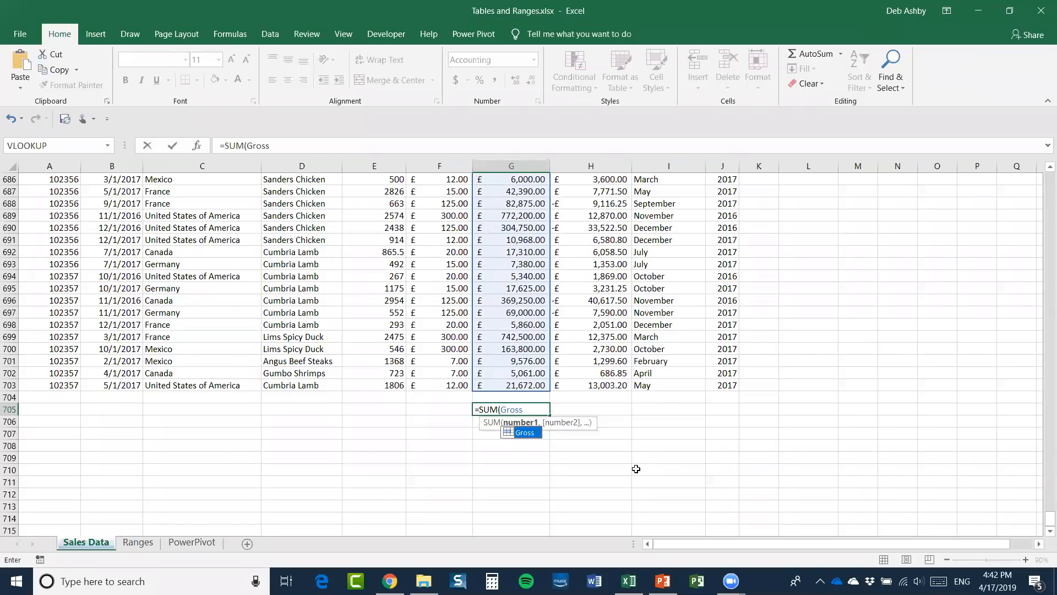
pyautogui.write(')')
pyautogui.press('Return')
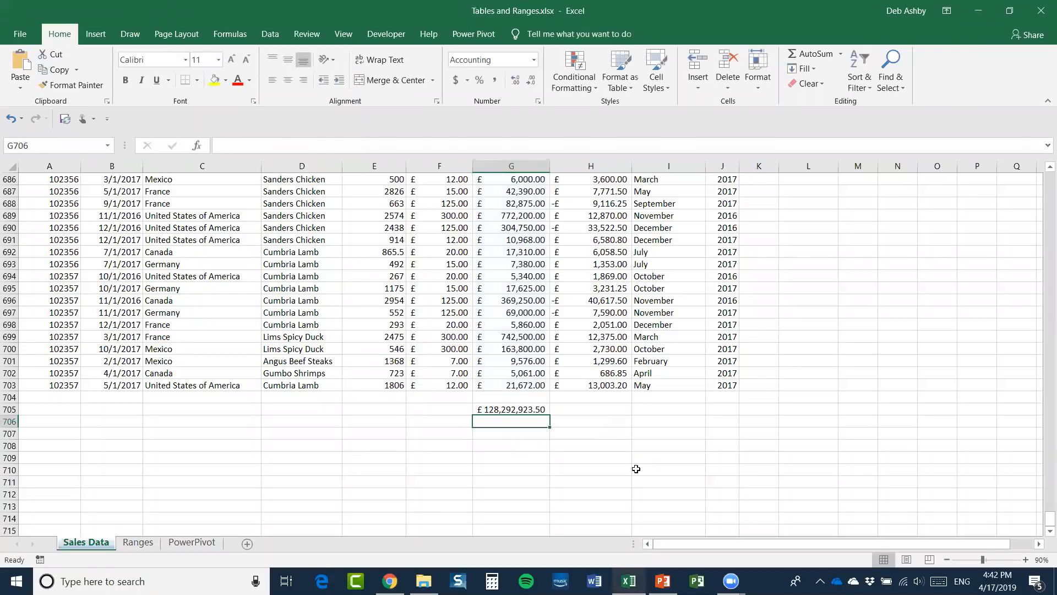
# - Re-enter the SUM argument in cell G705 by pasting the defined name Gross from the list of names
pyautogui.doubleClick(502, 411)
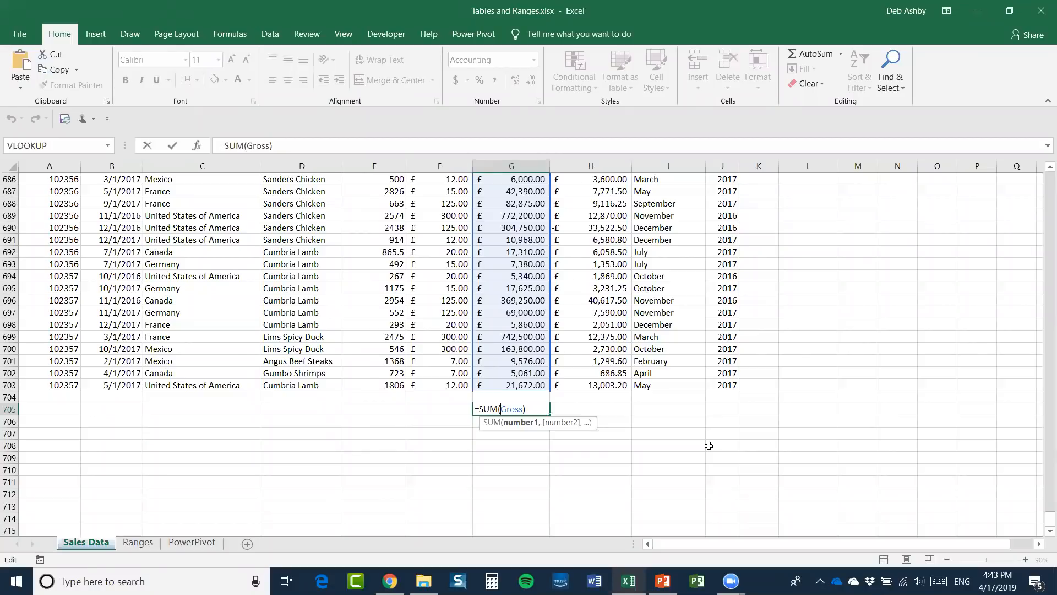
pyautogui.click(543, 408)
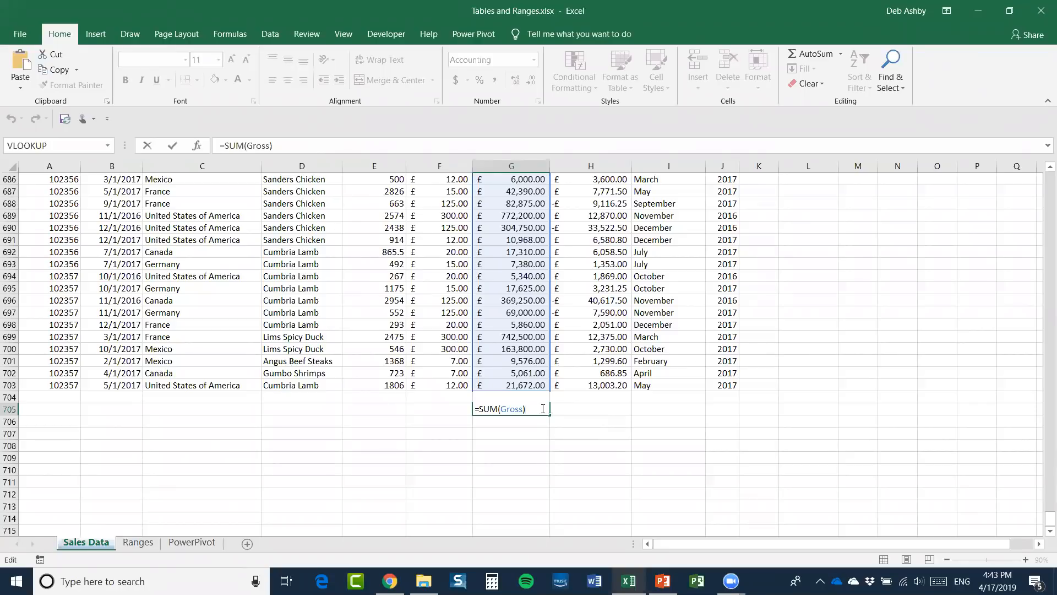
pyautogui.press('BackSpace')
pyautogui.press('BackSpace')
pyautogui.press('BackSpace')
pyautogui.press('BackSpace')
pyautogui.press('BackSpace')
pyautogui.press('BackSpace')
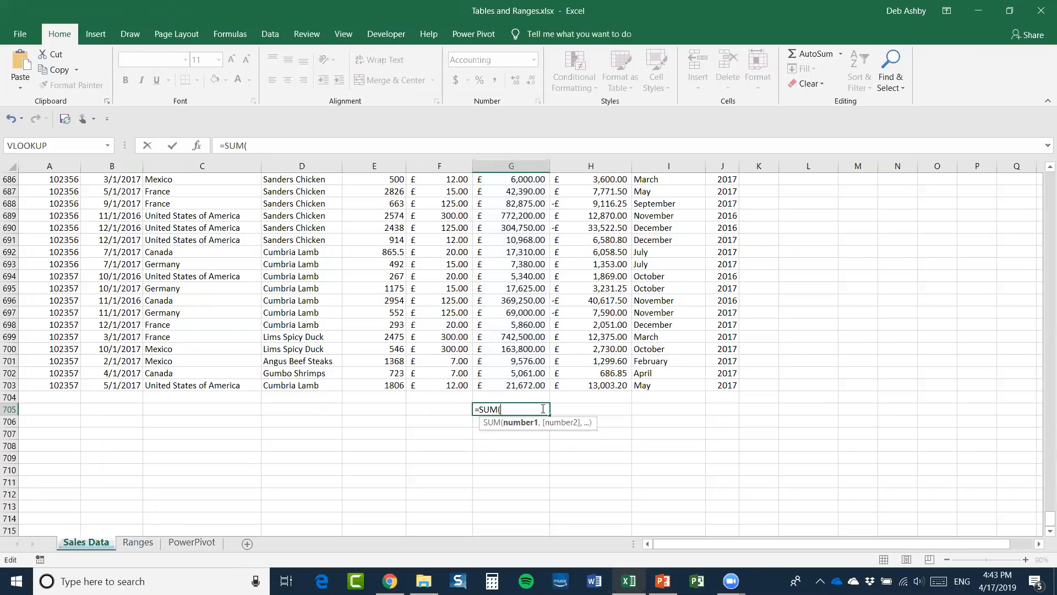
pyautogui.press('F3')
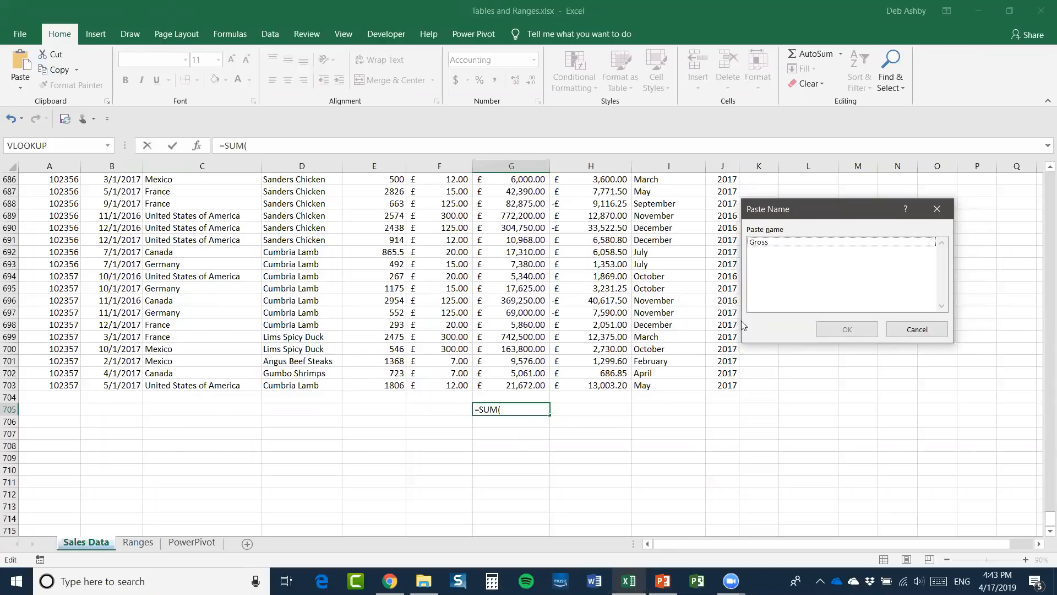
pyautogui.click(771, 242)
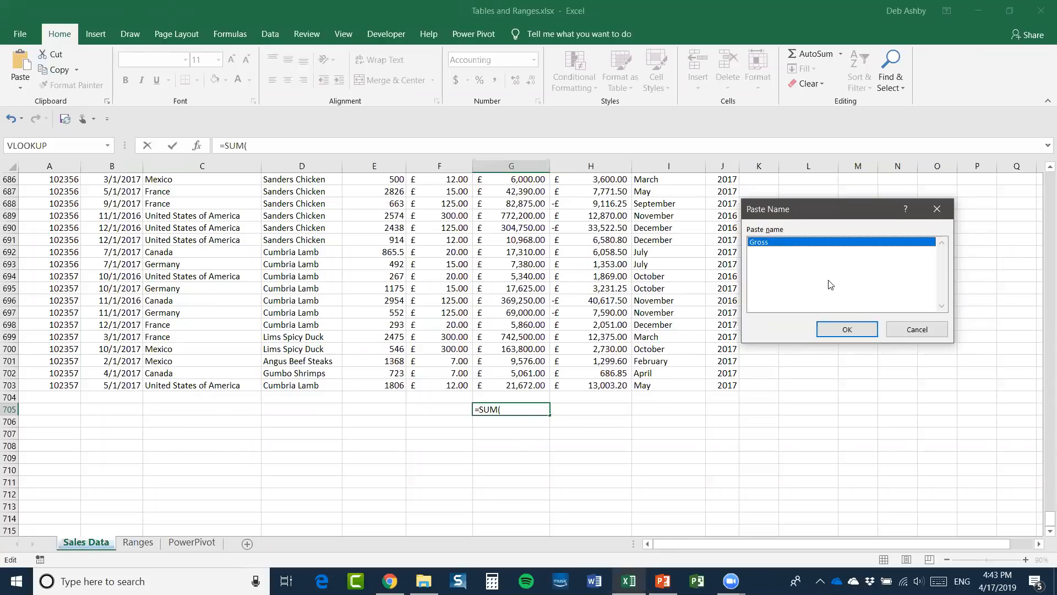
pyautogui.click(853, 328)
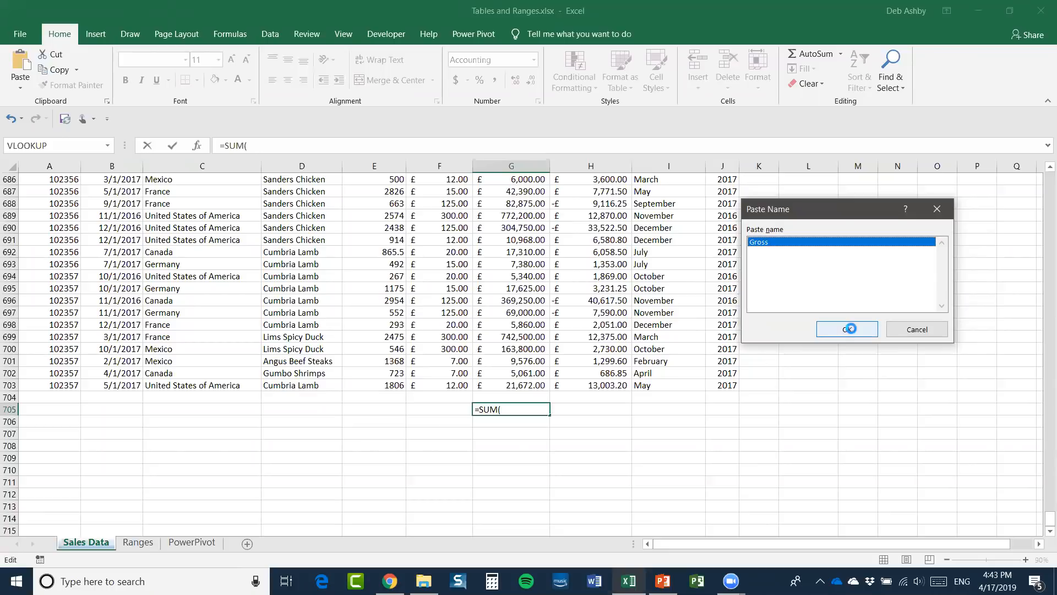
pyautogui.write(')')
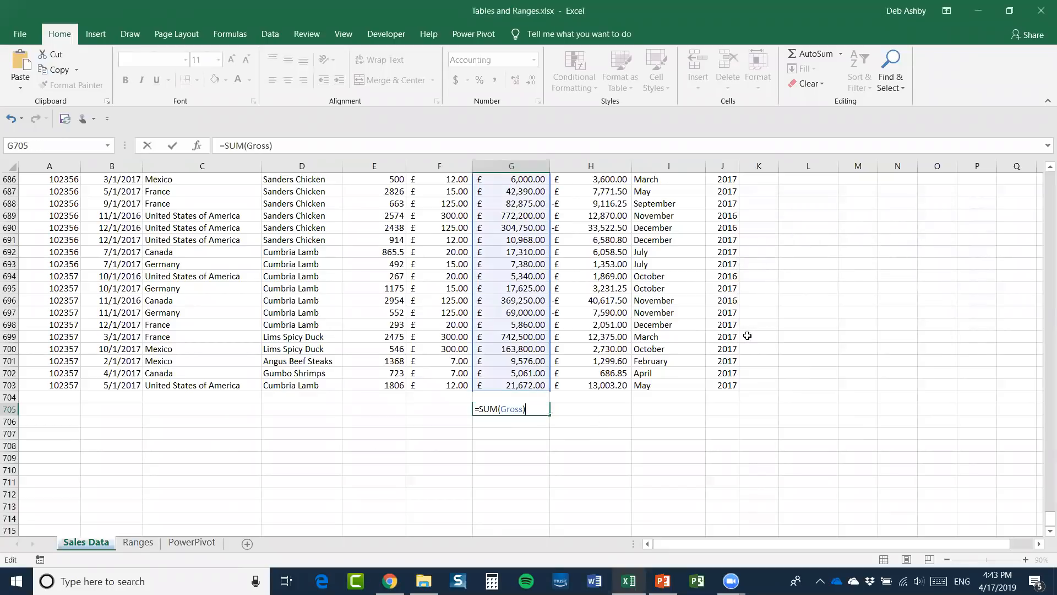
pyautogui.press('Return')
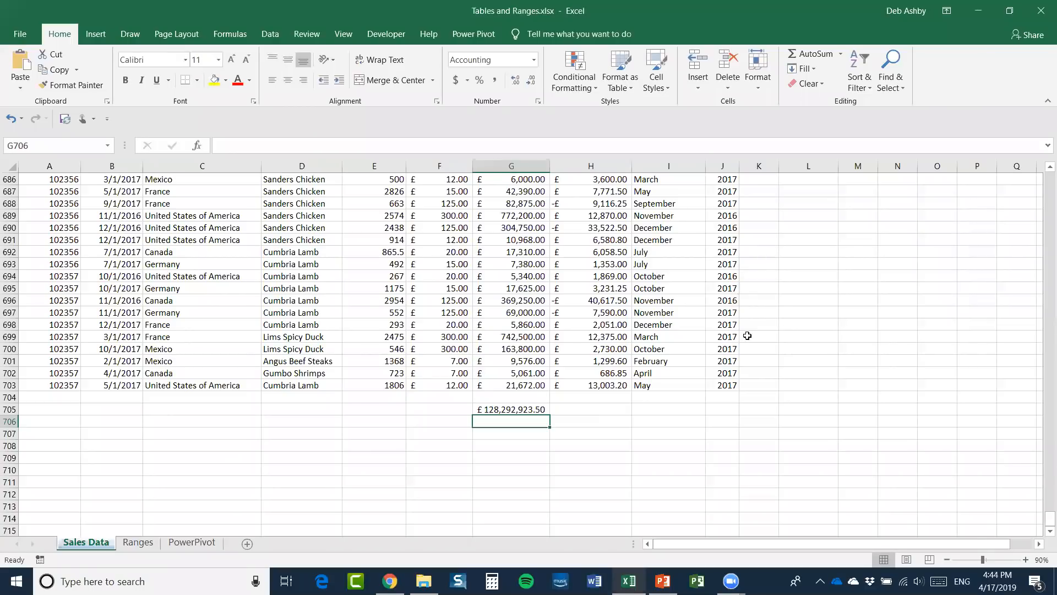
# - Examine the Gross named range in the Name Manager, including its editable name and cell reference
pyautogui.click(507, 411)
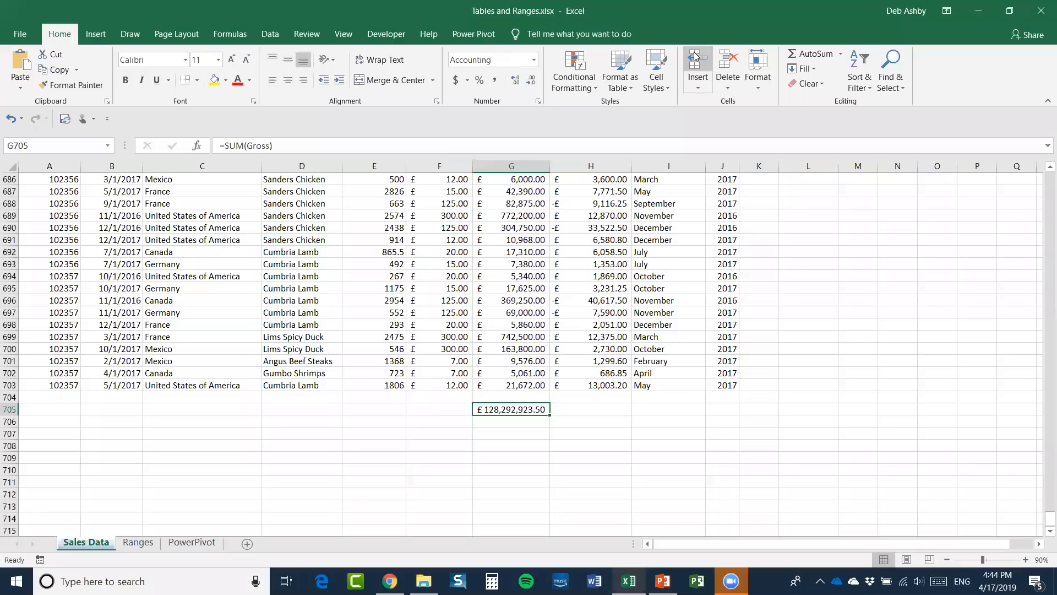
pyautogui.click(524, 372)
pyautogui.click(516, 412)
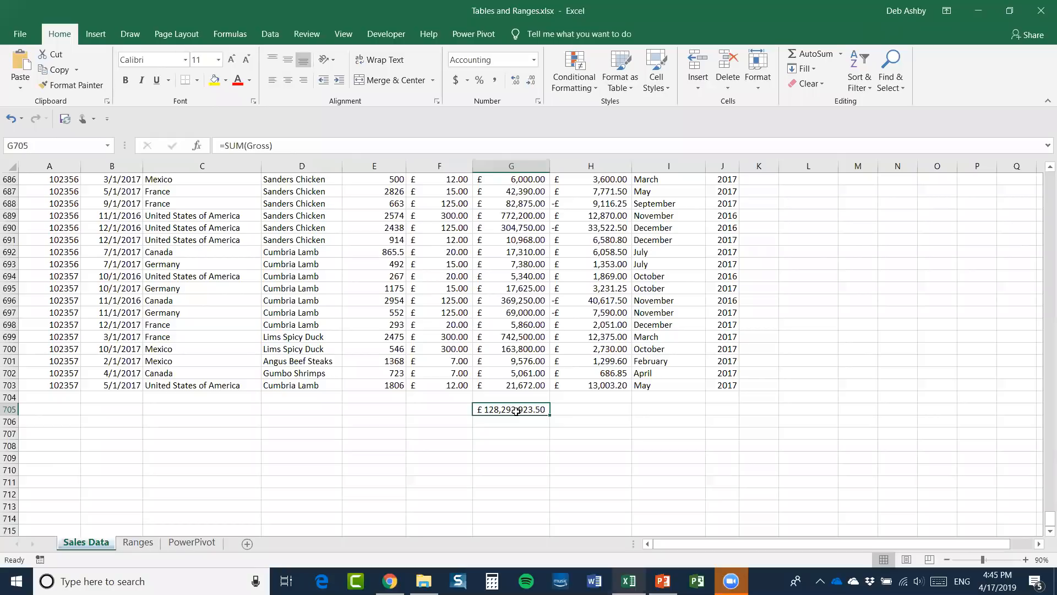
pyautogui.click(221, 34)
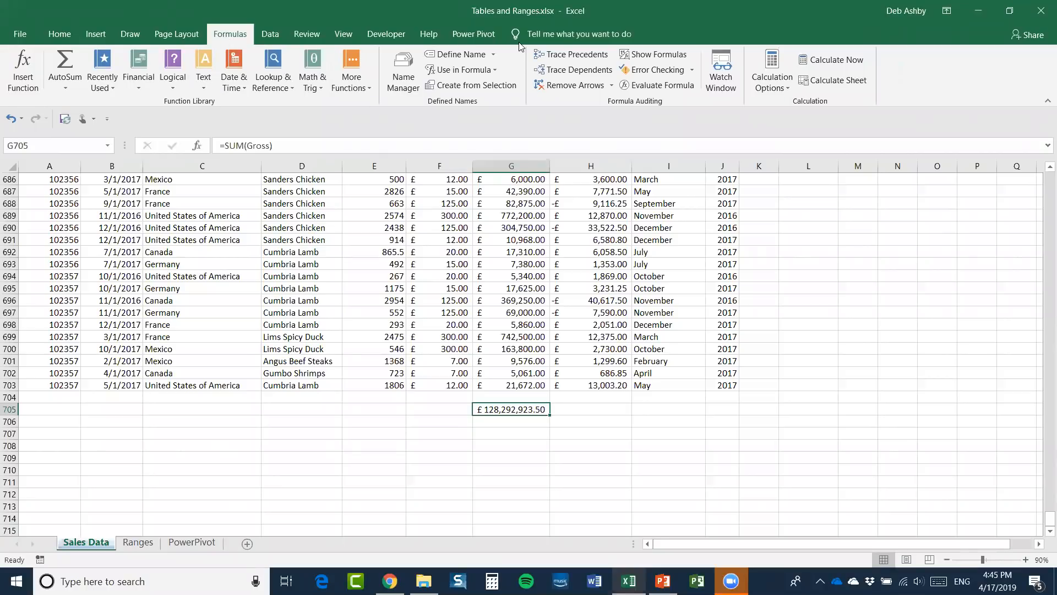
pyautogui.click(404, 80)
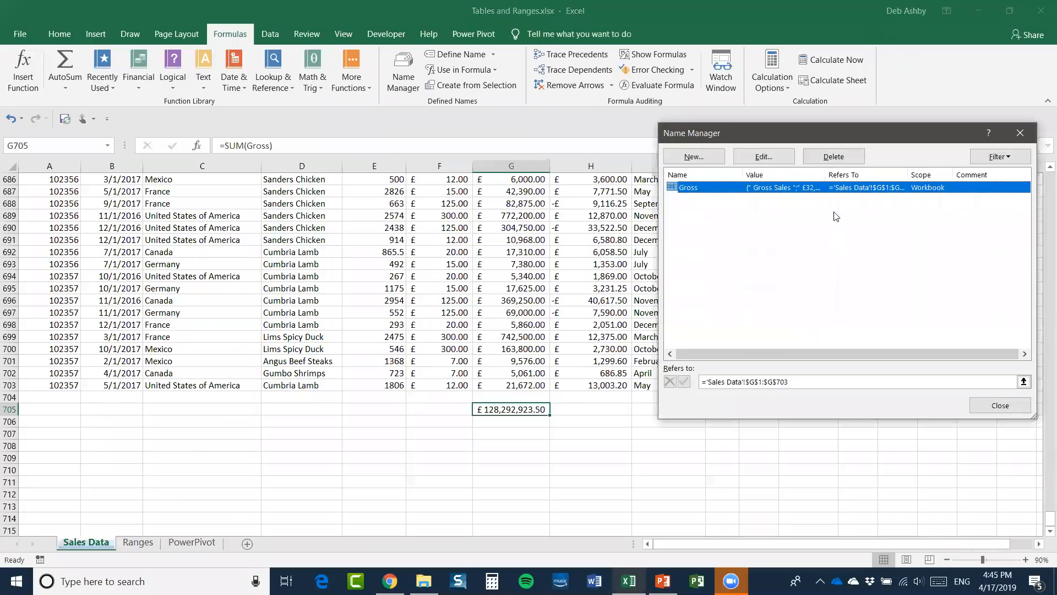
pyautogui.moveTo(826, 133); pyautogui.dragTo(670, 118)
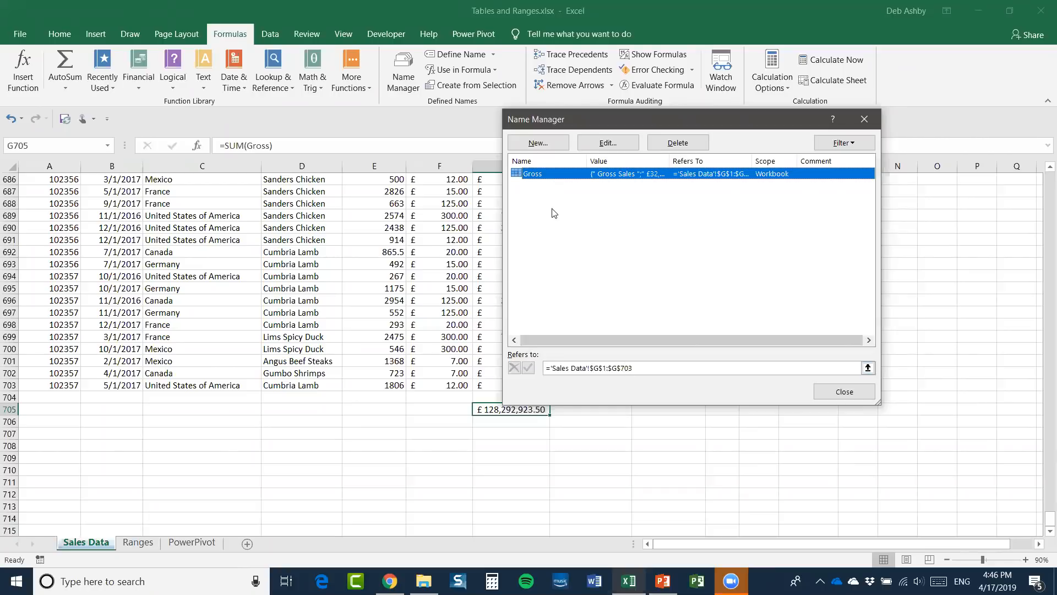
pyautogui.click(607, 143)
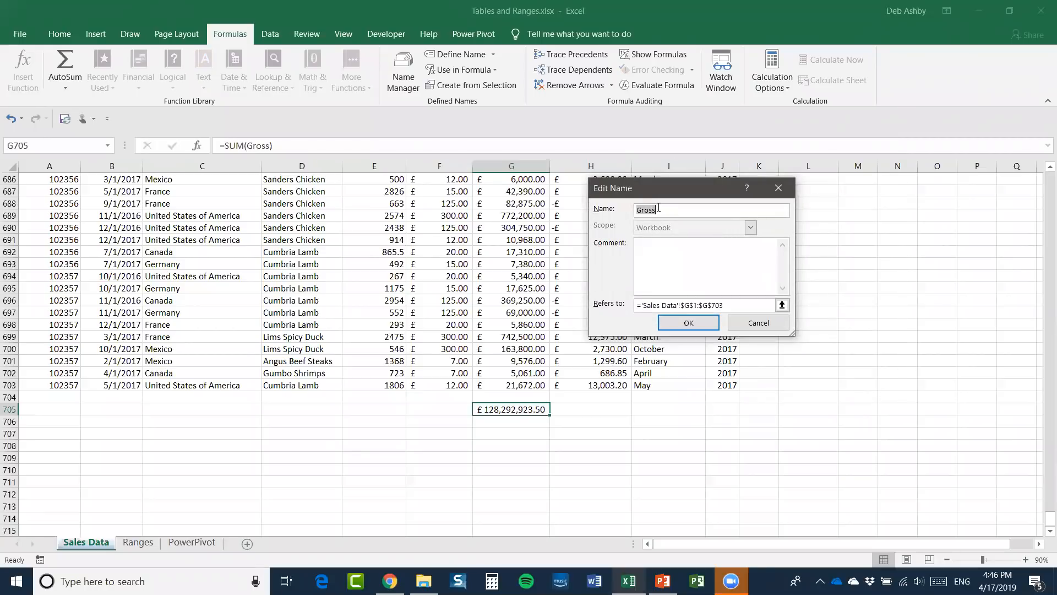
pyautogui.click(707, 306)
pyautogui.click(695, 326)
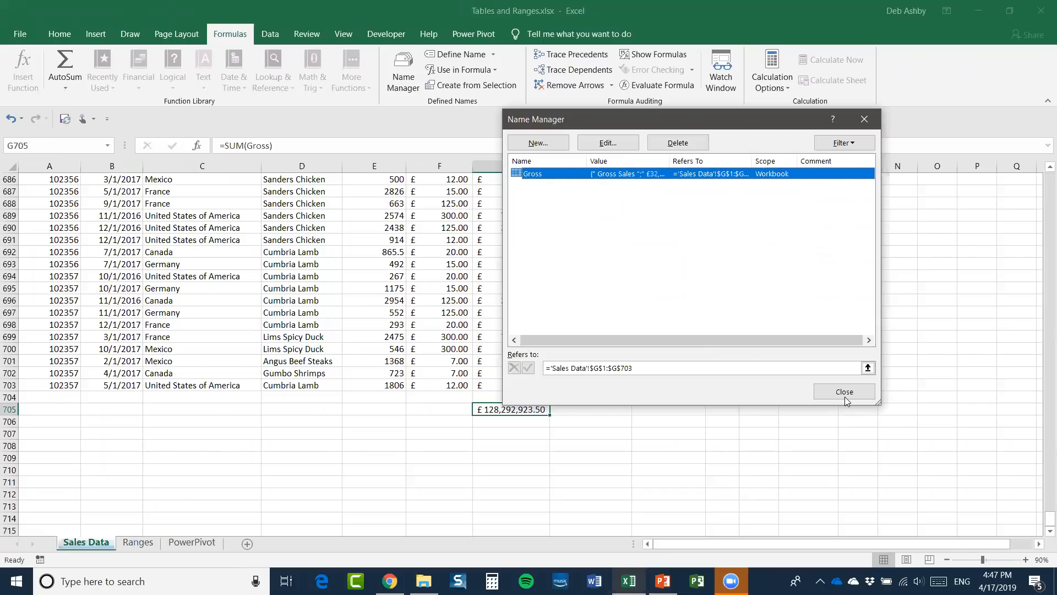
pyautogui.click(827, 388)
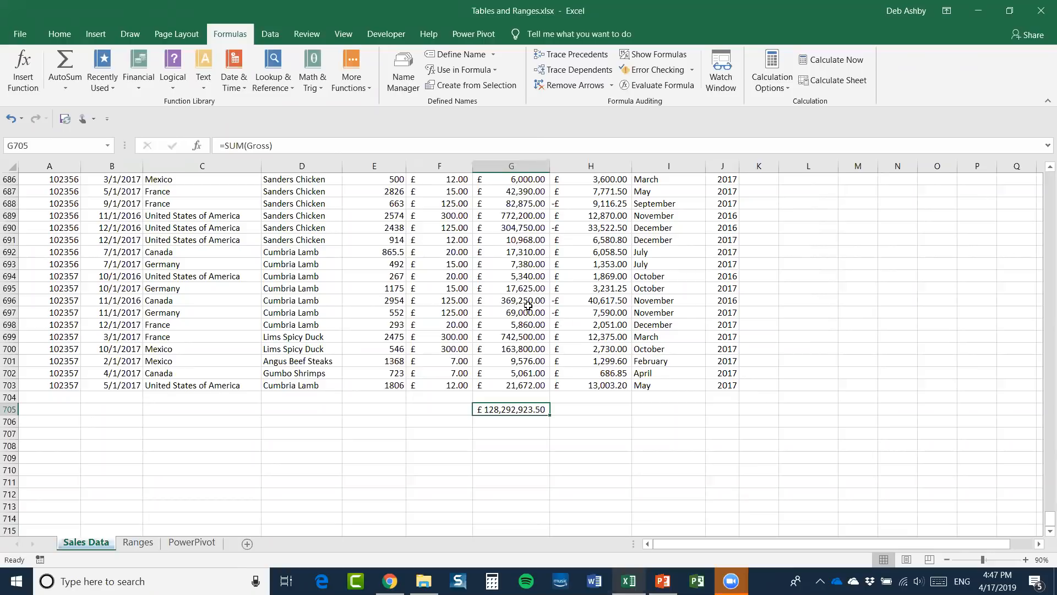
# - Delete the Gross named range from the workbook and check the SUM formula in cell G705
pyautogui.click(526, 328)
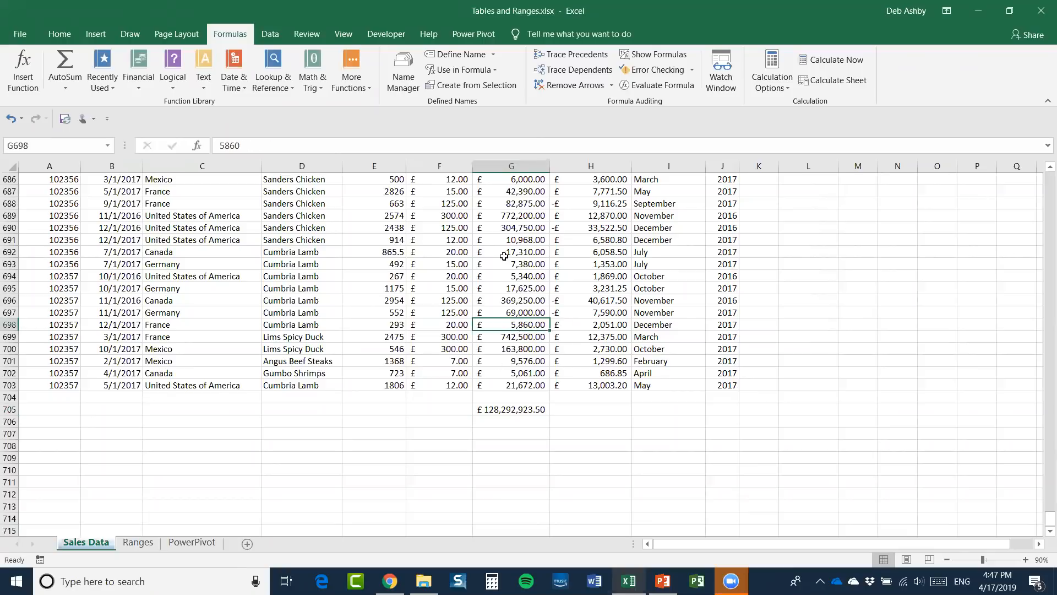
pyautogui.click(404, 71)
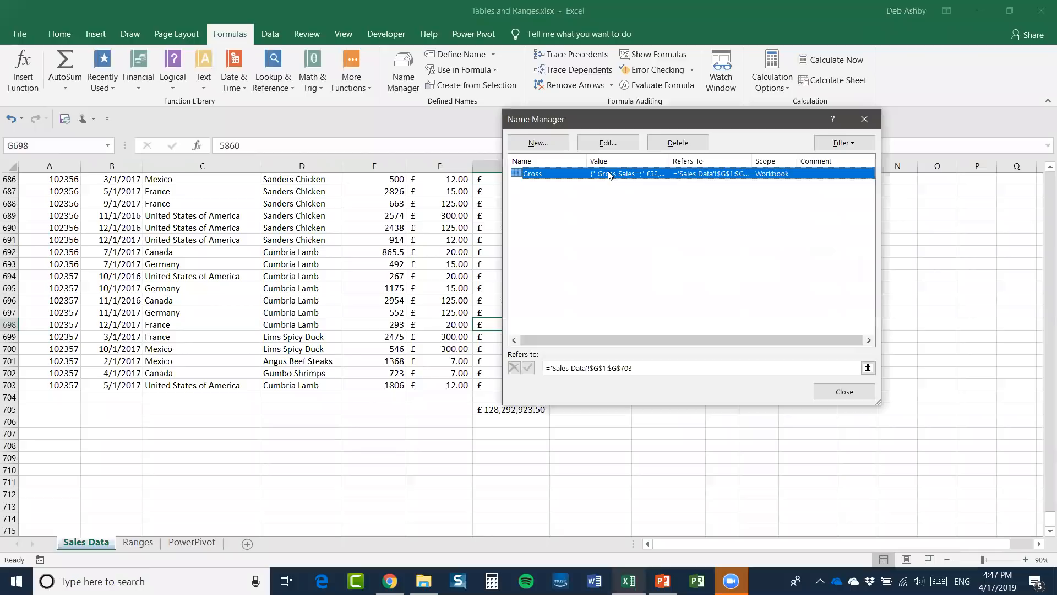
pyautogui.click(681, 143)
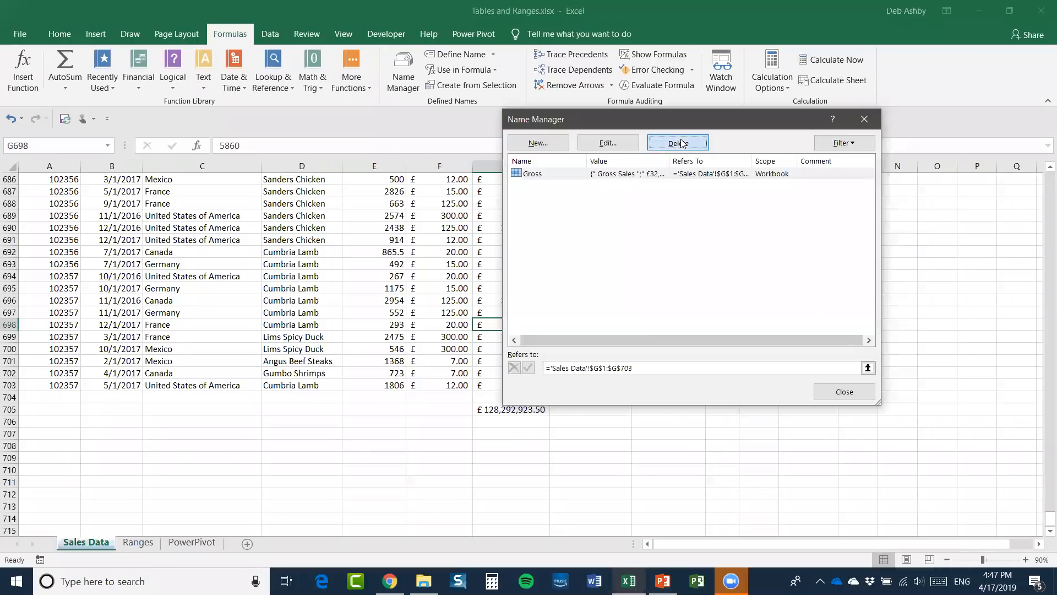
pyautogui.click(506, 329)
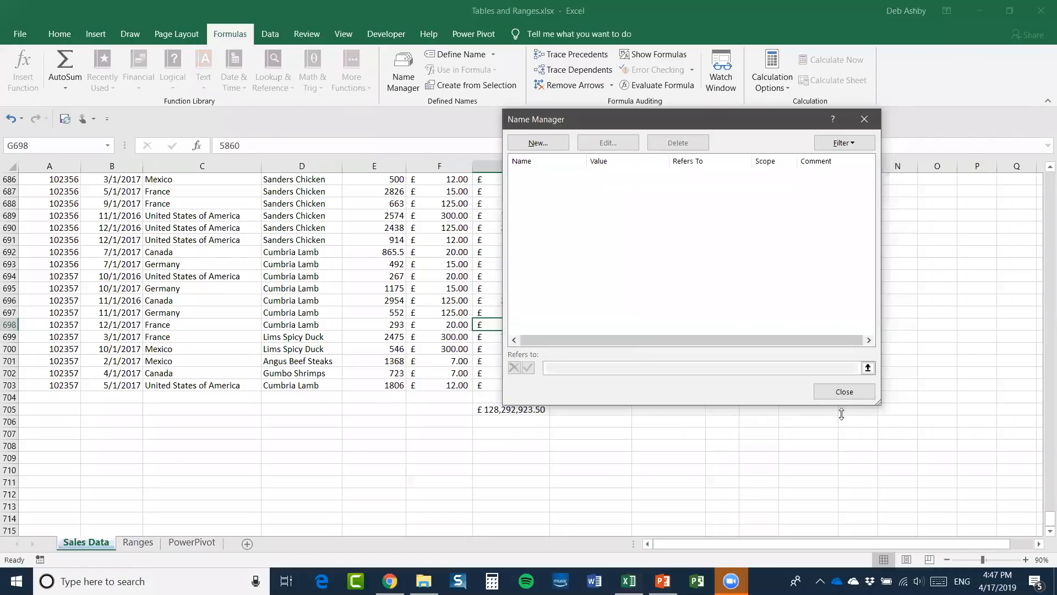
pyautogui.click(844, 391)
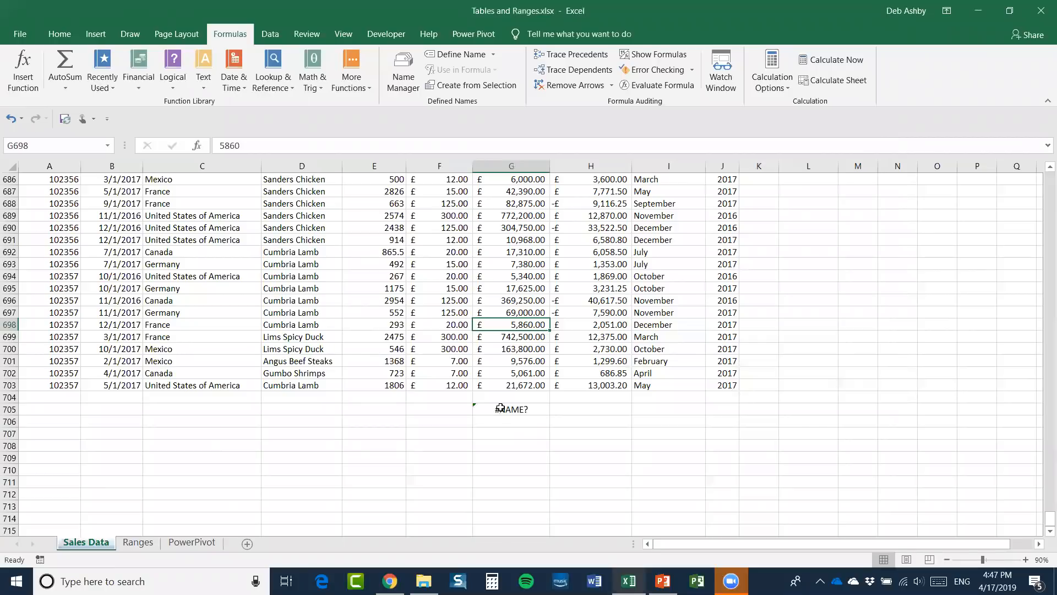
pyautogui.click(502, 410)
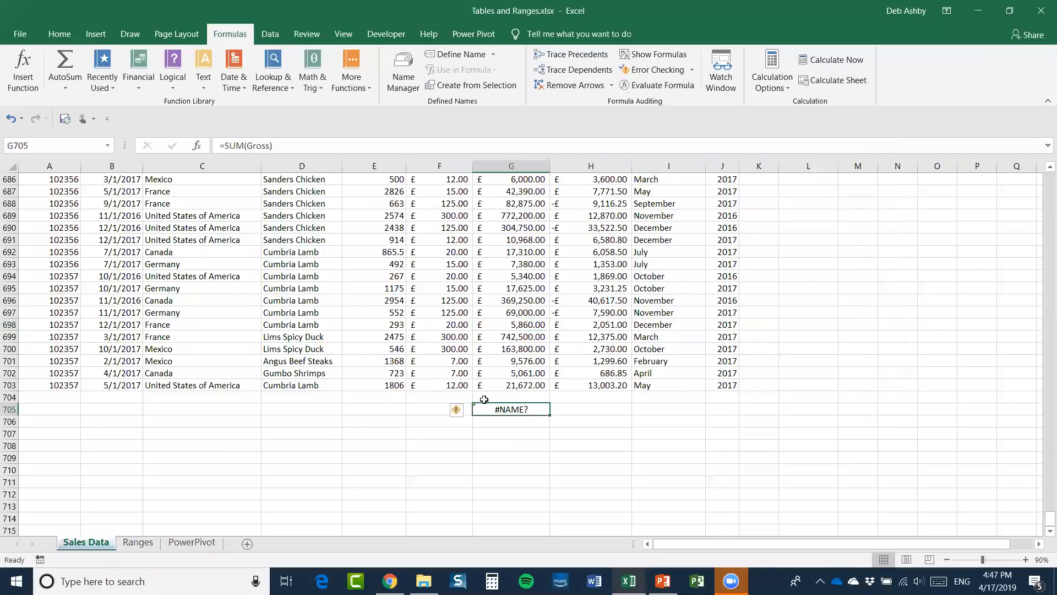
# - Clear the SUM formula from cell G705 below the Gross Sales data
pyautogui.doubleClick(525, 409)
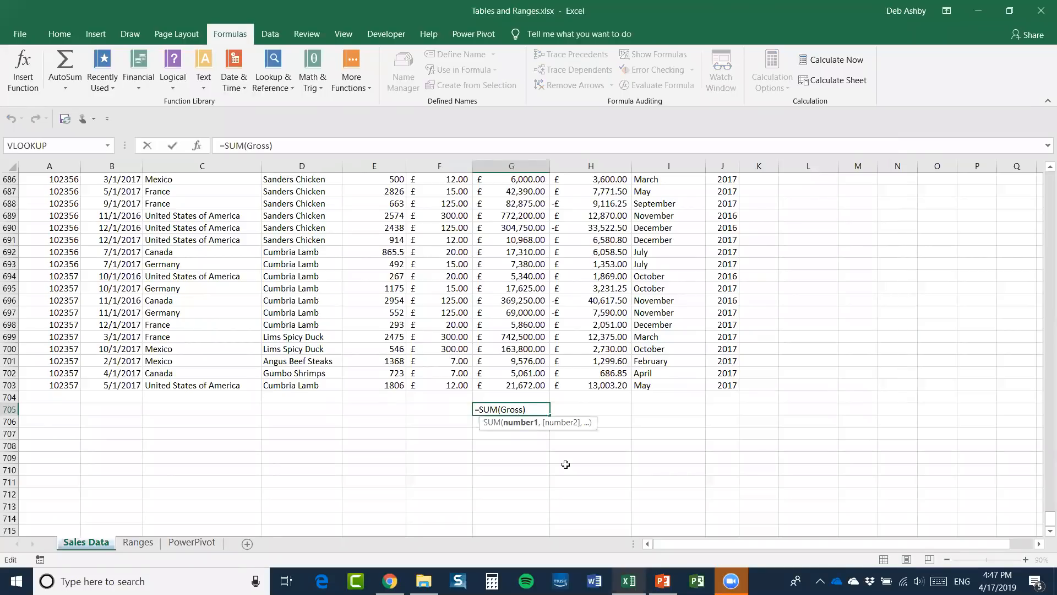
pyautogui.moveTo(525, 409); pyautogui.dragTo(453, 406)
pyautogui.press('Delete')
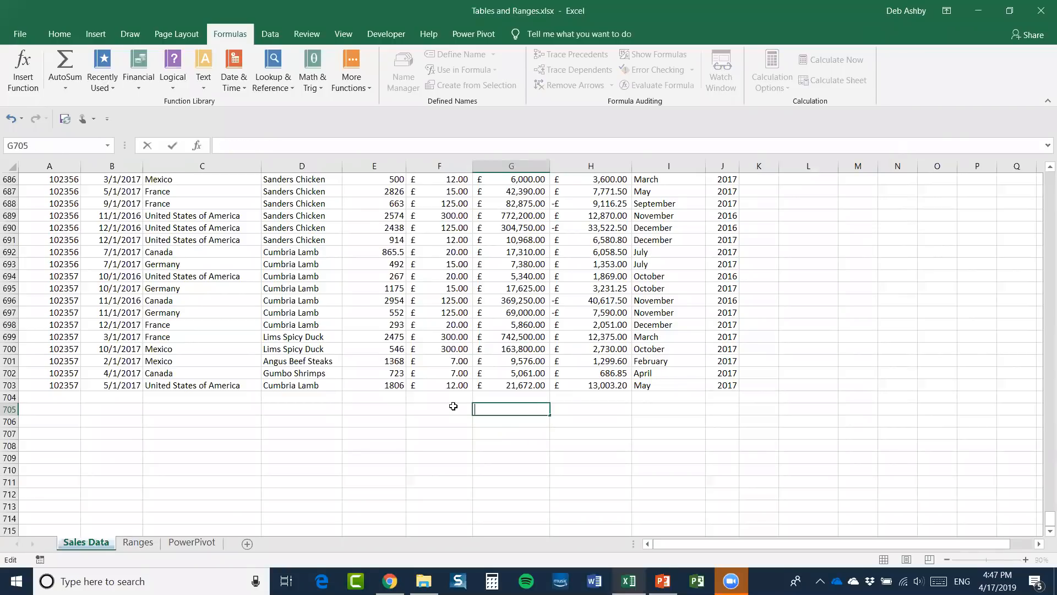
pyautogui.click(608, 431)
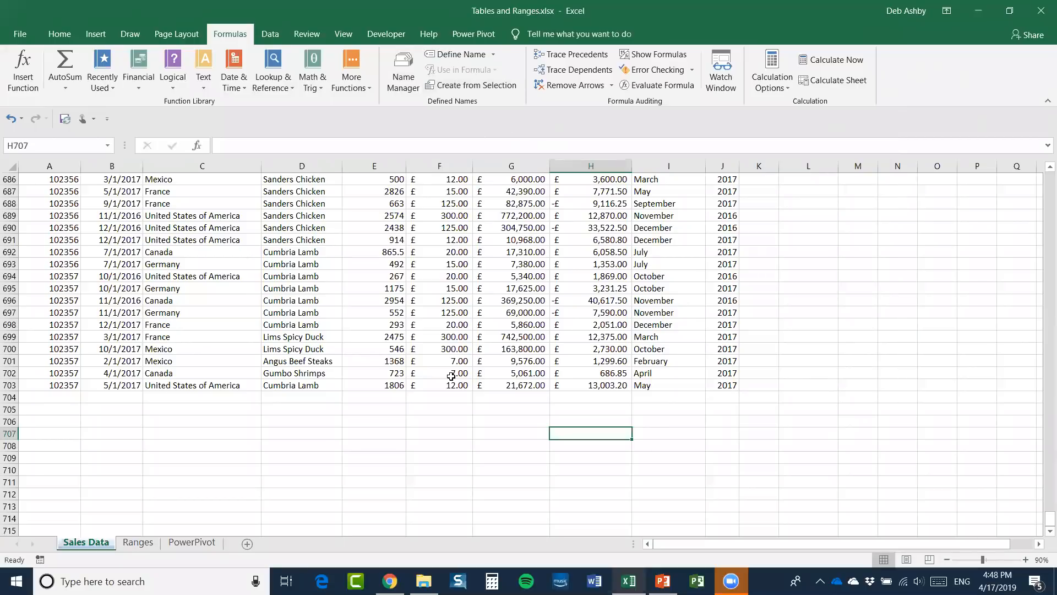
# - Examine the expense items and amounts on the Ranges sheet, from Rent down to Netflix
pyautogui.click(146, 543)
pyautogui.click(295, 262)
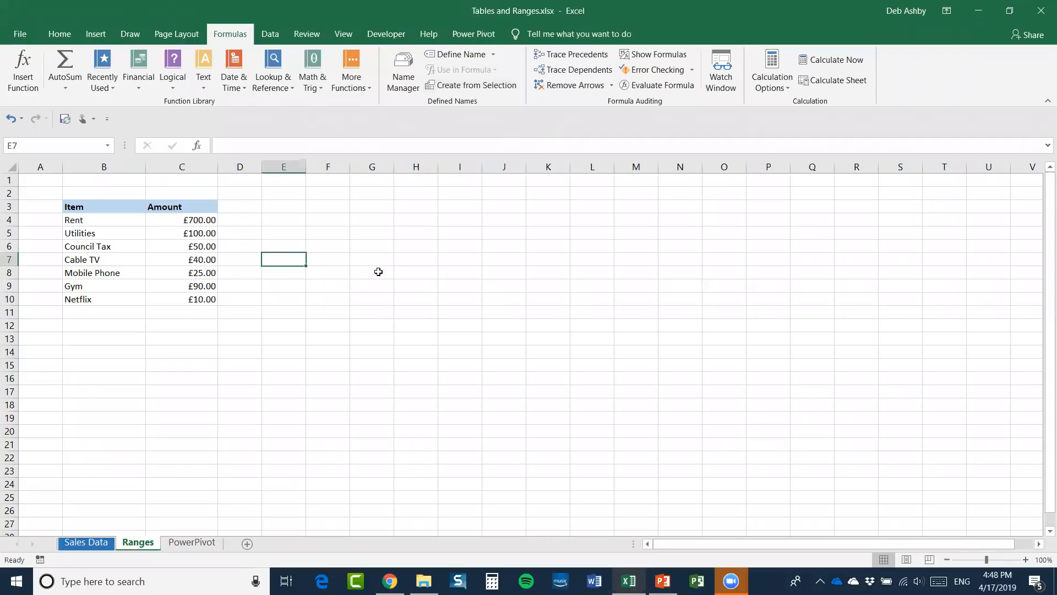
pyautogui.click(108, 223)
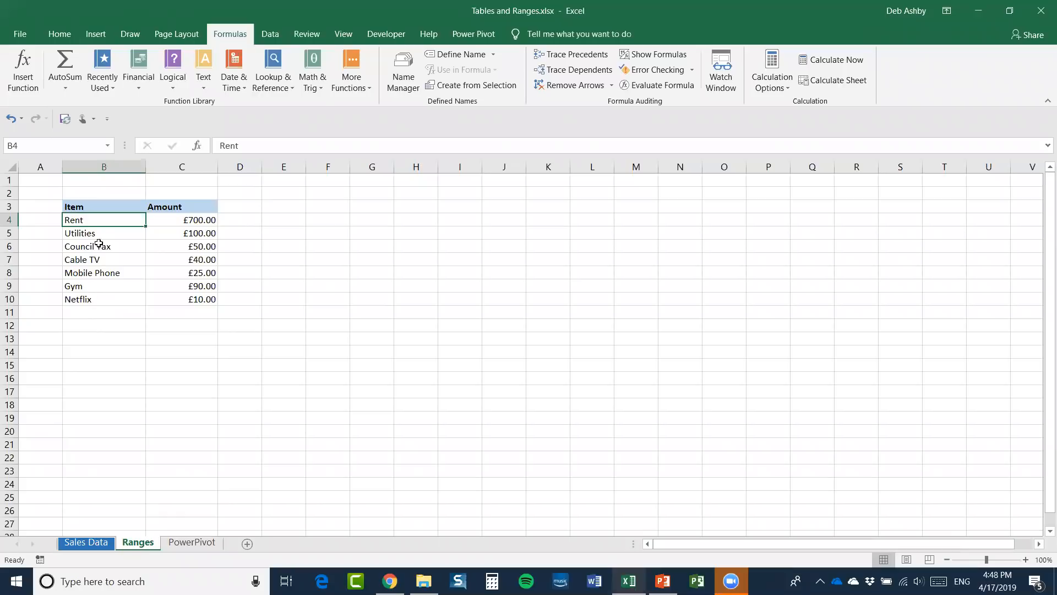
pyautogui.click(200, 219)
pyautogui.click(87, 236)
pyautogui.click(97, 248)
pyautogui.click(97, 263)
pyautogui.click(108, 278)
pyautogui.click(110, 286)
pyautogui.click(86, 301)
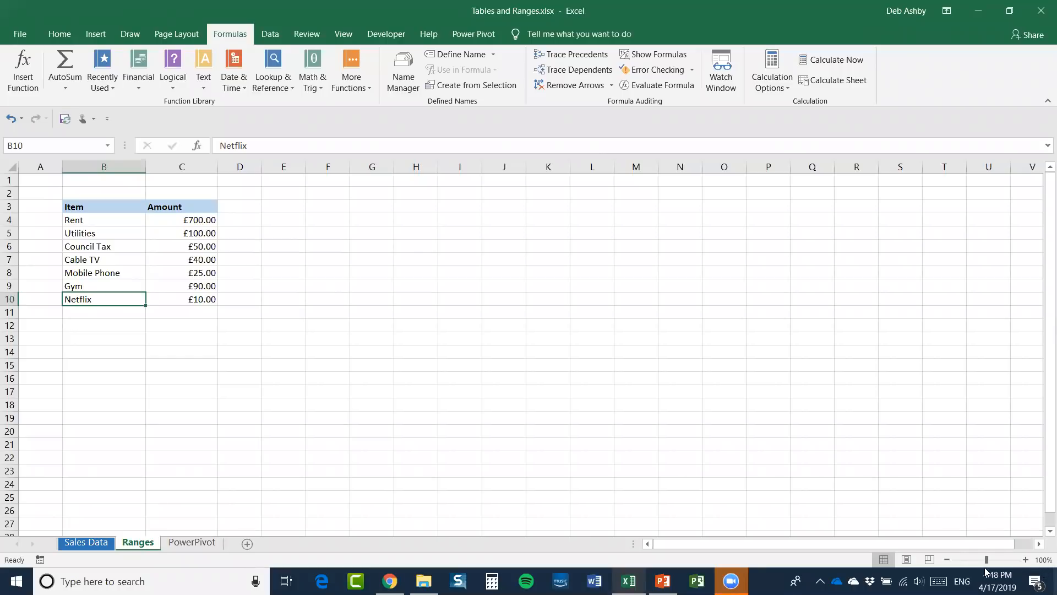
# - Enlarge the Ranges sheet to 120% and inspect the separate Rent and Cable TV amounts in C4 and C7
pyautogui.click(1025, 559)
pyautogui.click(1025, 559)
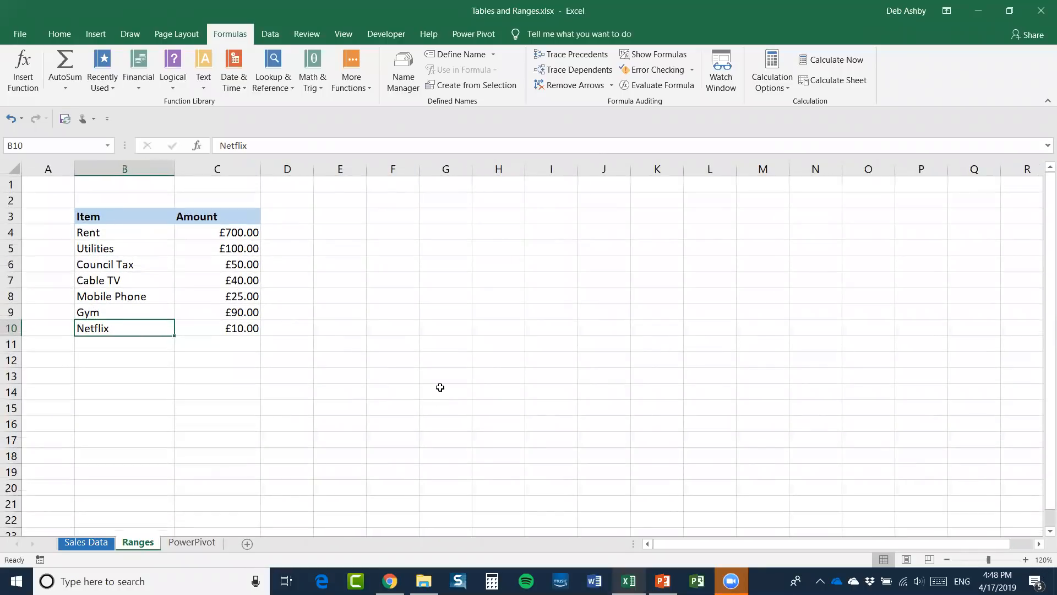
pyautogui.click(292, 246)
pyautogui.click(123, 234)
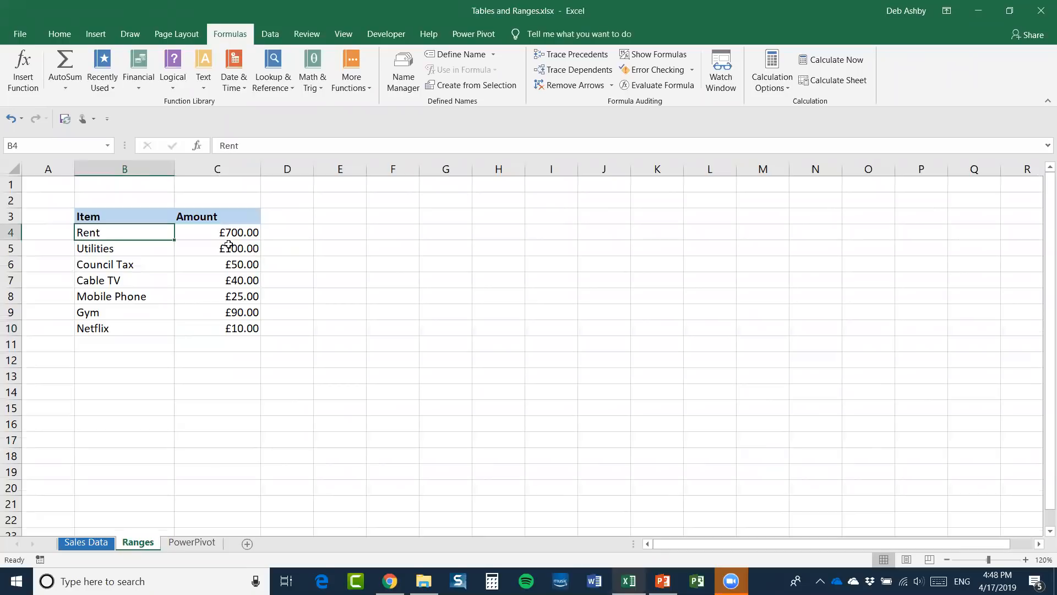
pyautogui.click(227, 236)
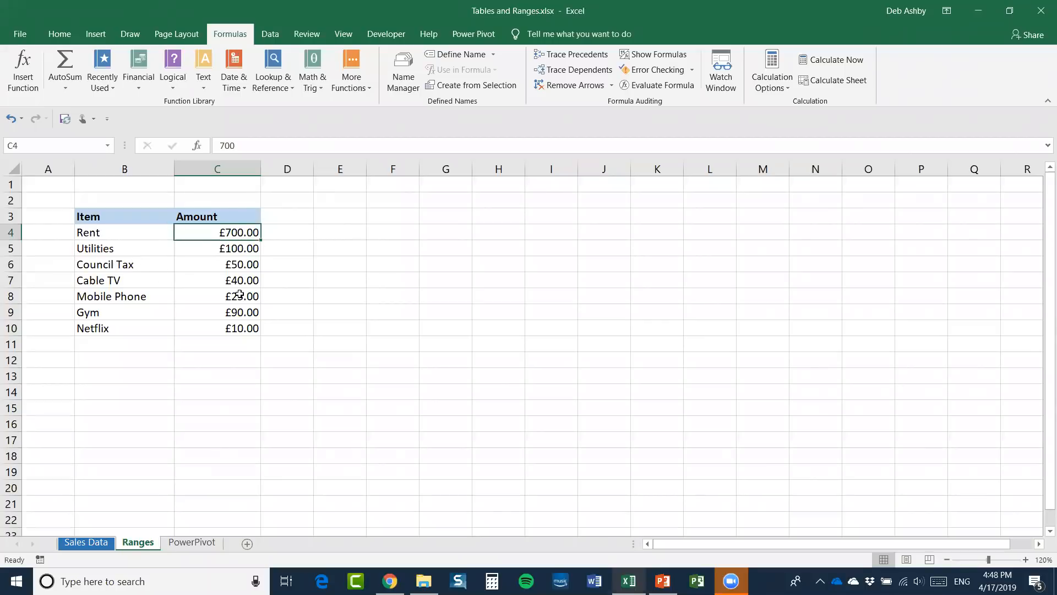
pyautogui.keyDown('ctrl'); pyautogui.click(229, 282); pyautogui.keyUp('ctrl')
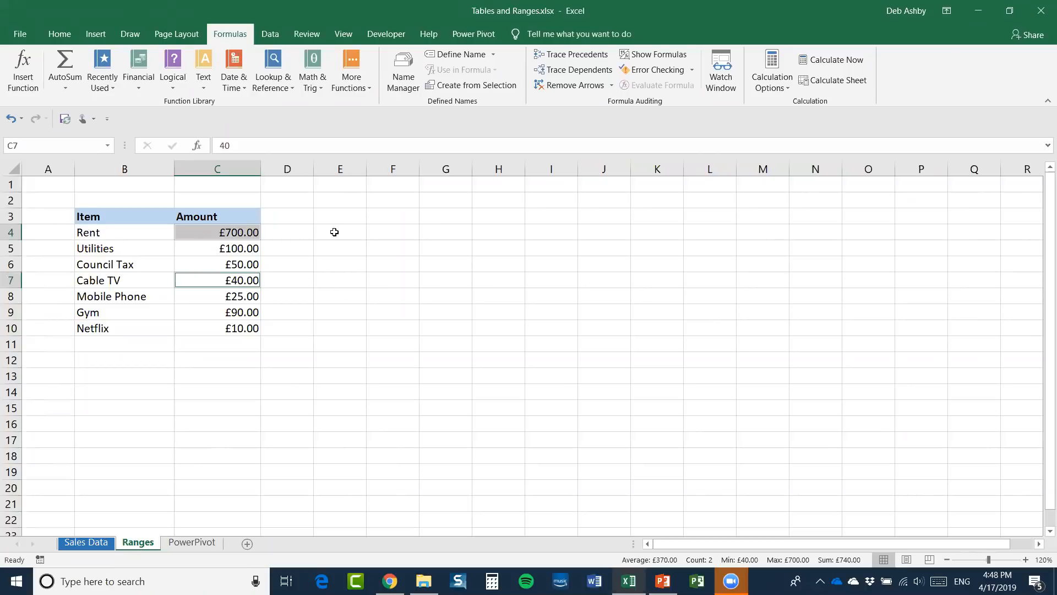
pyautogui.click(336, 233)
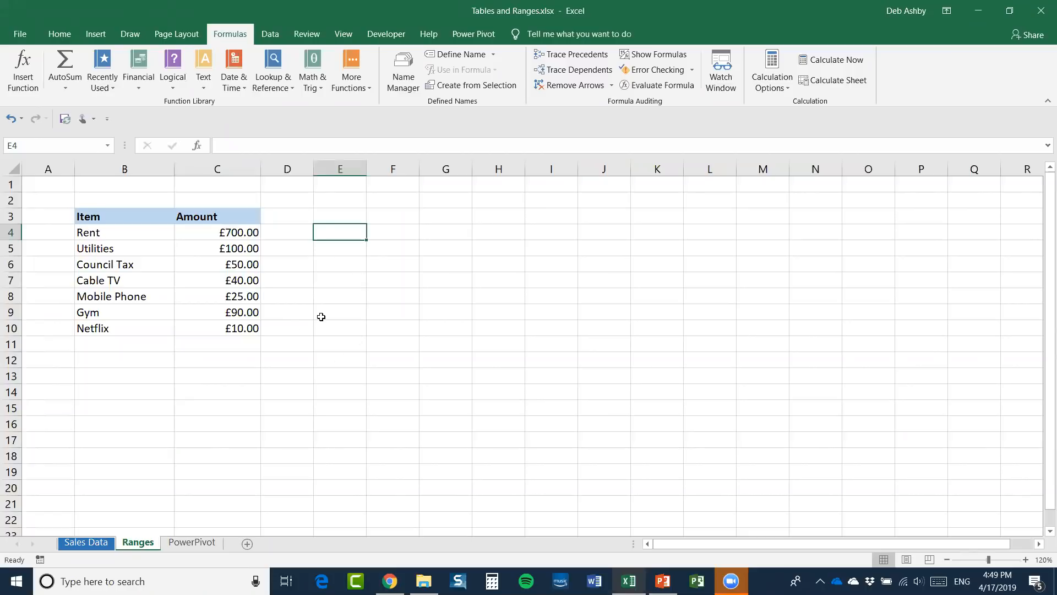
# - Review on the Sales Data sheet how the block G689:G698 is selected for naming, and return to the Ranges sheet
pyautogui.click(95, 544)
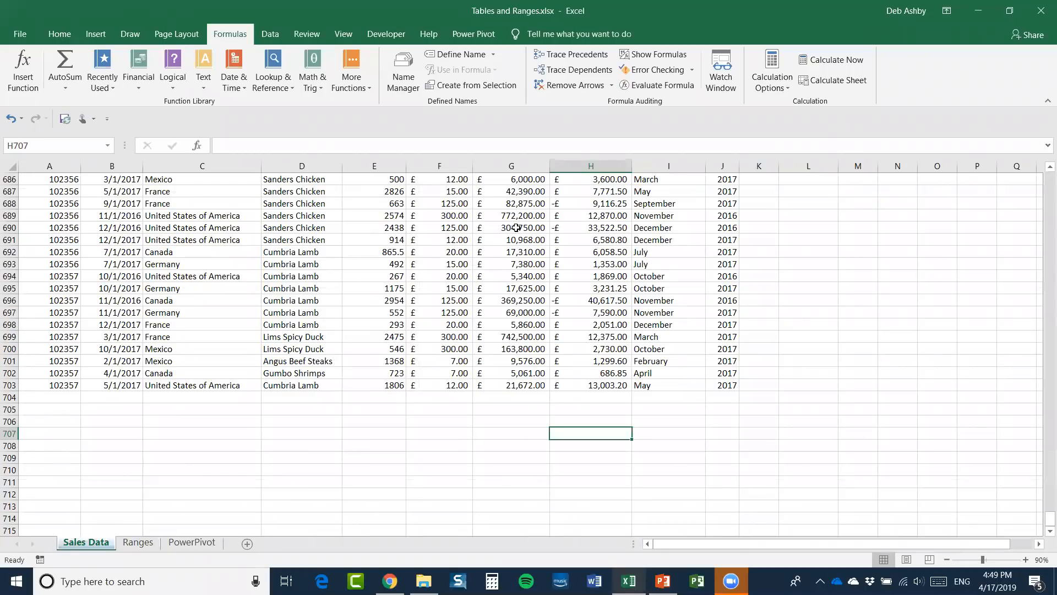
pyautogui.click(505, 215)
pyautogui.keyDown('shift'); pyautogui.click(505, 328); pyautogui.keyUp('shift')
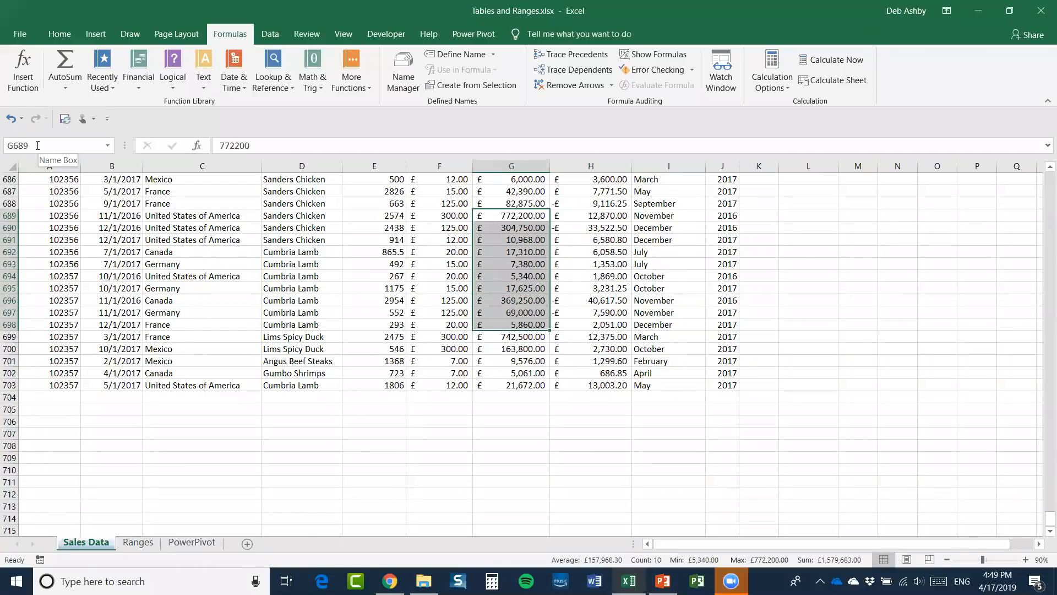
pyautogui.click(510, 349)
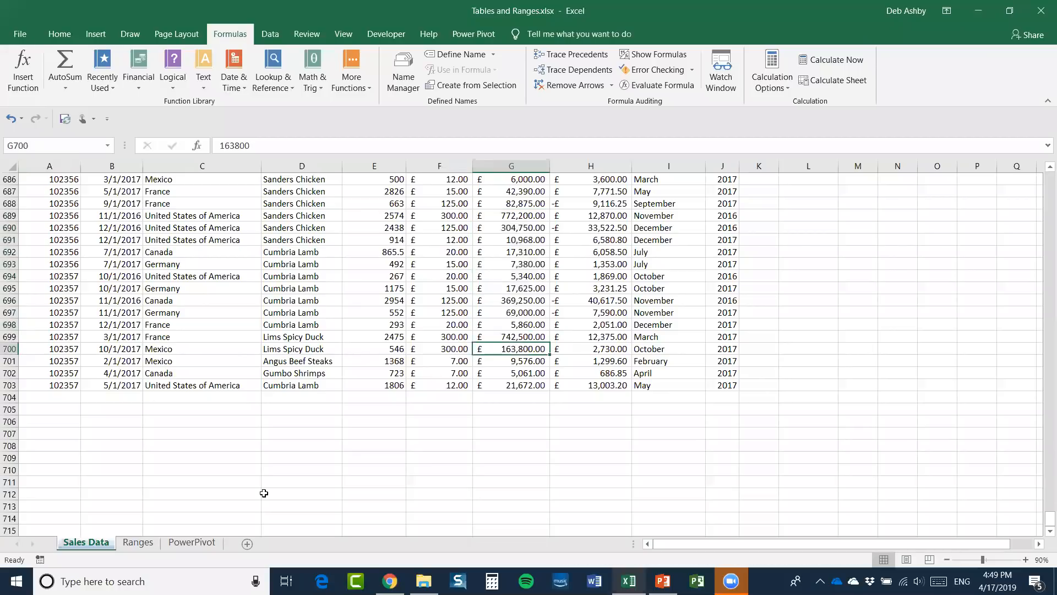
pyautogui.click(138, 542)
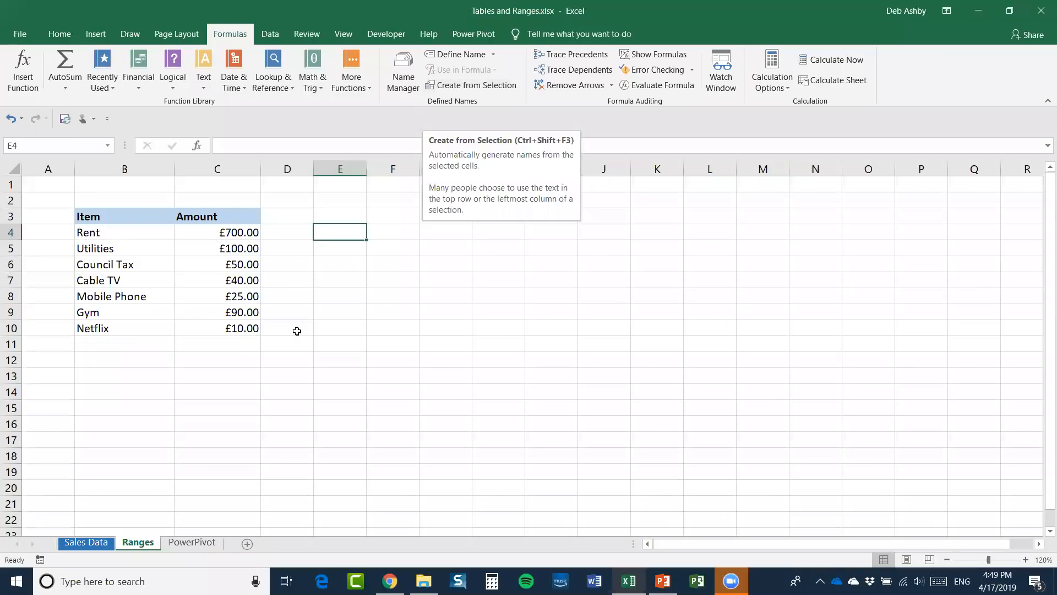
# - Inspect the cell references of the Rent, Utilities and Council Tax amounts in column C
pyautogui.click(237, 233)
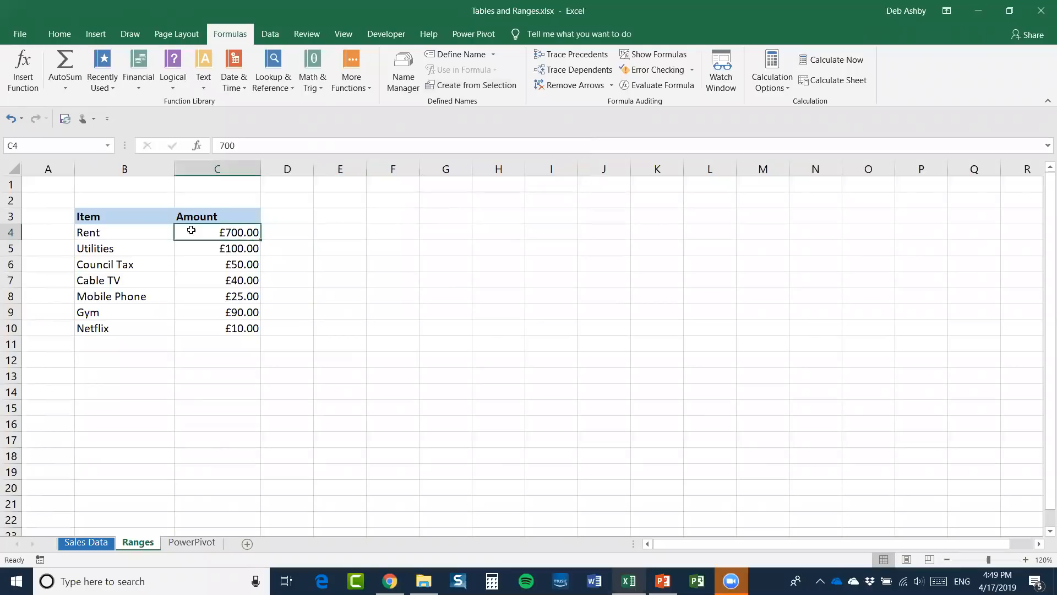
pyautogui.click(232, 249)
pyautogui.click(189, 264)
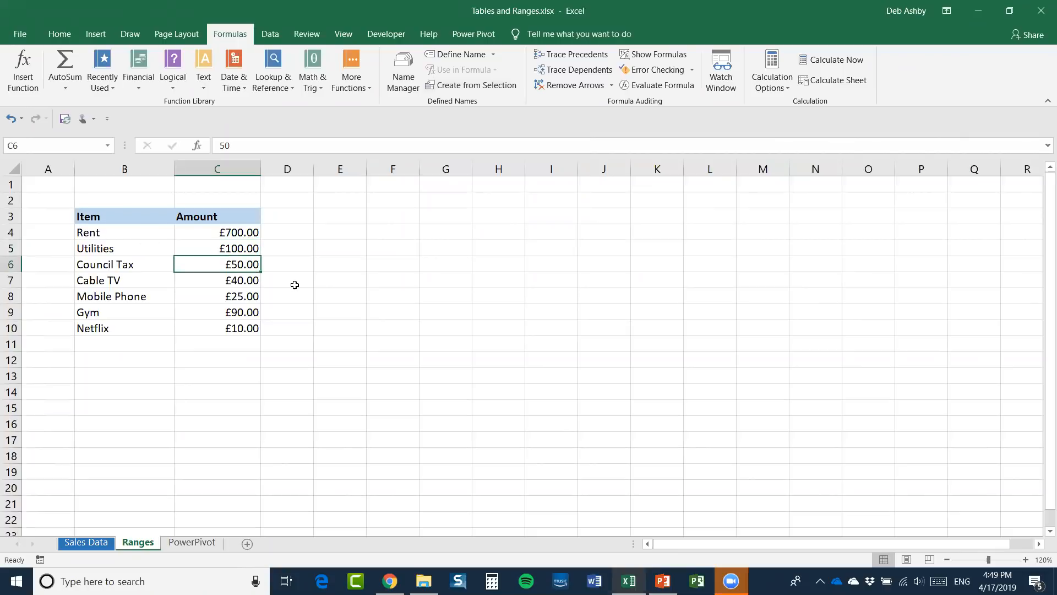
pyautogui.click(227, 233)
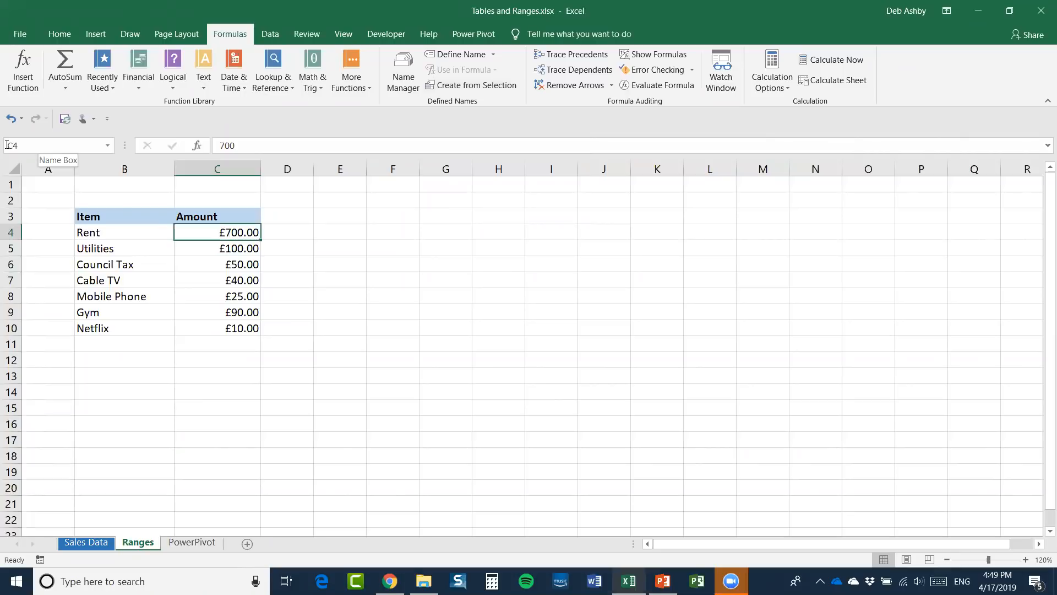
pyautogui.press('Down')
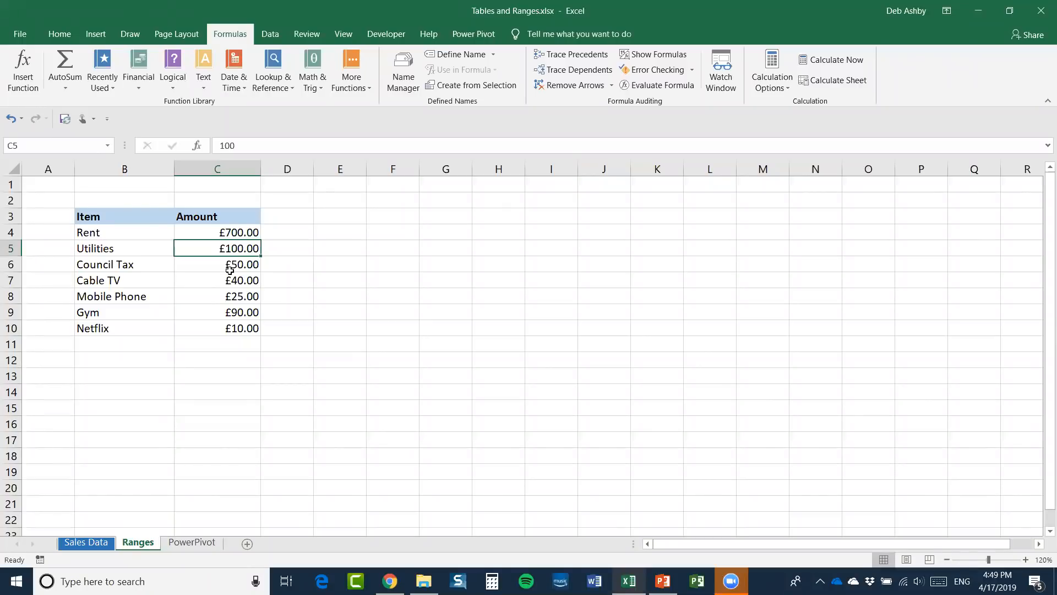
# - Create a defined name from the Rent row B4:C4 using its left column label, and check the list of names
pyautogui.click(215, 236)
pyautogui.moveTo(90, 233); pyautogui.dragTo(232, 234)
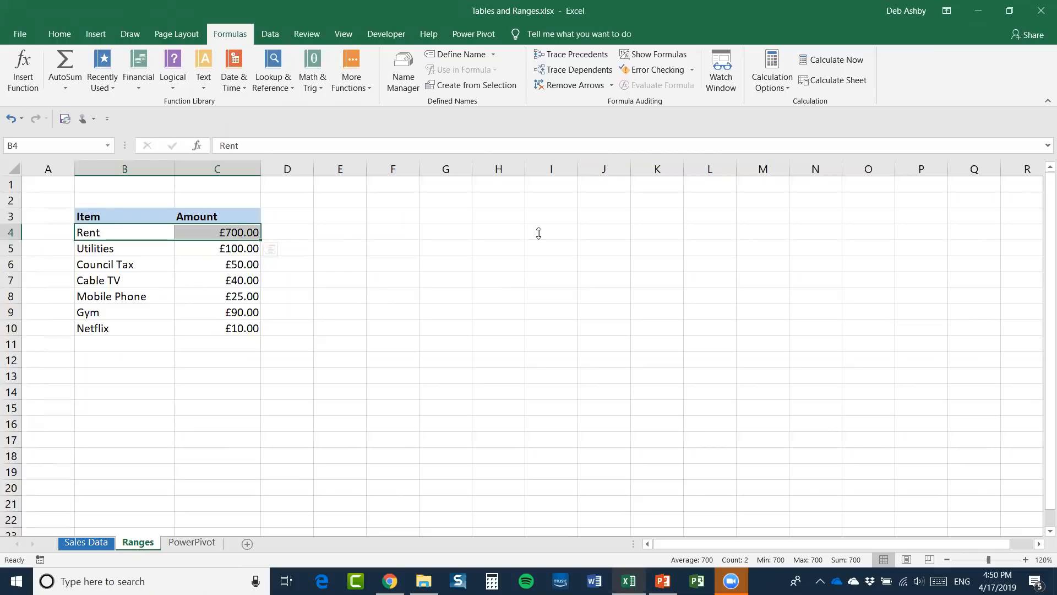
pyautogui.click(471, 86)
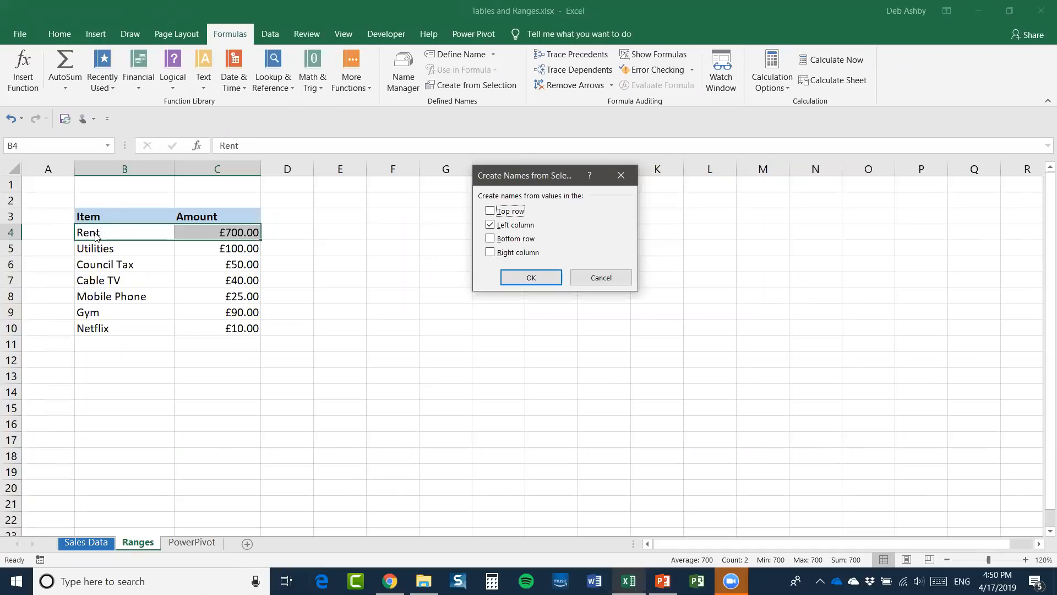
pyautogui.click(512, 277)
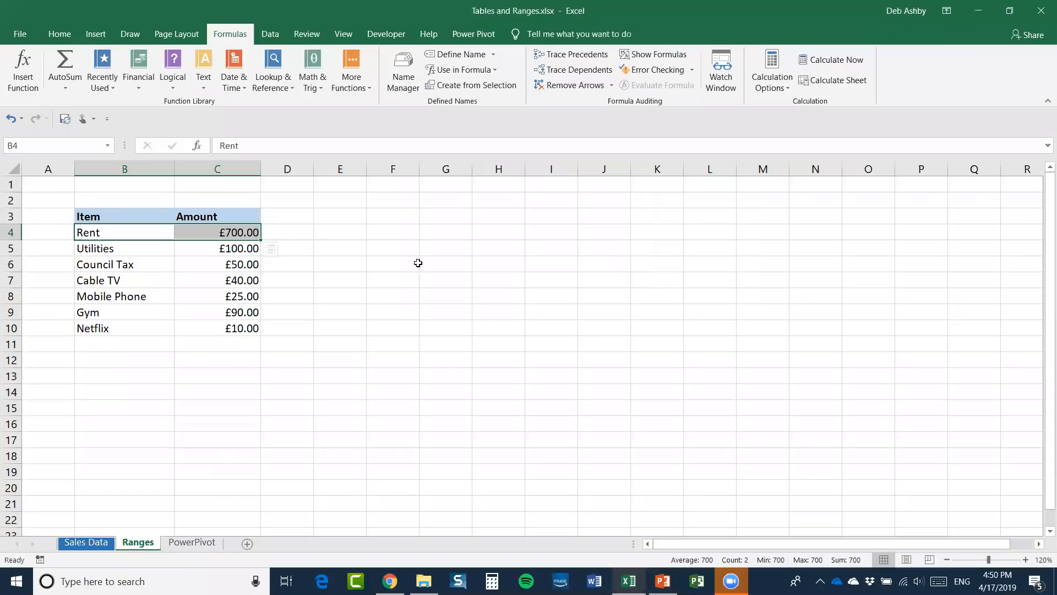
pyautogui.click(109, 146)
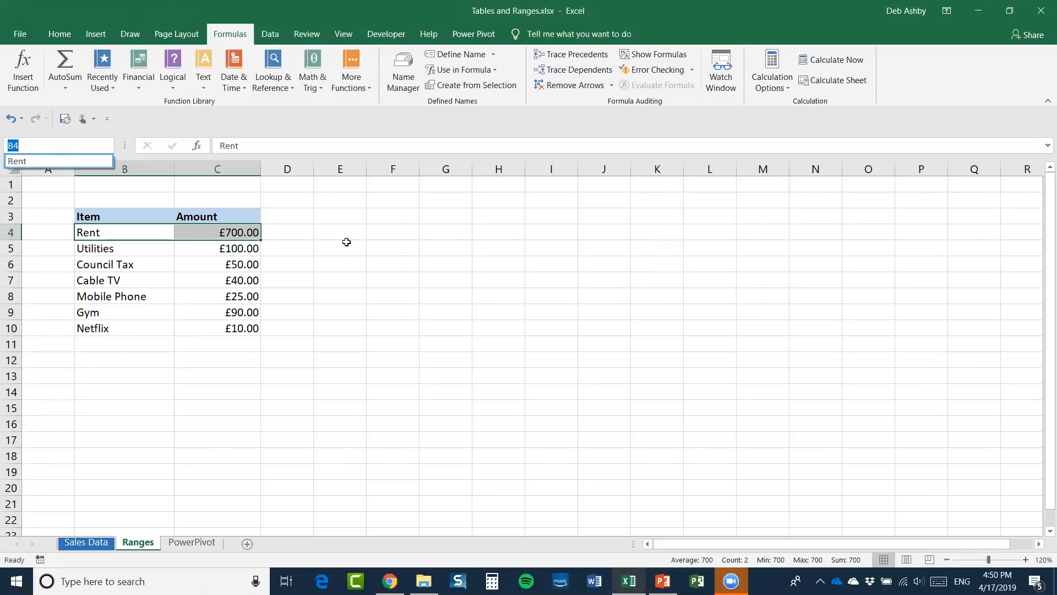
pyautogui.press('Escape')
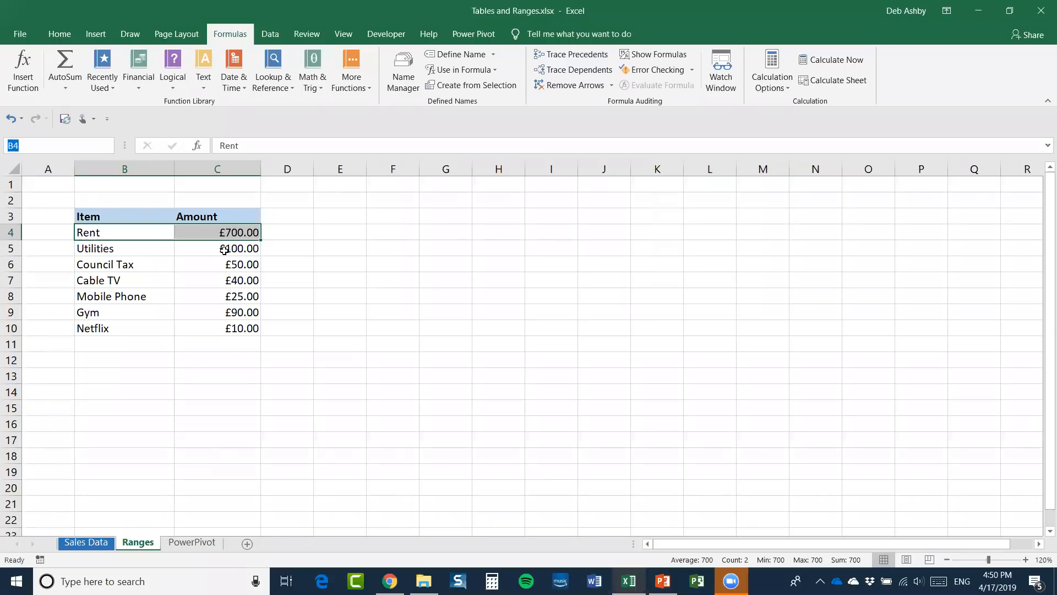
# - Create defined names from B5:C10, Utilities to Netflix, using the left column labels, and check the list of names
pyautogui.moveTo(93, 248); pyautogui.dragTo(242, 328)
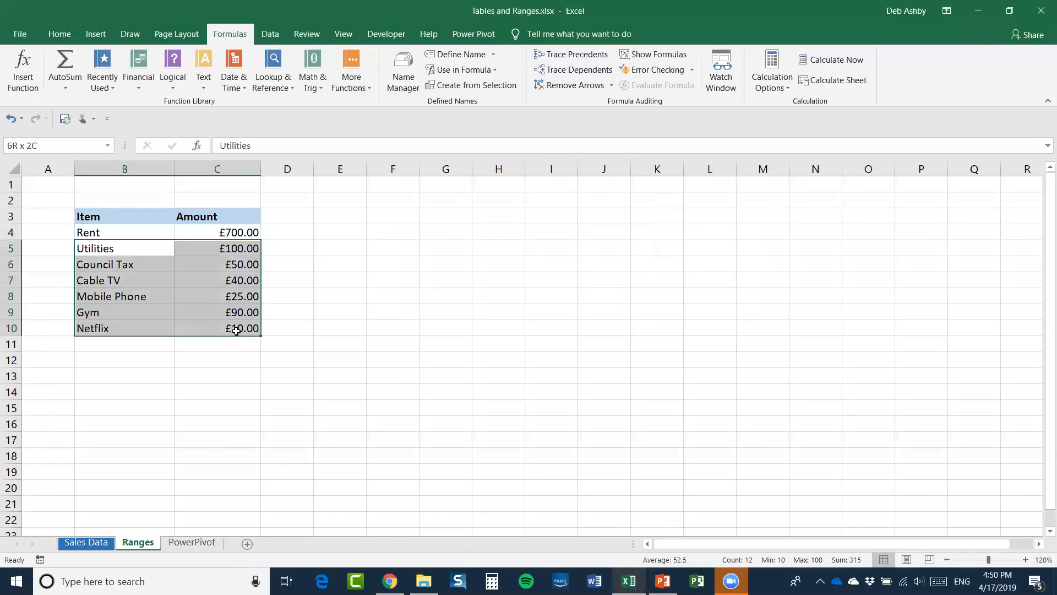
pyautogui.click(474, 85)
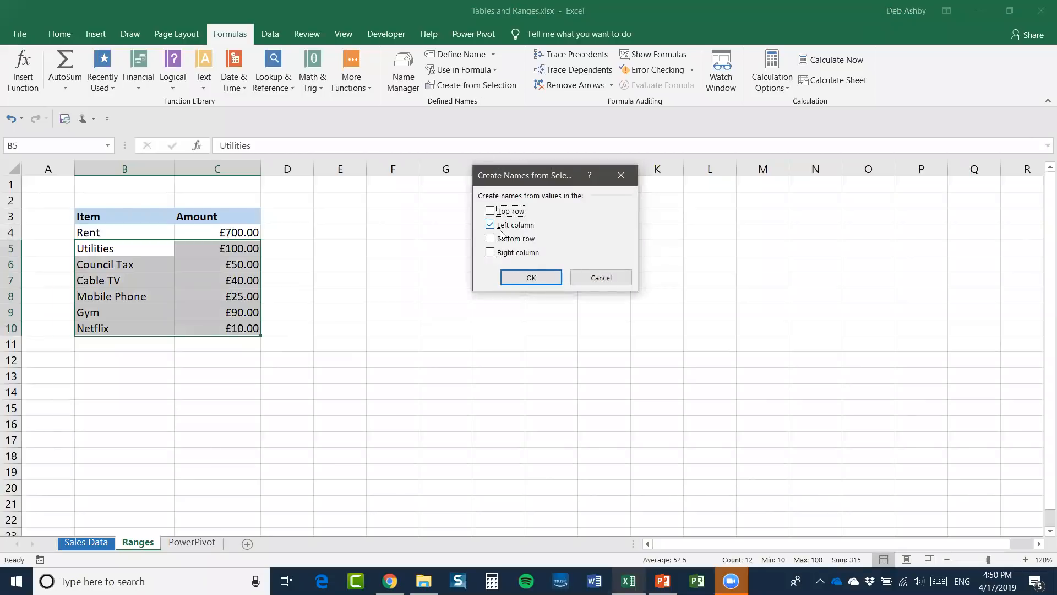
pyautogui.click(520, 278)
pyautogui.click(107, 145)
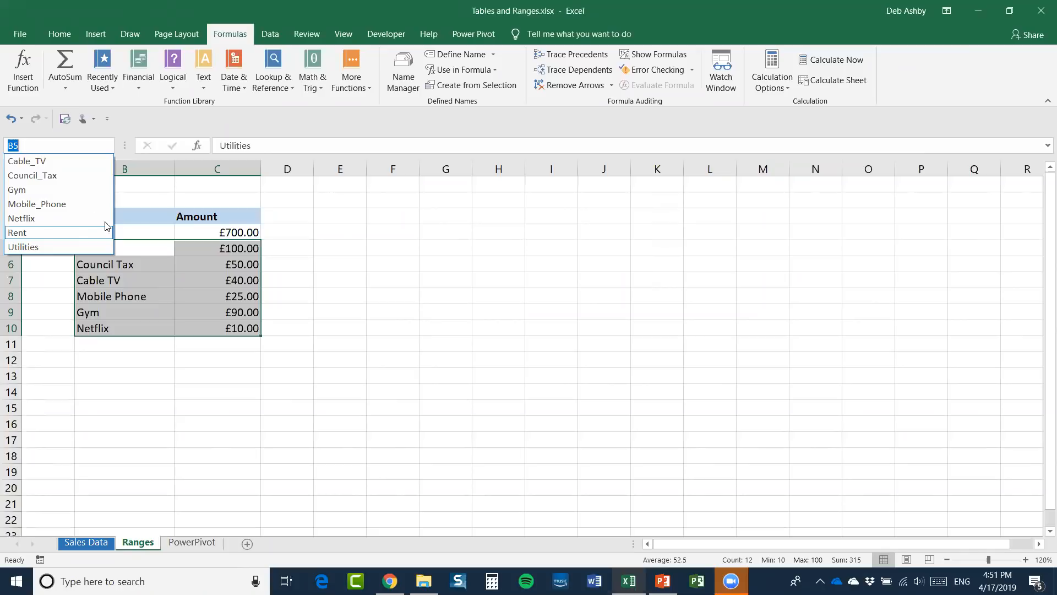
pyautogui.click(335, 247)
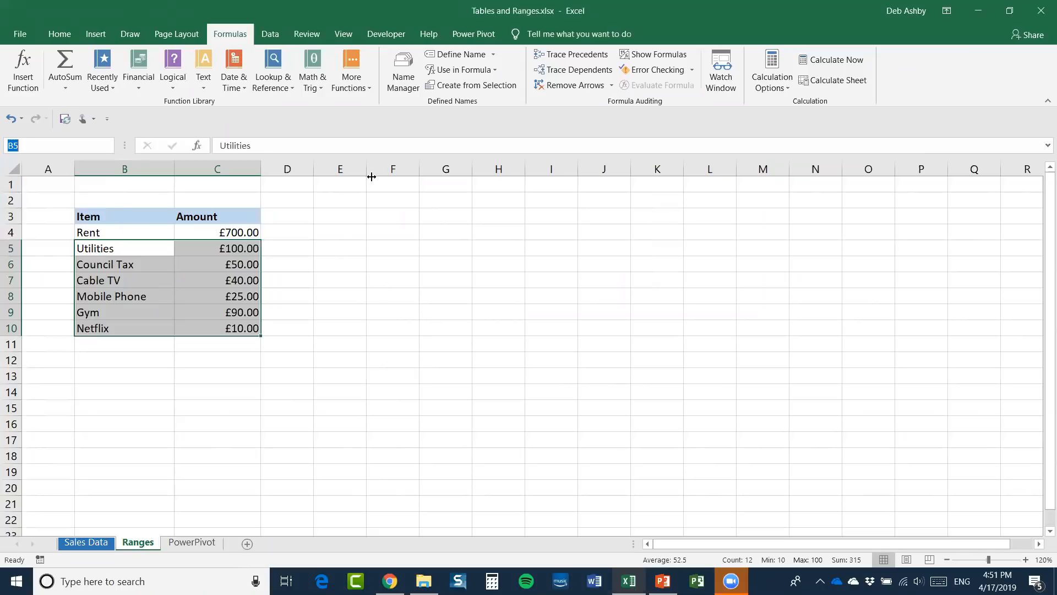
# - Widen column E and begin a SUM formula in cell E5 with the defined name Rent pasted as the first argument
pyautogui.click(338, 246)
pyautogui.moveTo(369, 168); pyautogui.dragTo(457, 169)
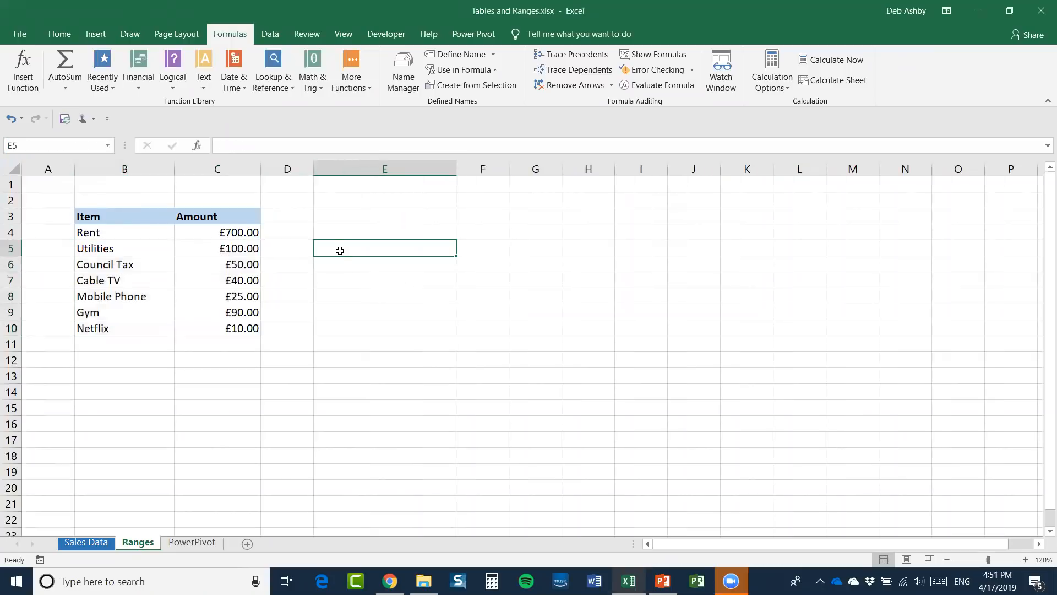
pyautogui.write('=SUM')
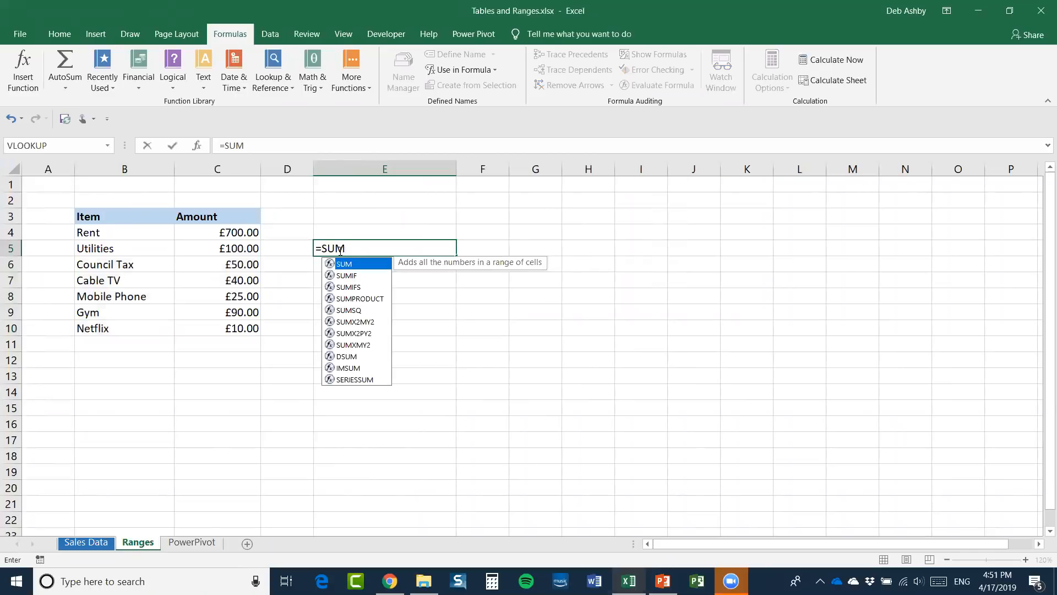
pyautogui.write('(')
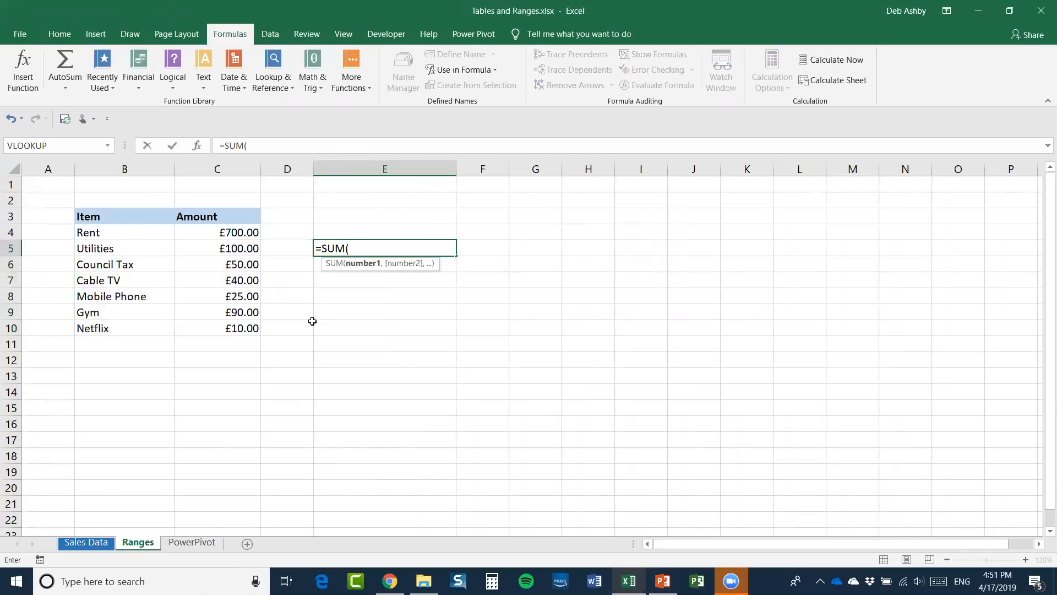
pyautogui.press('F3')
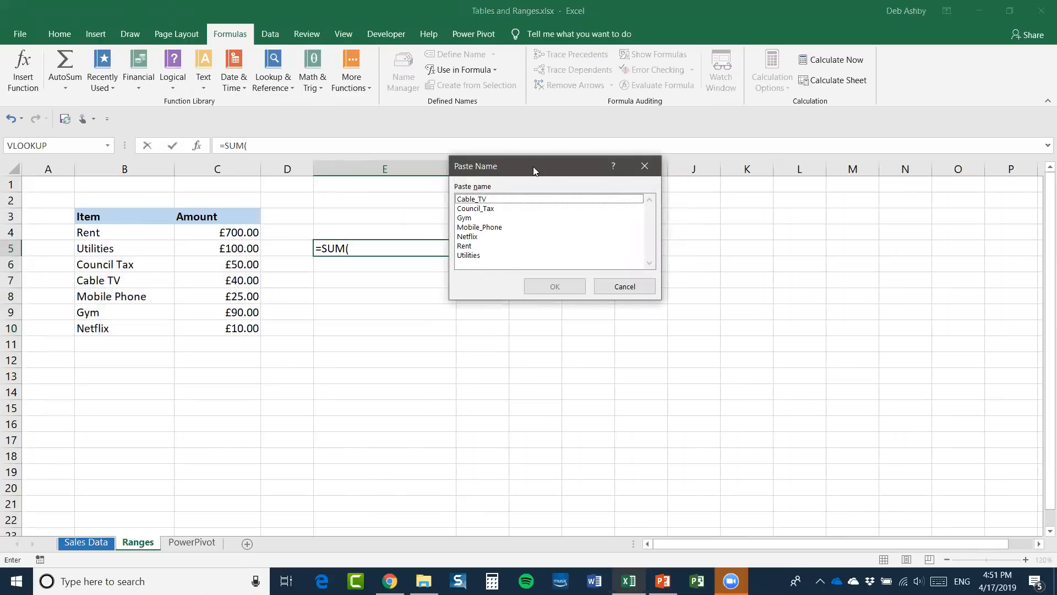
pyautogui.moveTo(625, 172); pyautogui.dragTo(714, 181)
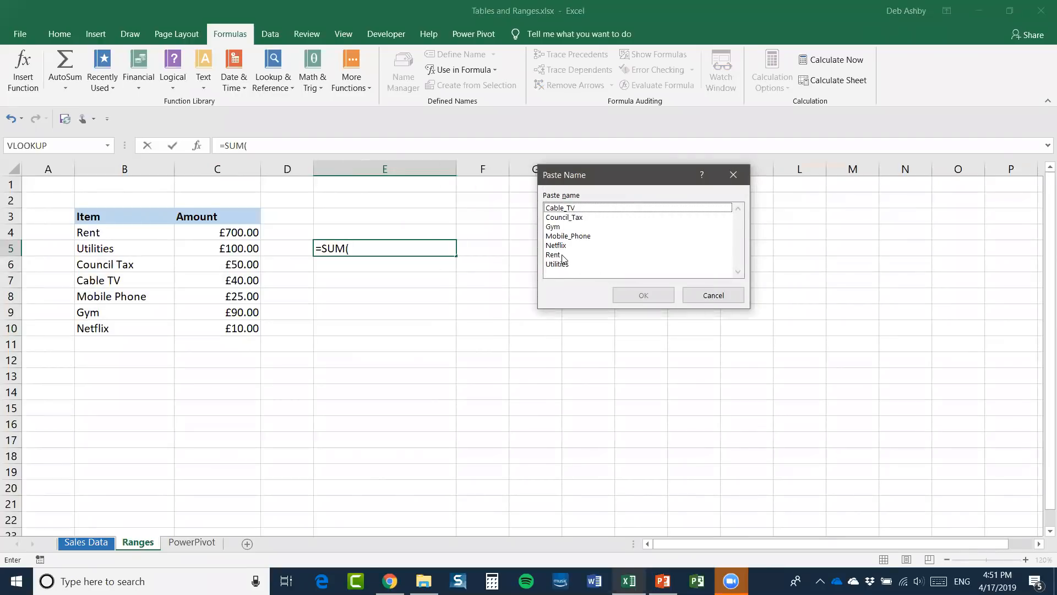
pyautogui.doubleClick(553, 254)
pyautogui.write(',')
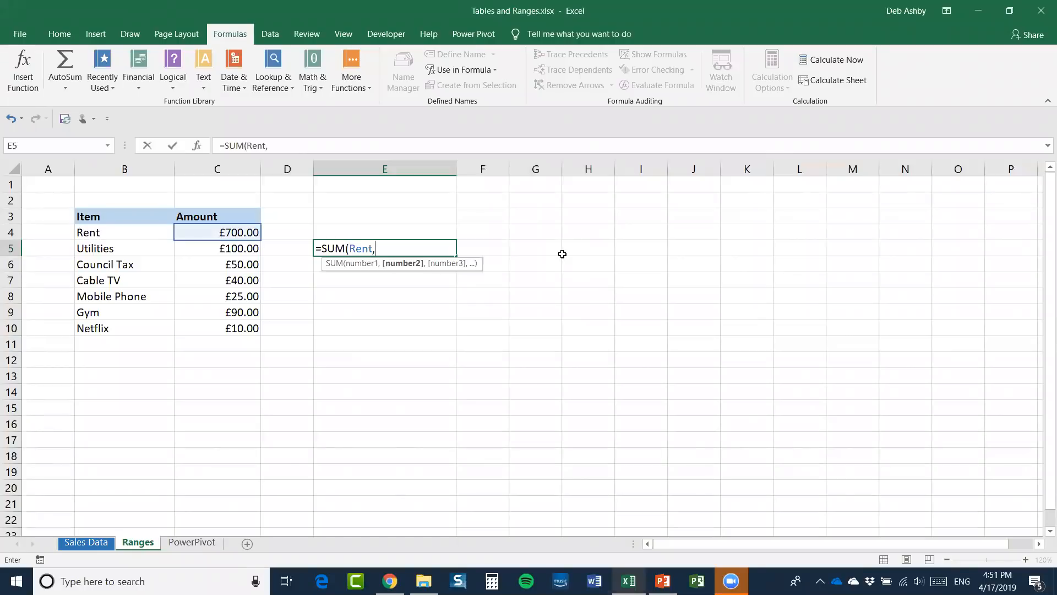
# - Paste the defined name Mobile_Phone as the second argument and complete the formula =SUM(Rent,Mobile_Phone) in E5
pyautogui.press('F3')
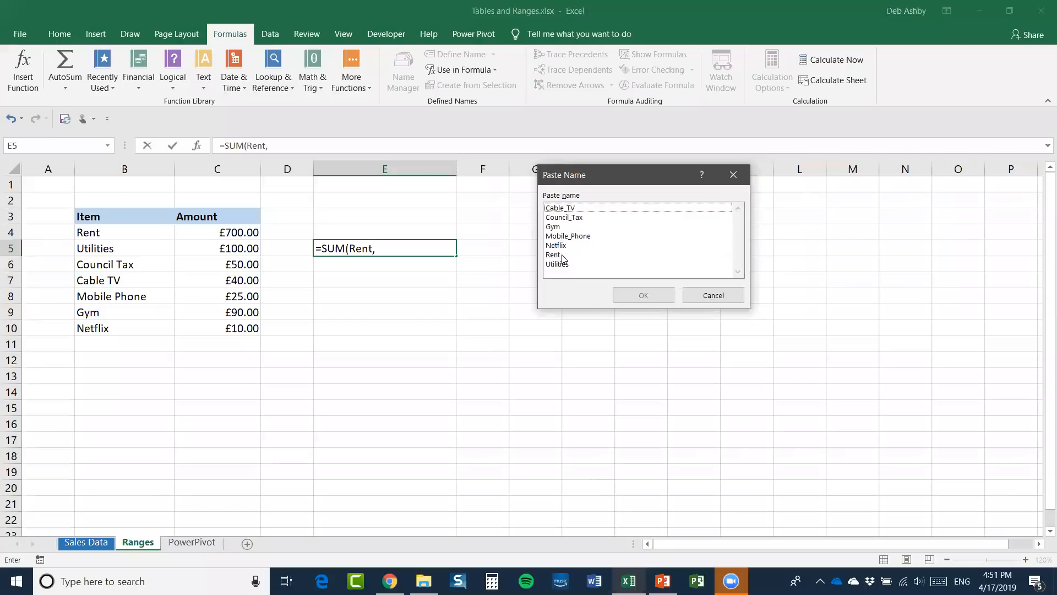
pyautogui.click(581, 237)
pyautogui.doubleClick(581, 237)
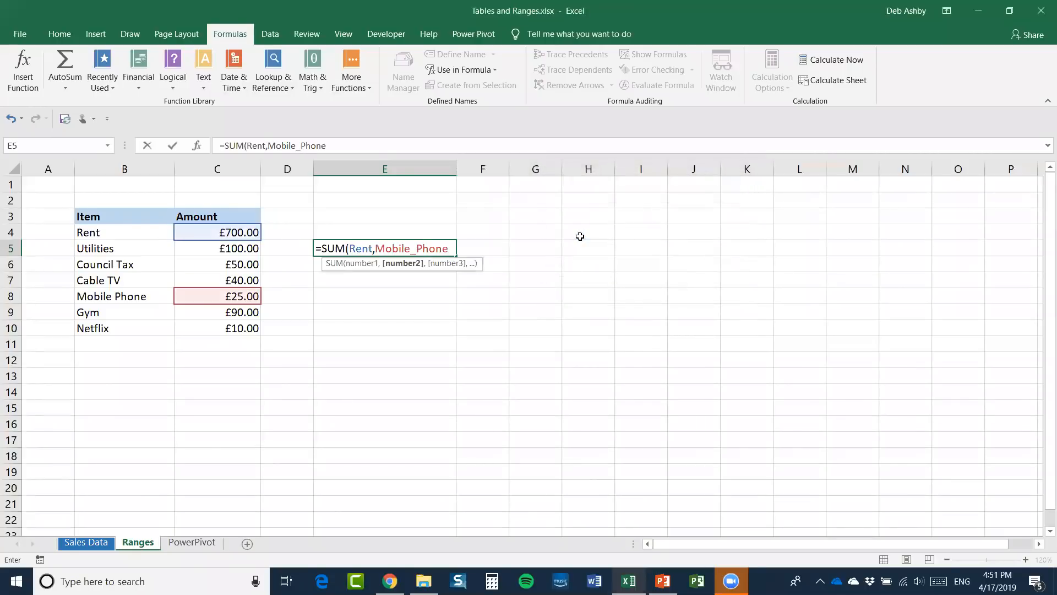
pyautogui.write(')')
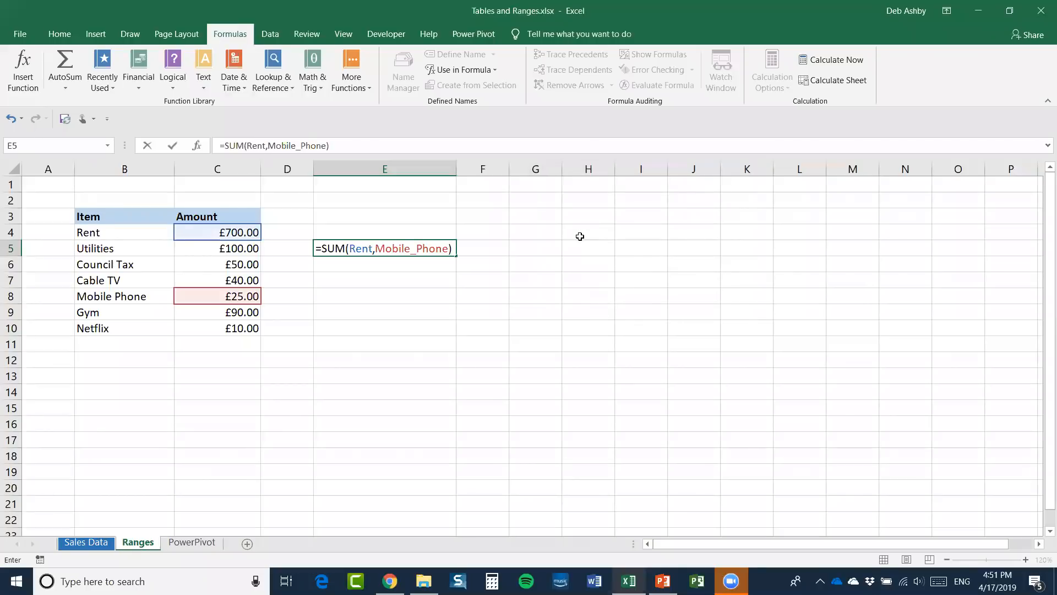
pyautogui.press('Return')
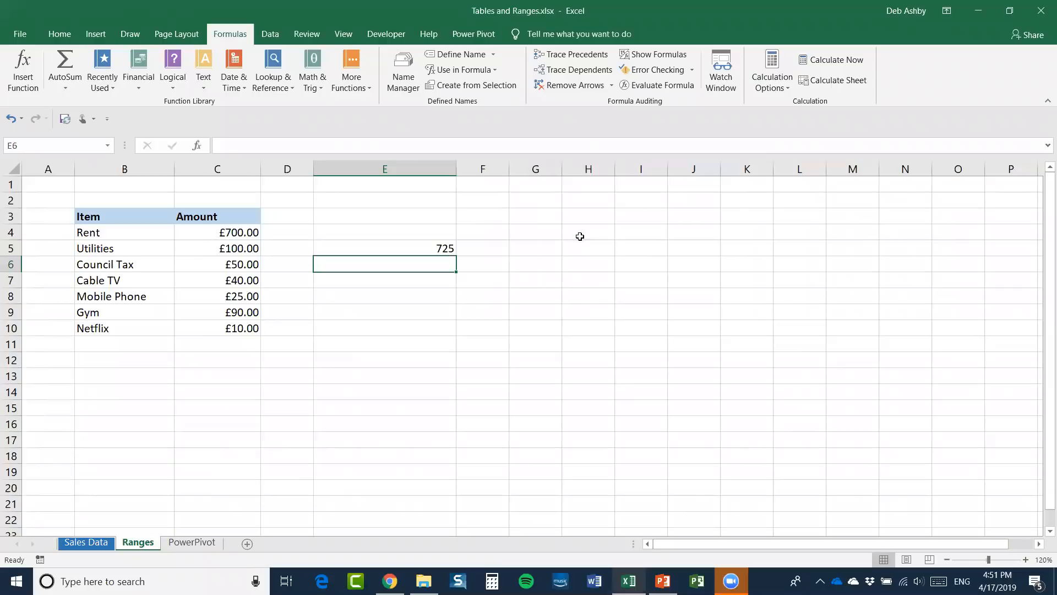
# - Inspect which cells the SUM formula in E5 refers to, and clear the cell
pyautogui.click(400, 251)
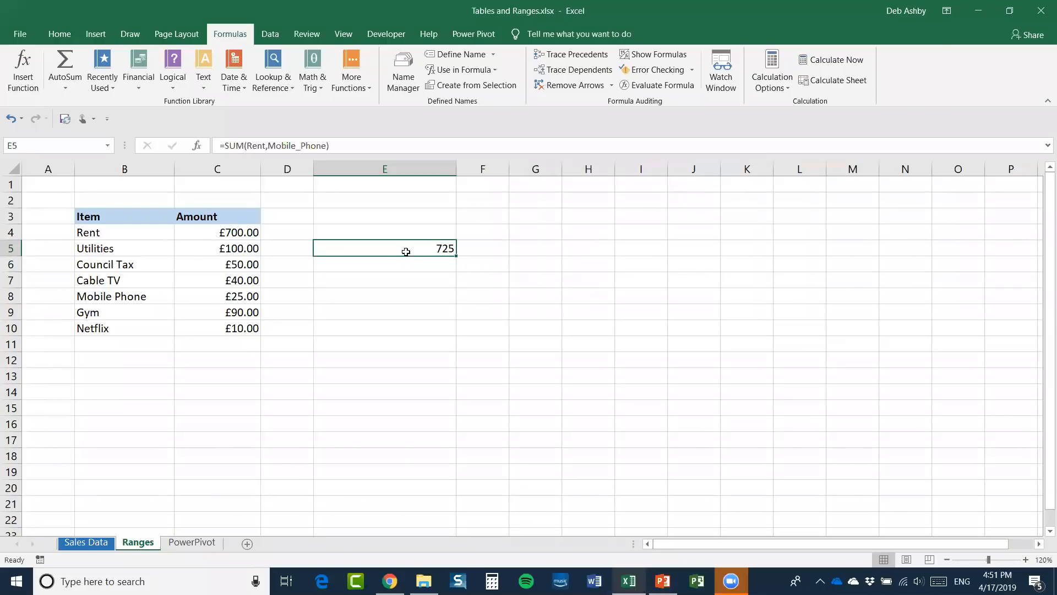
pyautogui.doubleClick(408, 251)
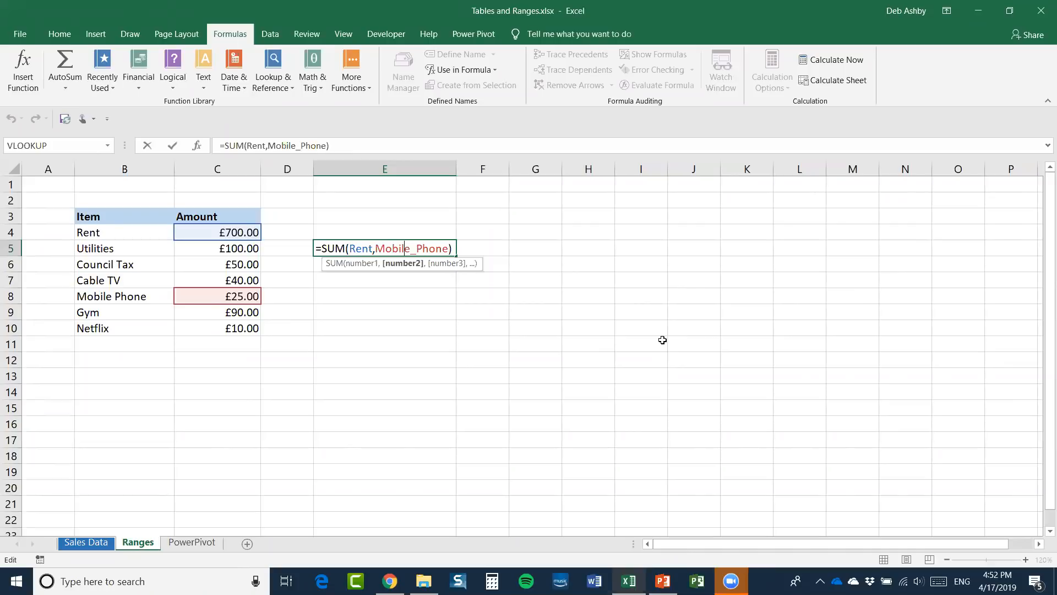
pyautogui.press('Return')
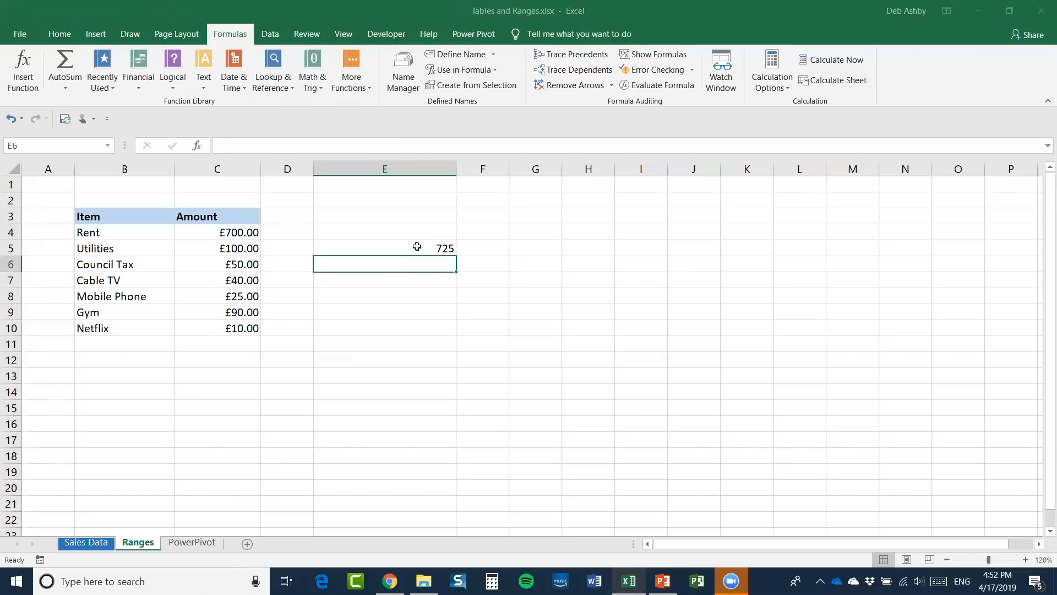
pyautogui.press('Up')
pyautogui.press('Delete')
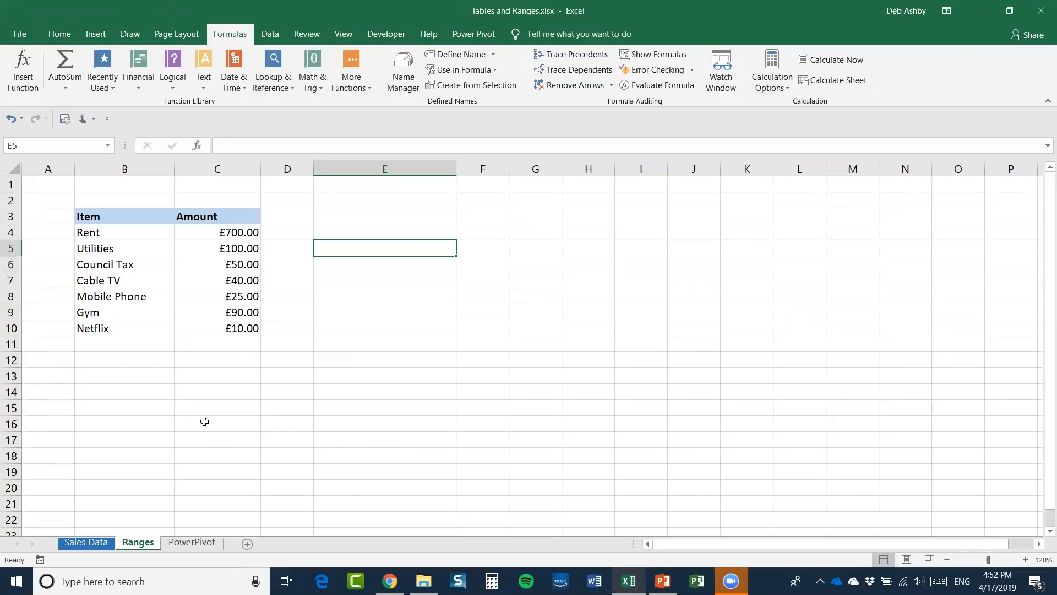
# - Review the defined names and the cells they refer to in the Name Manager, and return to the Ranges sheet
pyautogui.click(403, 71)
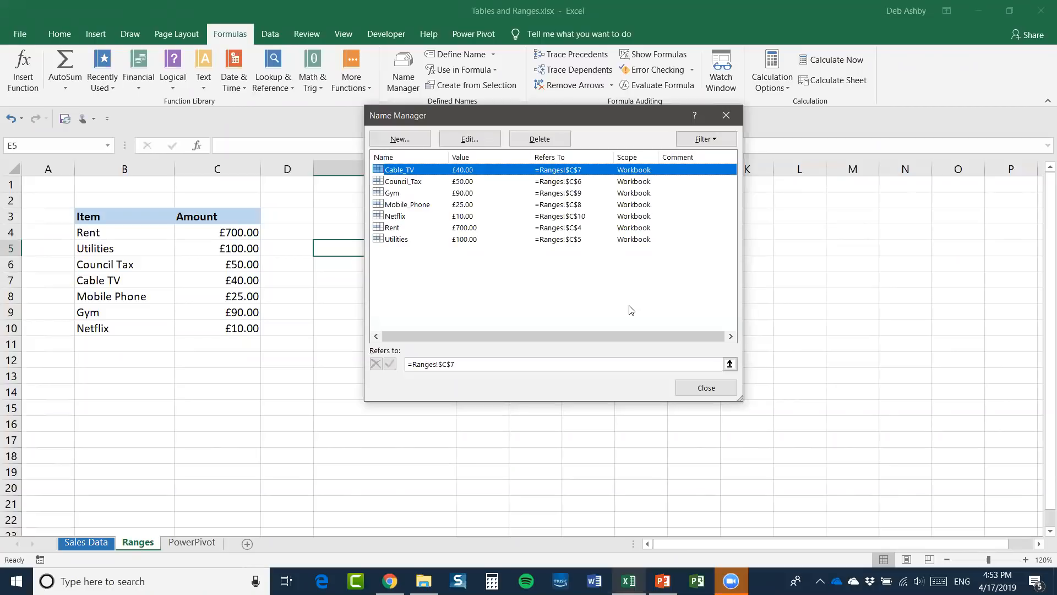
pyautogui.click(707, 392)
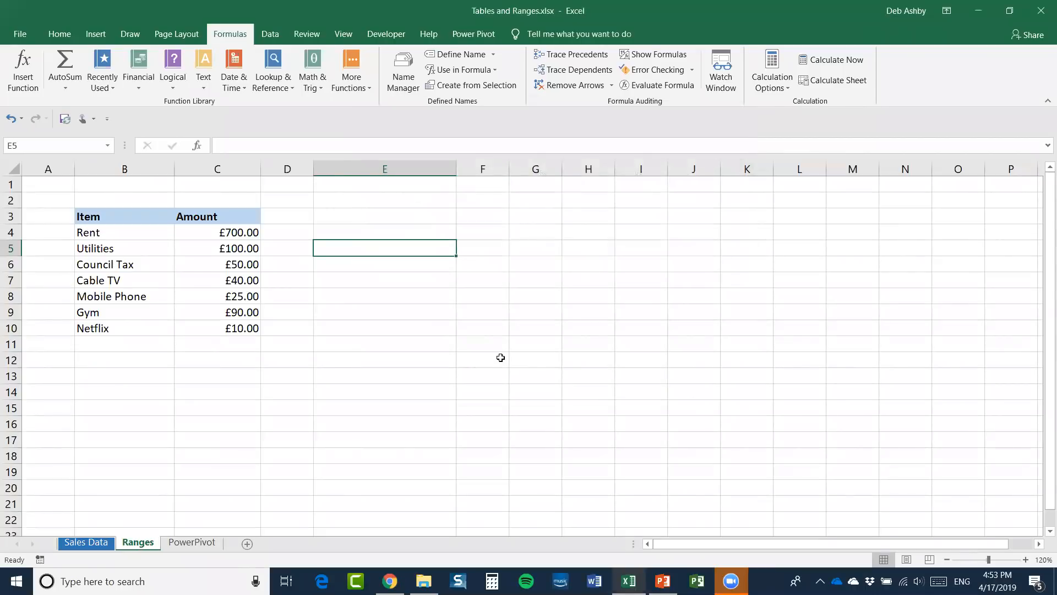
pyautogui.click(336, 302)
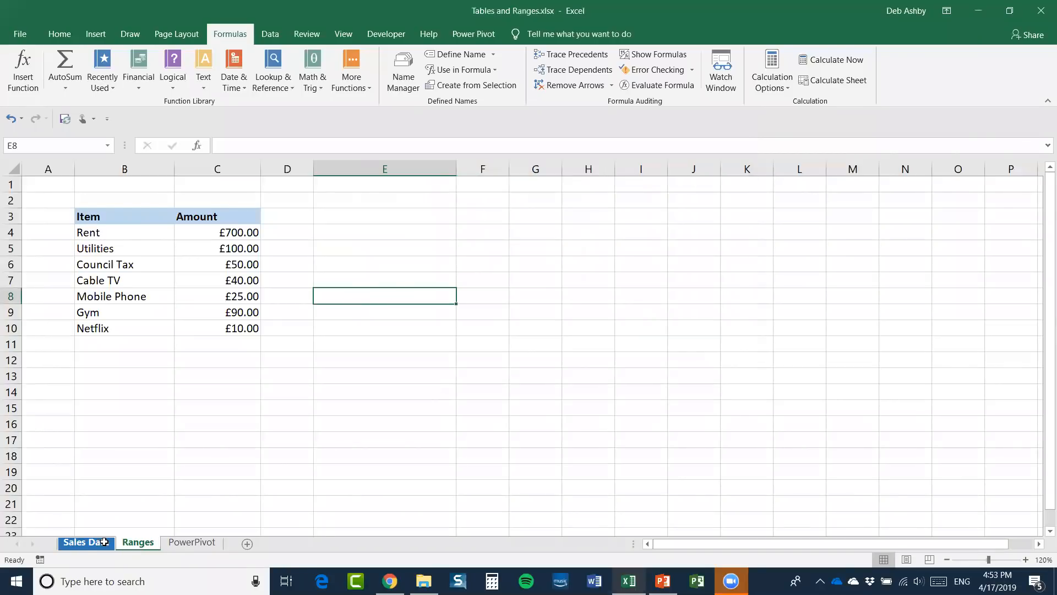
# - Switch to the Sales Data sheet and go to the top of the data from the Gross Sales column
pyautogui.click(86, 543)
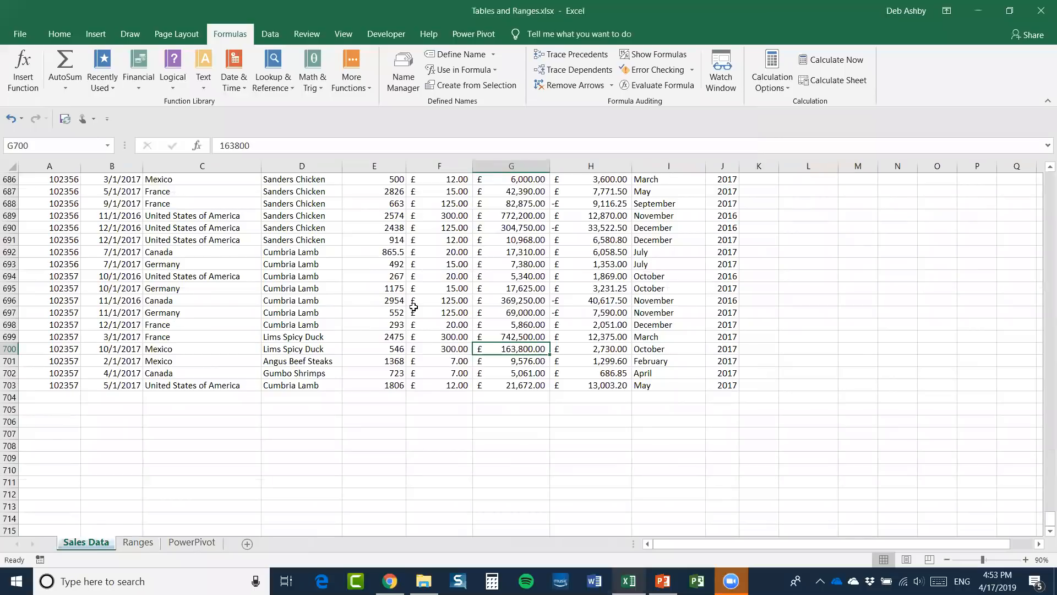
pyautogui.click(511, 334)
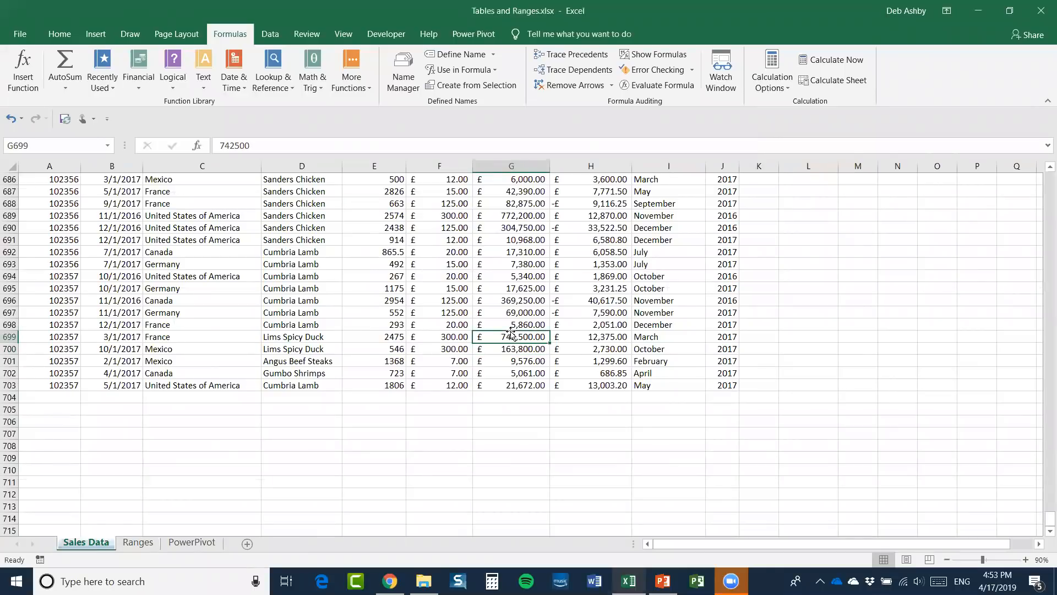
pyautogui.hotkey('ctrl', 'Up')
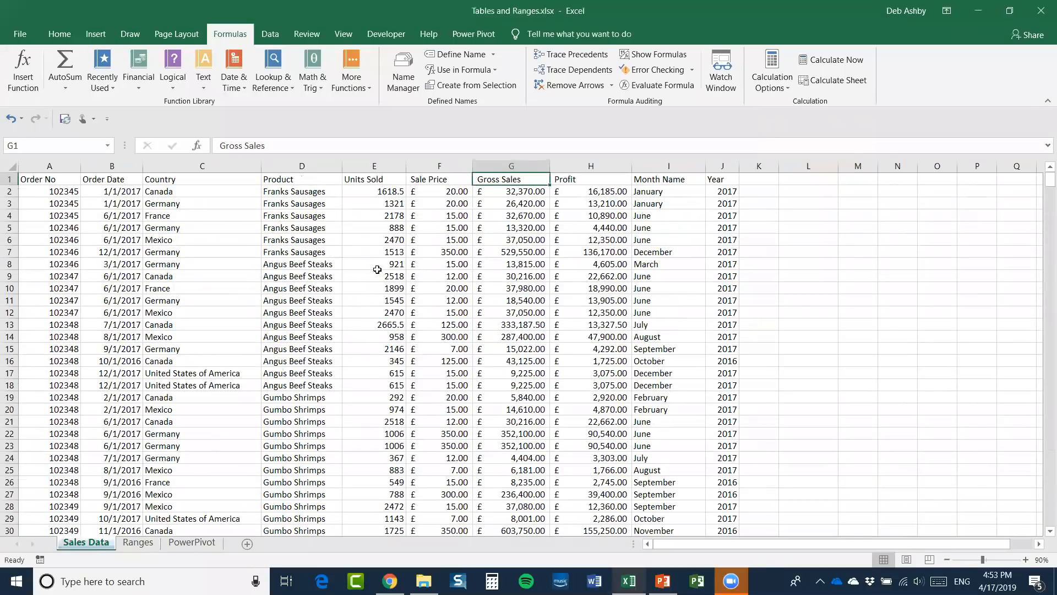
pyautogui.click(399, 271)
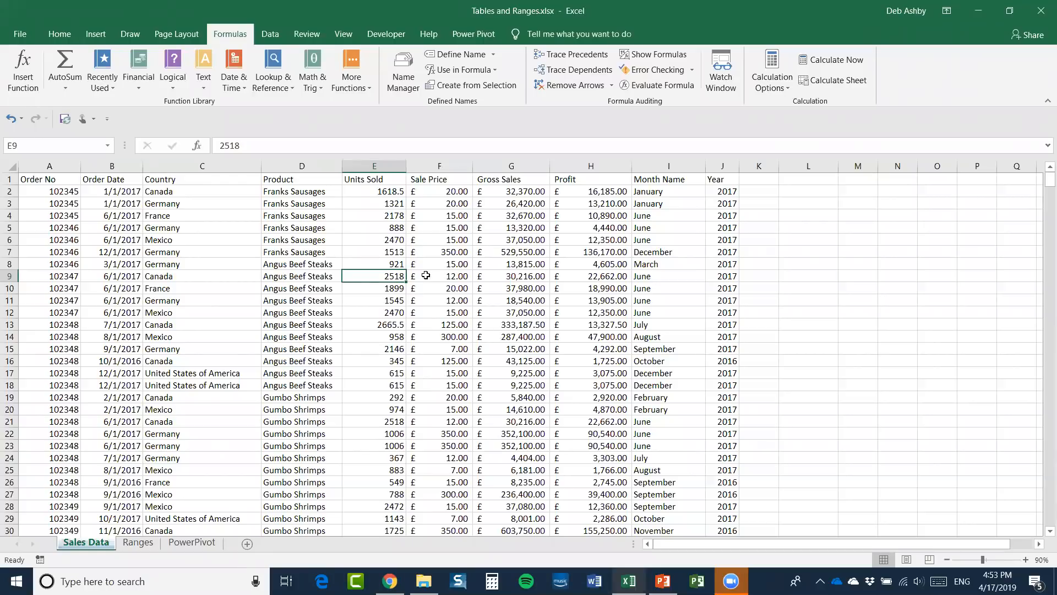
pyautogui.click(301, 255)
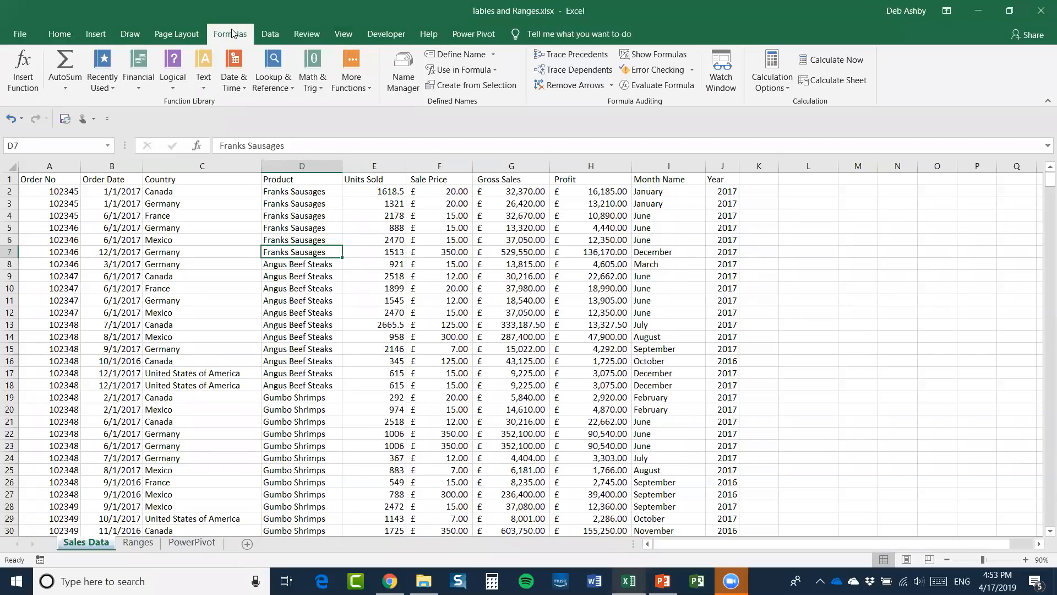
pyautogui.click(371, 254)
pyautogui.press('Up')
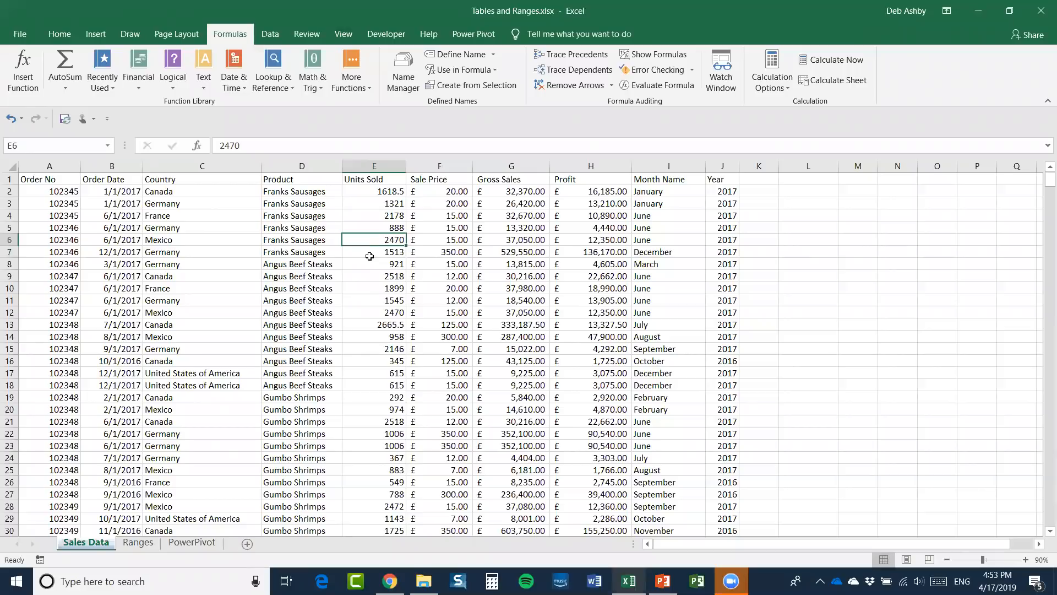
pyautogui.click(333, 261)
pyautogui.click(307, 229)
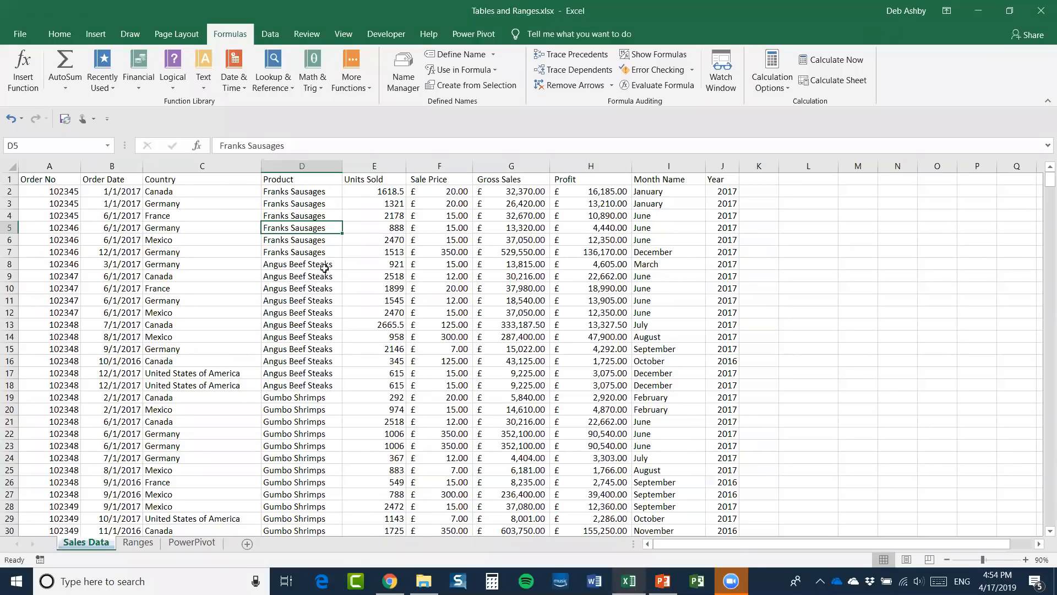
pyautogui.click(203, 240)
pyautogui.click(302, 262)
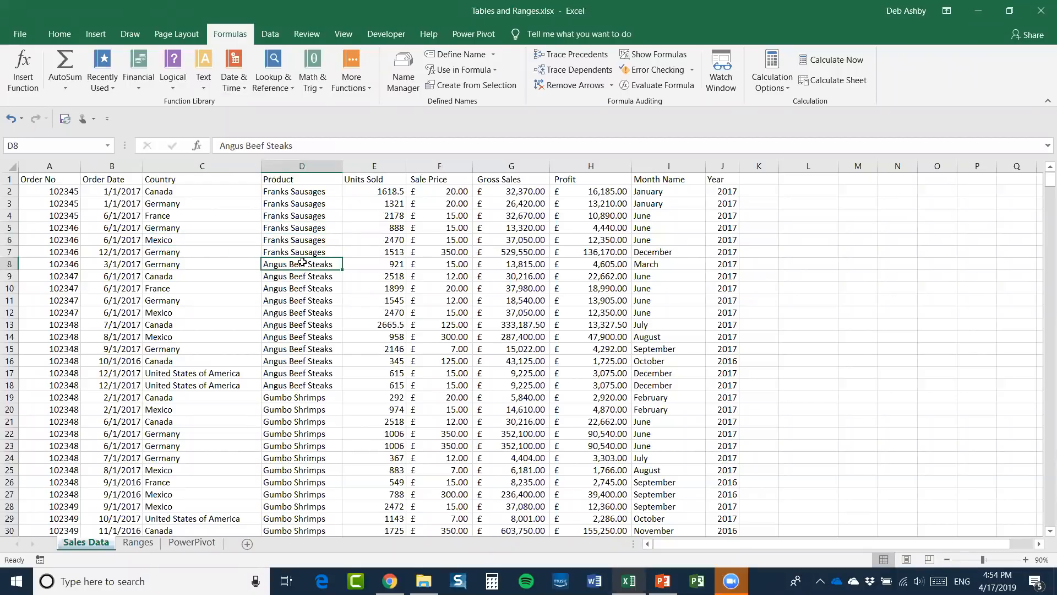
pyautogui.press('Down')
pyautogui.press('Down')
pyautogui.press('Down')
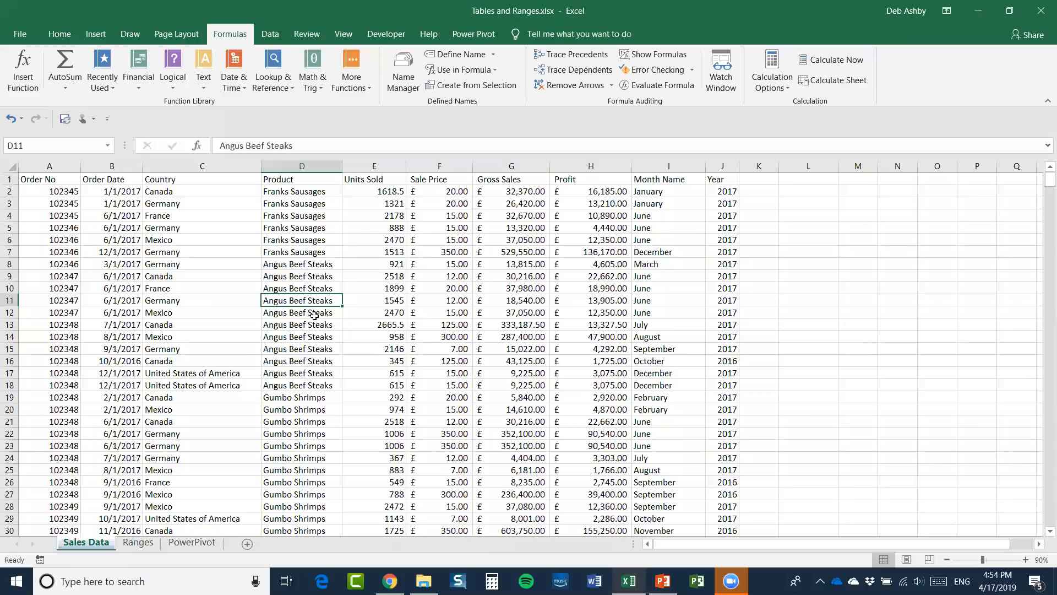
# - Select the whole sales data block from a Product cell to see its extent, and return to the single cell D12
pyautogui.click(293, 279)
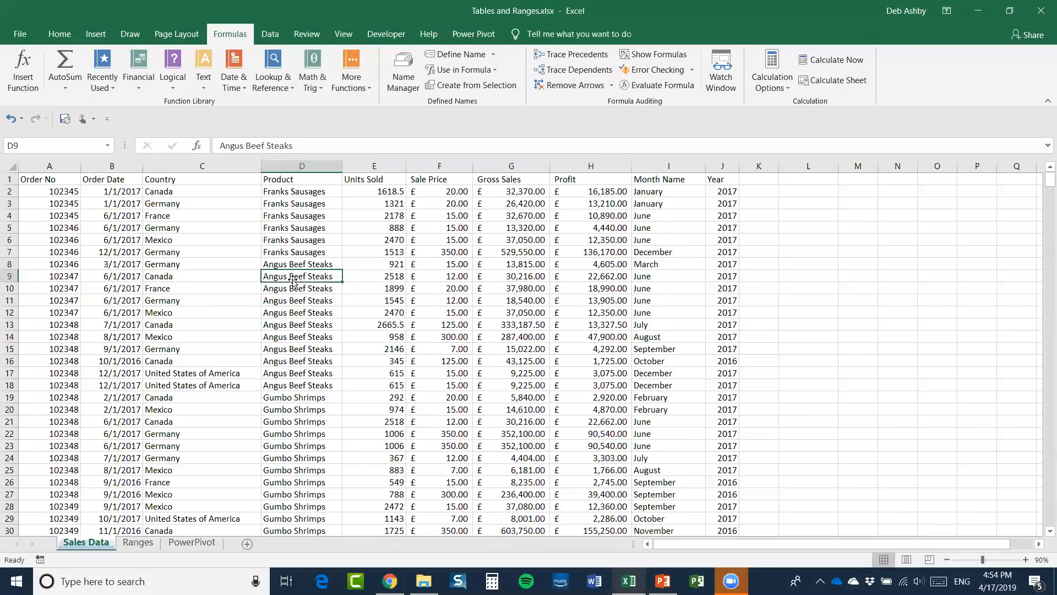
pyautogui.hotkey('ctrl', 'a')
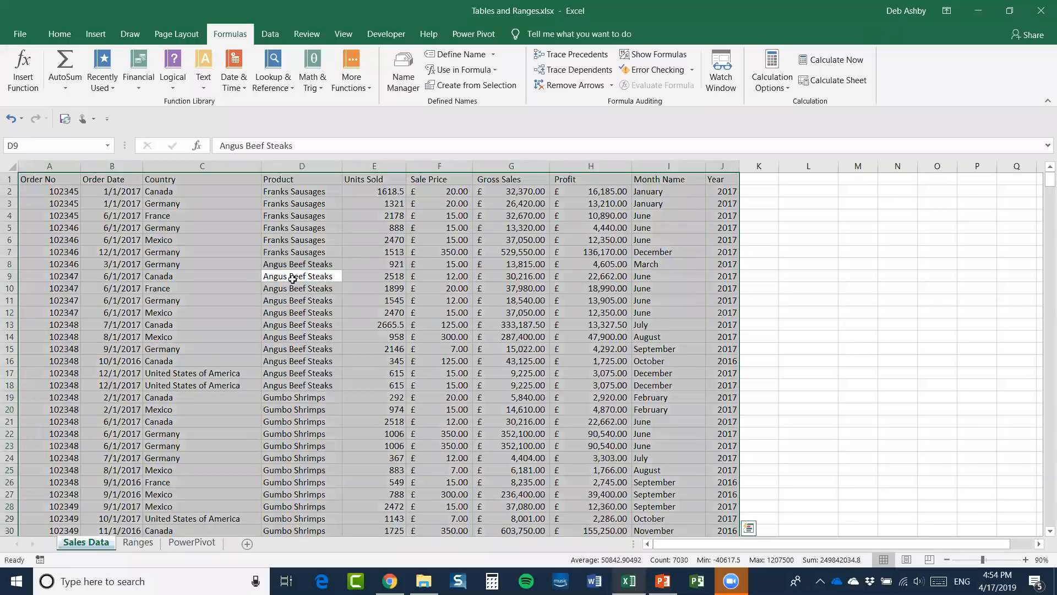
pyautogui.click(310, 309)
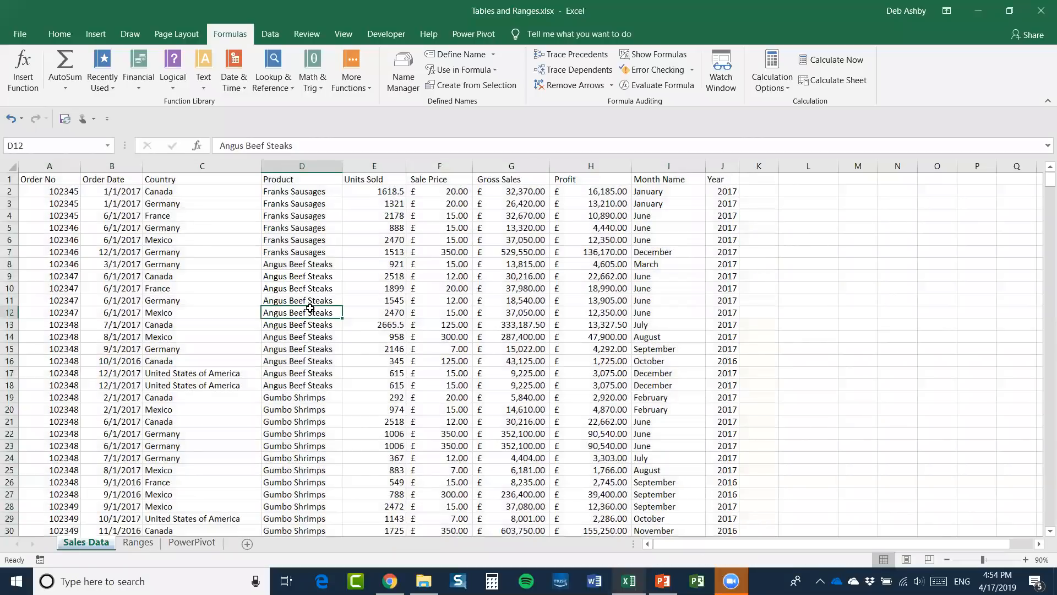
# - Start formatting the sales data as a table in Blue, Table Style Medium 6, choosing to apply the style and clear existing formatting
pyautogui.click(60, 35)
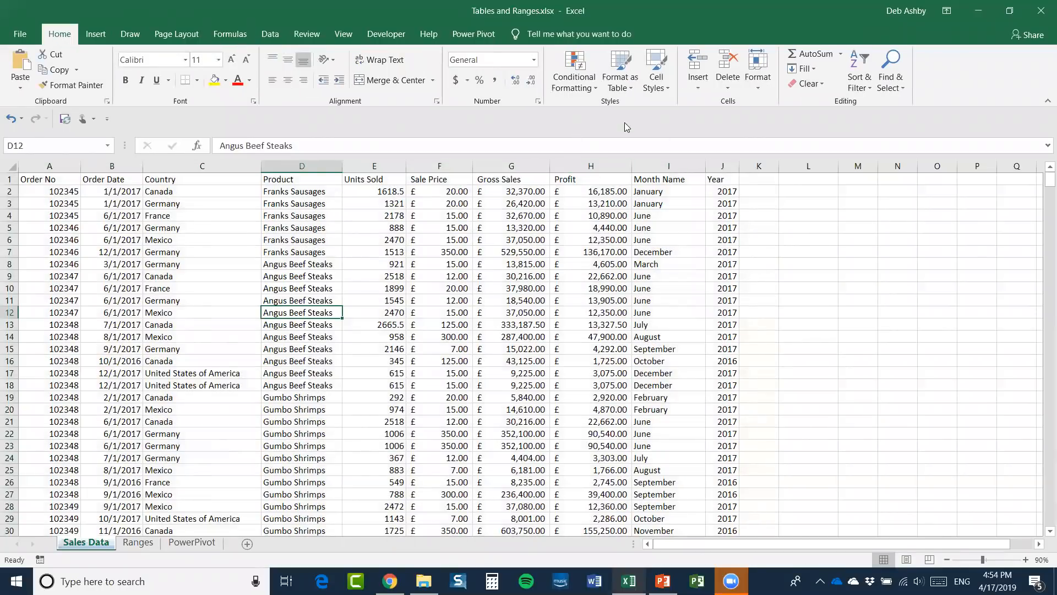
pyautogui.click(630, 86)
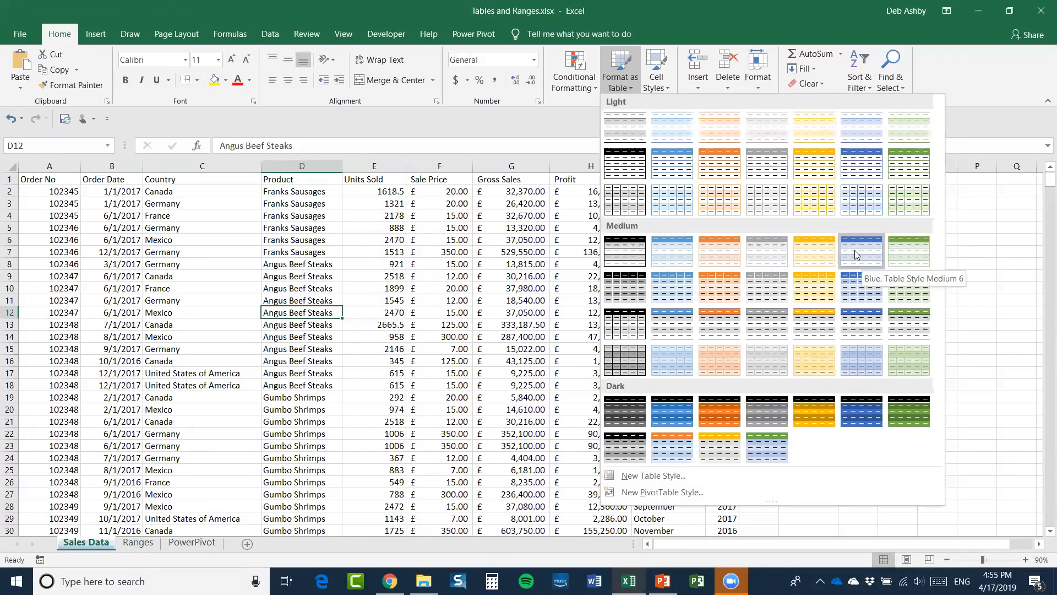
pyautogui.rightClick(858, 255)
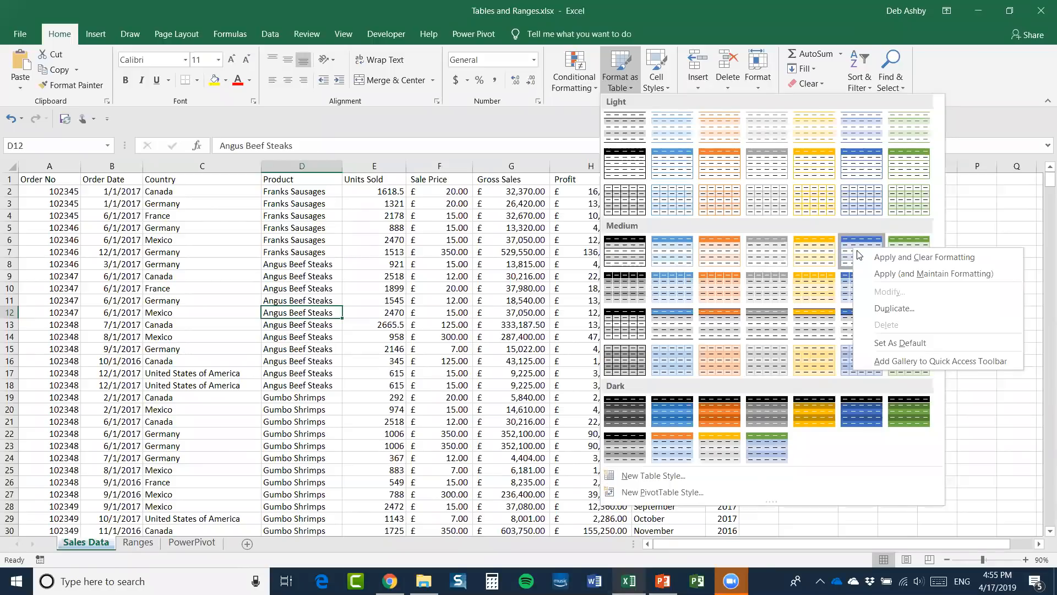
pyautogui.click(887, 260)
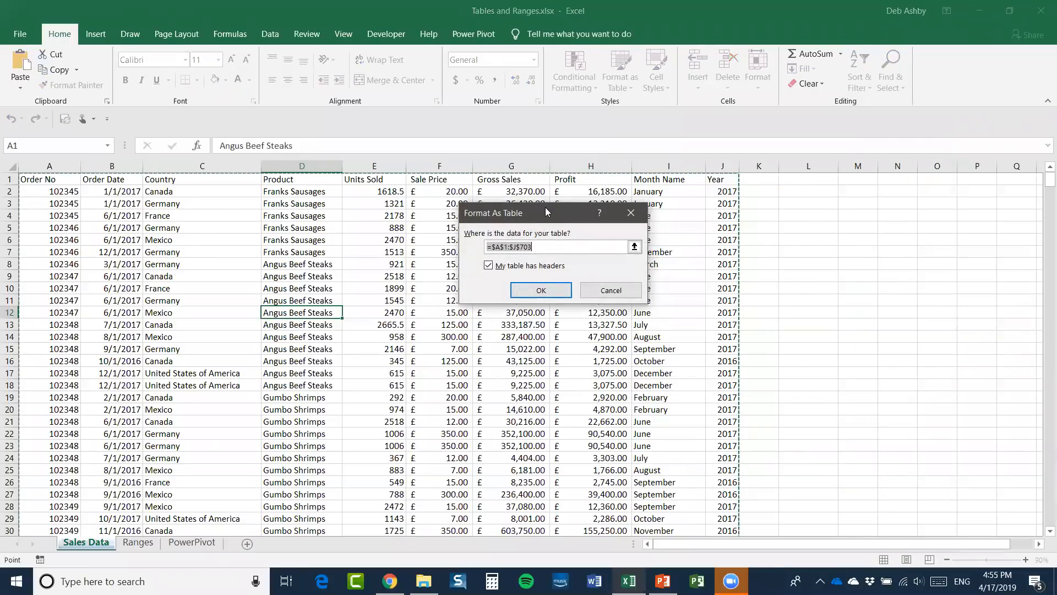
# - Check the data range $A$1:$J$703, create the table with headers, and select a single Profit cell in it
pyautogui.moveTo(550, 216); pyautogui.dragTo(539, 238)
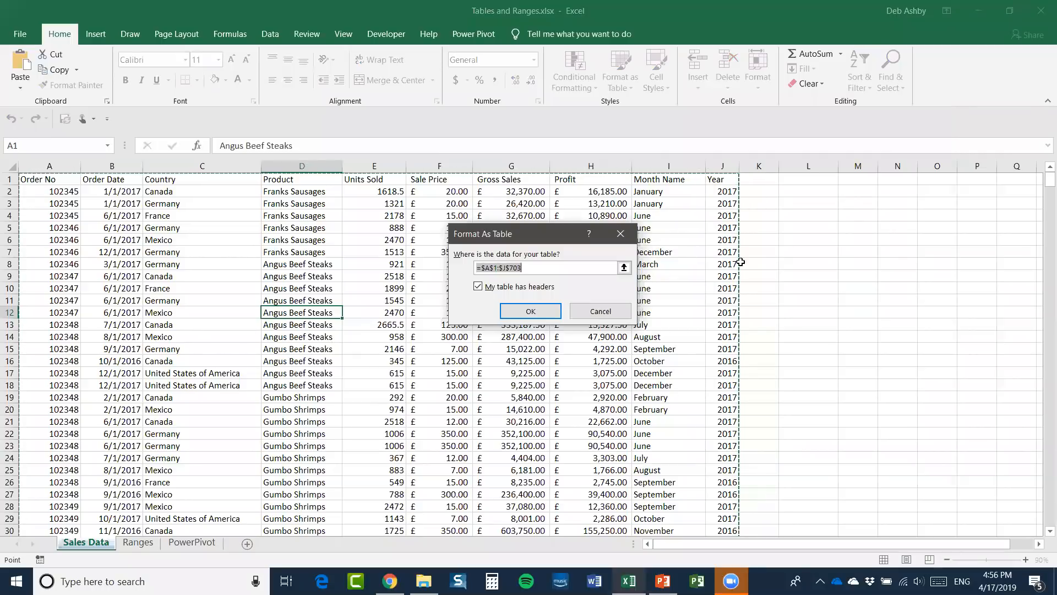
pyautogui.scroll(-3, 743, 330)
pyautogui.scroll(3, 743, 349)
pyautogui.click(624, 269)
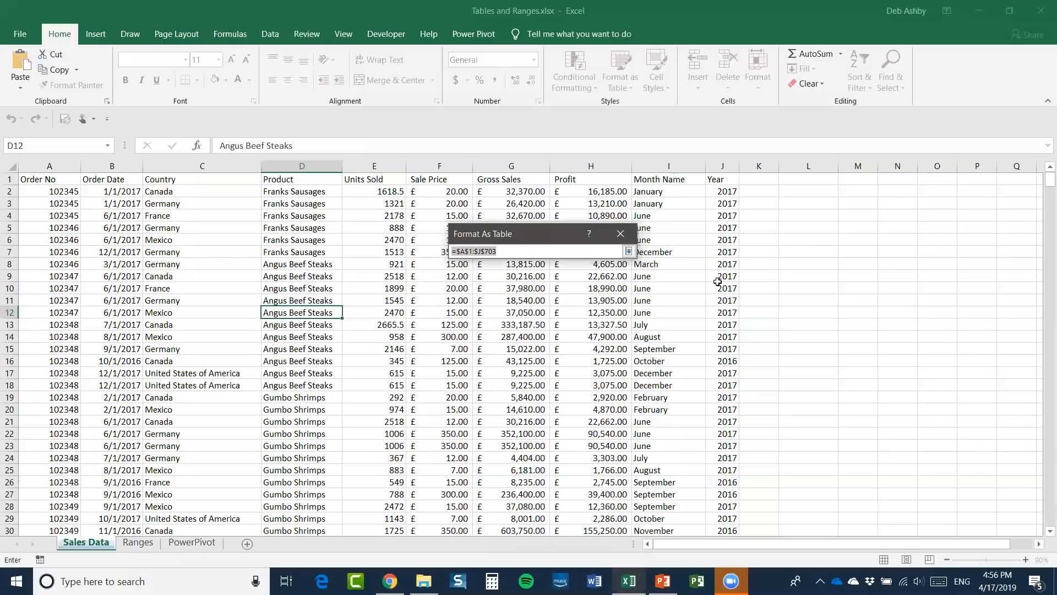
pyautogui.click(629, 251)
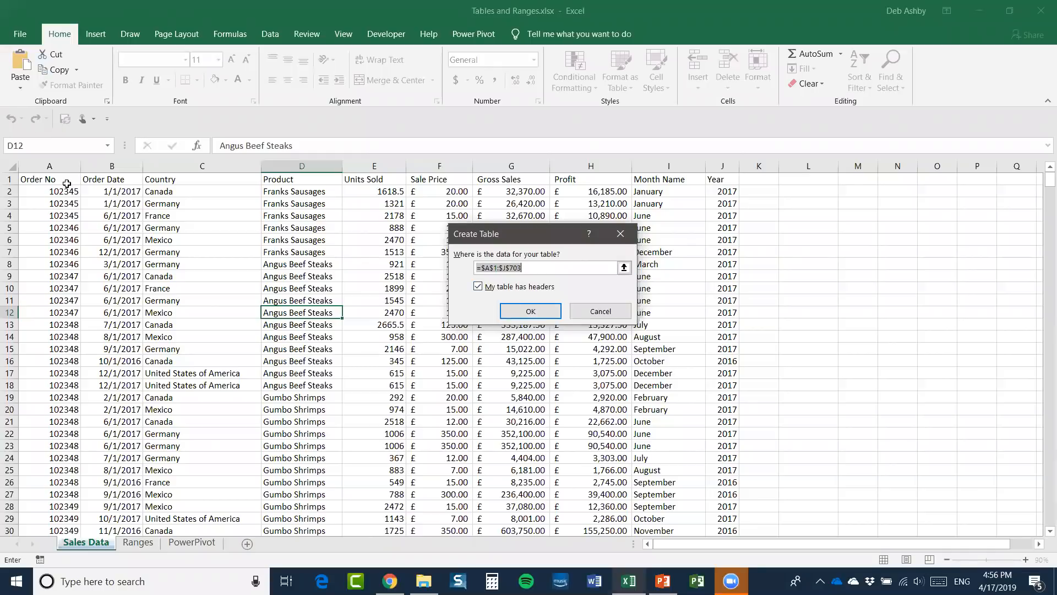
pyautogui.click(537, 310)
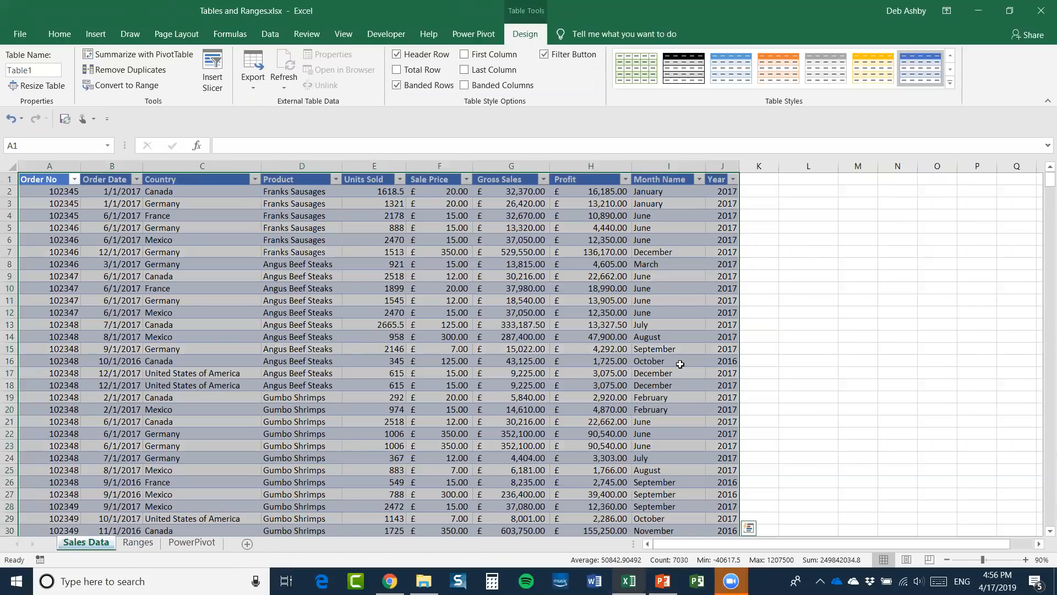
pyautogui.click(615, 336)
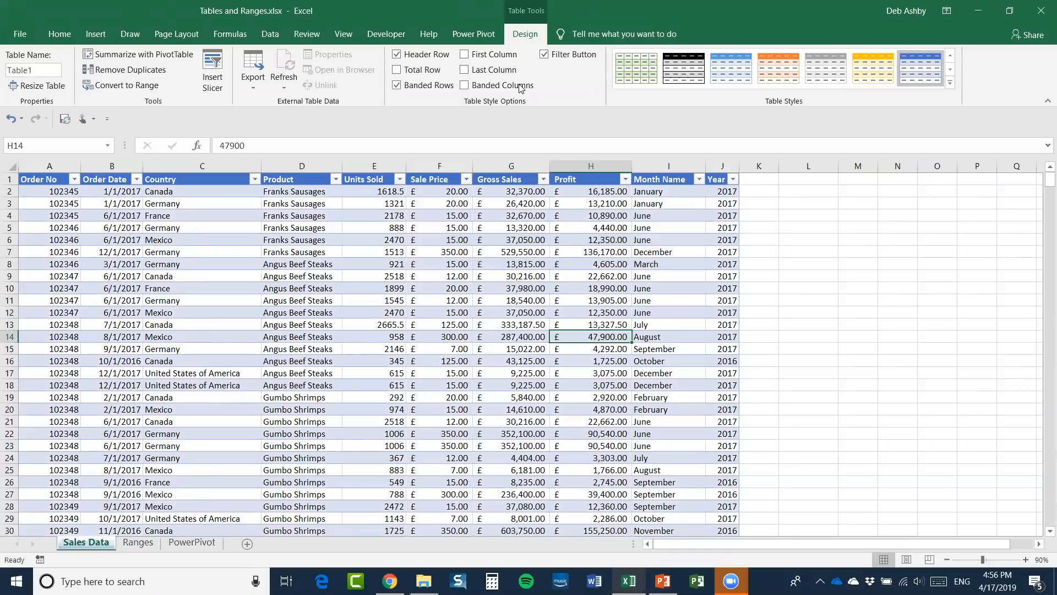
# - Compare the available table design options by selecting an empty cell outside the table and Sale Price cells inside it
pyautogui.click(919, 317)
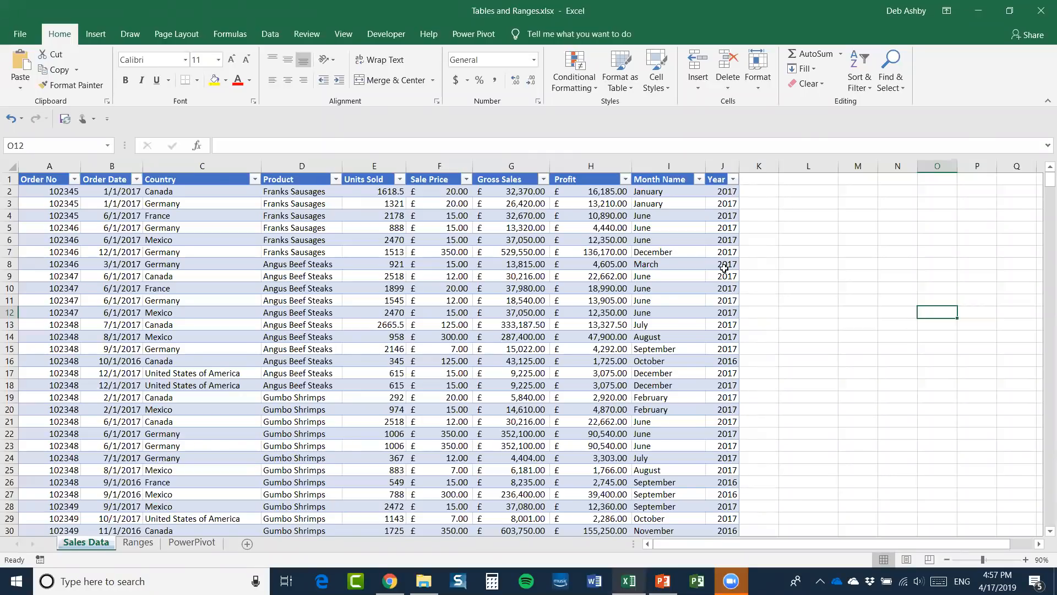
pyautogui.click(431, 300)
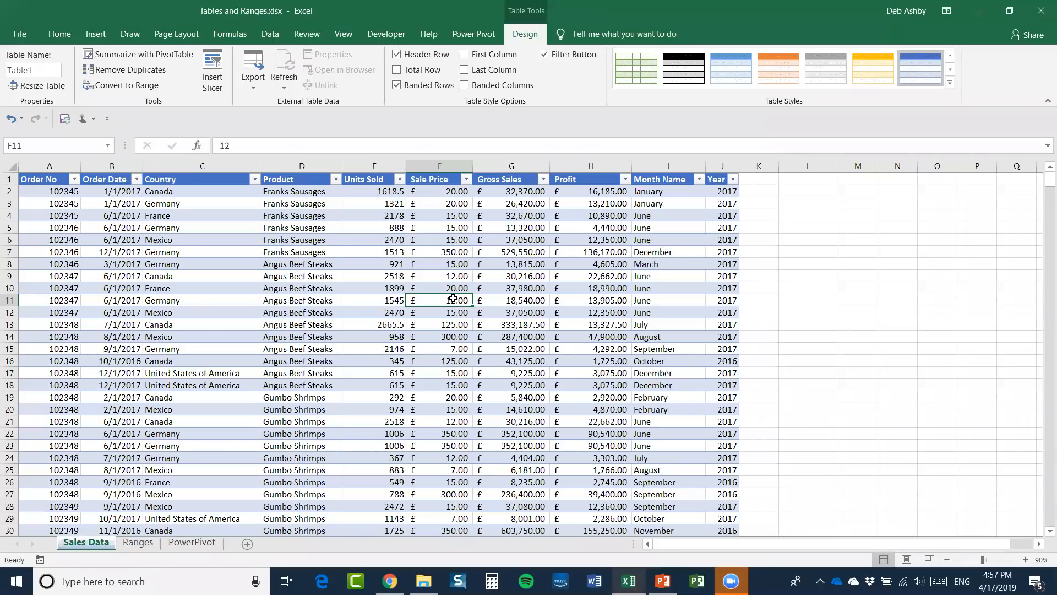
pyautogui.click(448, 278)
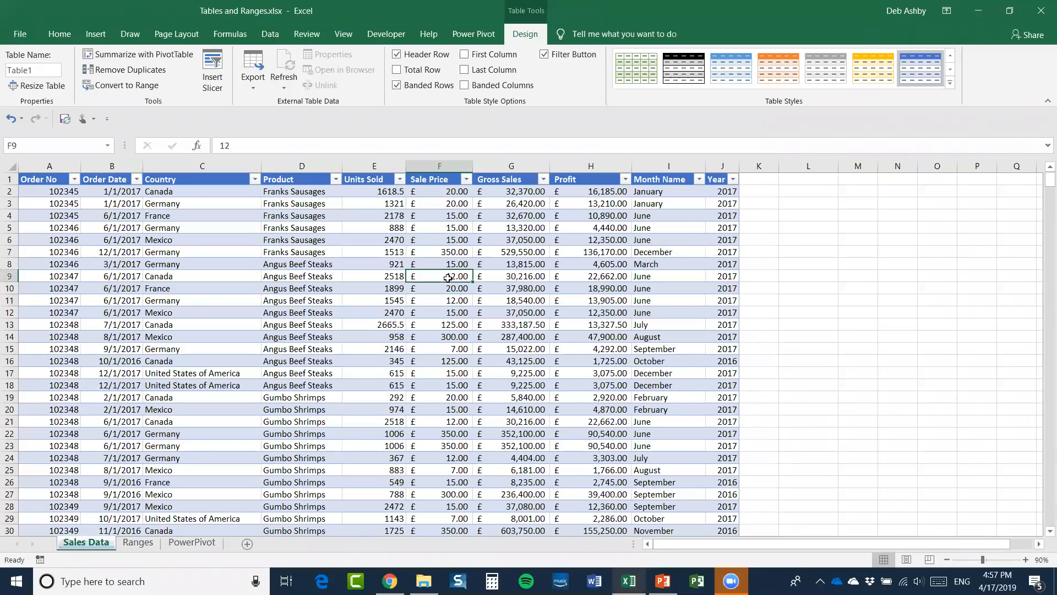
# - Select all the table's data, review the Formatting, Charts, Totals and Tables quick analysis suggestions, and leave them without applying any
pyautogui.hotkey('ctrl', 'a')
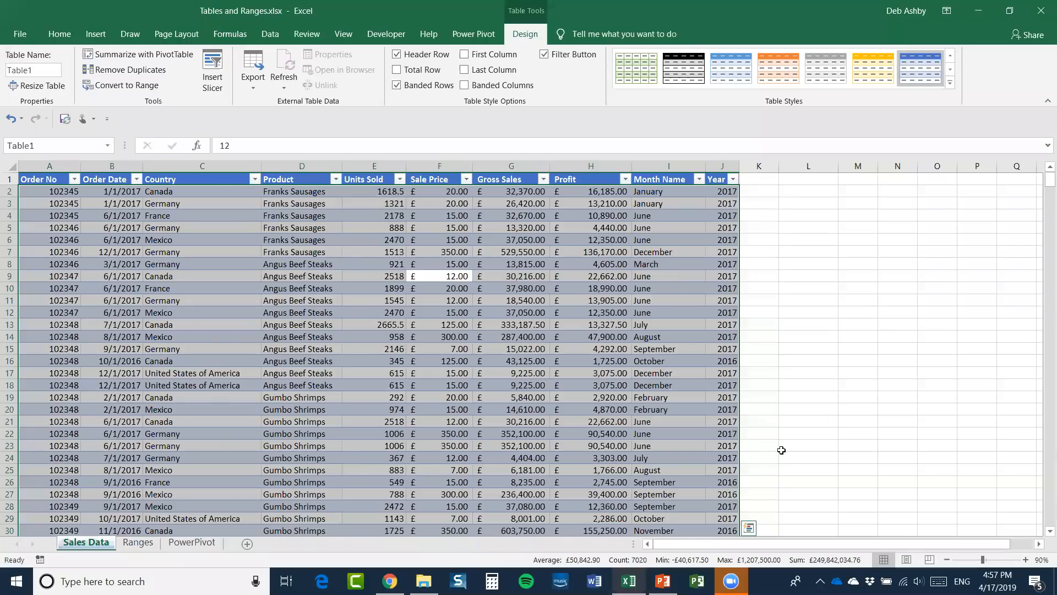
pyautogui.click(748, 527)
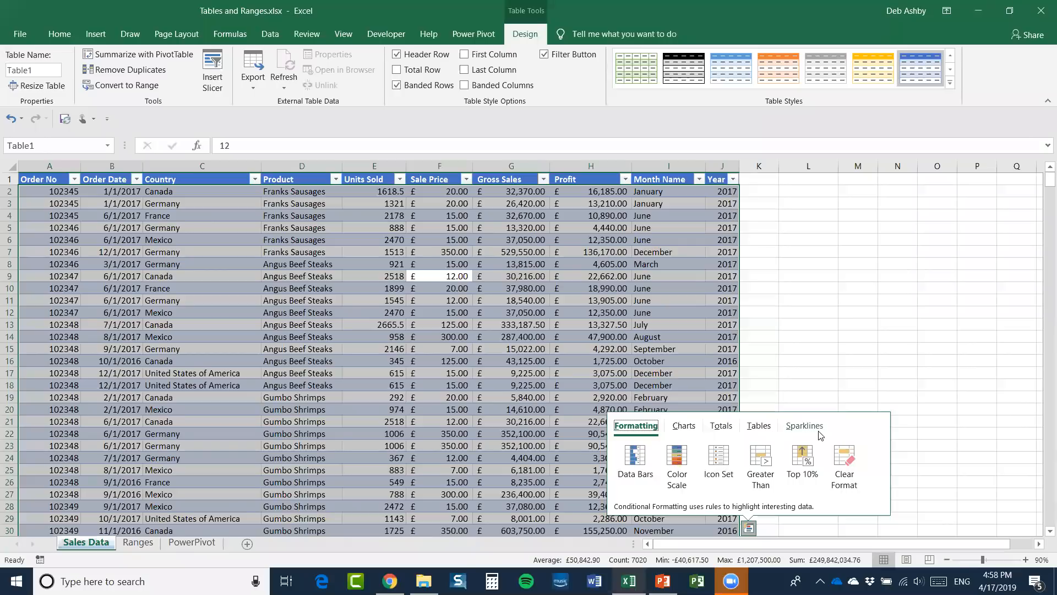
pyautogui.click(681, 427)
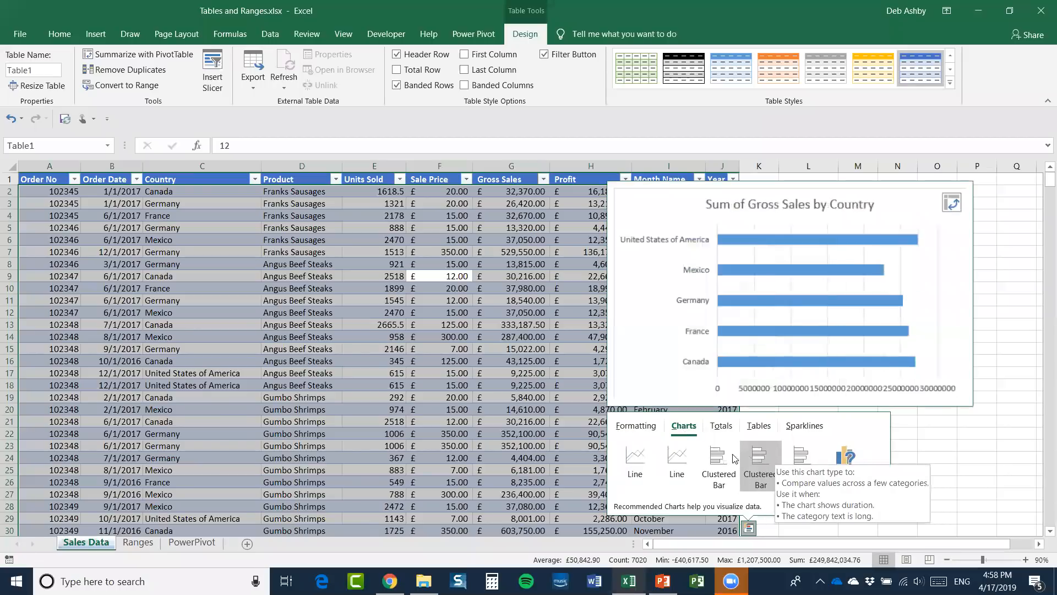
pyautogui.click(721, 426)
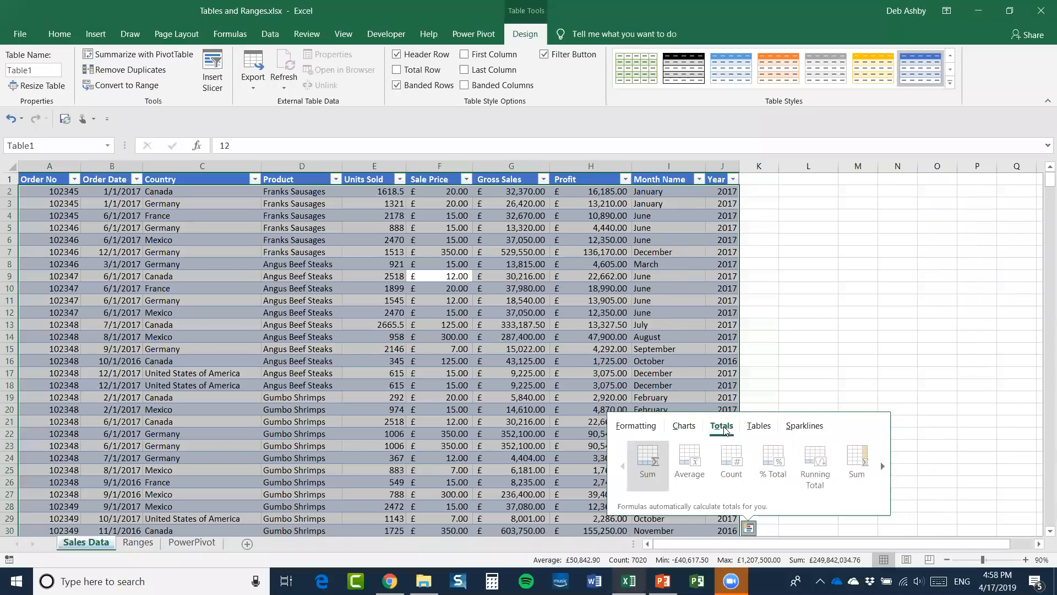
pyautogui.click(759, 425)
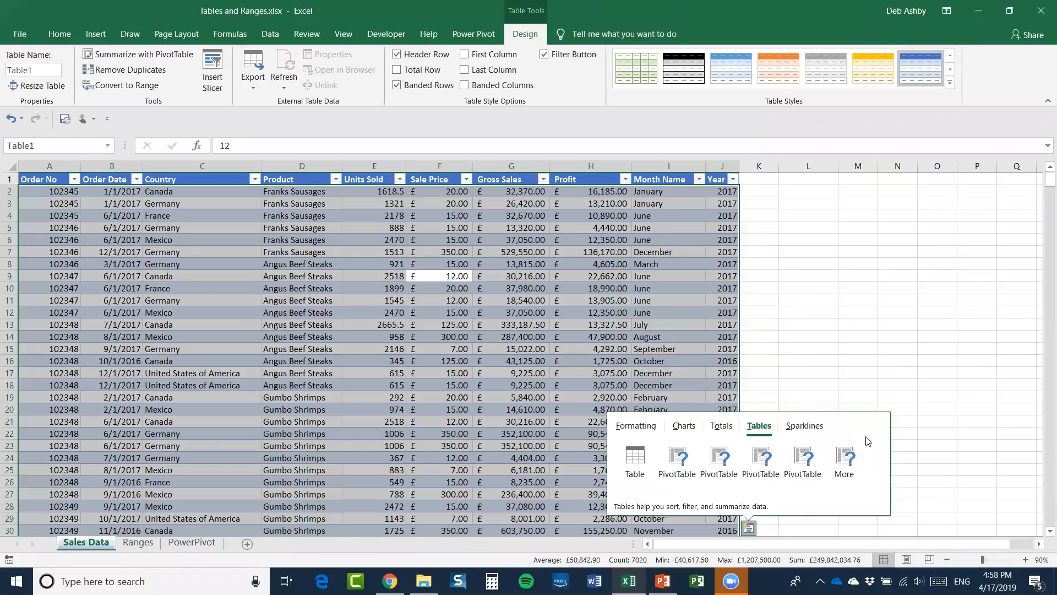
pyautogui.click(802, 375)
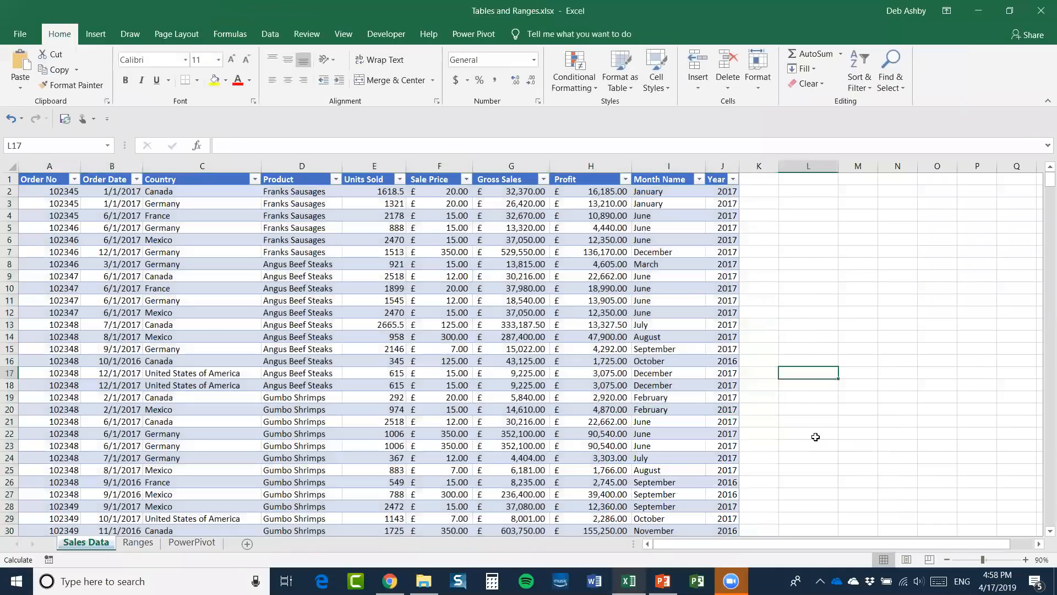
# - Browse the available table styles from a Country cell in the table without changing the style
pyautogui.click(422, 300)
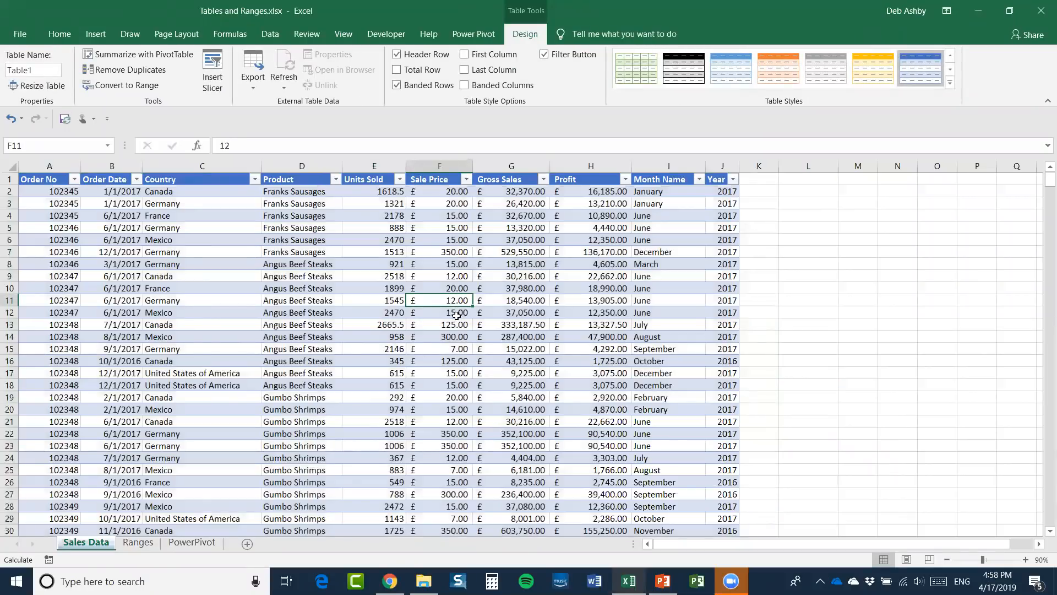
pyautogui.click(177, 291)
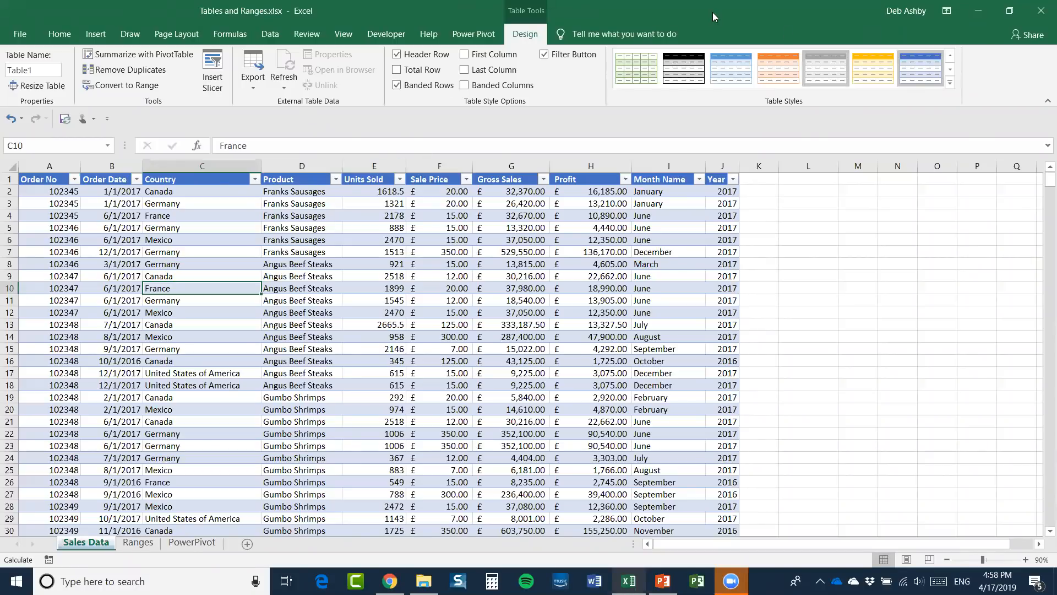
pyautogui.click(949, 83)
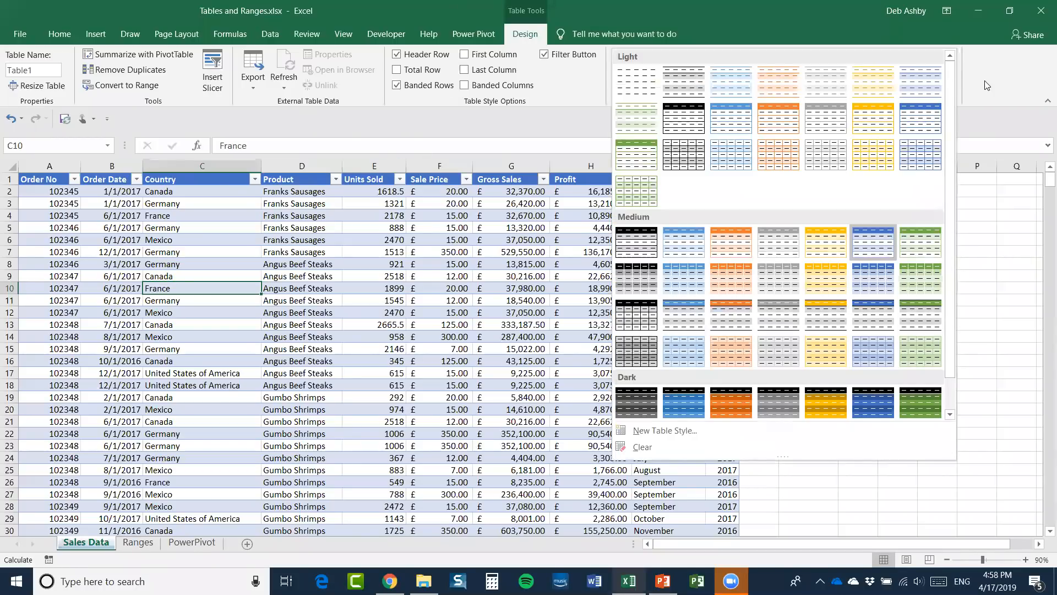
pyautogui.click(556, 116)
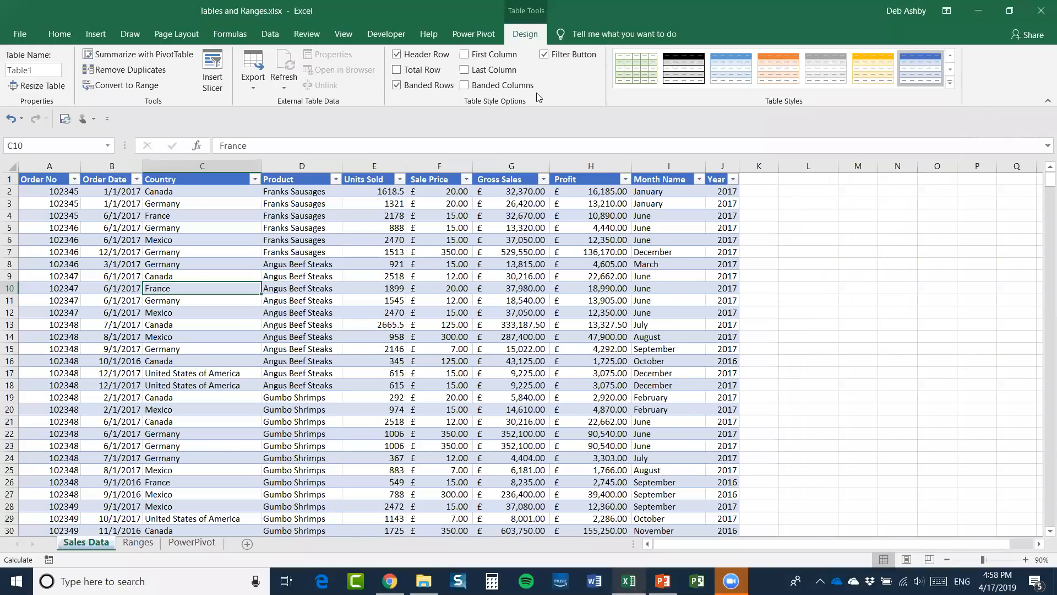
# - Try the table without its header row and without banded rows, restoring each option
pyautogui.click(396, 54)
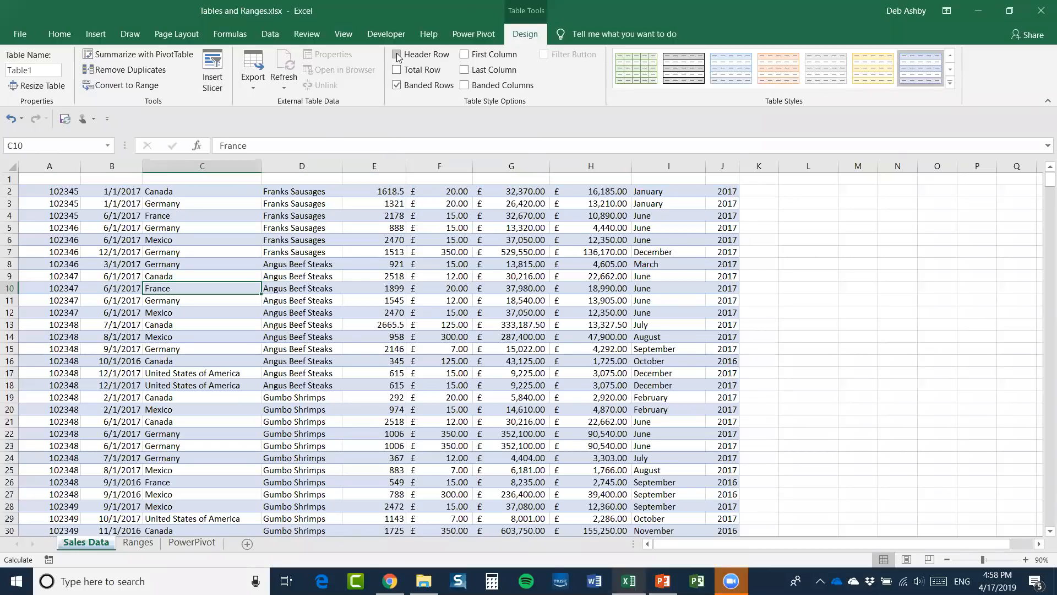
pyautogui.click(396, 54)
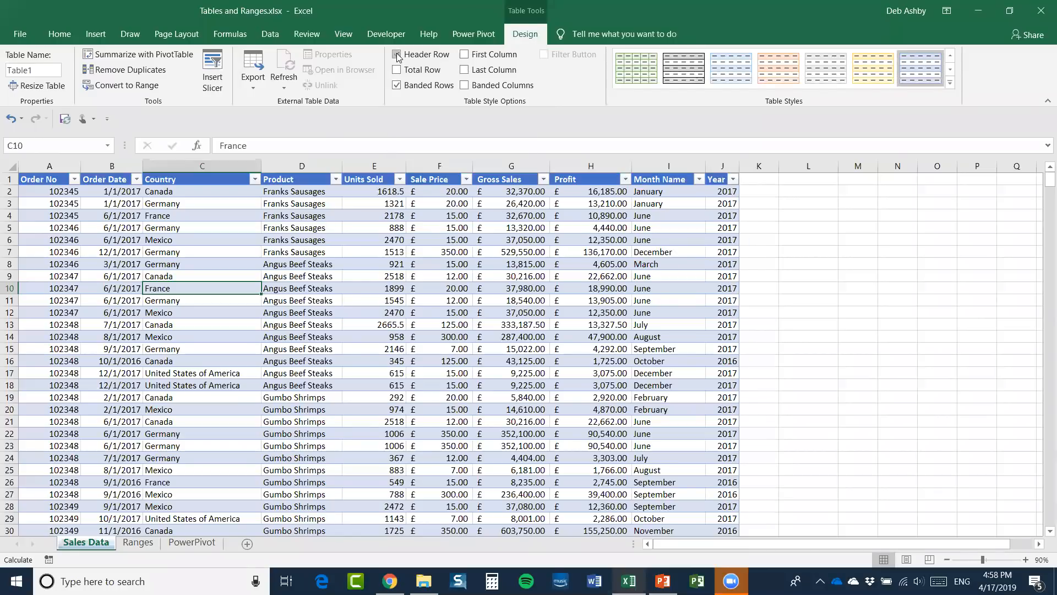
pyautogui.click(396, 87)
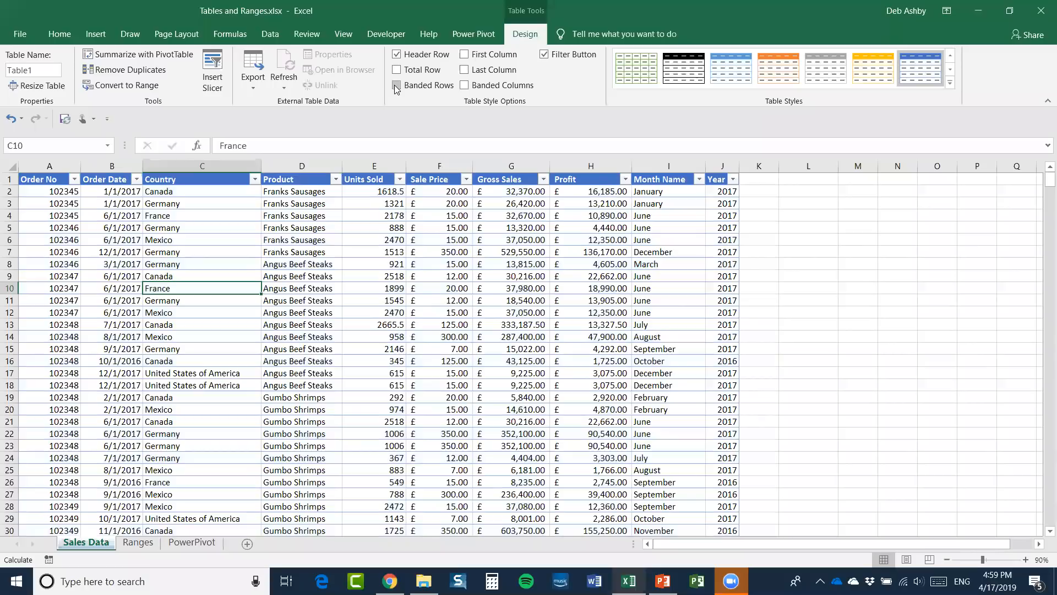
pyautogui.click(396, 87)
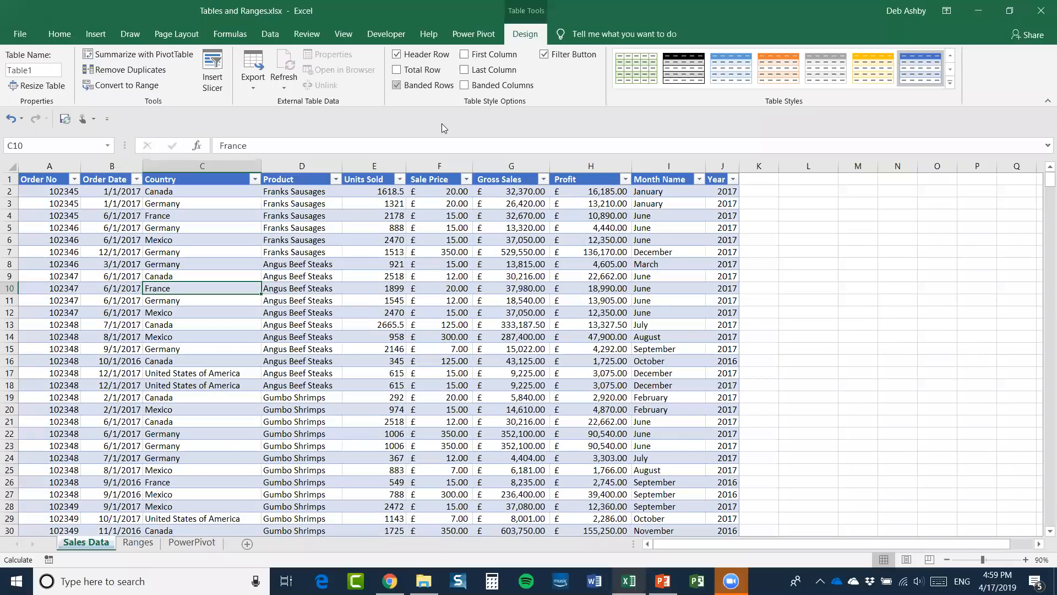
# - Try the First Column, Last Column and Banded Columns style options on the table, switching each back off
pyautogui.click(464, 56)
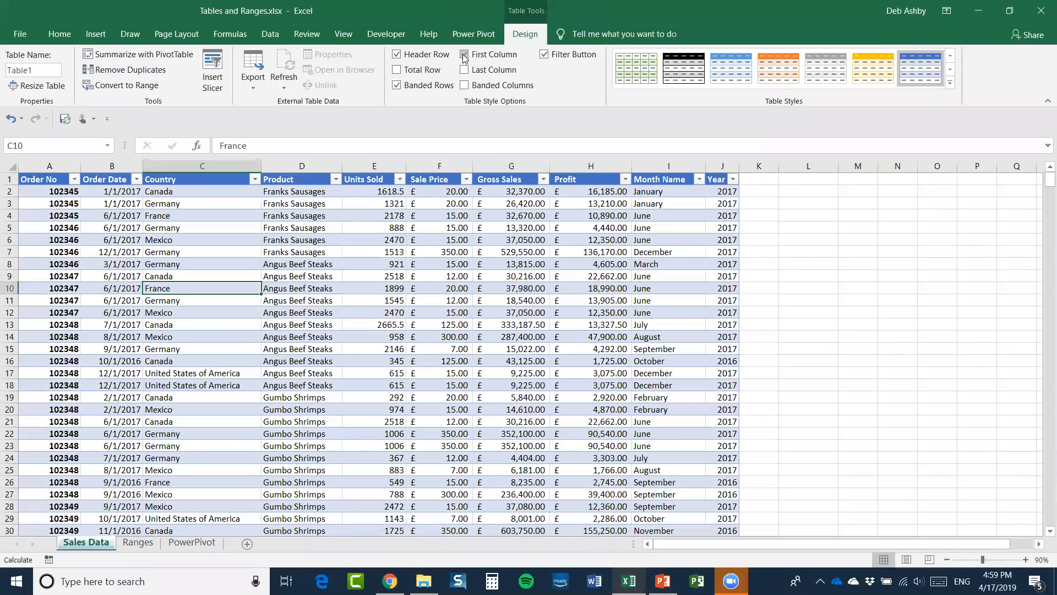
pyautogui.click(464, 56)
pyautogui.click(465, 70)
pyautogui.click(464, 71)
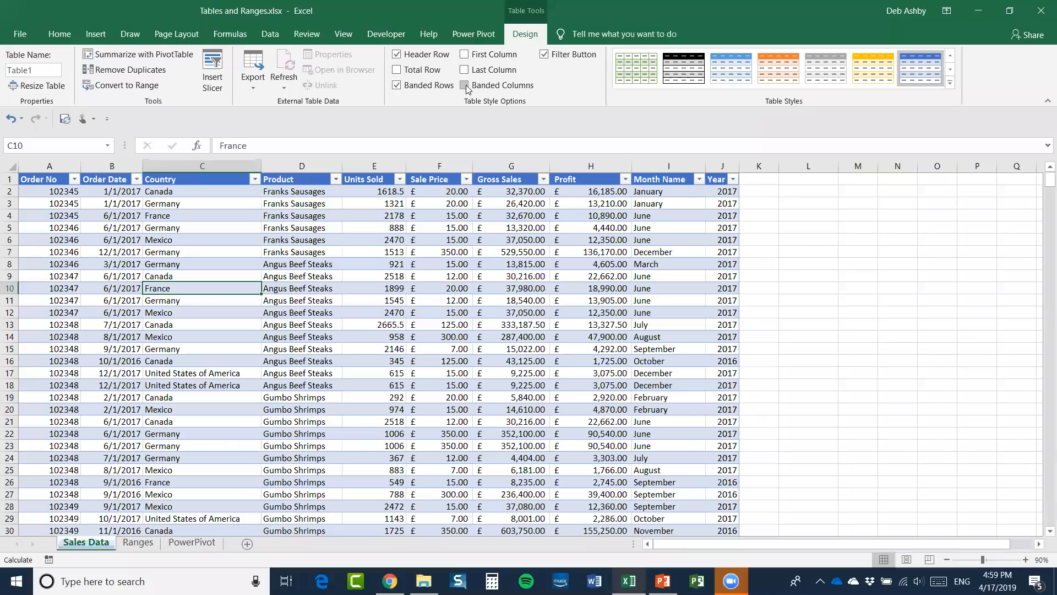
pyautogui.click(465, 86)
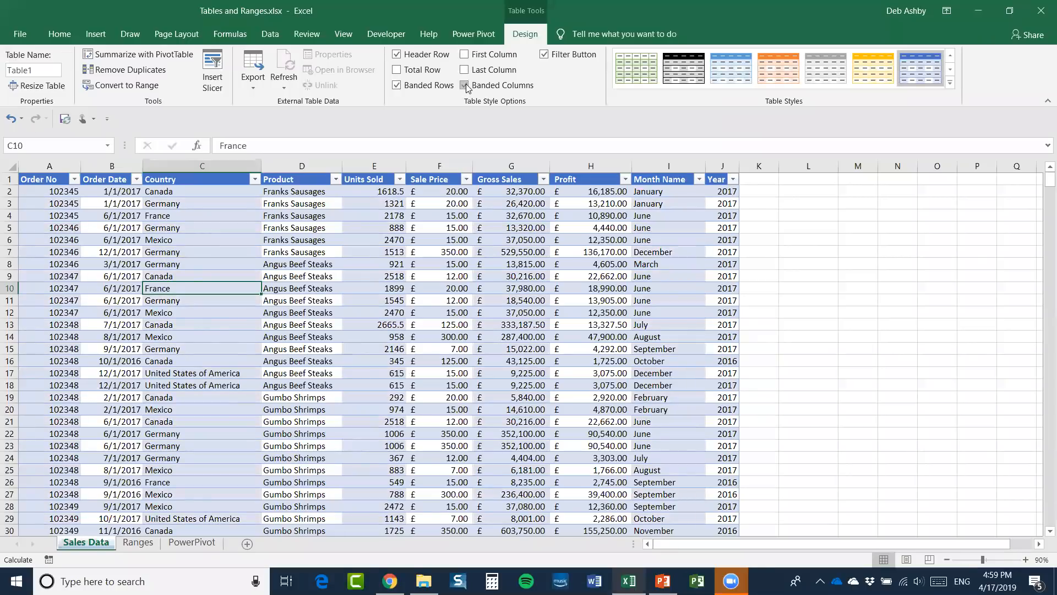
pyautogui.click(464, 86)
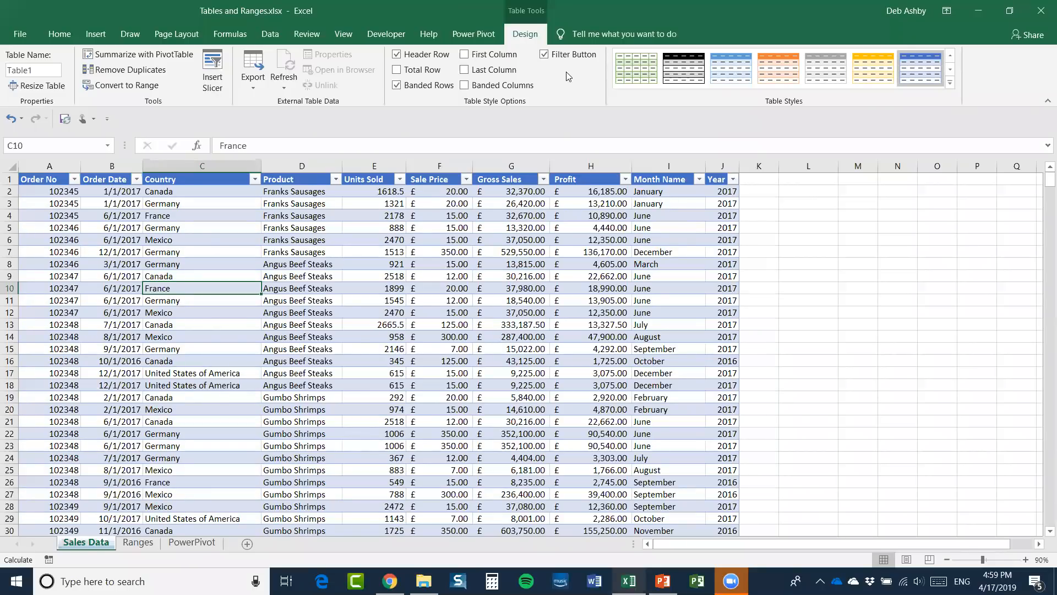
# - Filter the Country column to Mexico and United States of America, and sort the filtered rows A to Z
pyautogui.click(254, 179)
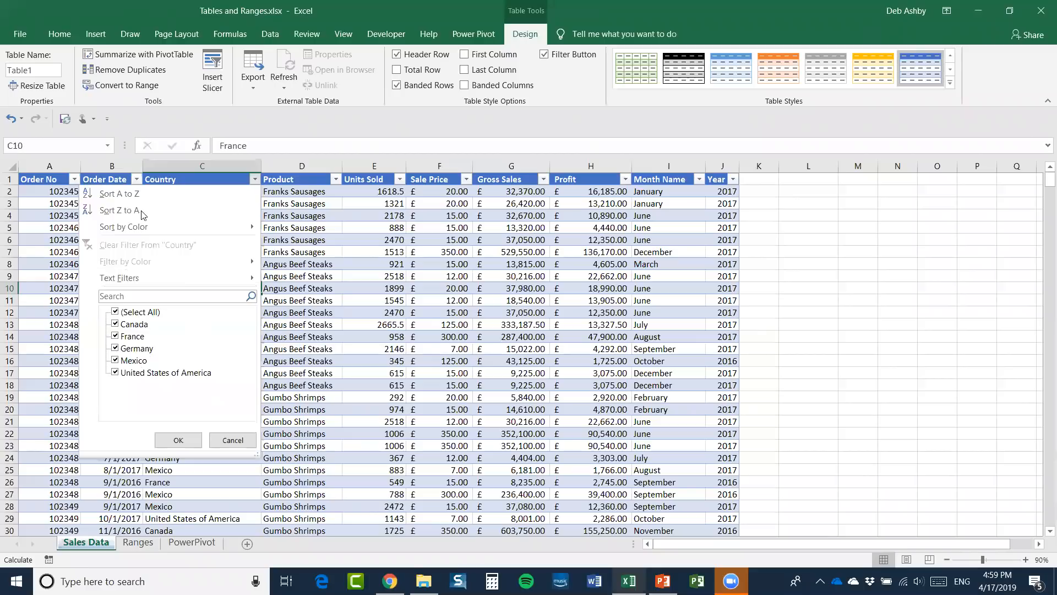
pyautogui.click(115, 311)
pyautogui.click(115, 361)
pyautogui.click(115, 372)
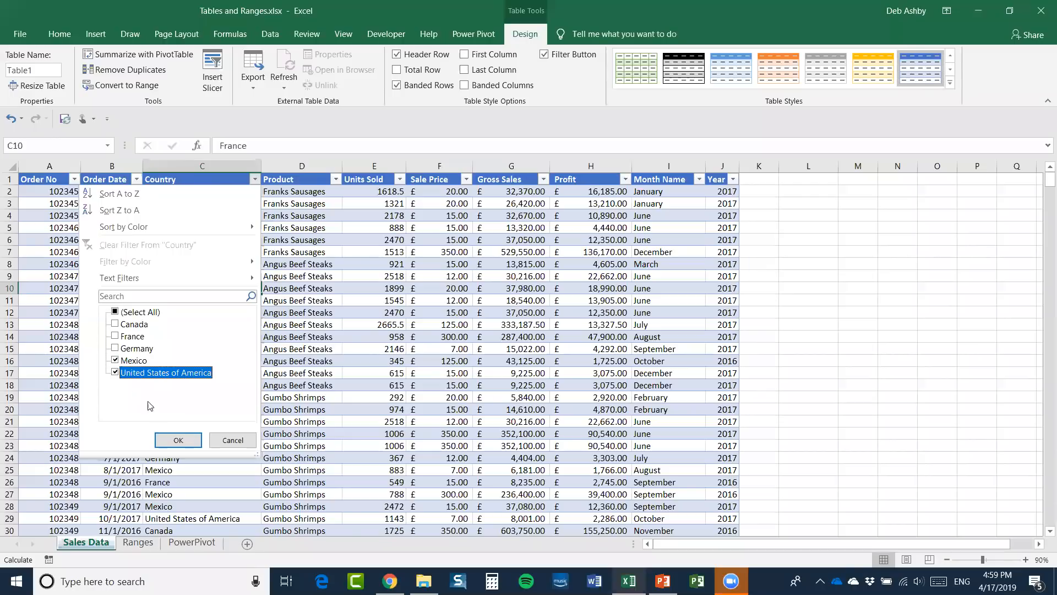
pyautogui.click(177, 441)
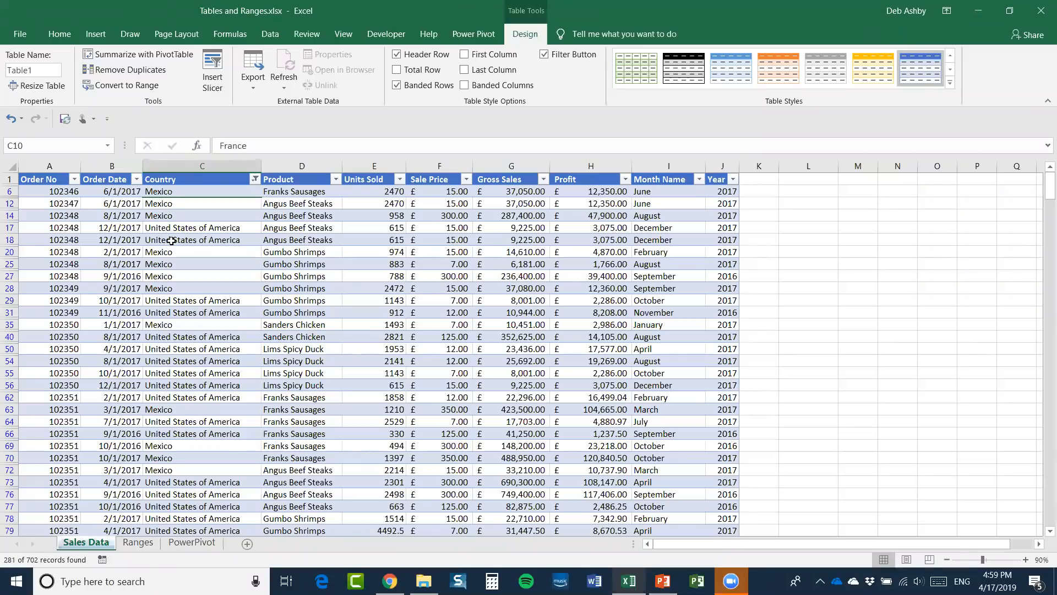
pyautogui.click(255, 179)
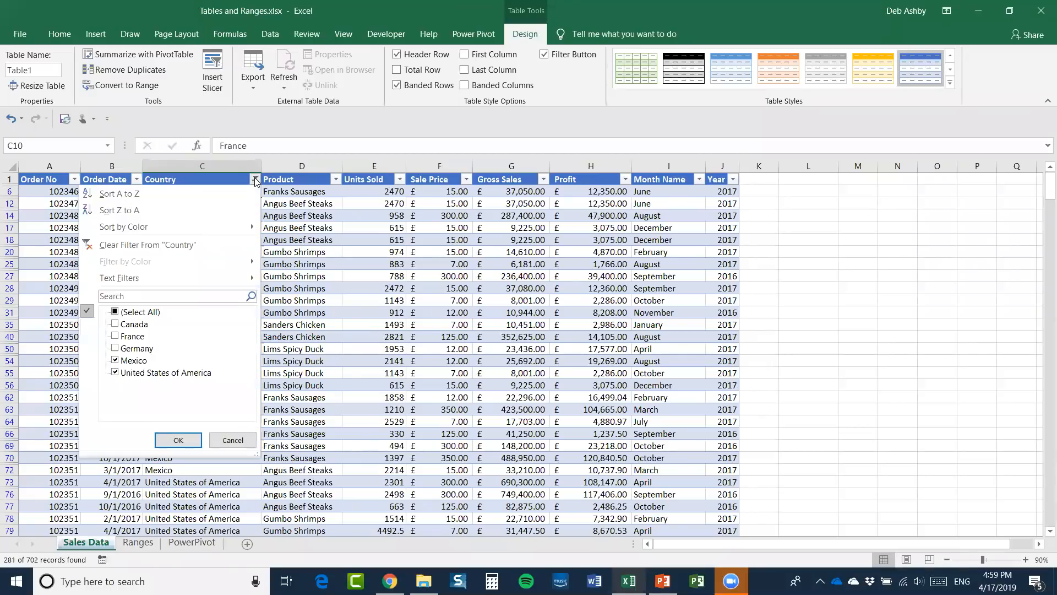
pyautogui.click(141, 196)
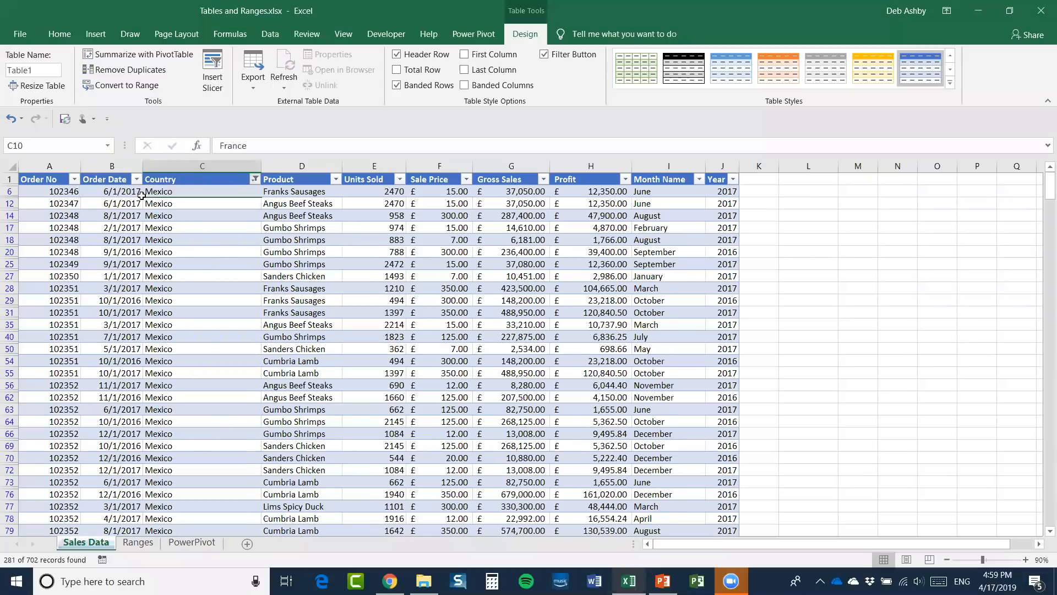
# - Clear the filter from the Country column and sort the whole table by Country from A to Z
pyautogui.click(255, 179)
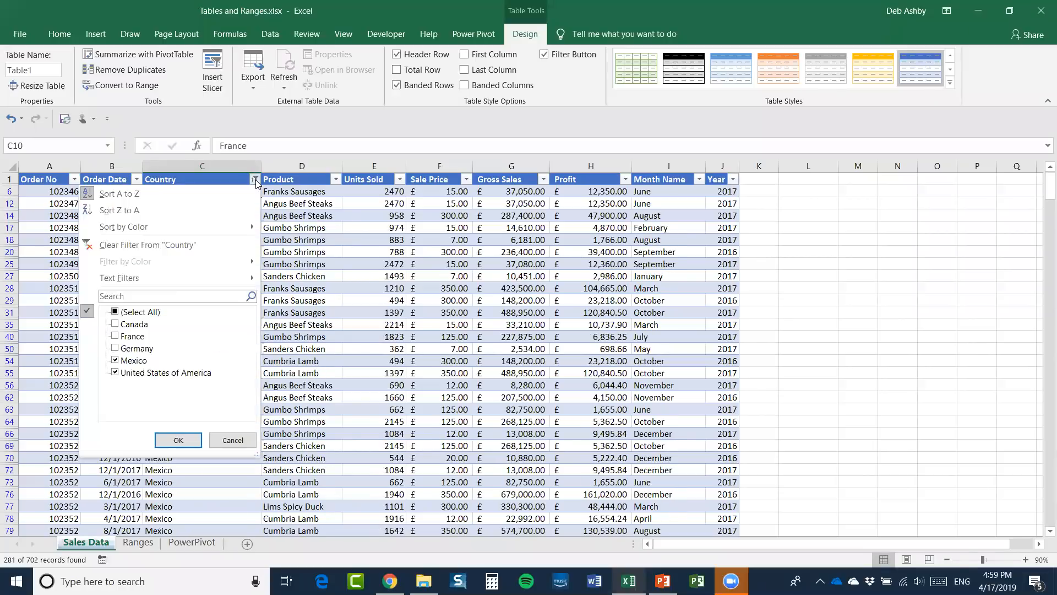
pyautogui.click(137, 246)
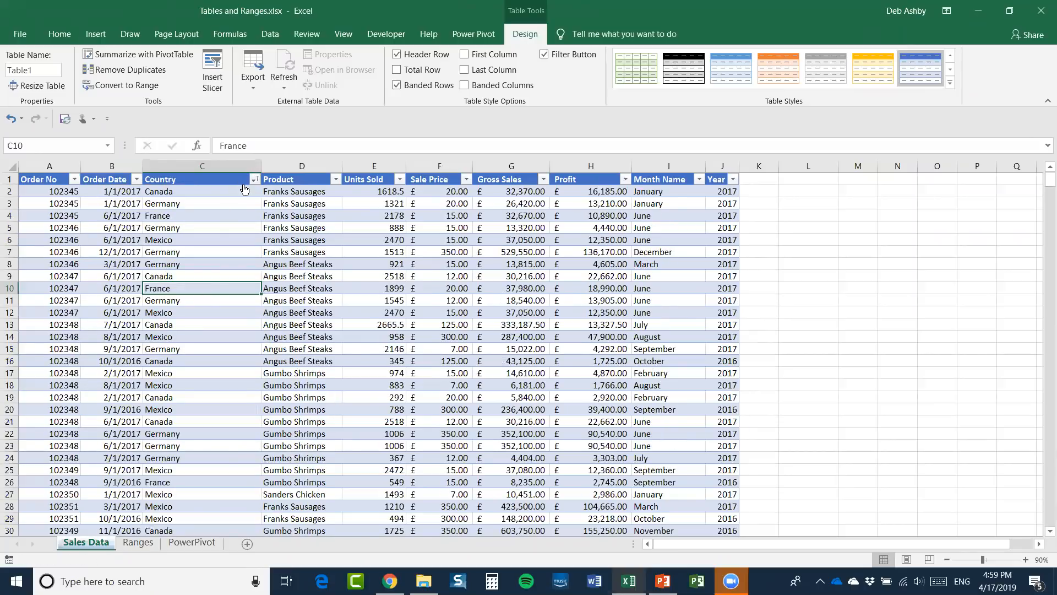
pyautogui.click(255, 179)
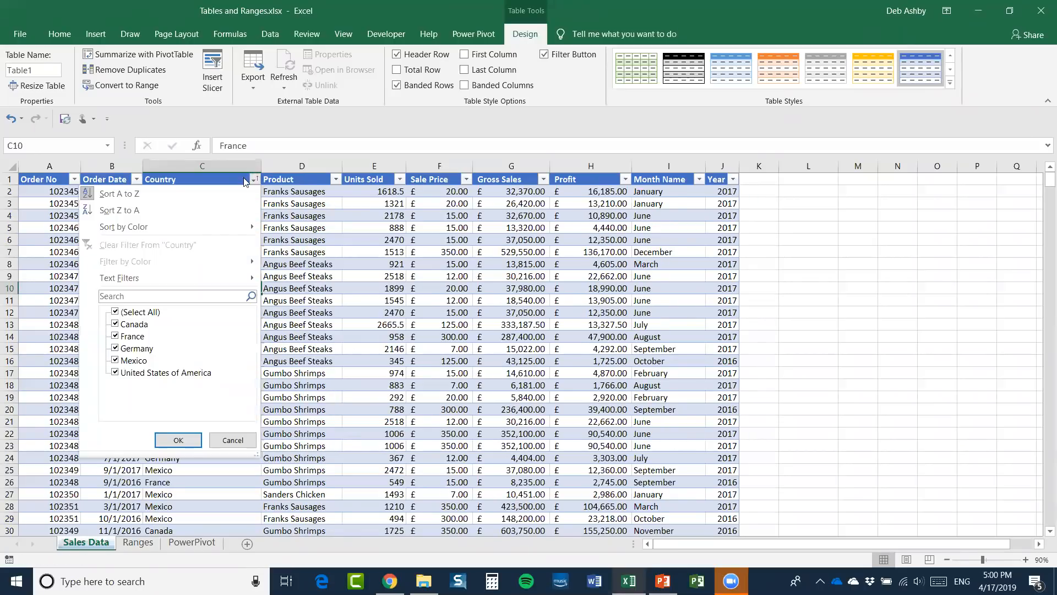
pyautogui.click(88, 192)
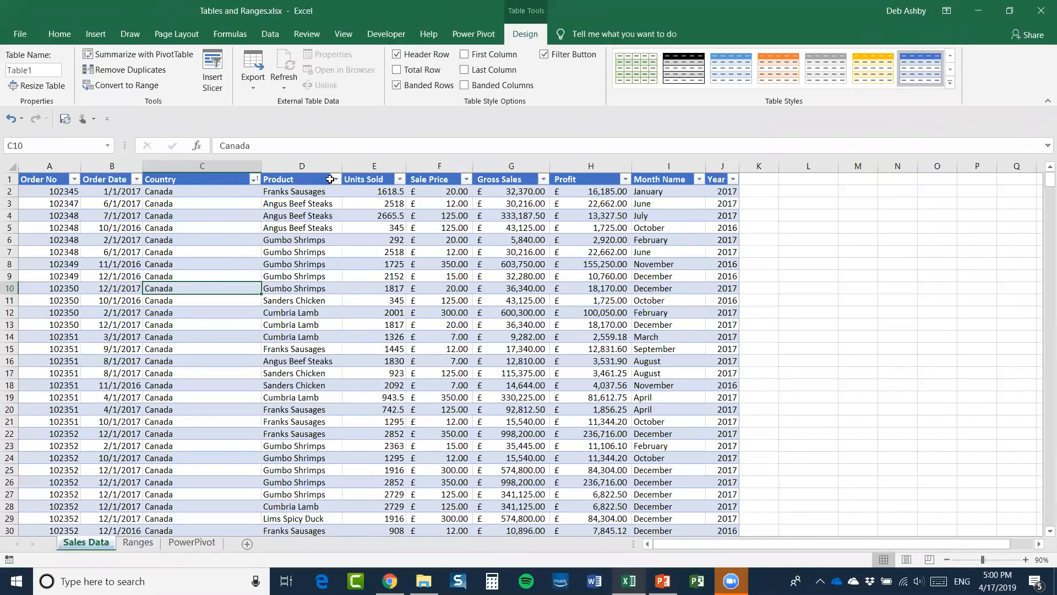
# - Check the Product column's filter options, and turn the table's filter buttons off and back on
pyautogui.click(335, 179)
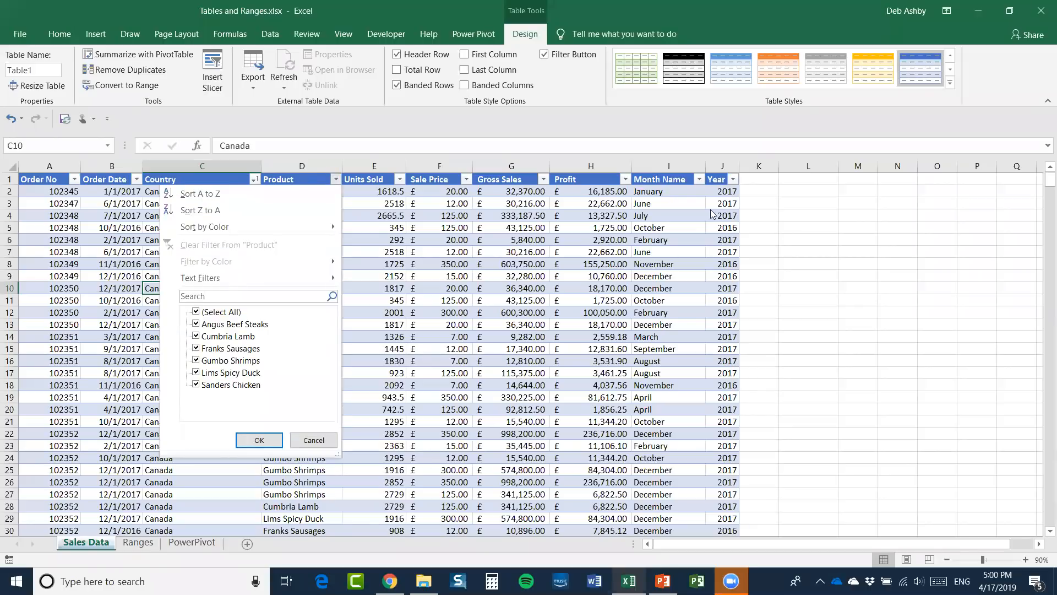
pyautogui.click(624, 177)
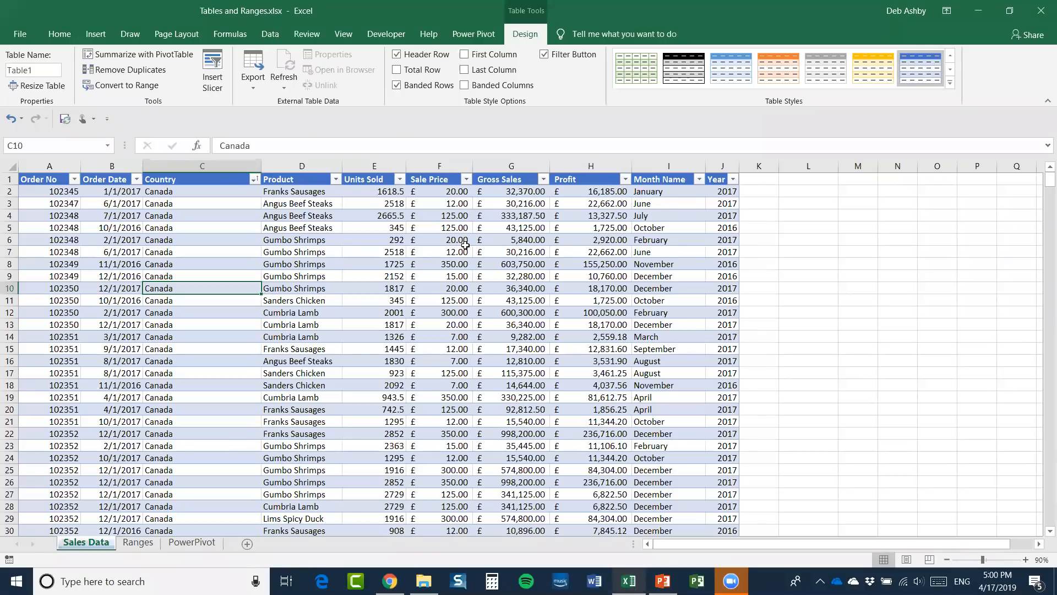
pyautogui.click(544, 55)
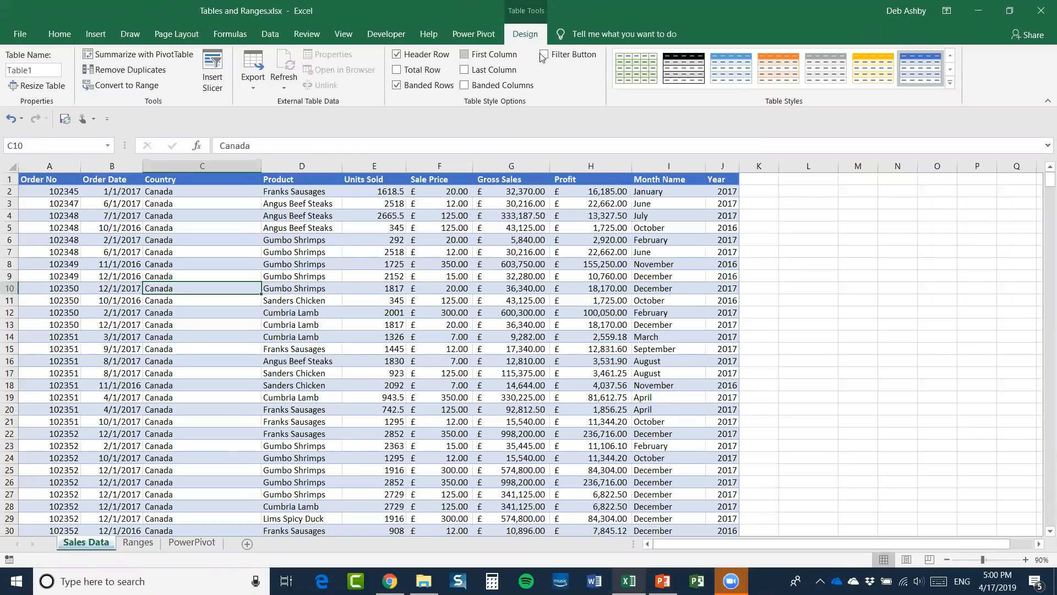
pyautogui.click(545, 55)
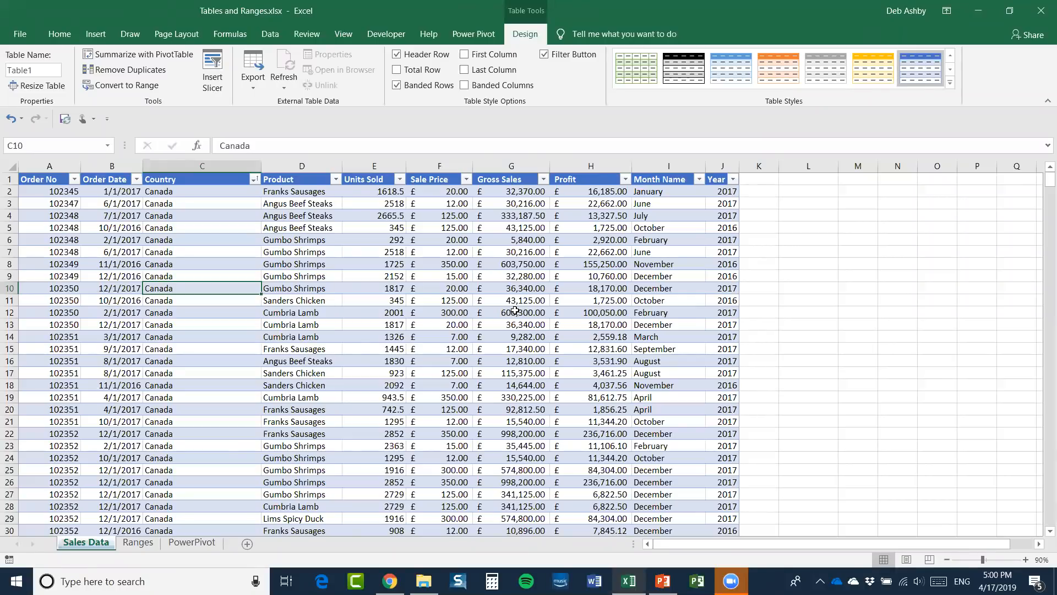
# - Remove duplicate rows from the sales table, comparing all columns and treating the first row as headers
pyautogui.click(131, 70)
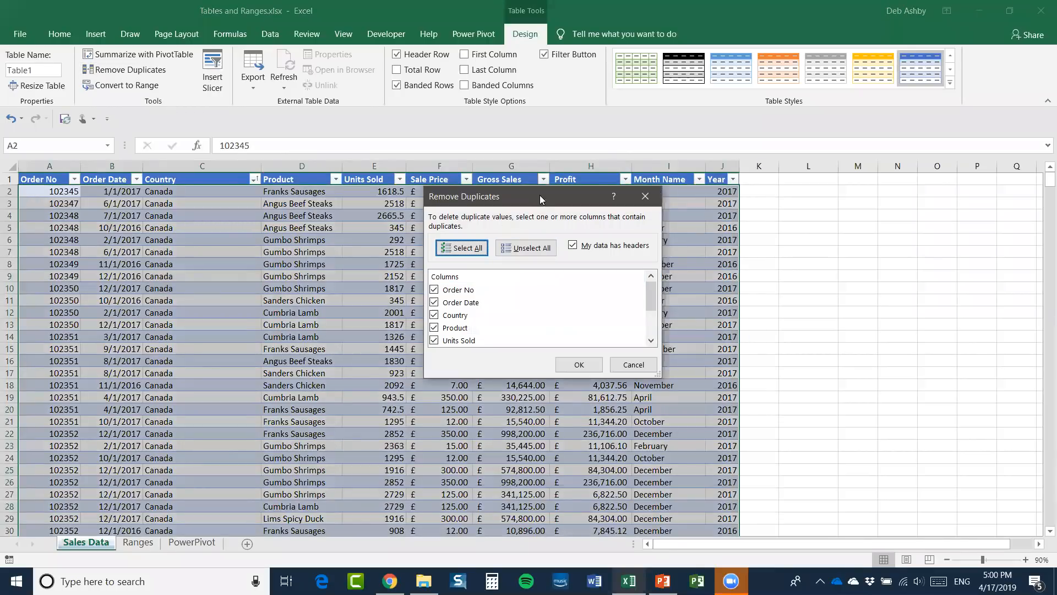
pyautogui.moveTo(539, 195); pyautogui.dragTo(725, 168)
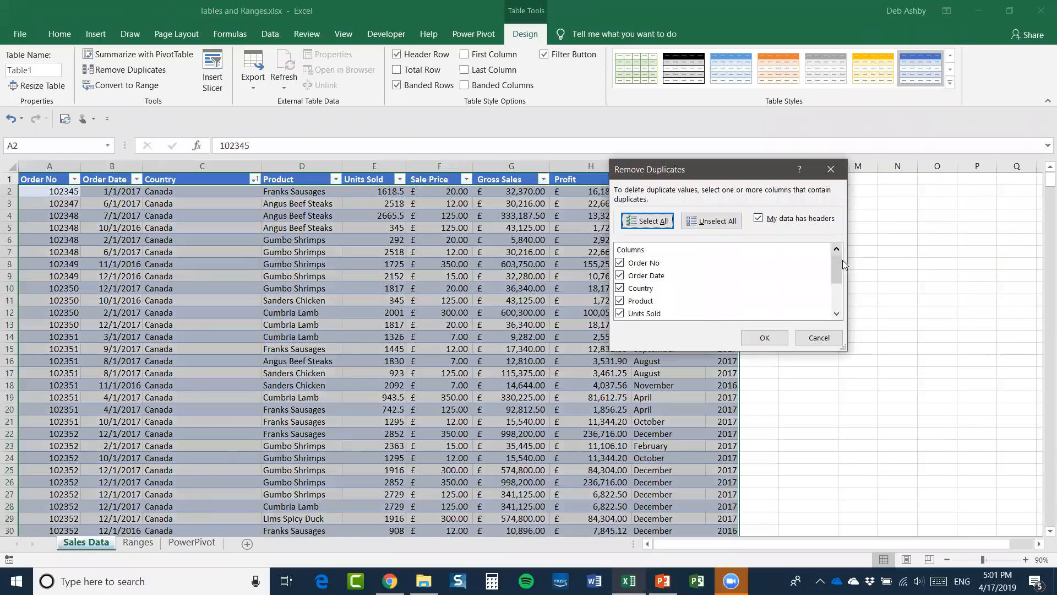
pyautogui.moveTo(837, 264); pyautogui.dragTo(836, 298)
pyautogui.moveTo(842, 261); pyautogui.dragTo(842, 255)
pyautogui.moveTo(839, 266)
pyautogui.mouseDown()
pyautogui.moveTo(838, 297)
pyautogui.moveTo(837, 253)
pyautogui.mouseUp()
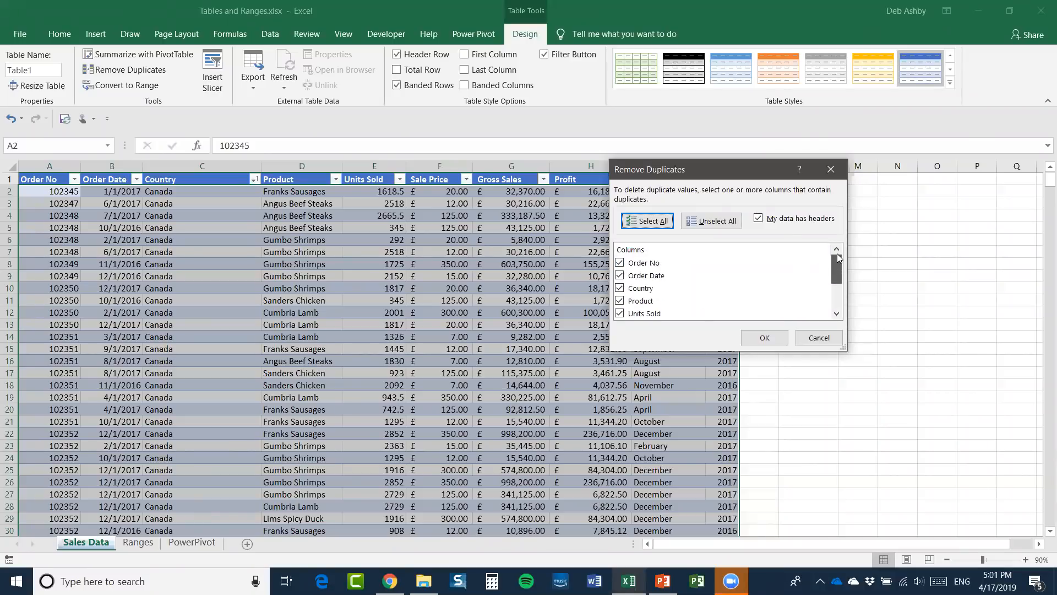
pyautogui.click(620, 289)
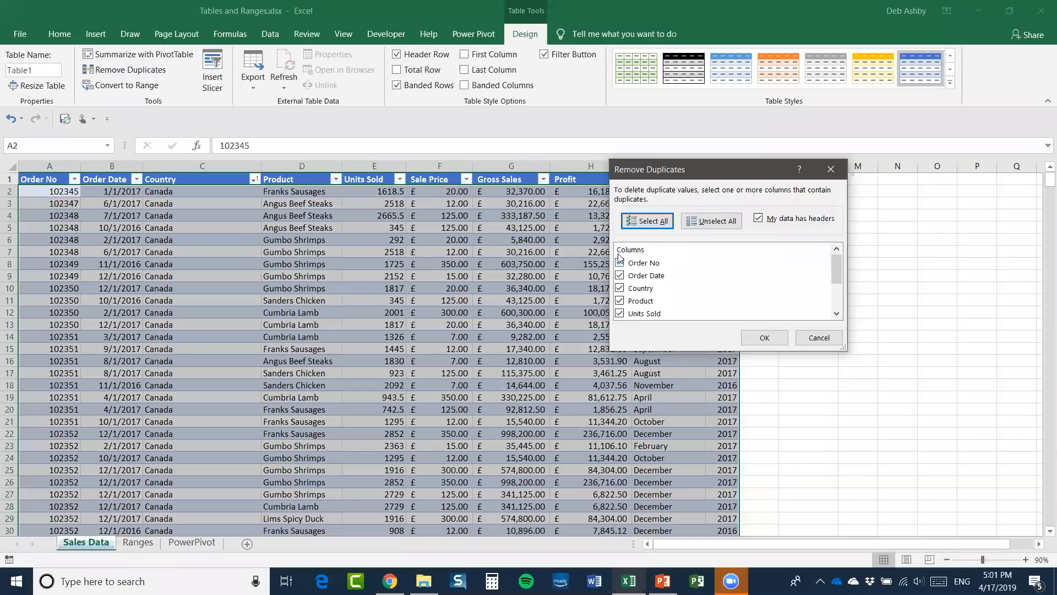
pyautogui.click(620, 288)
pyautogui.click(765, 338)
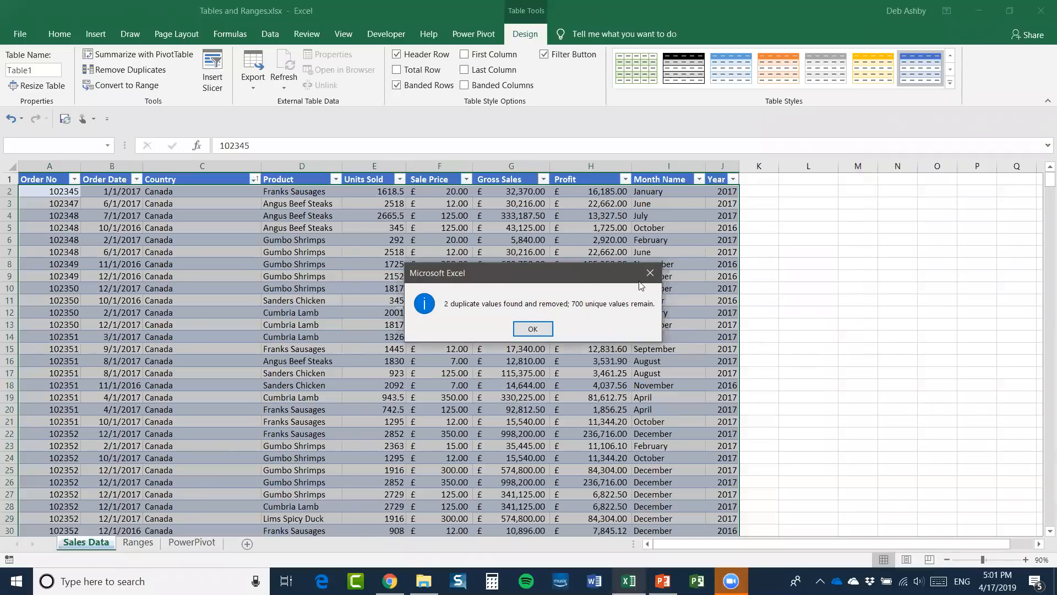
pyautogui.click(533, 328)
pyautogui.click(251, 289)
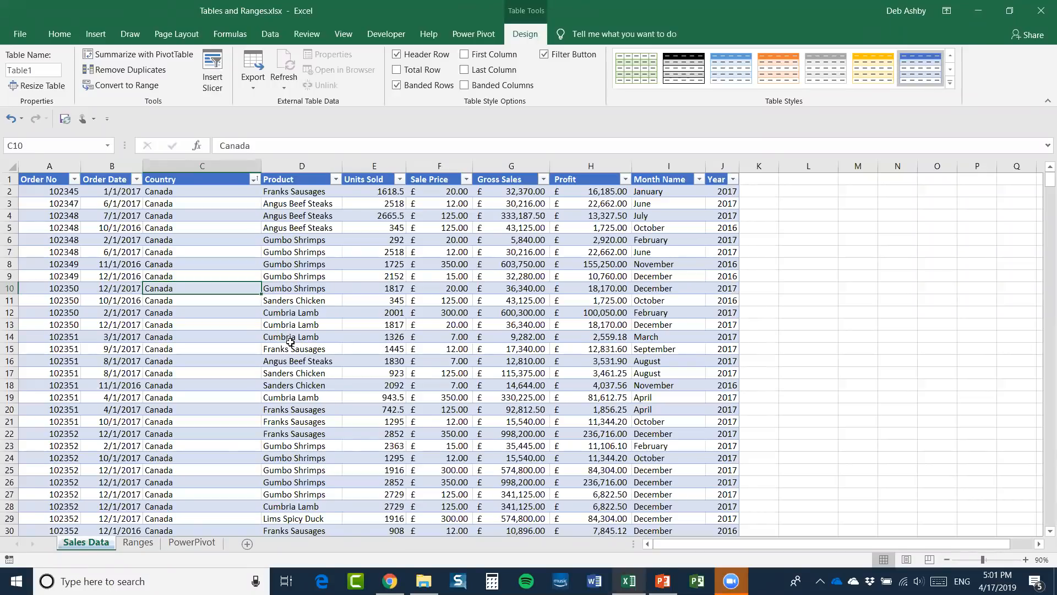
# - Select the whole sales table and rename it Orders
pyautogui.click(372, 266)
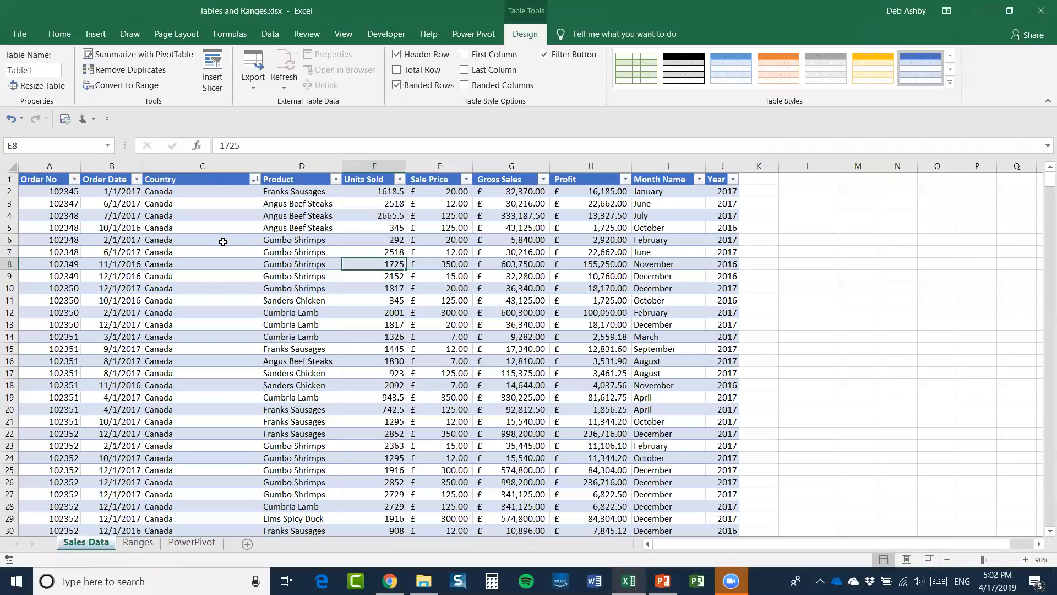
pyautogui.hotkey('ctrl', 'a')
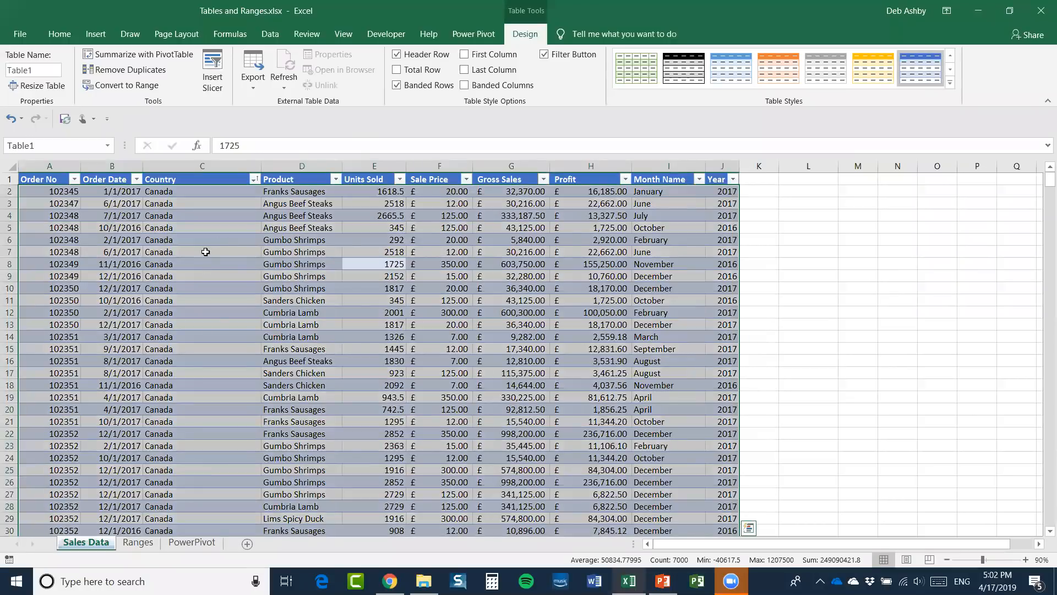
pyautogui.click(38, 69)
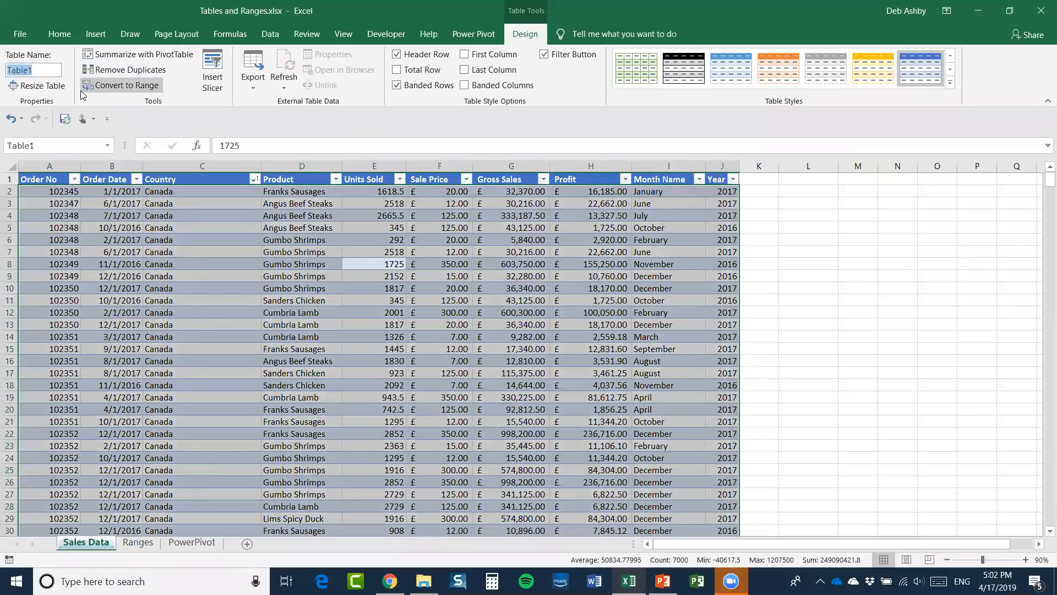
pyautogui.write('Orders')
pyautogui.press('Return')
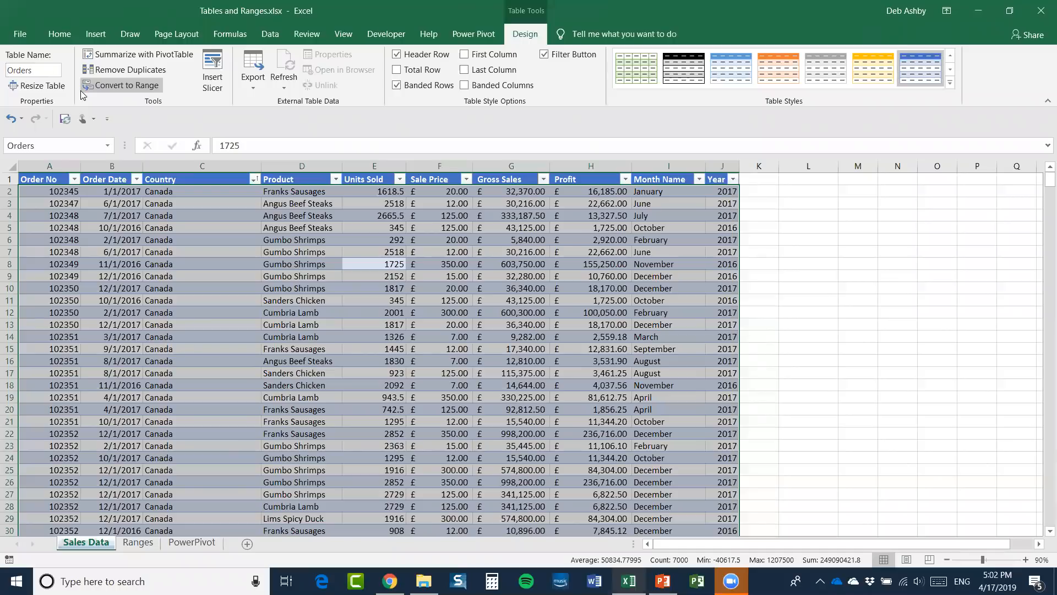
# - Check that Orders is among the workbook's defined names, and deselect the table
pyautogui.click(108, 145)
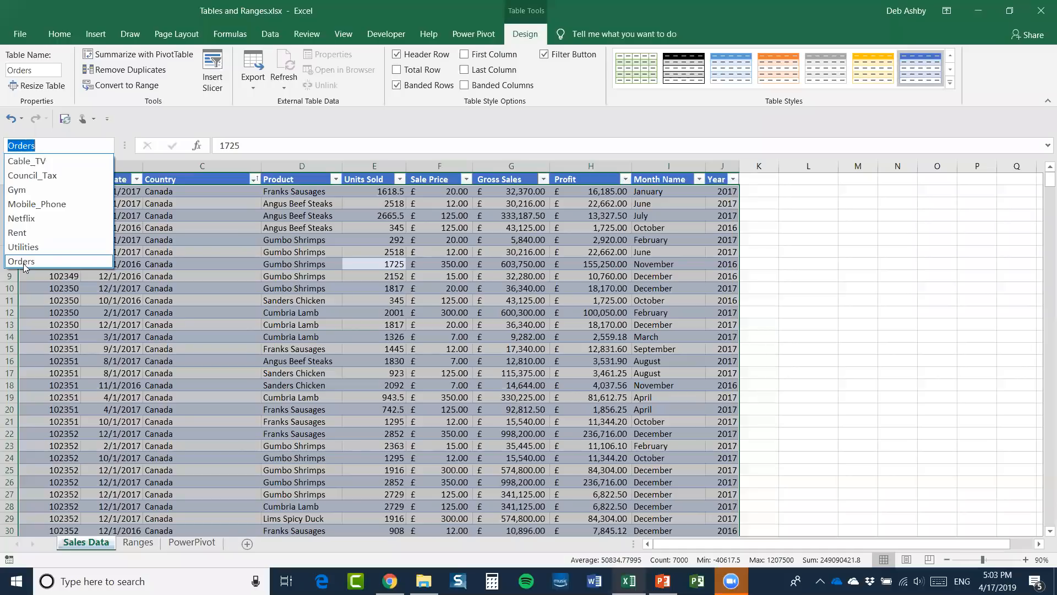
pyautogui.click(839, 289)
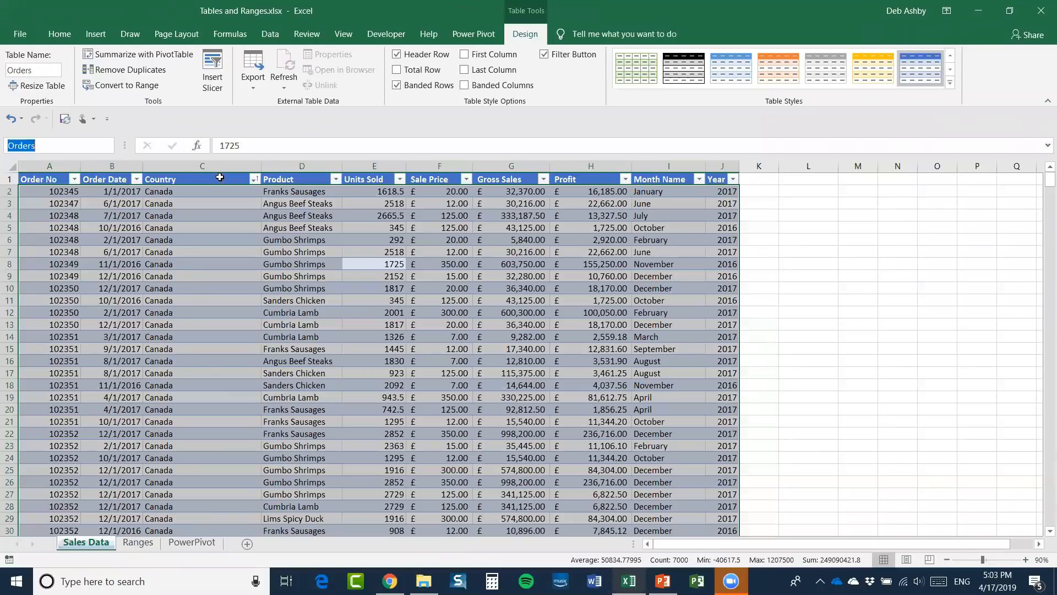
pyautogui.click(799, 253)
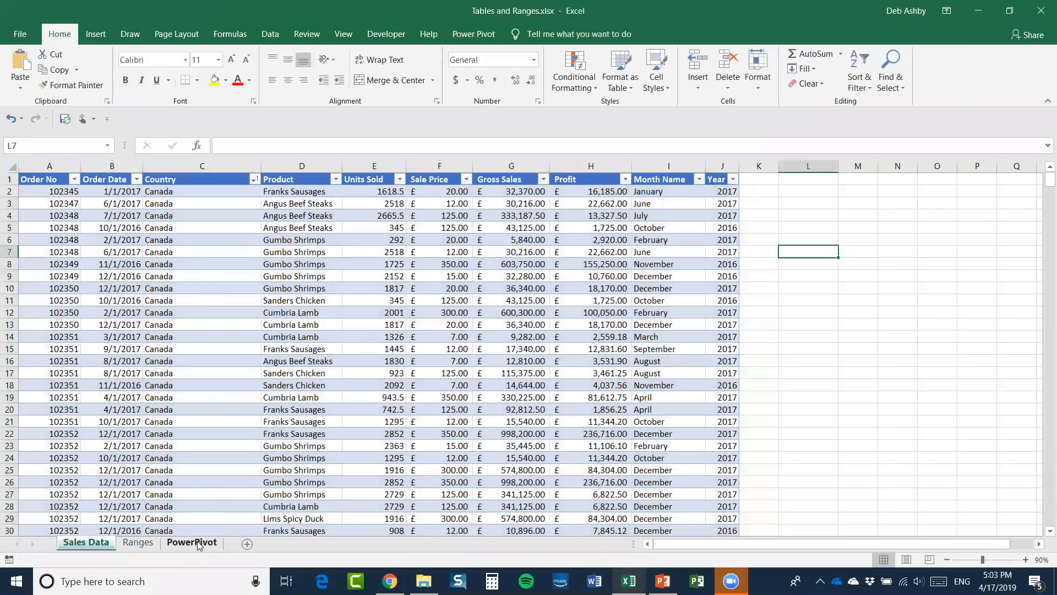
# - From the PowerPivot sheet, jump to the Orders table by its name, and return to the start of the Sales Data sheet
pyautogui.click(192, 542)
pyautogui.click(108, 146)
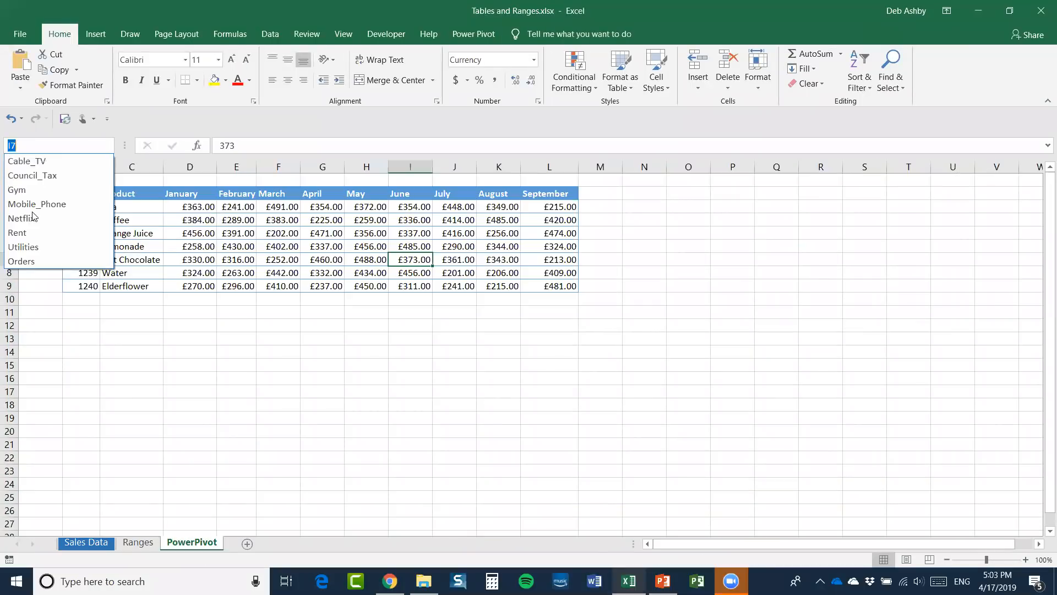
pyautogui.click(30, 270)
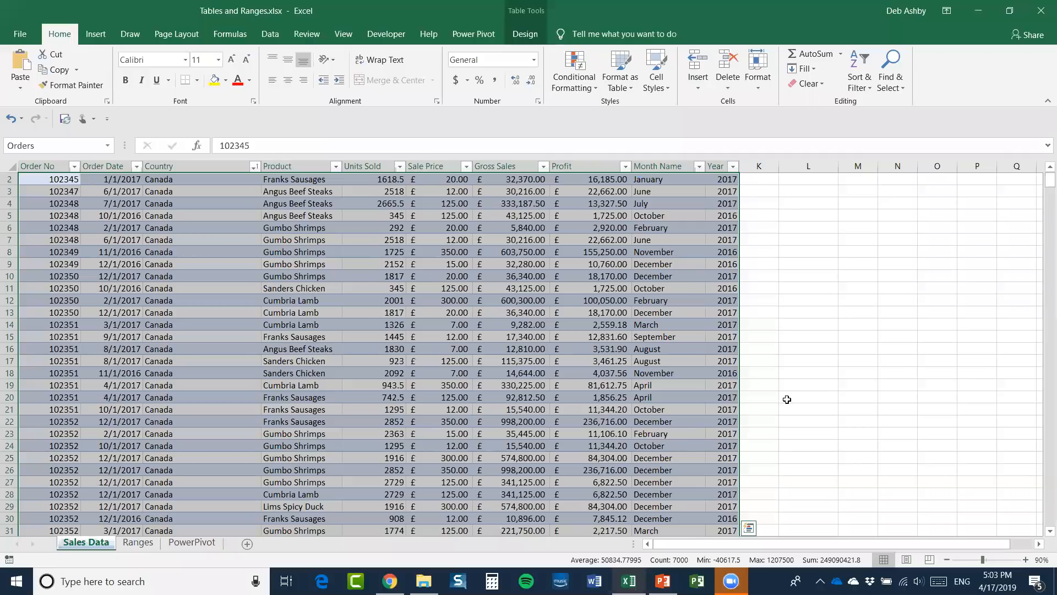
pyautogui.click(804, 305)
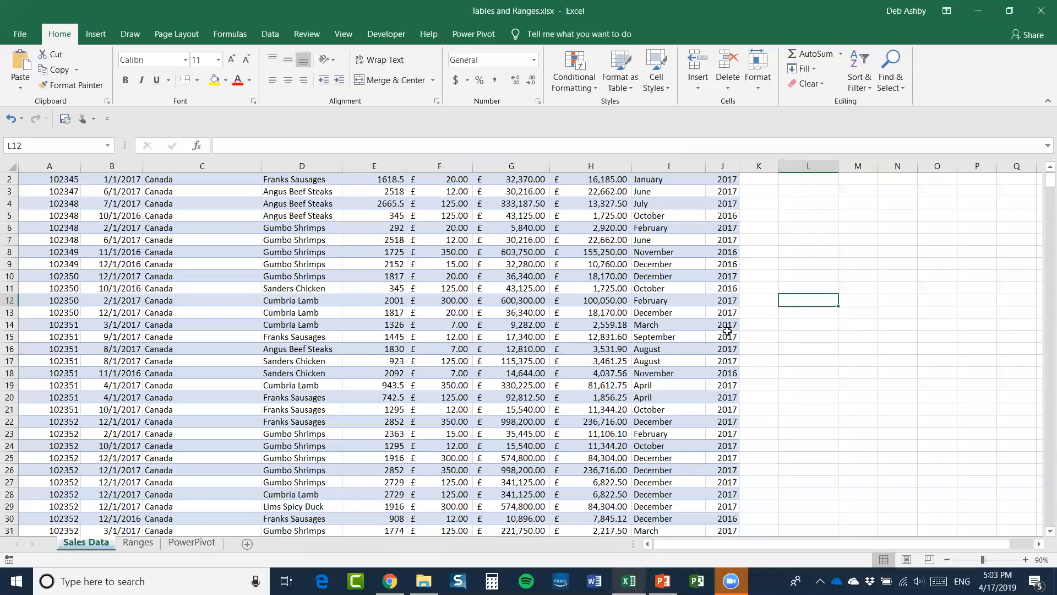
pyautogui.click(675, 309)
pyautogui.hotkey('ctrl', 'Up')
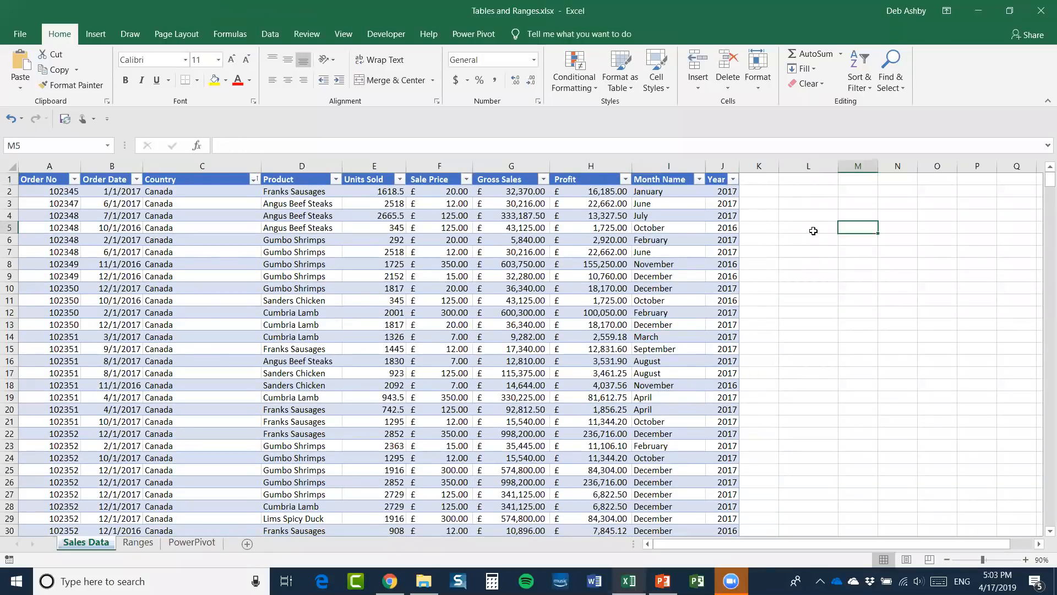
# - Insert a new column before Month Name in the Orders table and widen it
pyautogui.click(656, 165)
pyautogui.rightClick(657, 165)
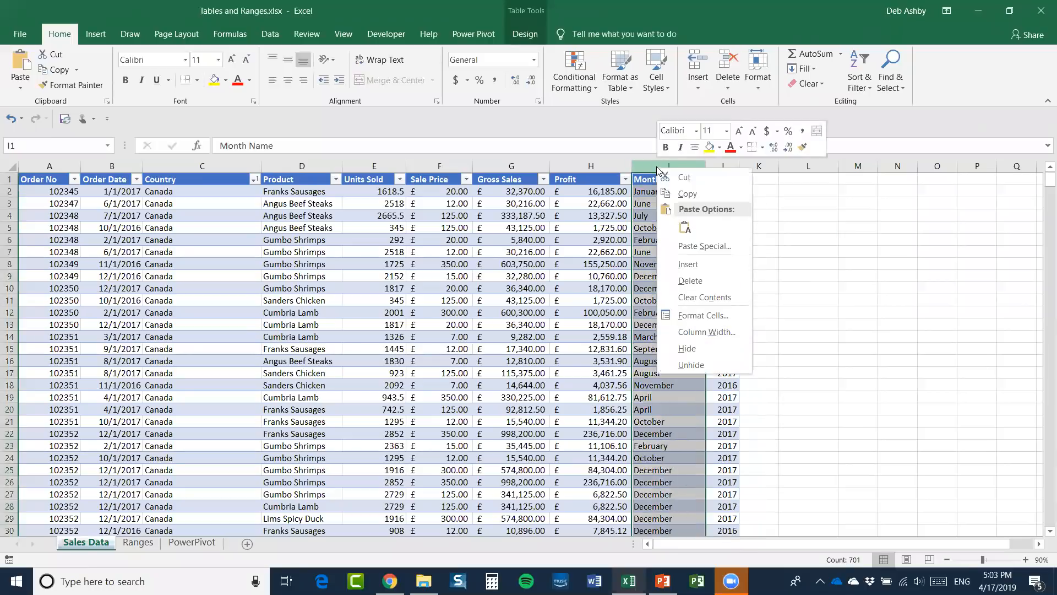
pyautogui.click(689, 265)
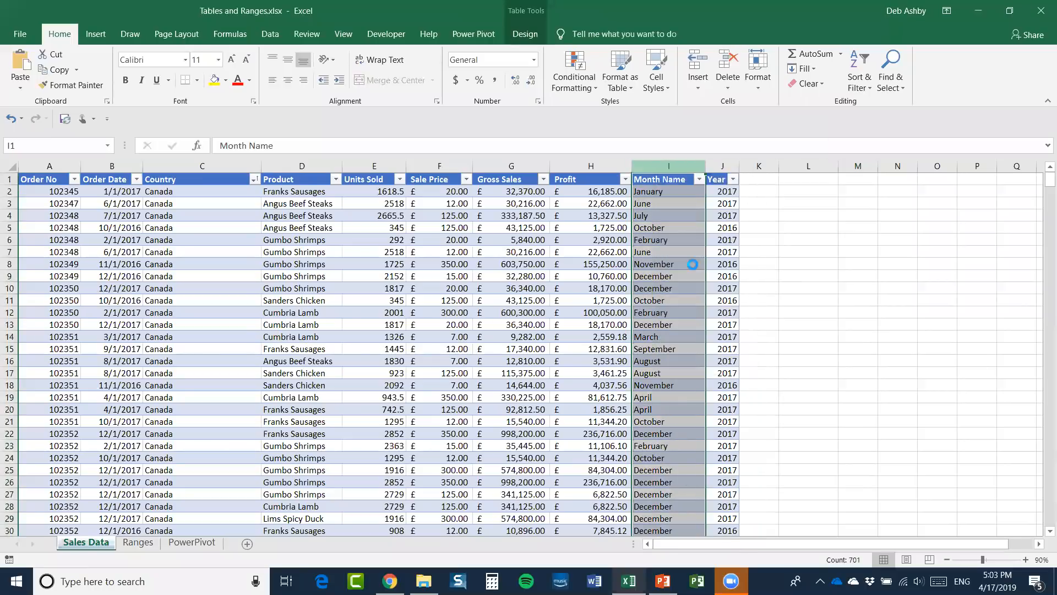
pyautogui.click(671, 193)
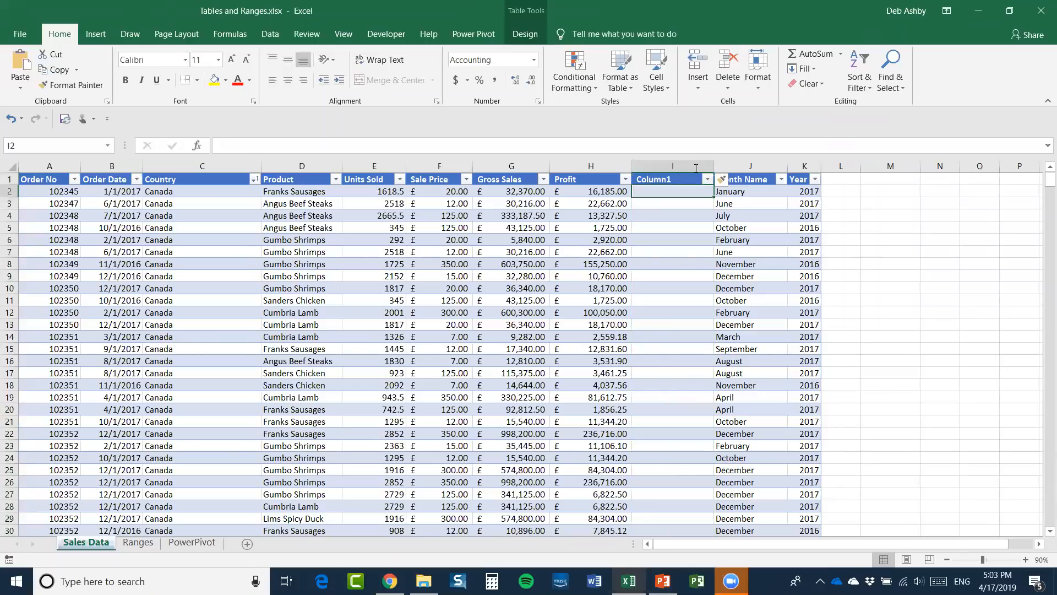
pyautogui.moveTo(718, 166); pyautogui.dragTo(780, 165)
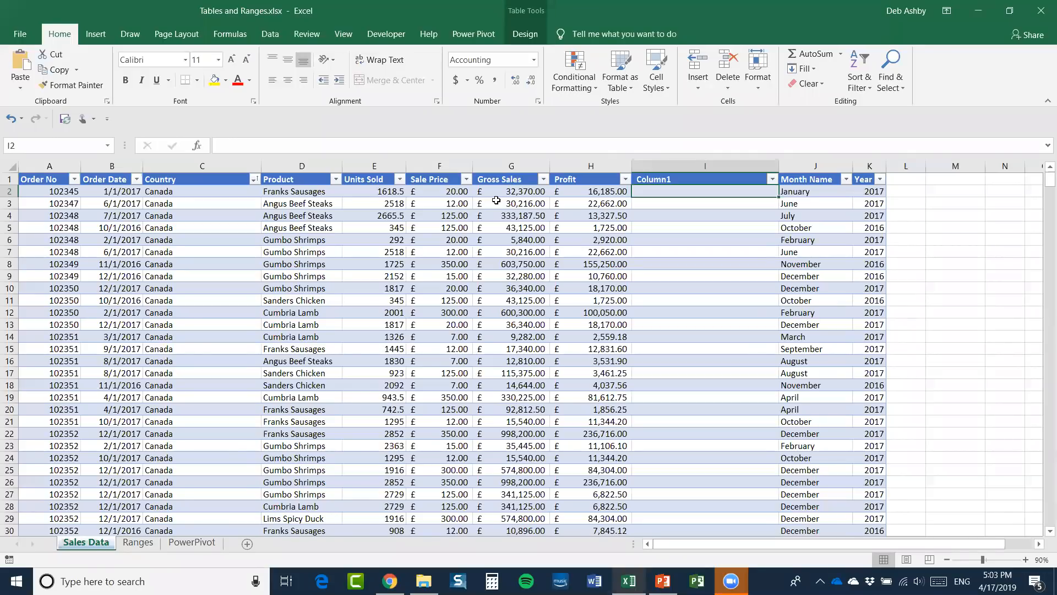
# - Fill the new Column1 of the Orders table with the structured-reference formula =SUM([Gross Sales]*15%)
pyautogui.write('=')
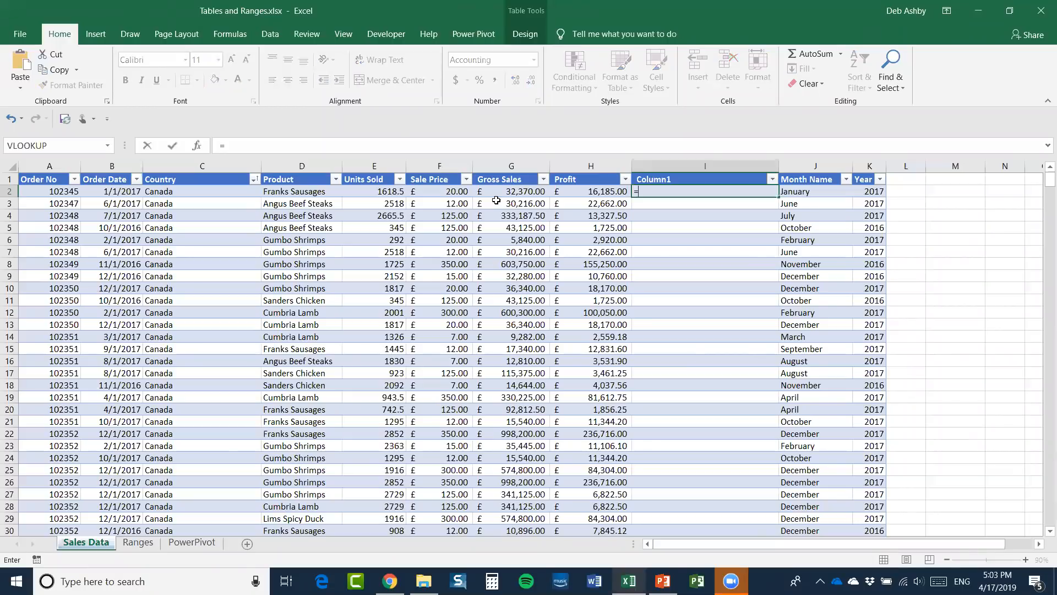
pyautogui.write('SUM')
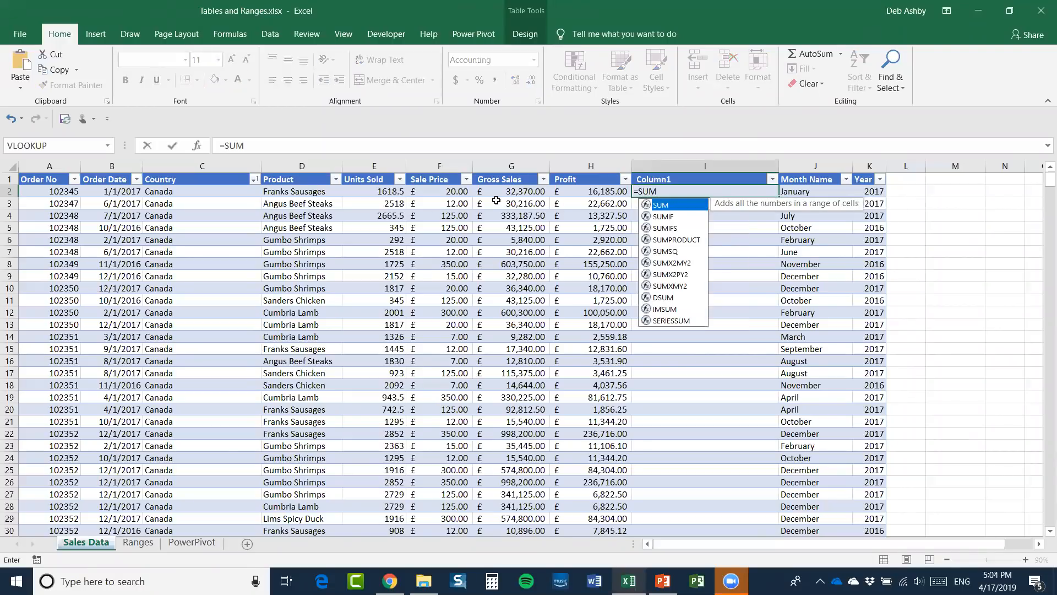
pyautogui.write('(')
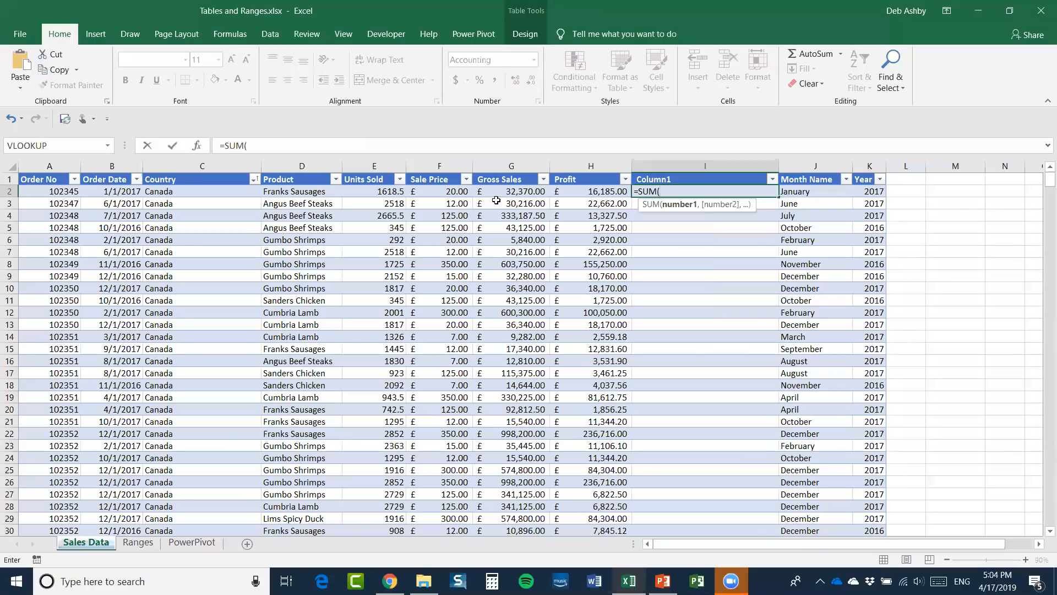
pyautogui.write('[')
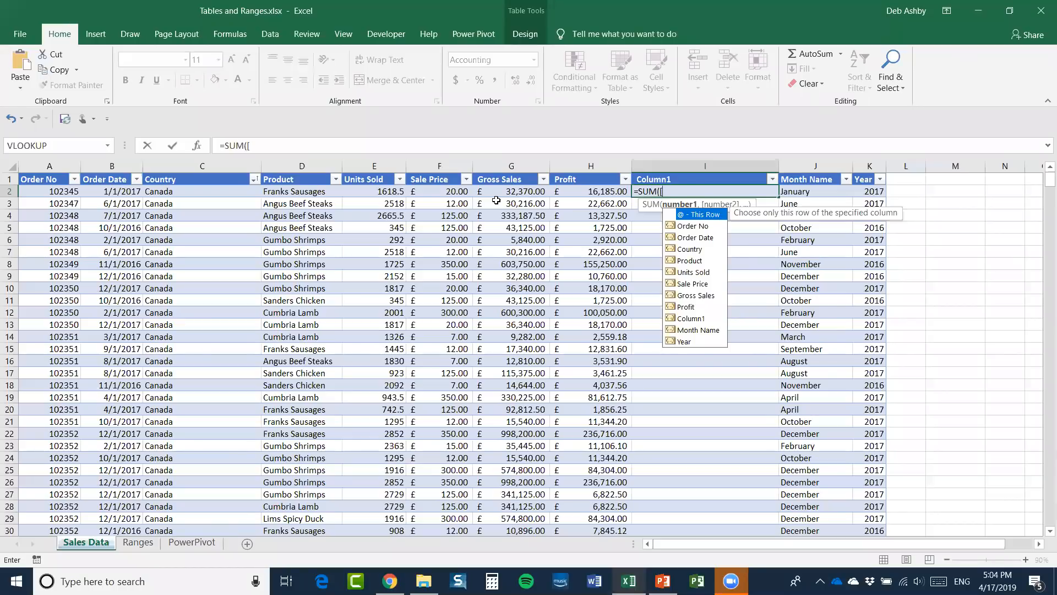
pyautogui.press('BackSpace')
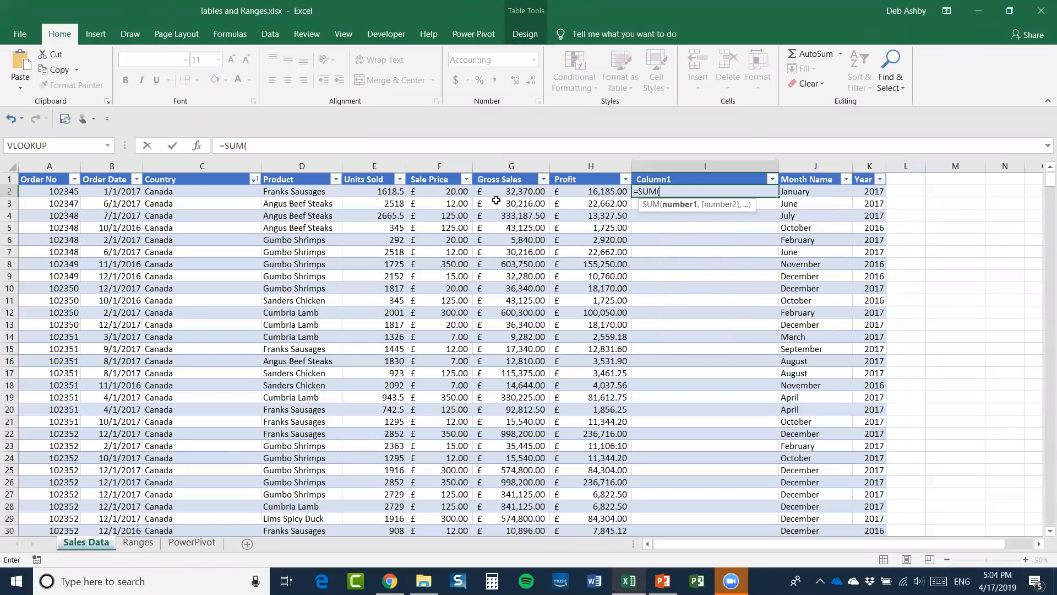
pyautogui.press('BackSpace')
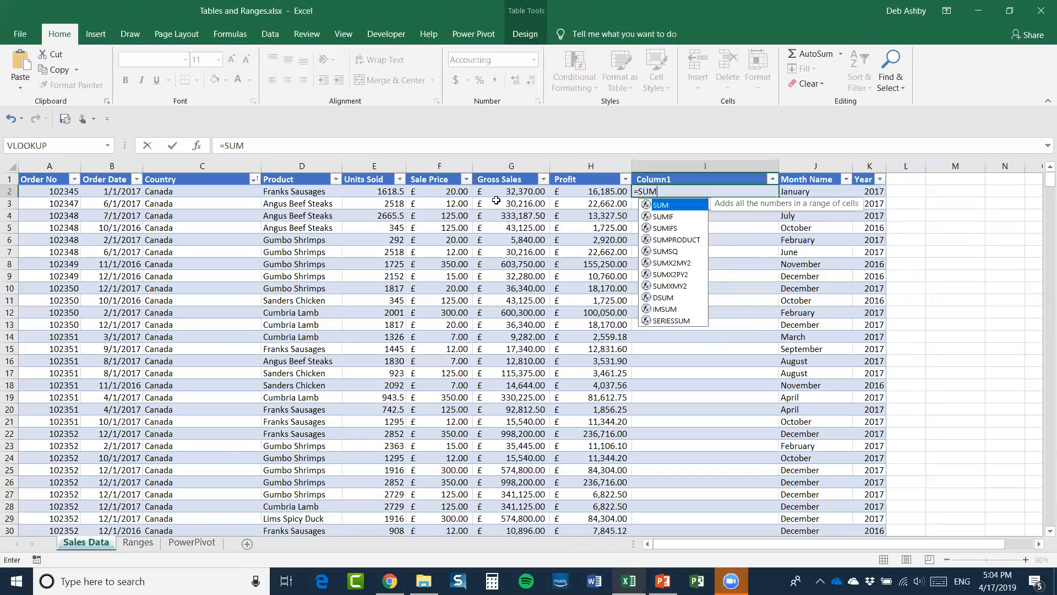
pyautogui.write('(')
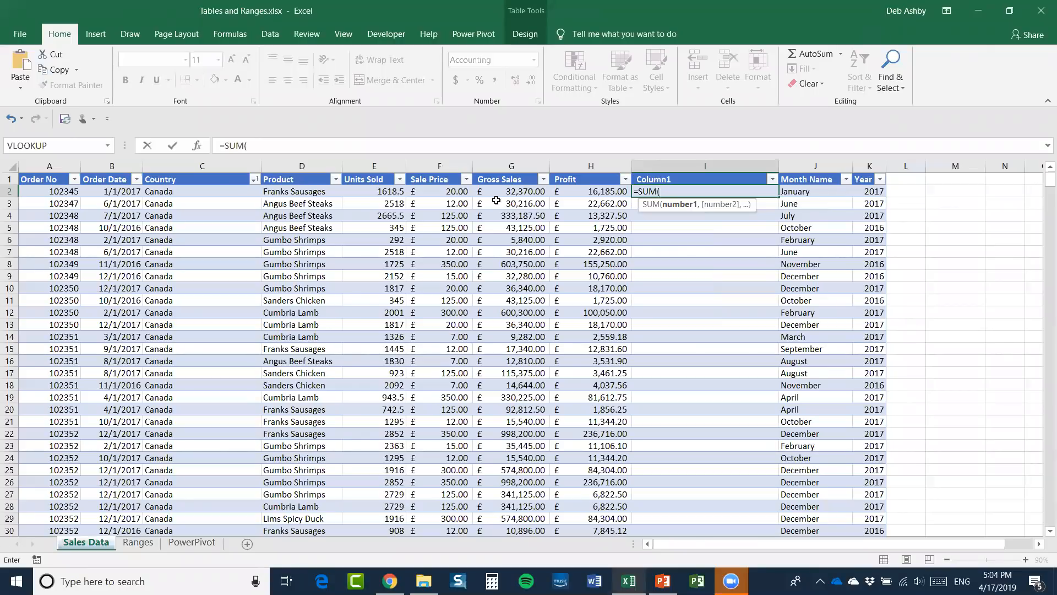
pyautogui.write('[')
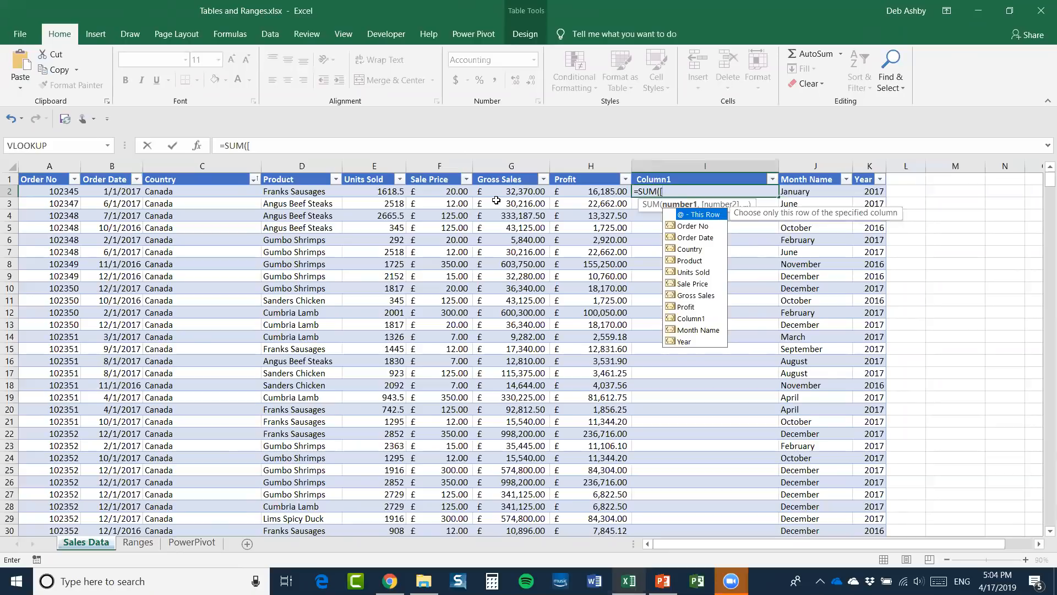
pyautogui.doubleClick(693, 295)
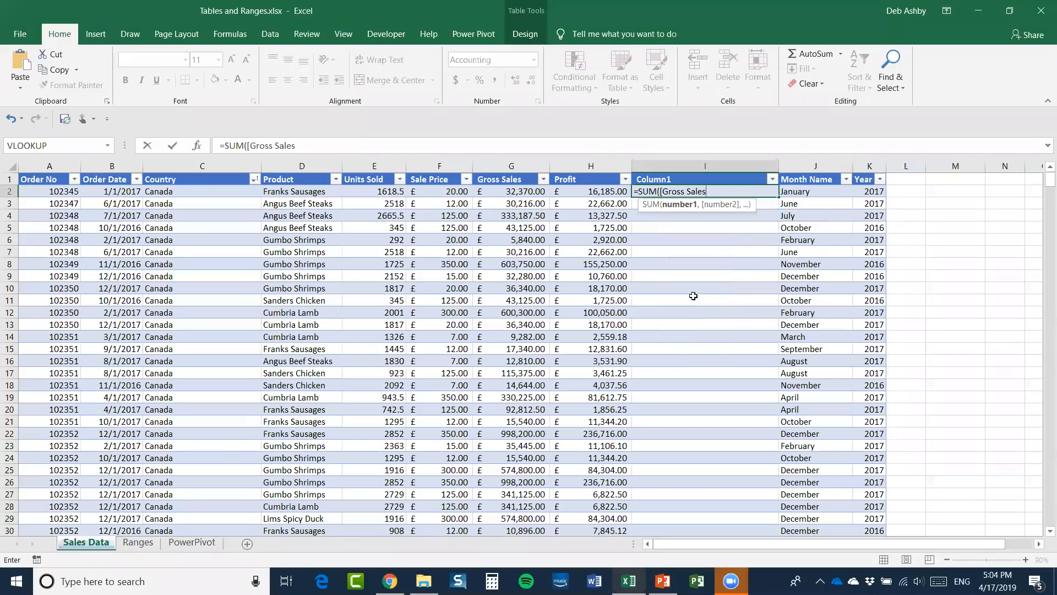
pyautogui.write(']')
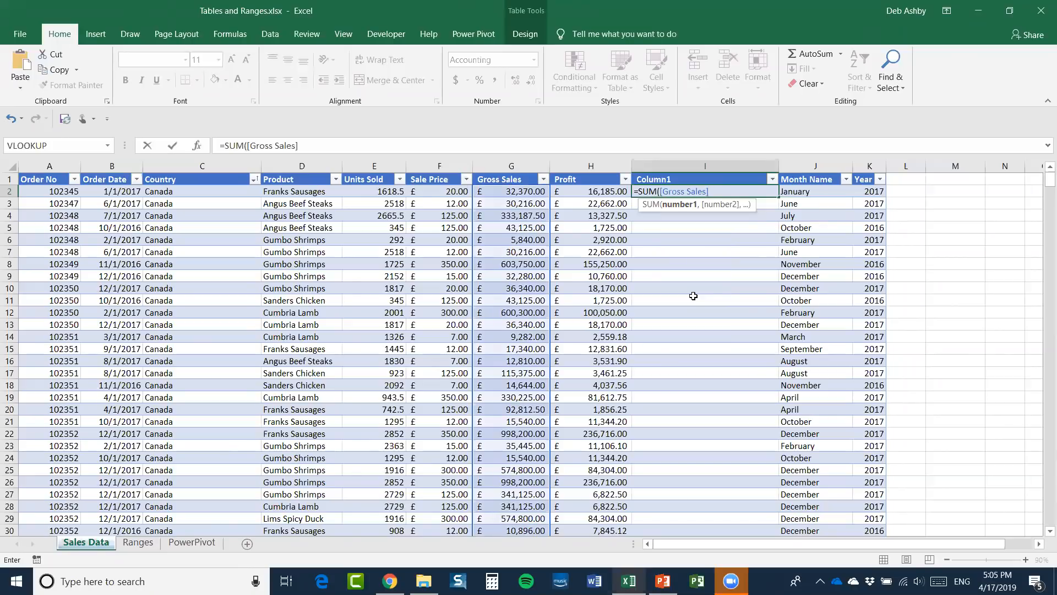
pyautogui.write('*15%')
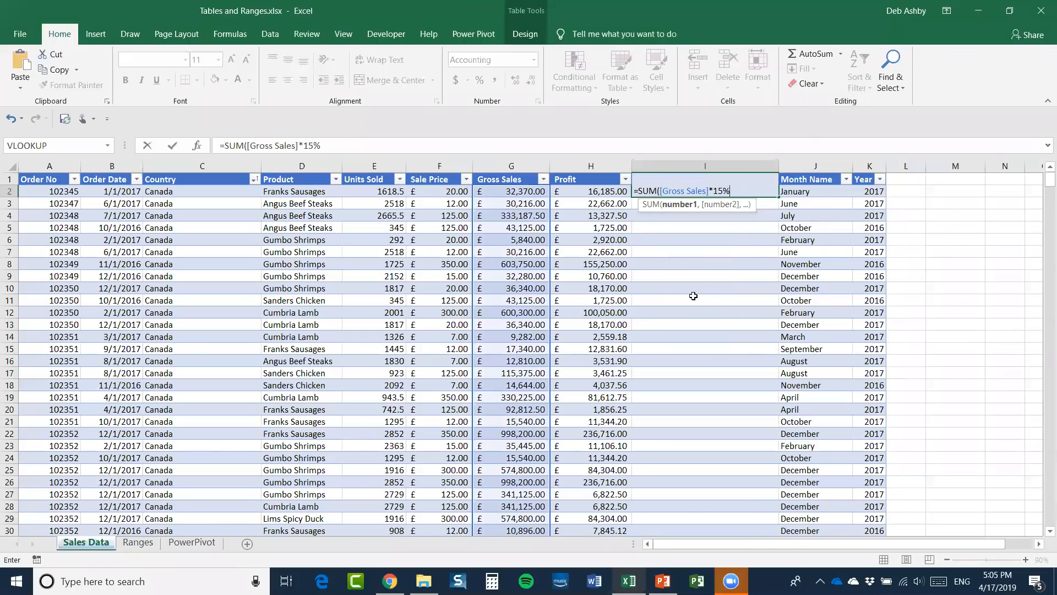
pyautogui.write(')')
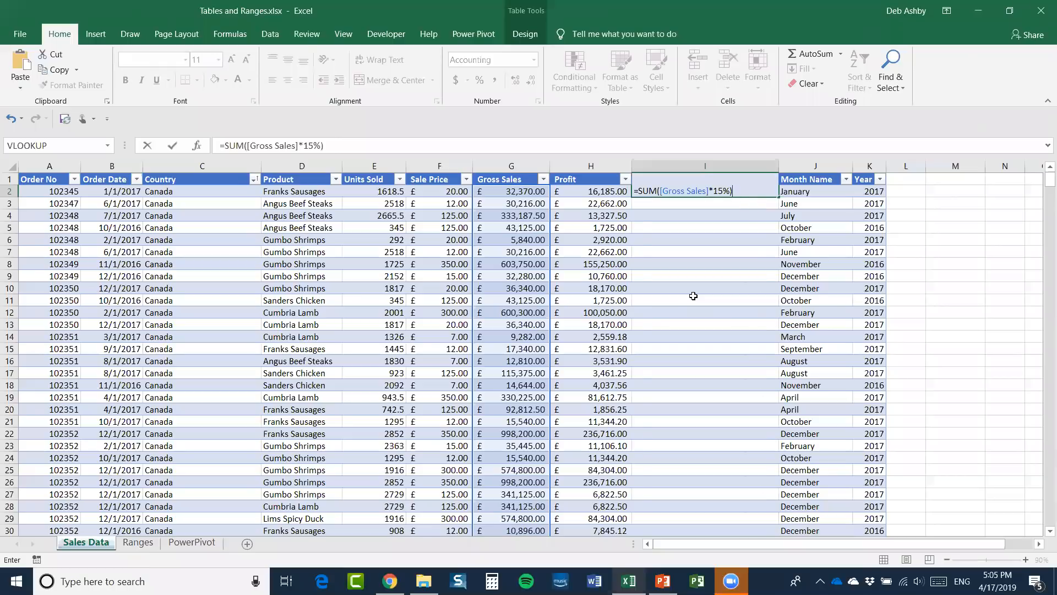
pyautogui.press('Return')
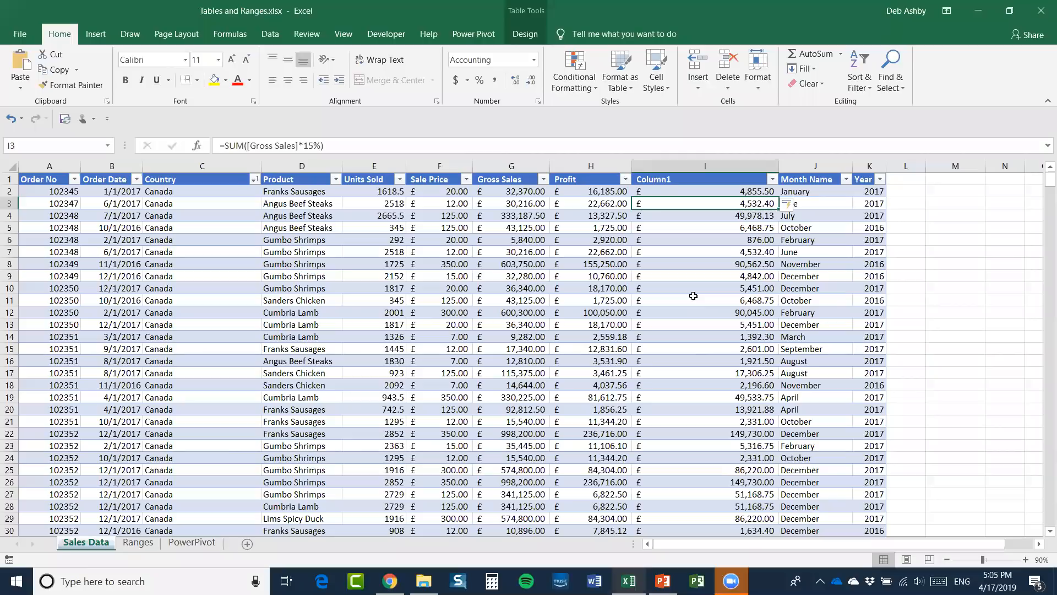
# - Rename the Column1 header as Discounted and narrow that column
pyautogui.click(673, 180)
pyautogui.write('Discounted')
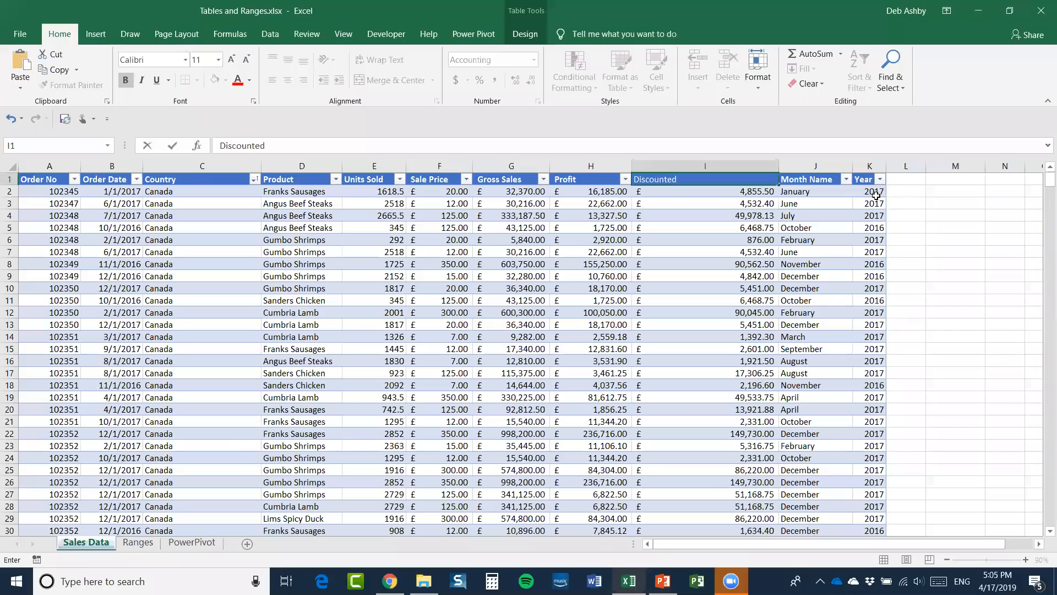
pyautogui.click(955, 215)
pyautogui.moveTo(778, 165); pyautogui.dragTo(722, 165)
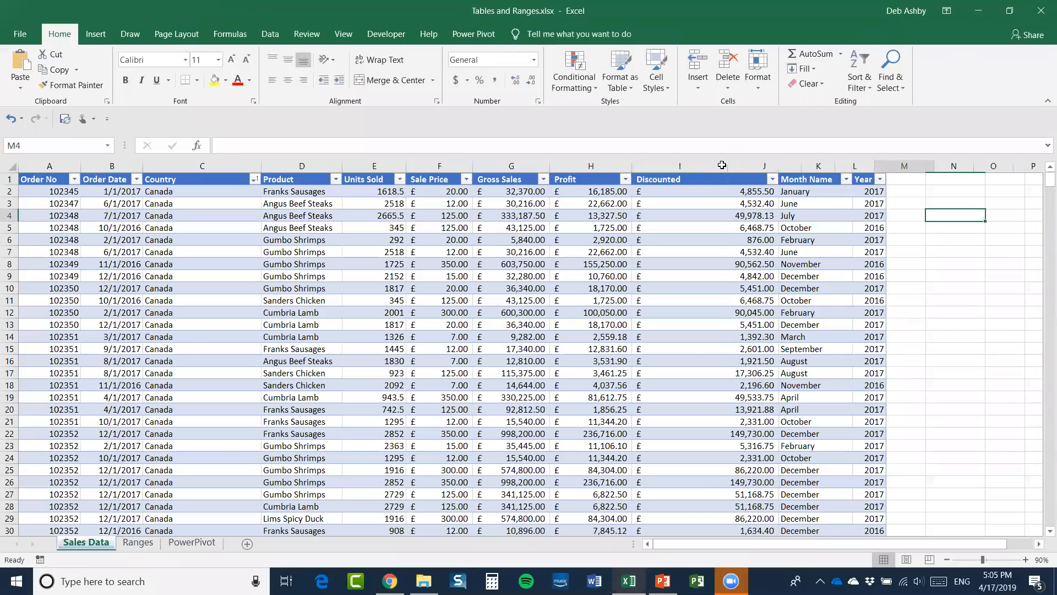
# - Examine the formula in the first data cell of the Discounted column, leaving it as it is
pyautogui.doubleClick(670, 191)
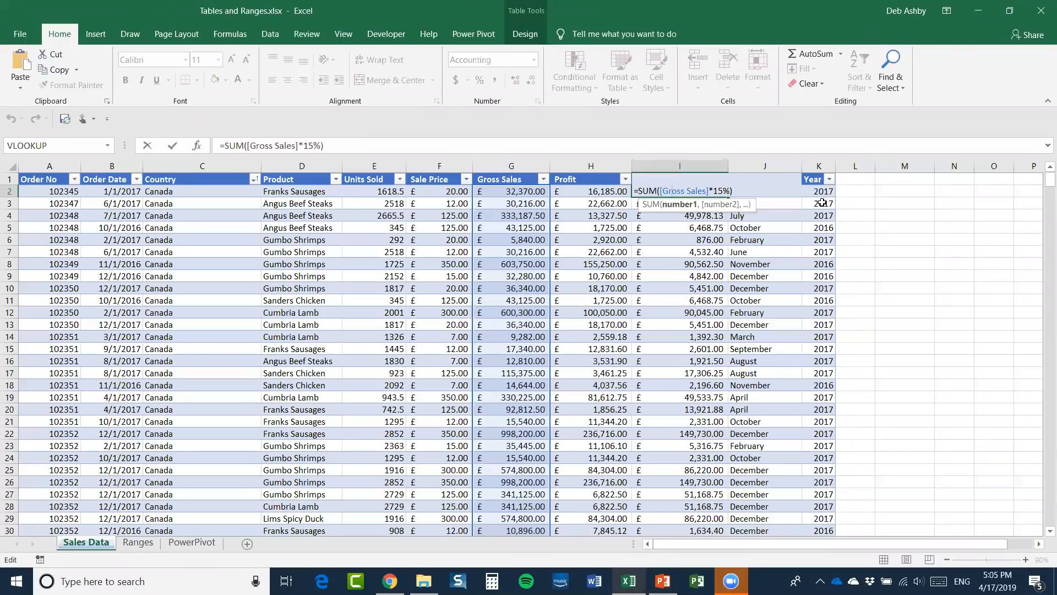
pyautogui.press('Return')
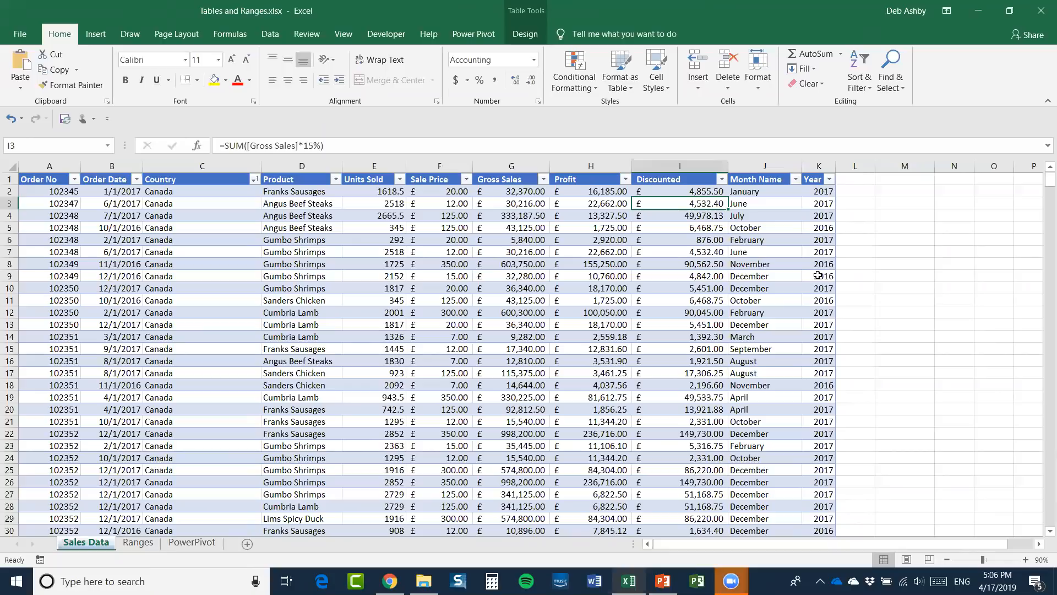
pyautogui.click(979, 11)
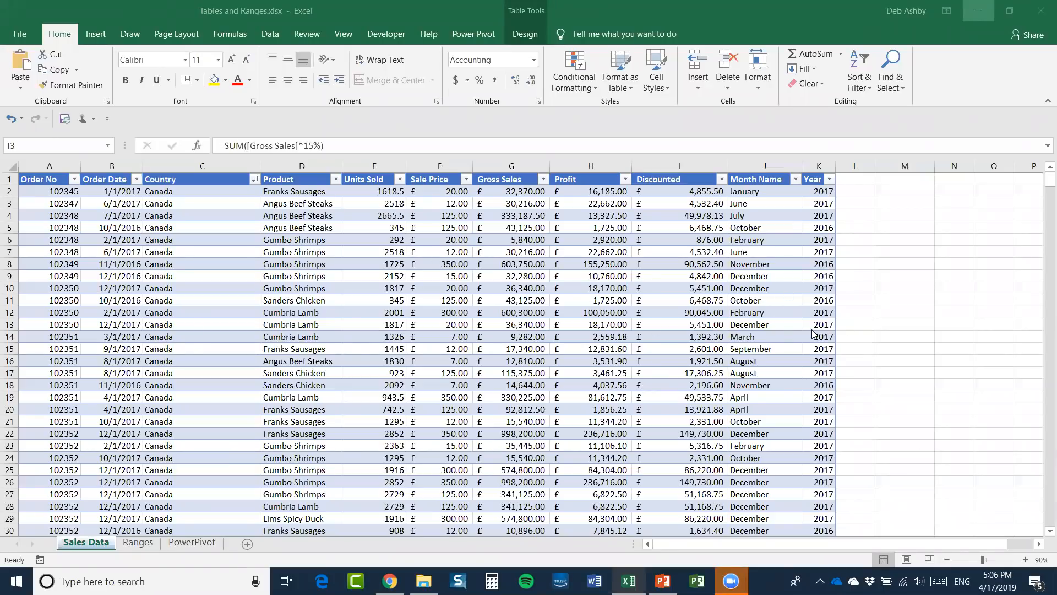
# - Widen the empty column M beside the Orders table
pyautogui.click(777, 544)
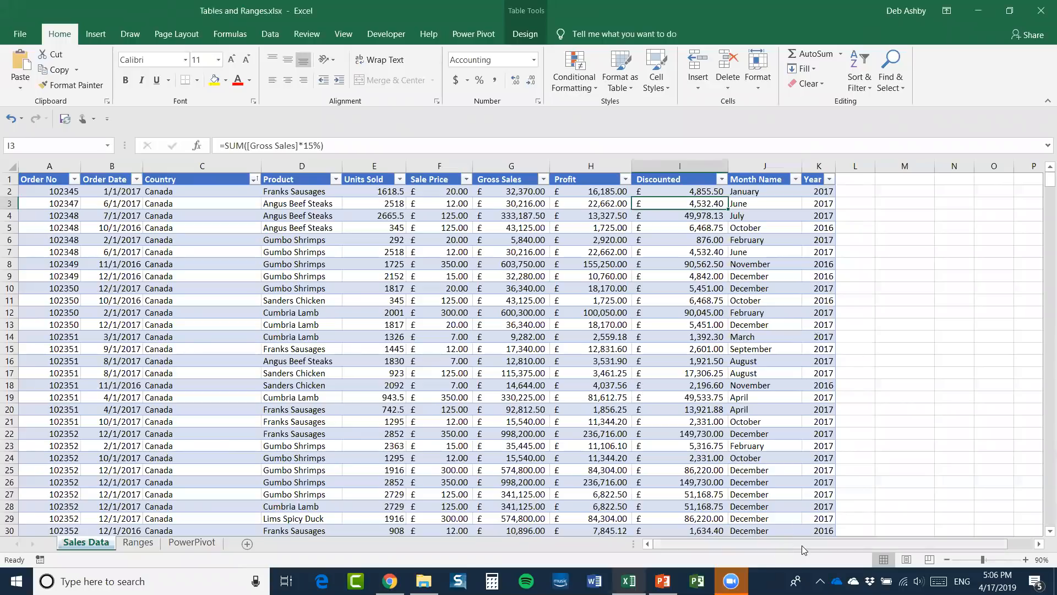
pyautogui.hscroll(1, 908, 545)
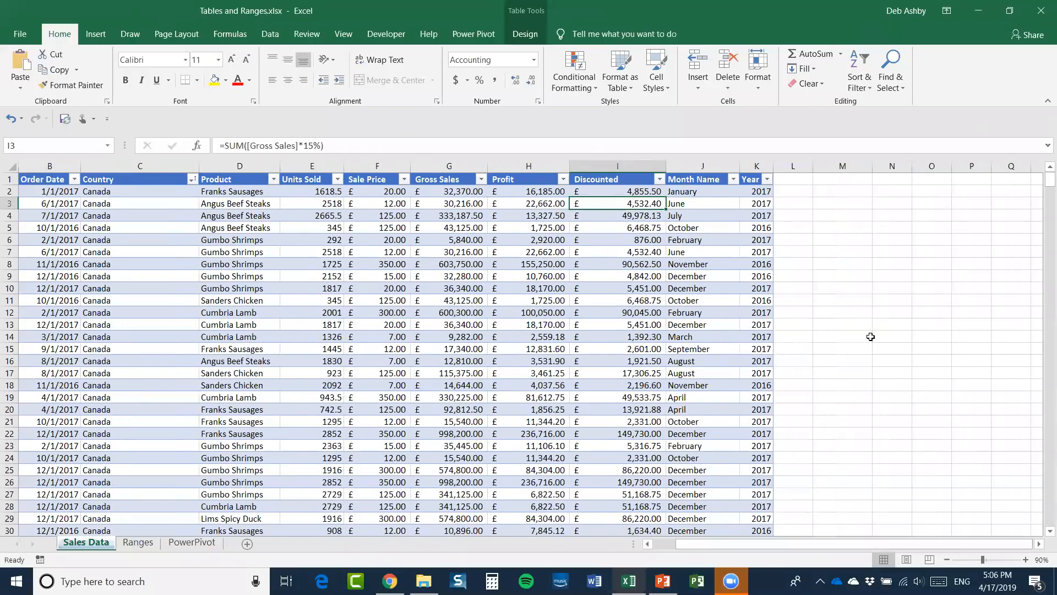
pyautogui.moveTo(871, 165); pyautogui.dragTo(979, 175)
pyautogui.click(1025, 559)
pyautogui.moveTo(746, 544); pyautogui.dragTo(833, 541)
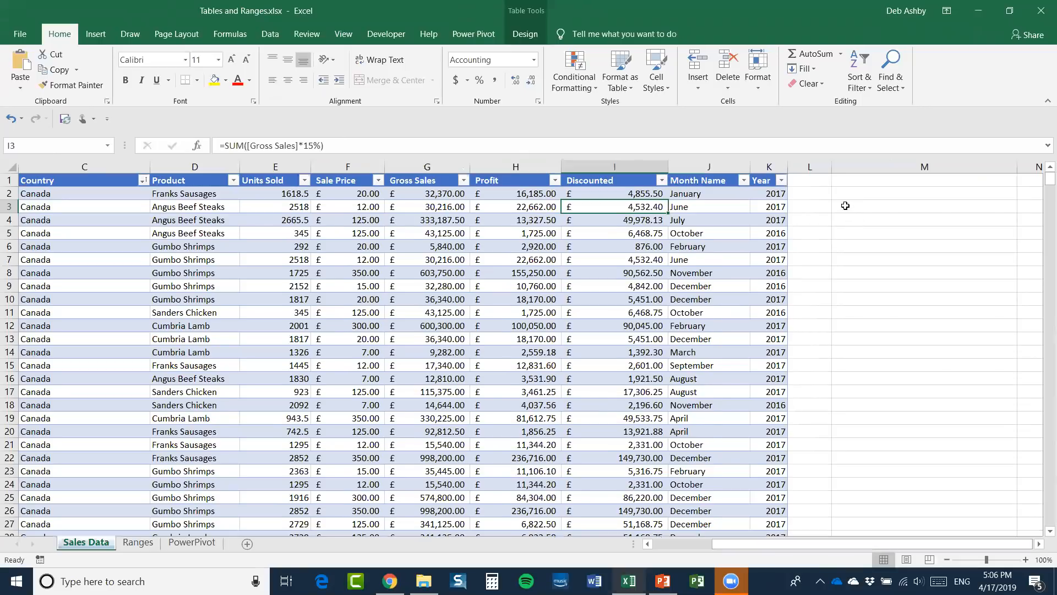
# - Start a SUMIF formula in cell M3 with Orders[Country] as the range and "Canada" as the criteria
pyautogui.click(845, 207)
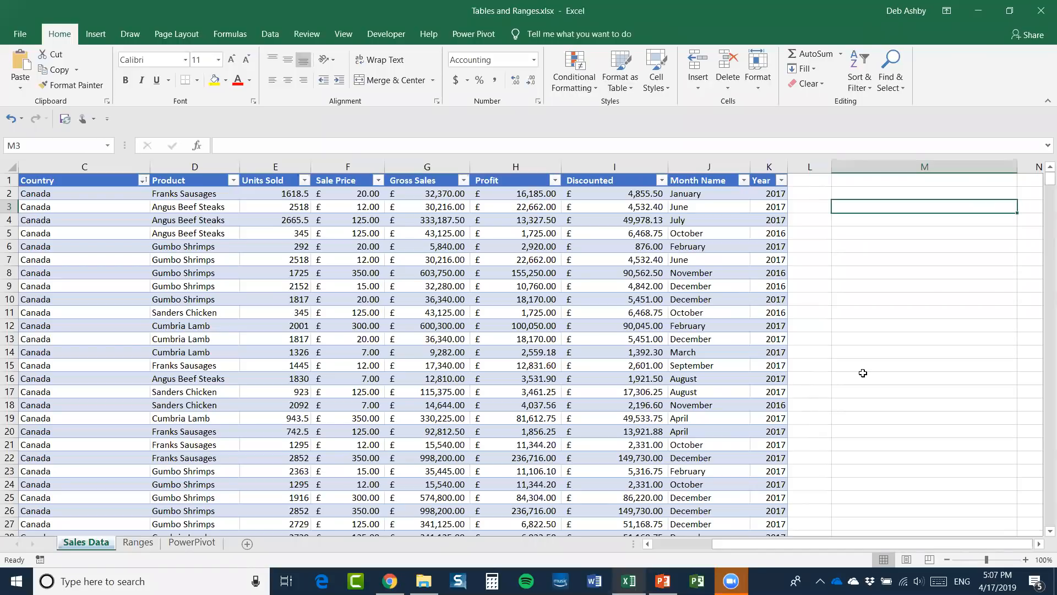
pyautogui.write('=SUMIF')
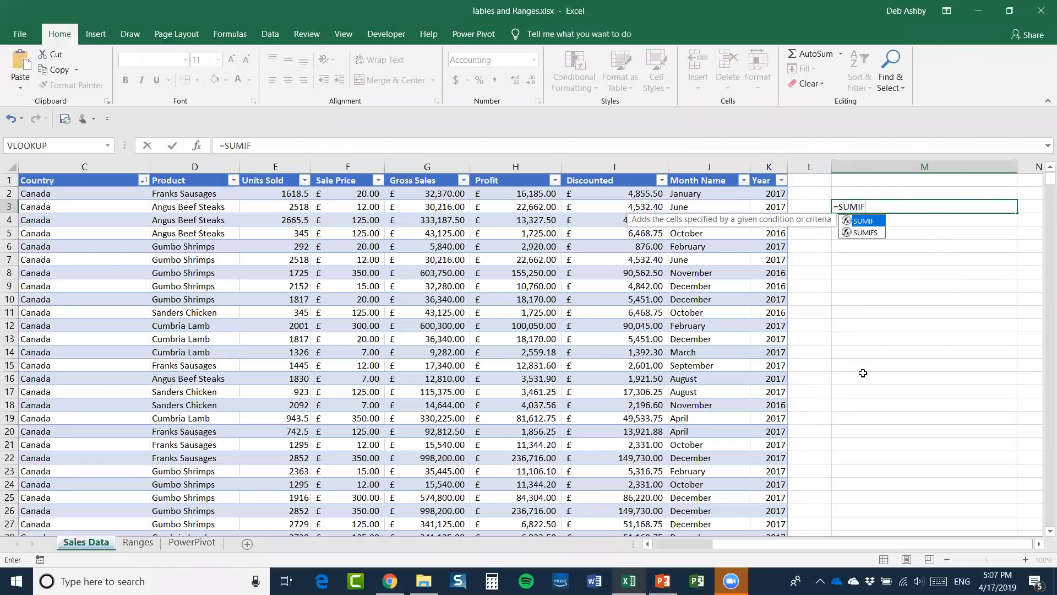
pyautogui.write('(')
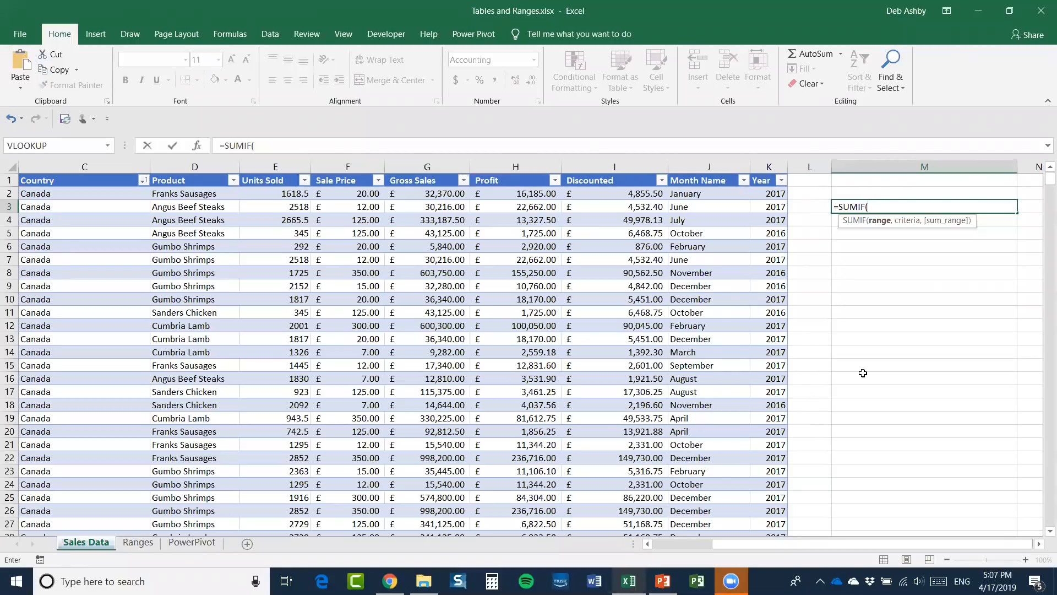
pyautogui.write('Or')
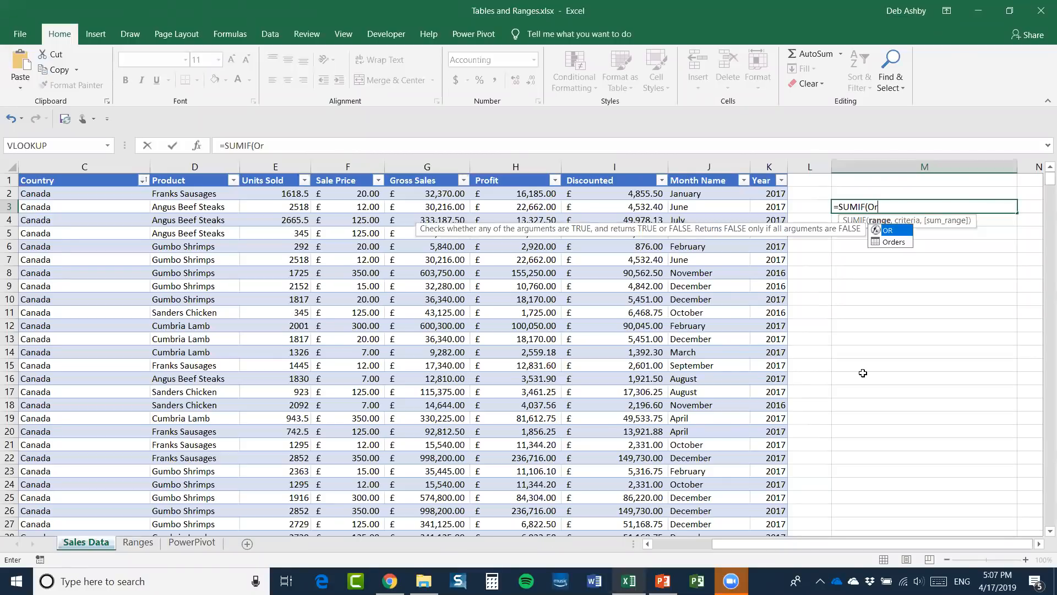
pyautogui.doubleClick(898, 244)
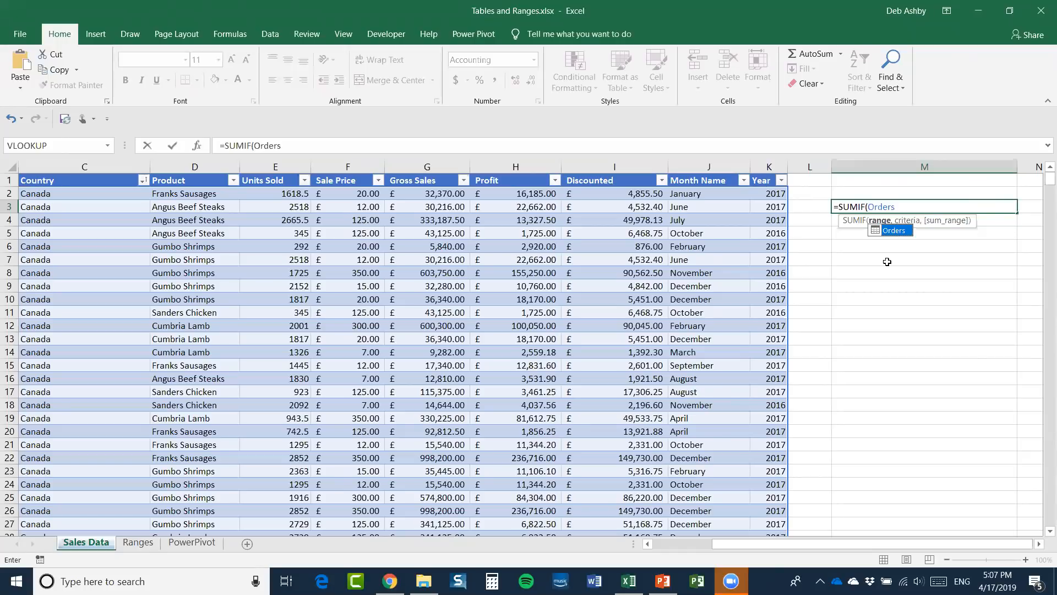
pyautogui.write('[')
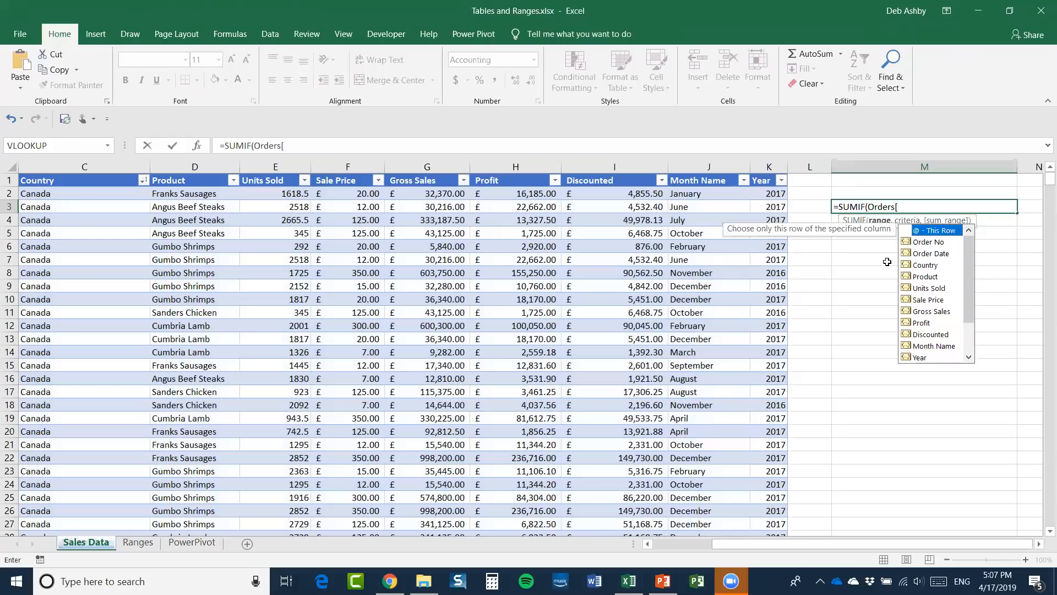
pyautogui.doubleClick(930, 266)
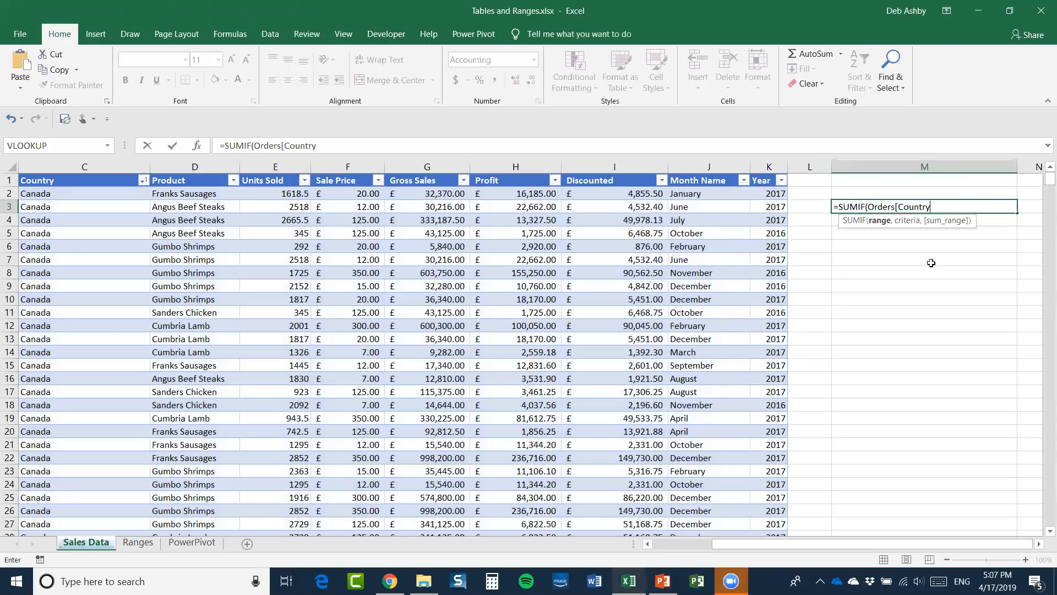
pyautogui.write(']')
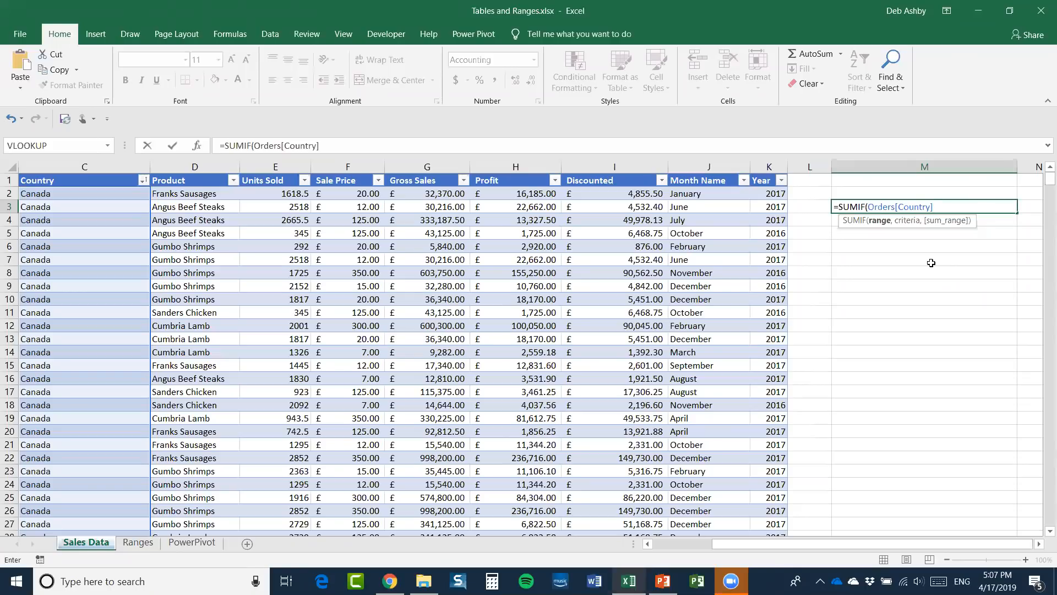
pyautogui.write(',')
pyautogui.write('"Canada')
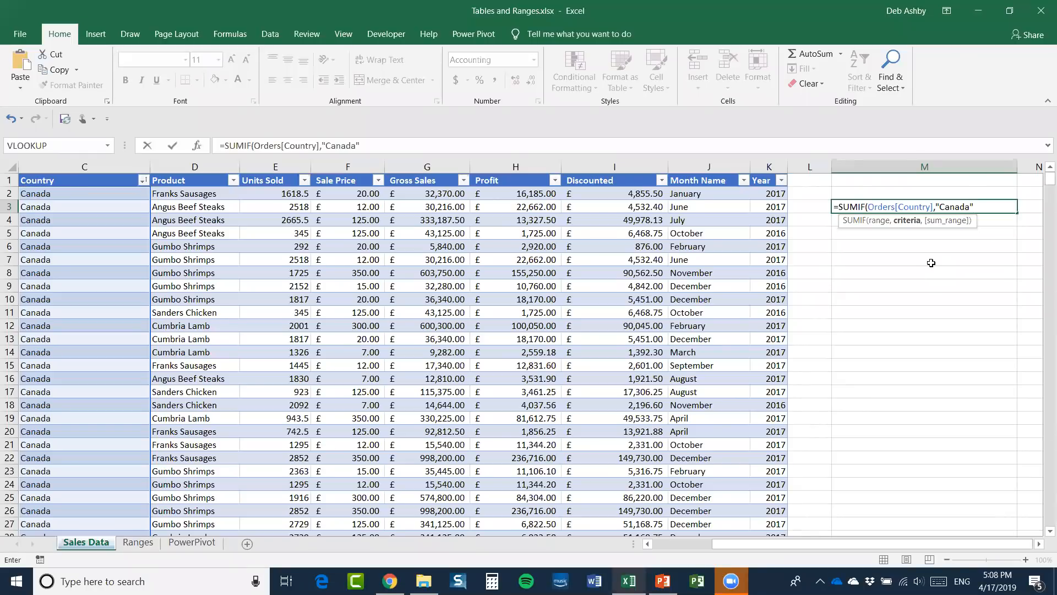
# - Complete the SUMIF formula in cell M3 with Orders[Gross Sales] as the sum range and enter it
pyautogui.write(',')
pyautogui.write('Or')
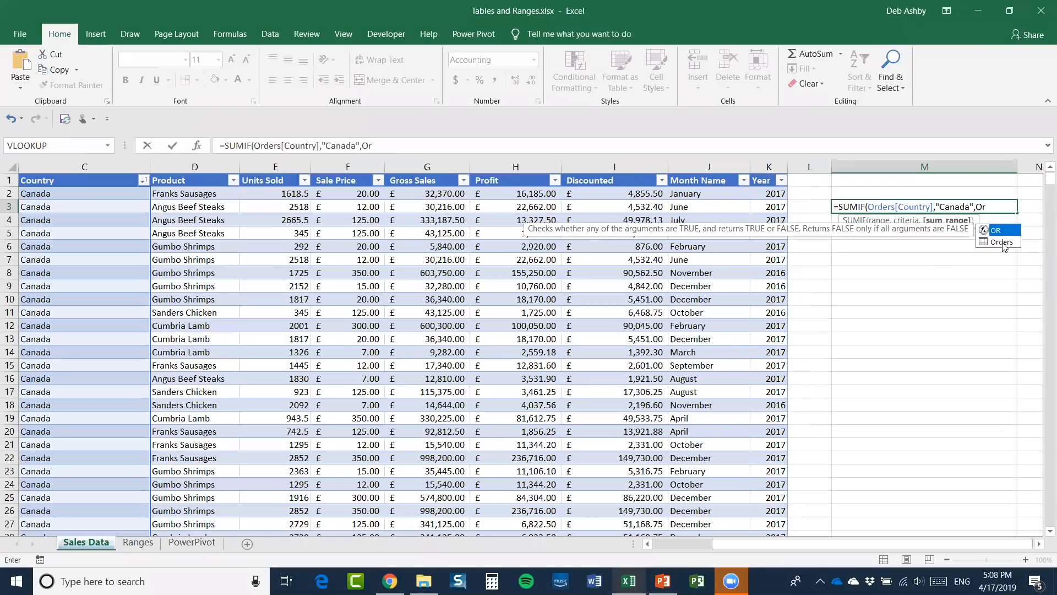
pyautogui.write('ders')
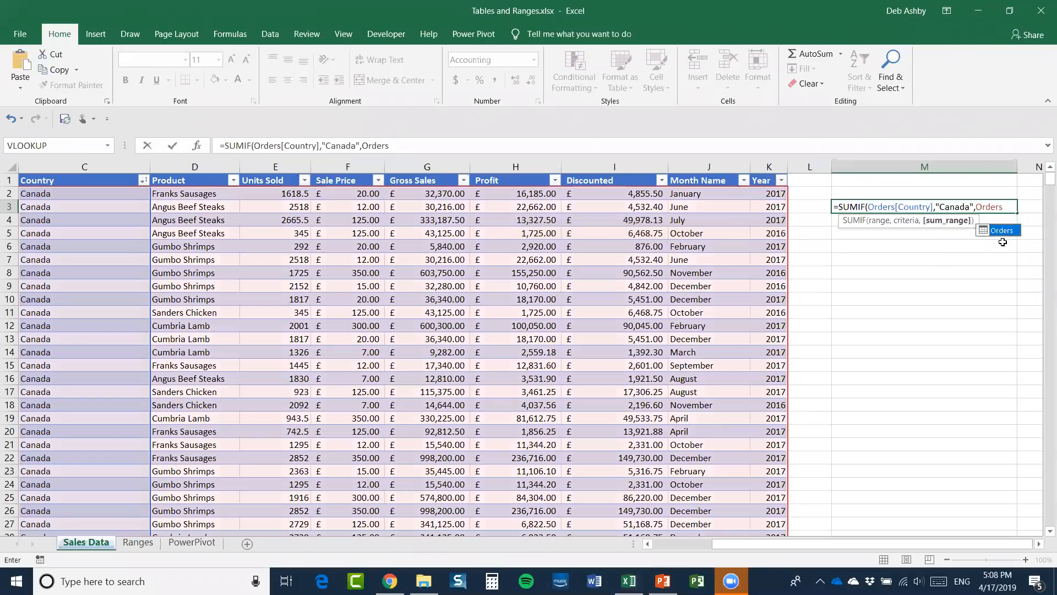
pyautogui.write('[')
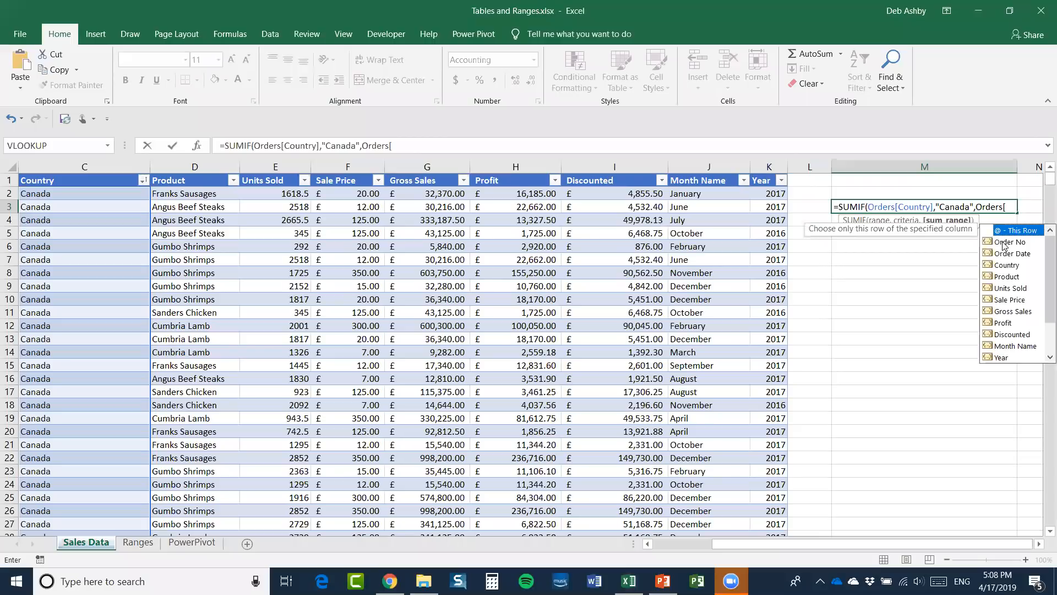
pyautogui.doubleClick(1003, 311)
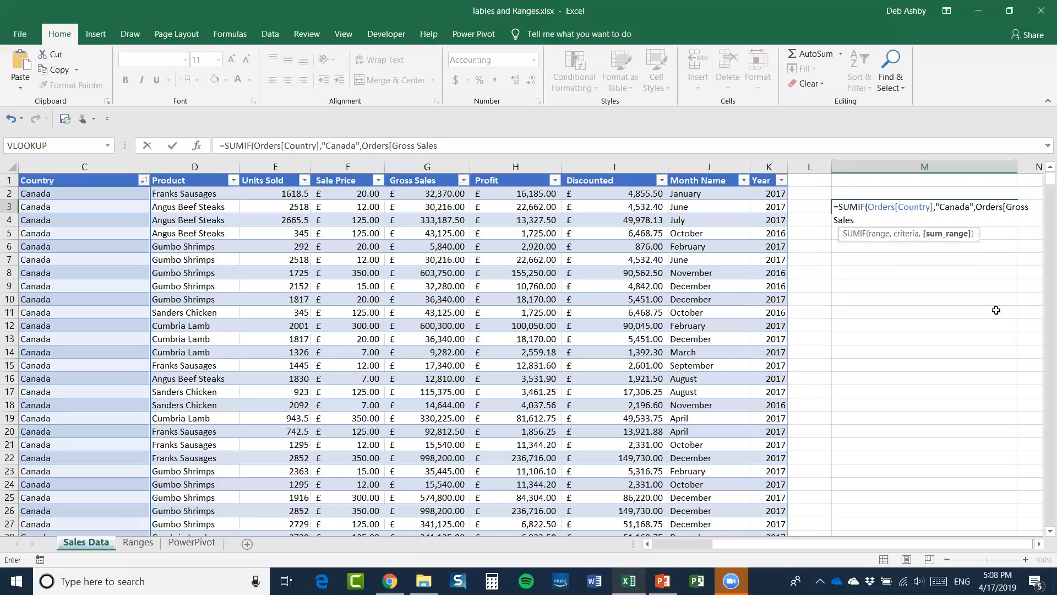
pyautogui.write(']')
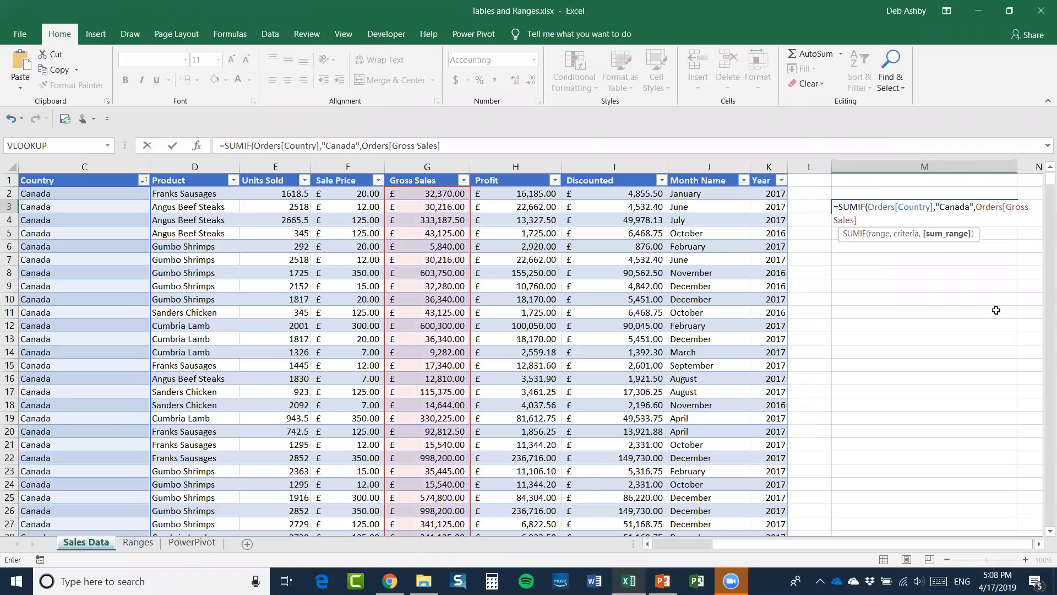
pyautogui.write(')')
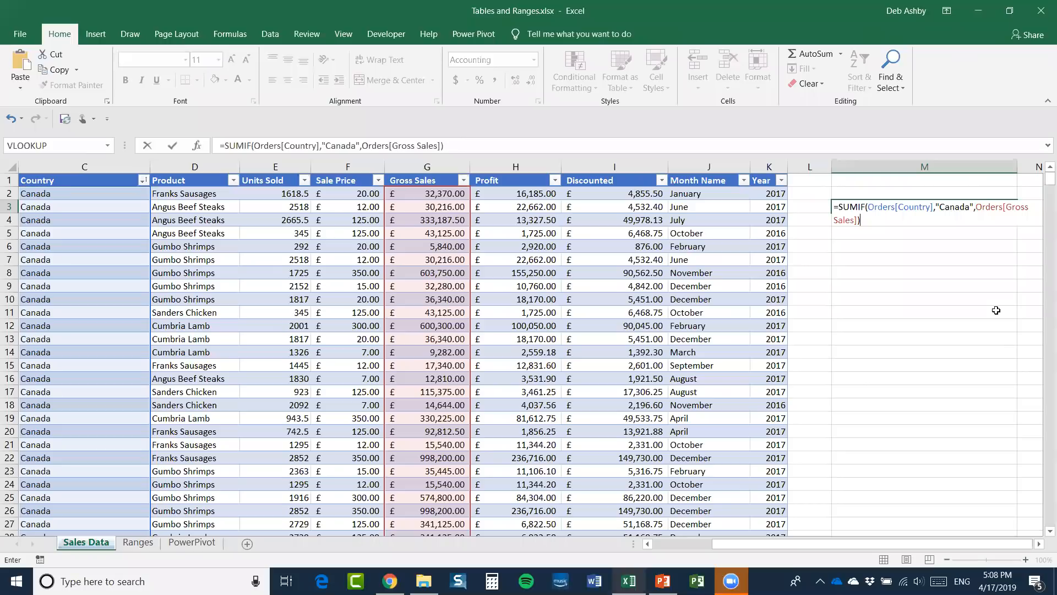
pyautogui.press('Return')
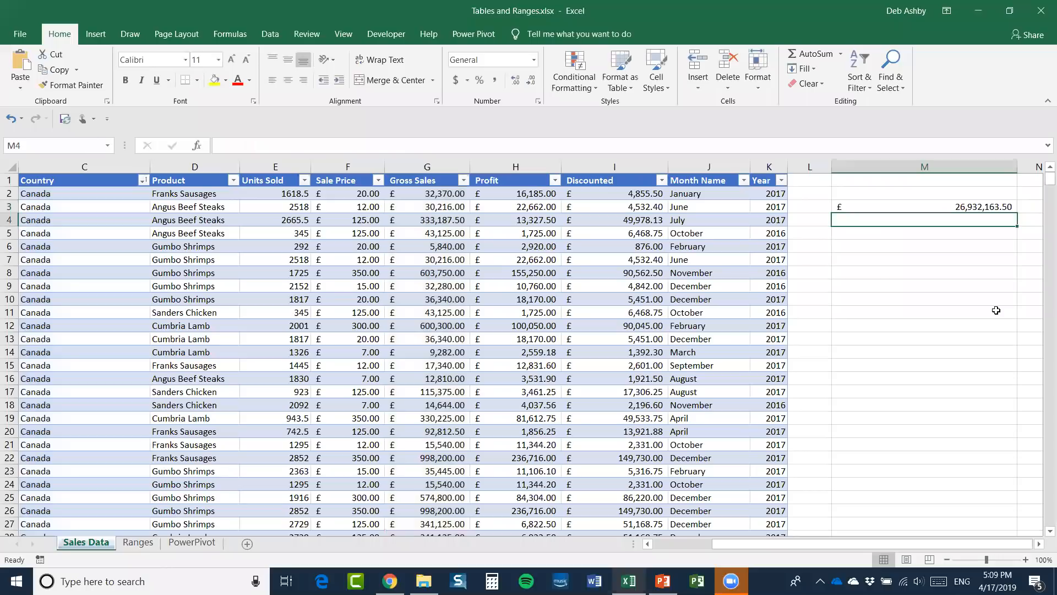
# - Review the SUMIF formula in cell M3 and delete it from the cell
pyautogui.doubleClick(861, 208)
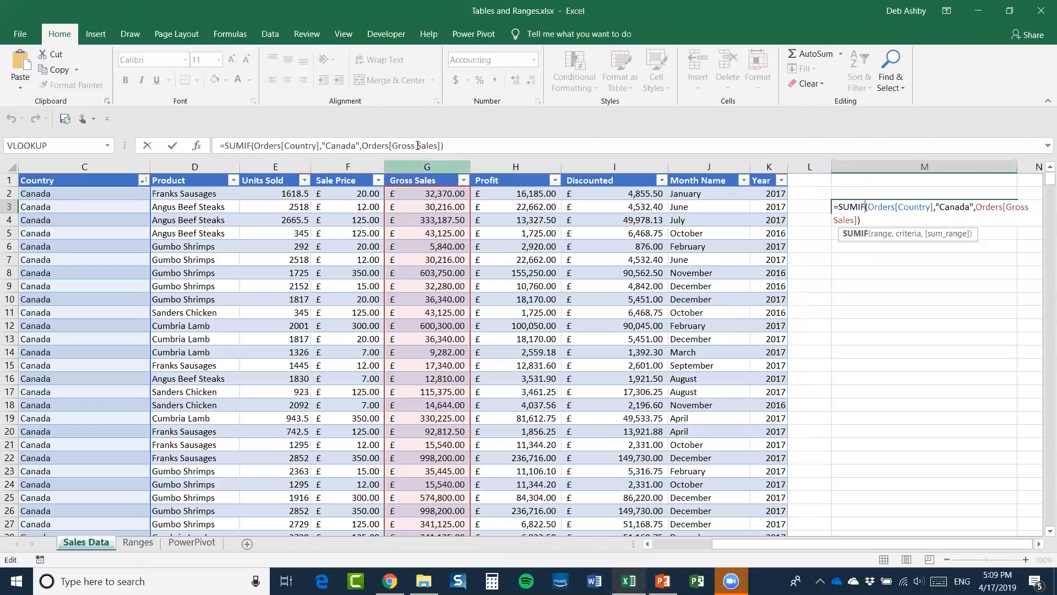
pyautogui.click(449, 146)
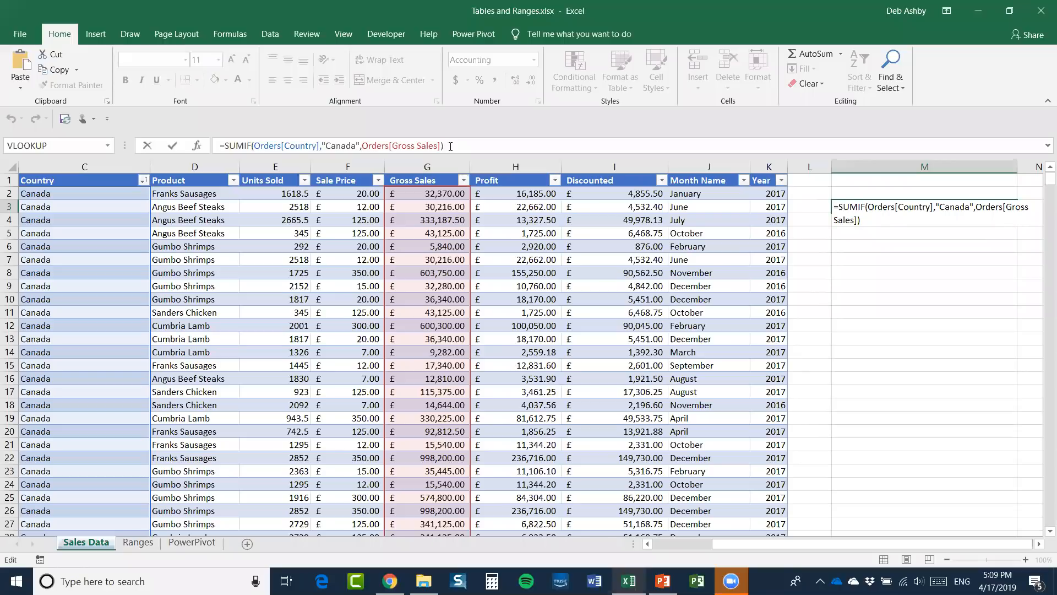
pyautogui.press('Return')
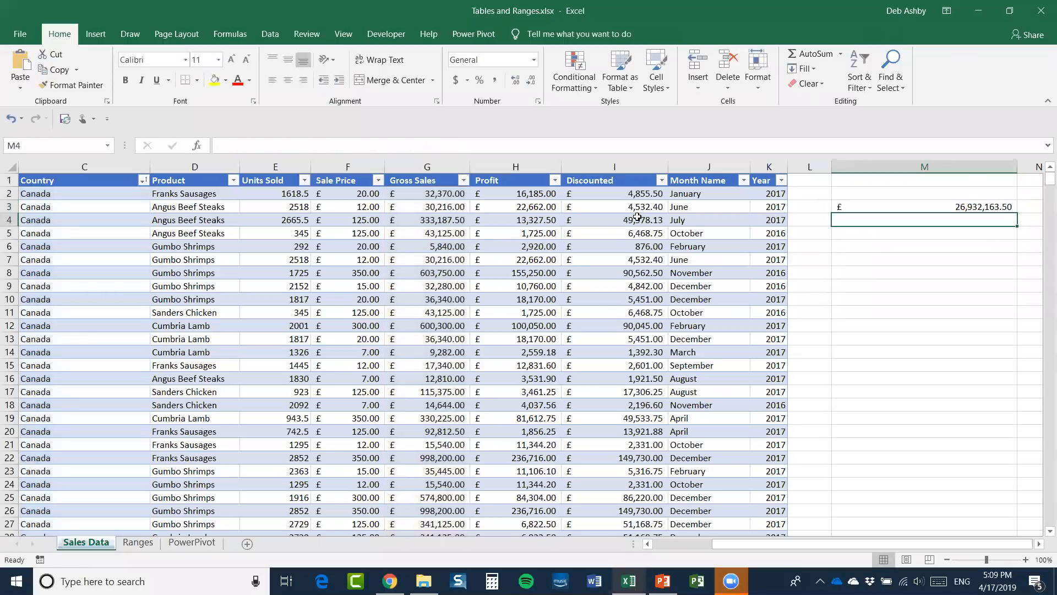
pyautogui.click(929, 209)
pyautogui.press('Delete')
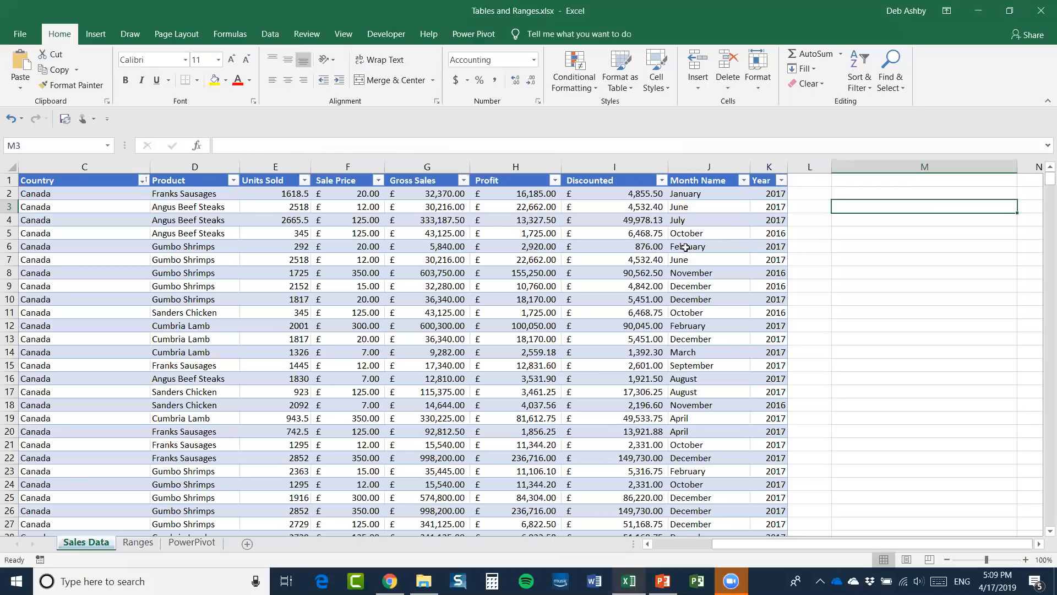
# - Examine how the Orders table's column headings behave when moving down through its rows from a cell inside the table
pyautogui.click(432, 284)
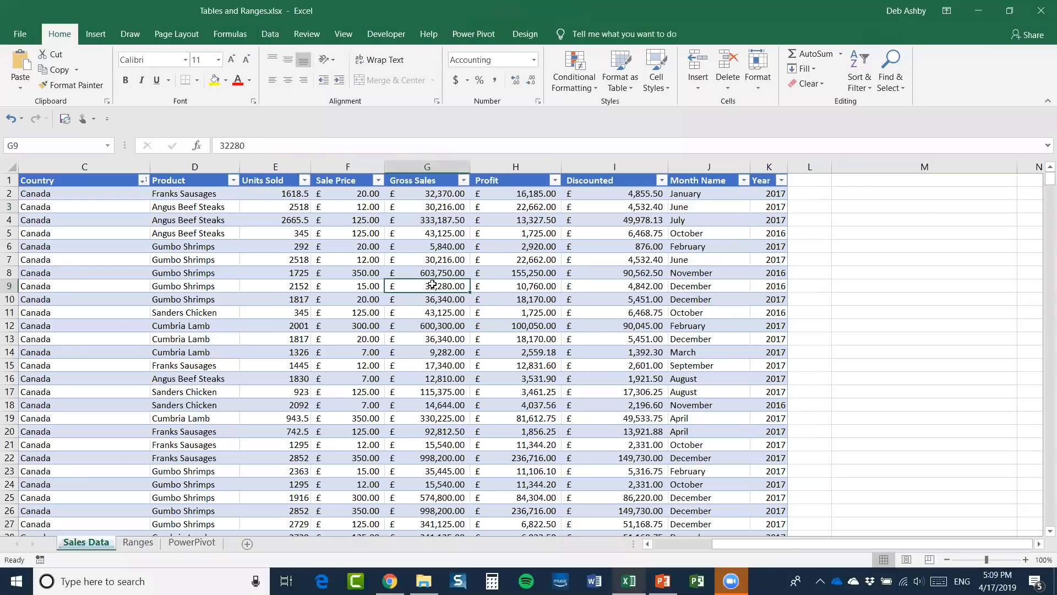
pyautogui.click(350, 268)
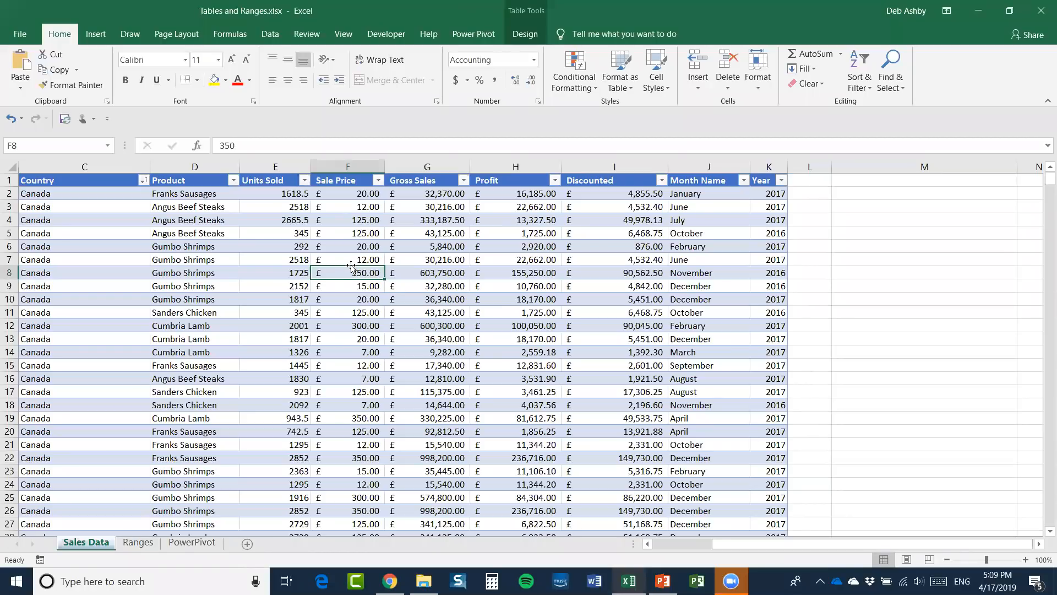
pyautogui.scroll(-4, 353, 266)
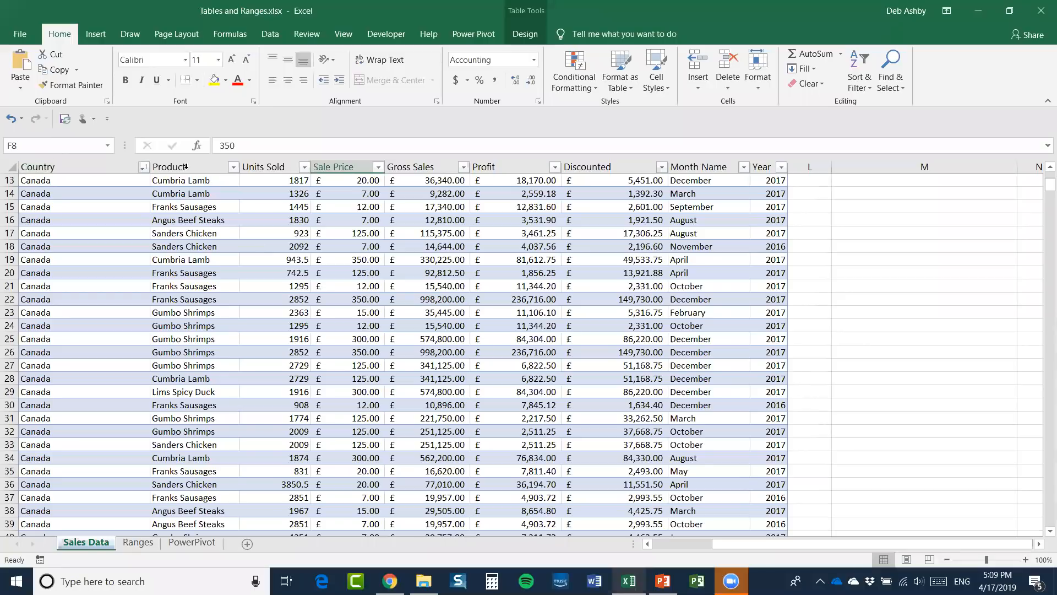
pyautogui.scroll(4, 355, 265)
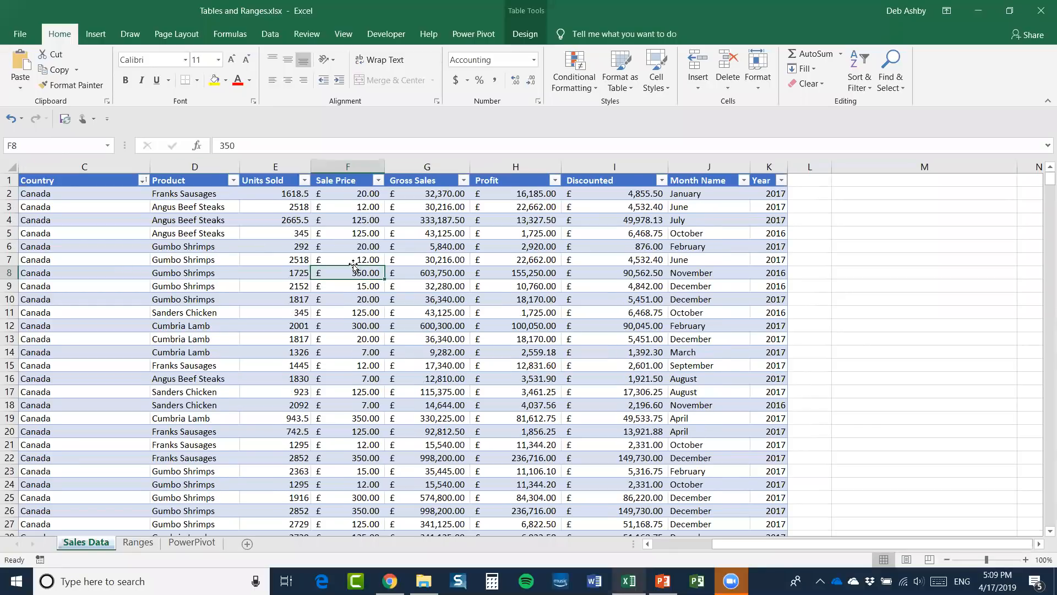
pyautogui.scroll(-5, 353, 266)
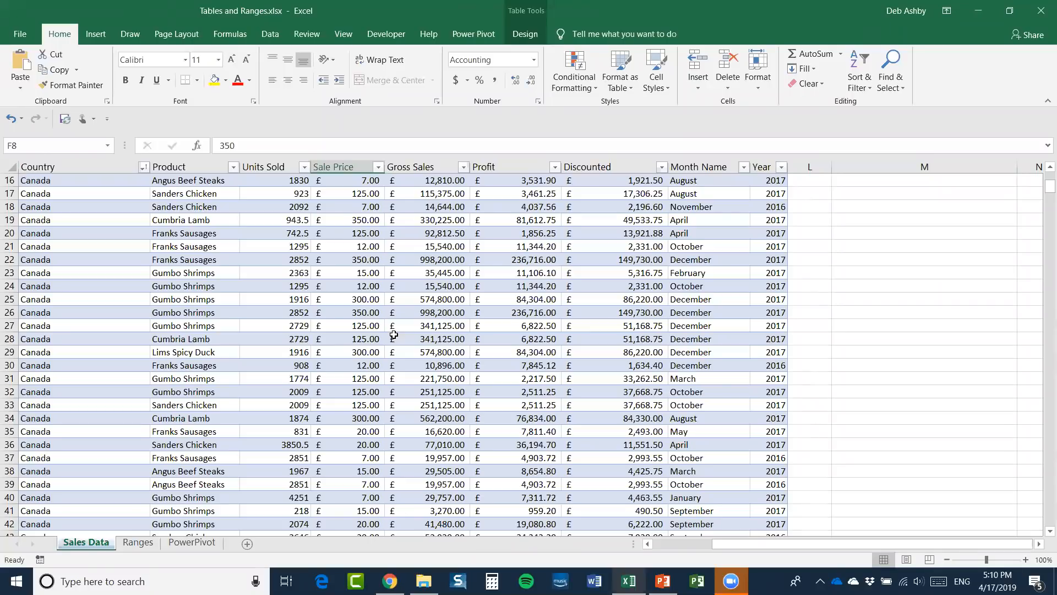
pyautogui.scroll(-9, 391, 336)
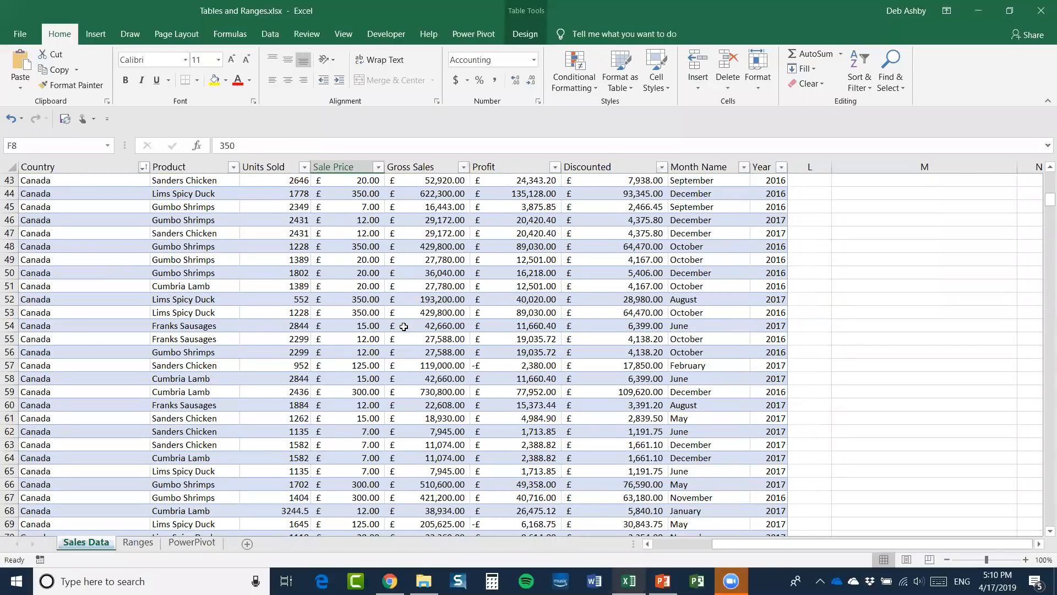
pyautogui.scroll(14, 403, 326)
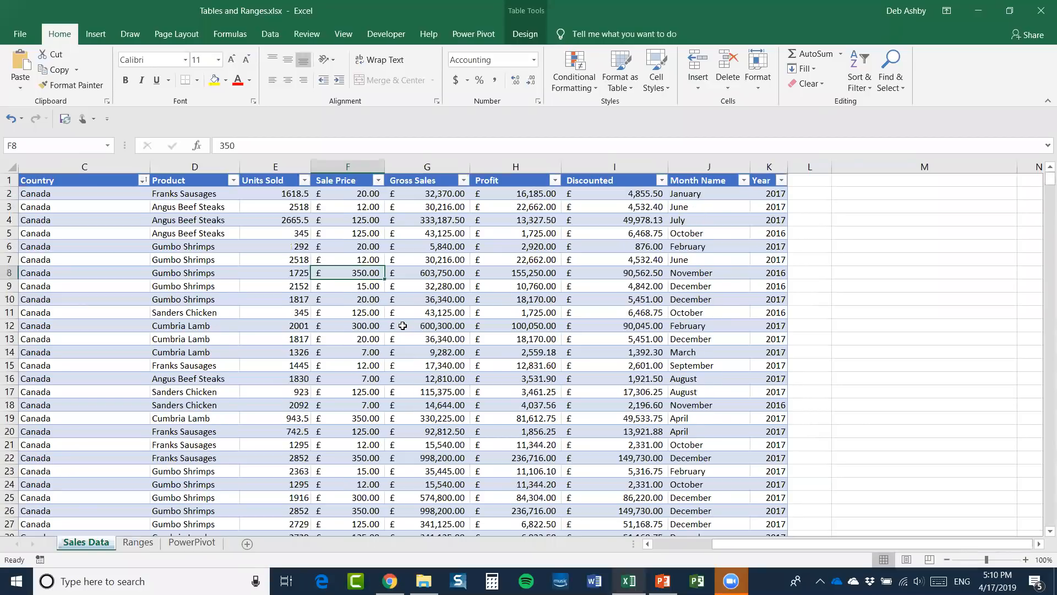
pyautogui.click(361, 313)
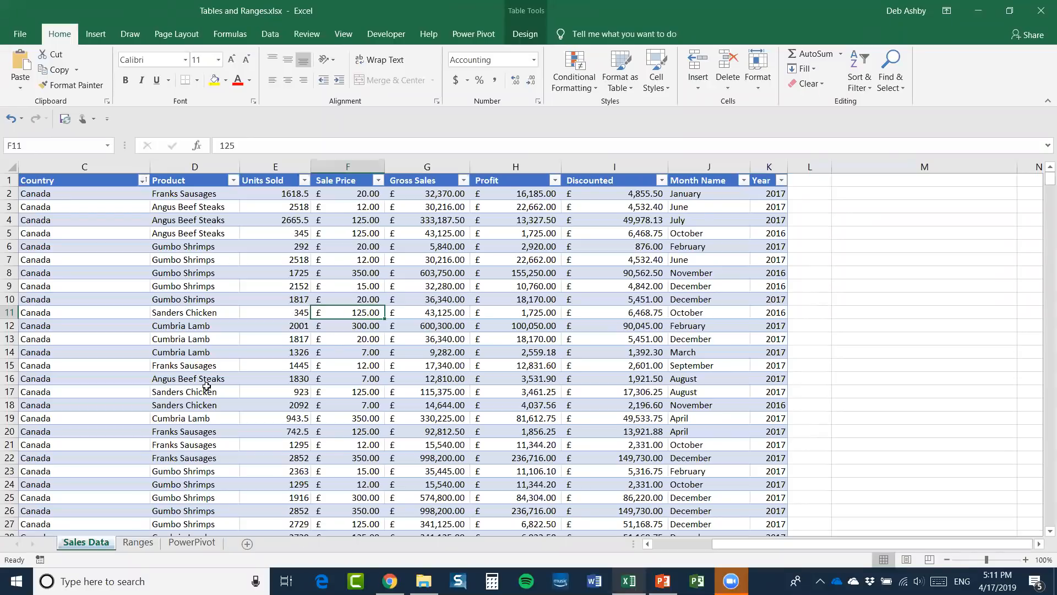
# - Extend the Orders table with a new row 702 below its last record, entering the next consecutive order number in the Order No column
pyautogui.click(203, 343)
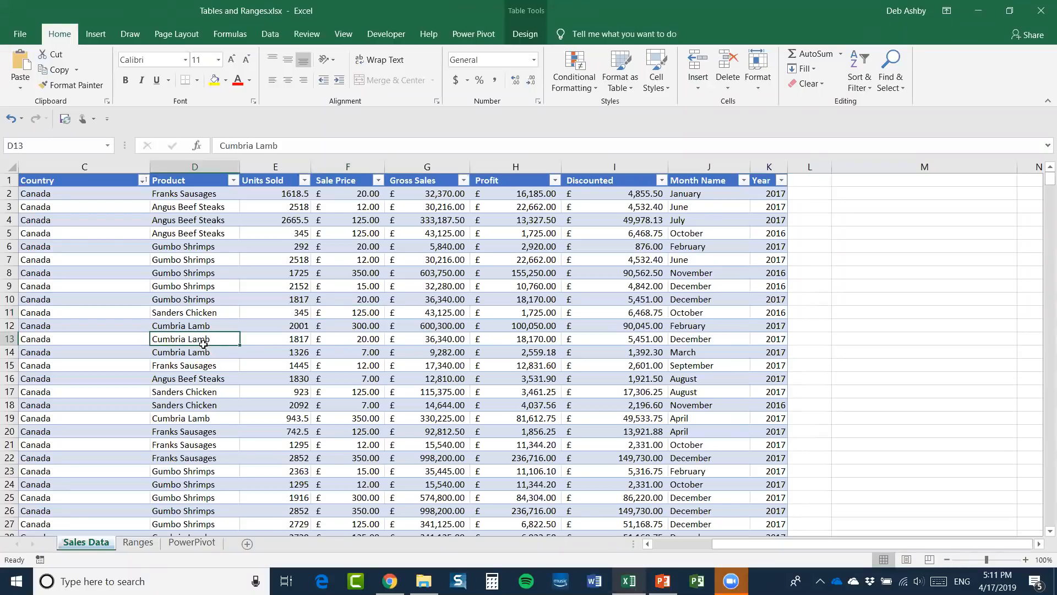
pyautogui.hotkey('ctrl', 'Down')
pyautogui.scroll(-2, 206, 340)
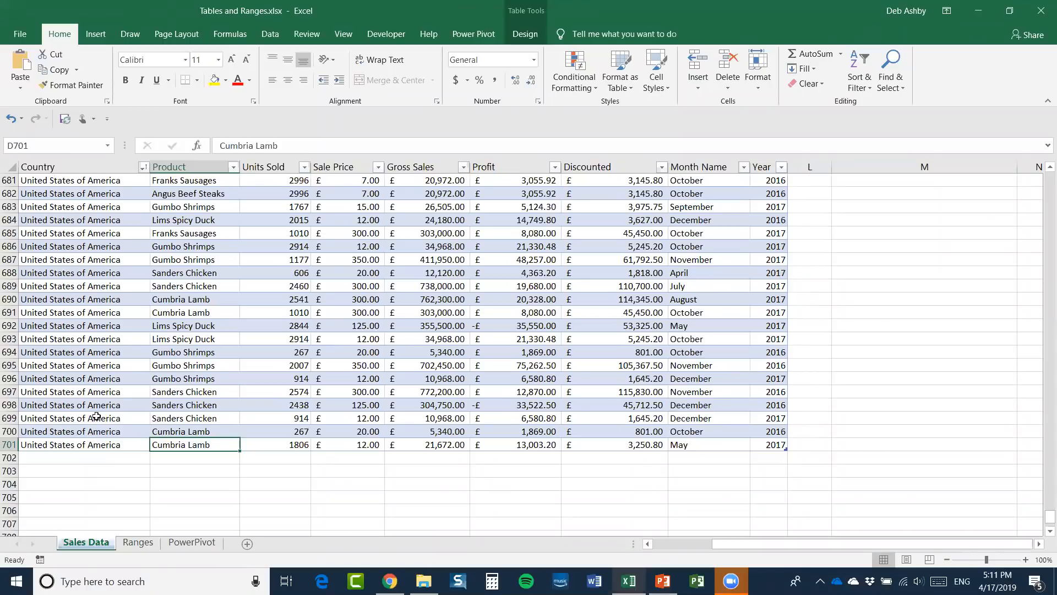
pyautogui.scroll(-1, 265, 436)
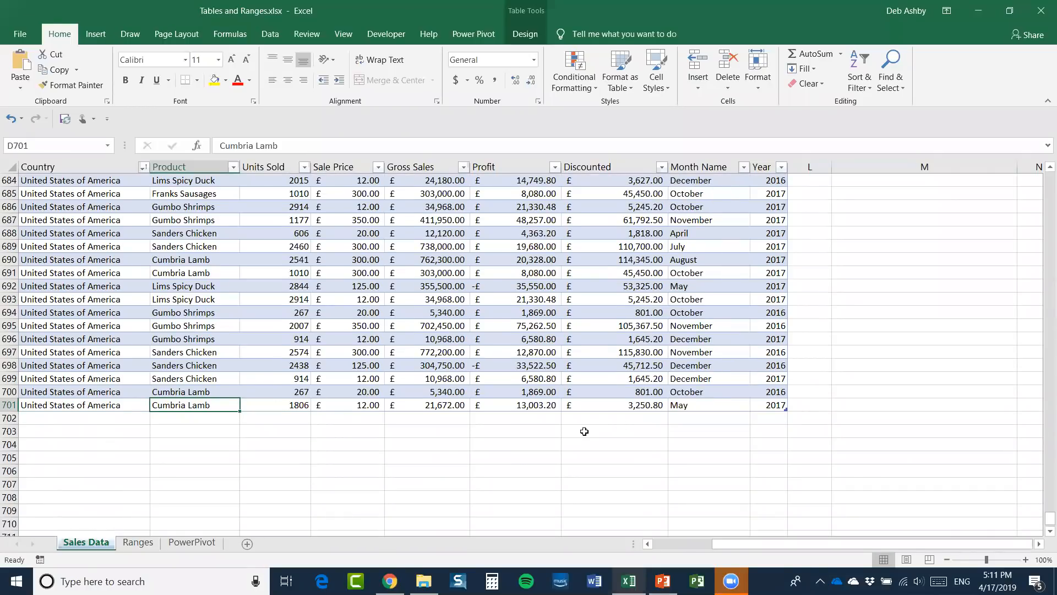
pyautogui.click(95, 419)
pyautogui.click(132, 407)
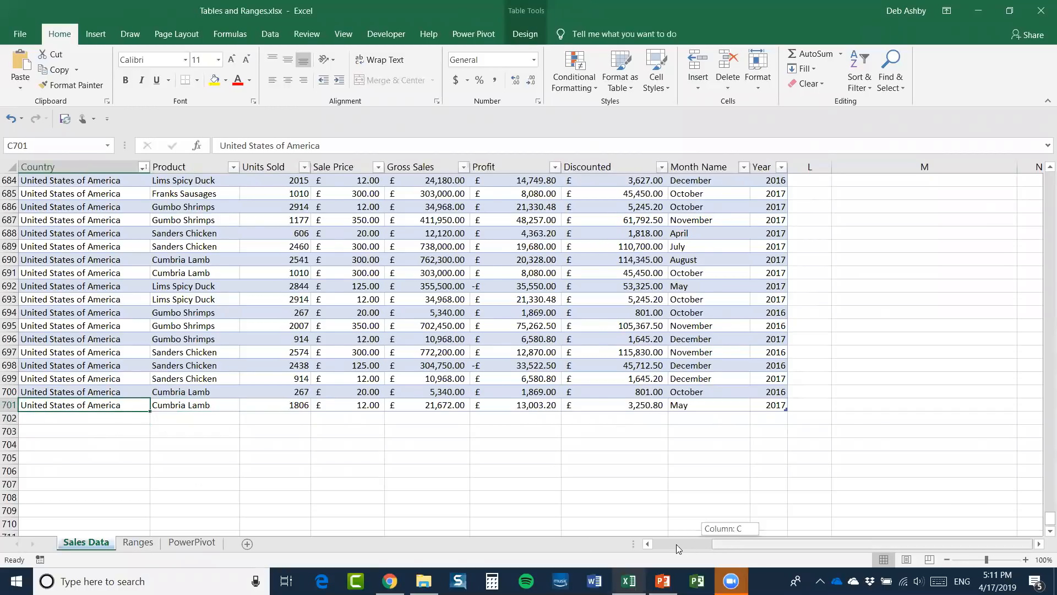
pyautogui.moveTo(676, 544); pyautogui.dragTo(673, 544)
pyautogui.click(84, 407)
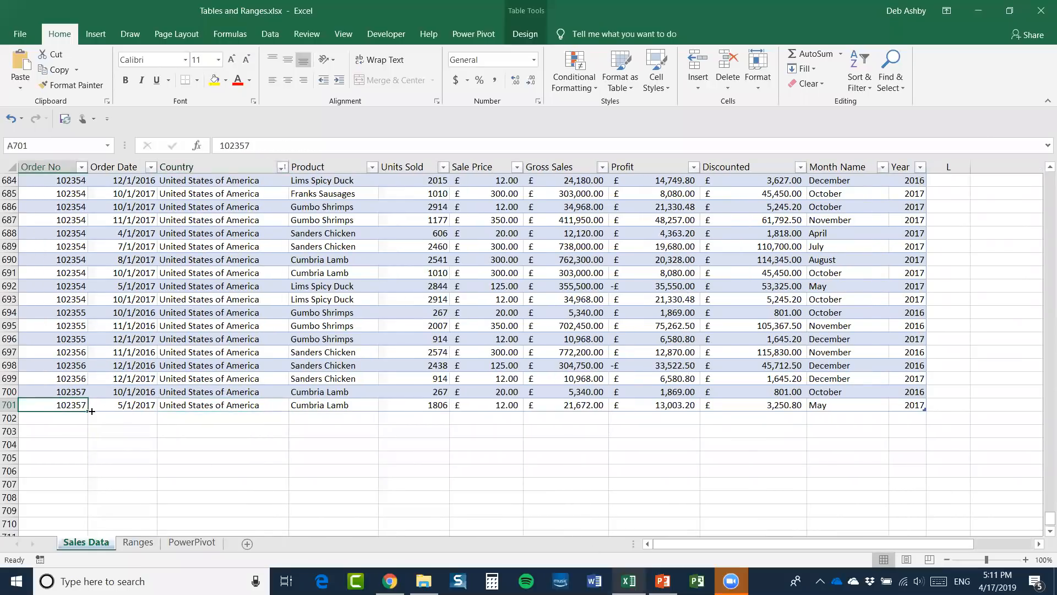
pyautogui.moveTo(87, 410); pyautogui.dragTo(86, 424)
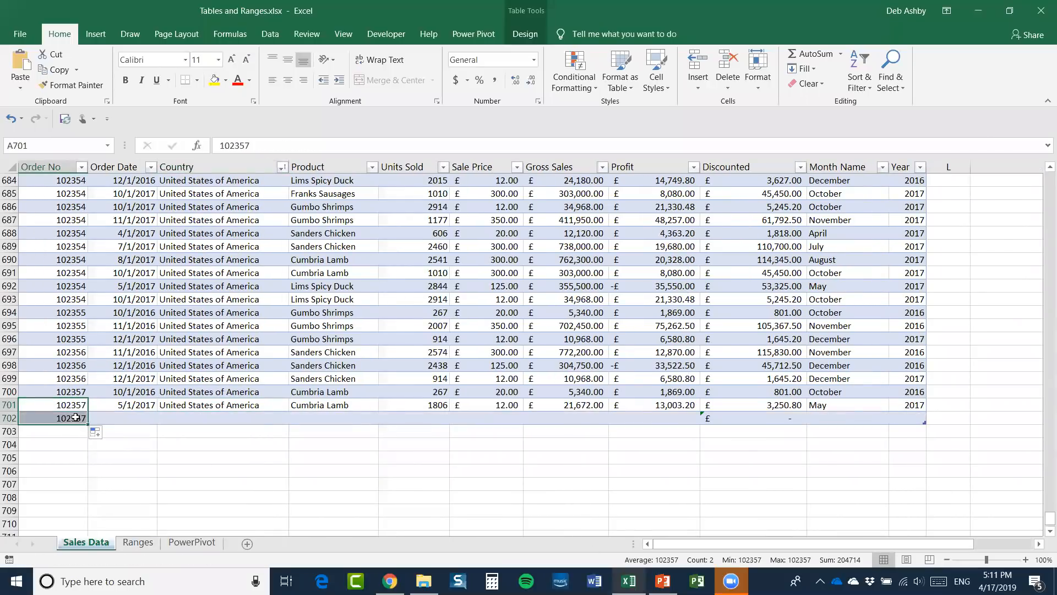
pyautogui.doubleClick(81, 417)
pyautogui.press('BackSpace')
pyautogui.write('8')
# - Fill the rest of row 702, from Order Date through Year, by extending the values of row 701
pyautogui.click(135, 406)
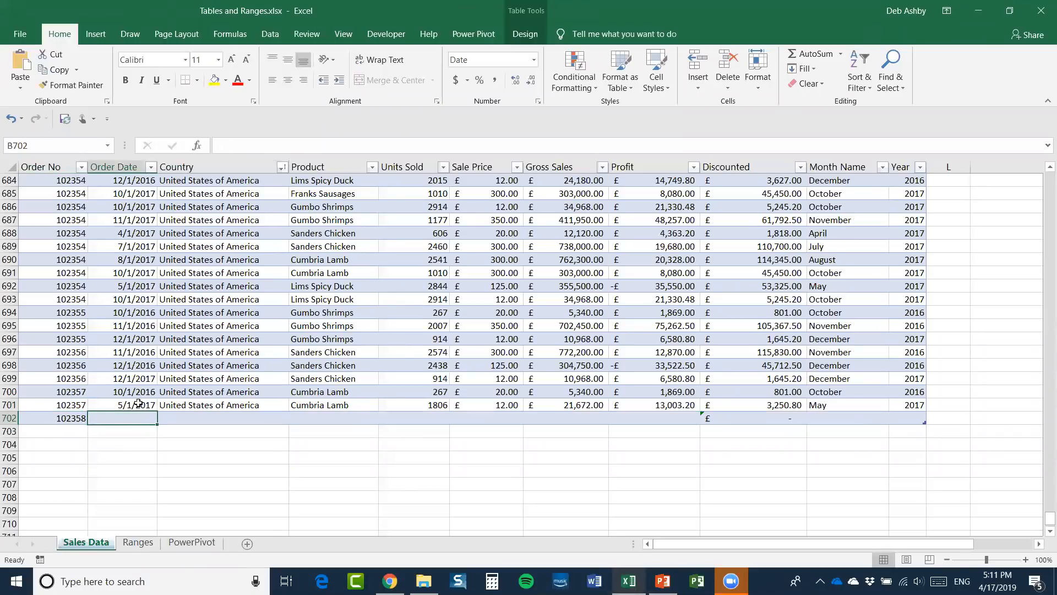
pyautogui.moveTo(147, 406); pyautogui.dragTo(927, 419)
pyautogui.click(528, 471)
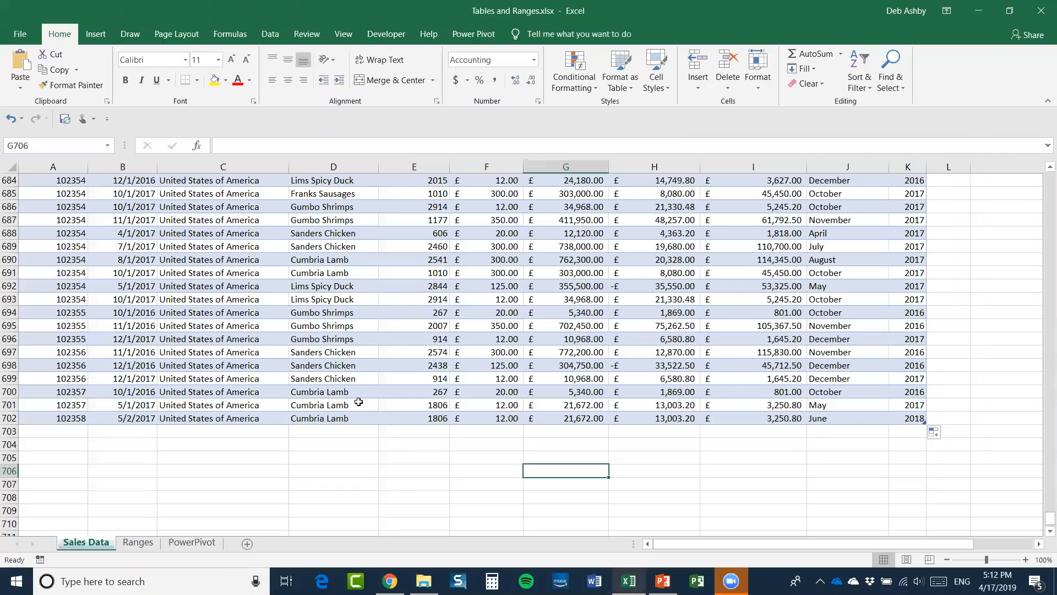
# - Insert the recommended PivotTable "Sum of Profit by Country" based on the Orders table
pyautogui.scroll(20, 358, 402)
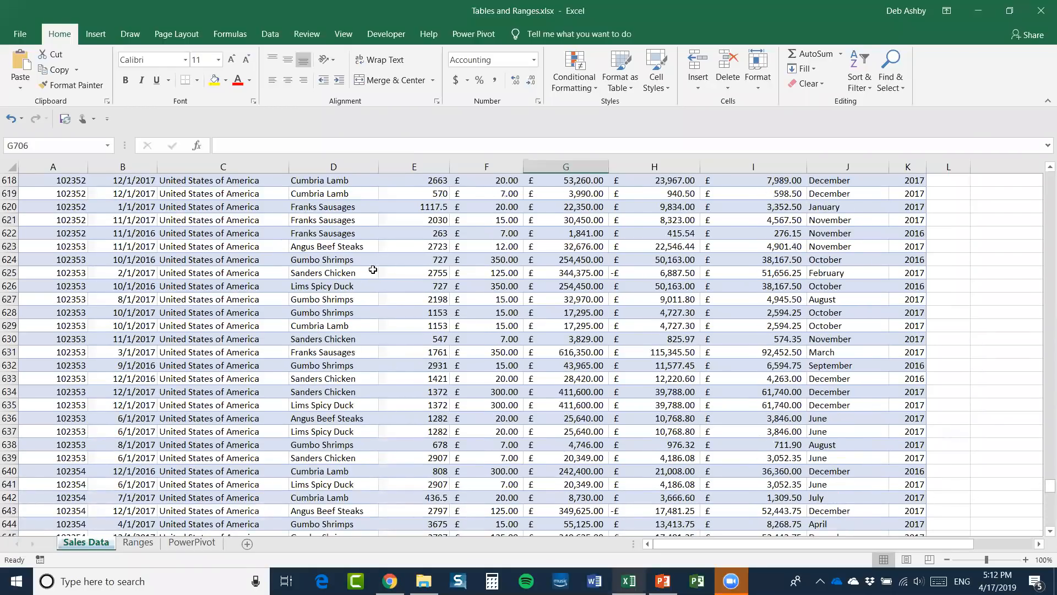
pyautogui.click(341, 272)
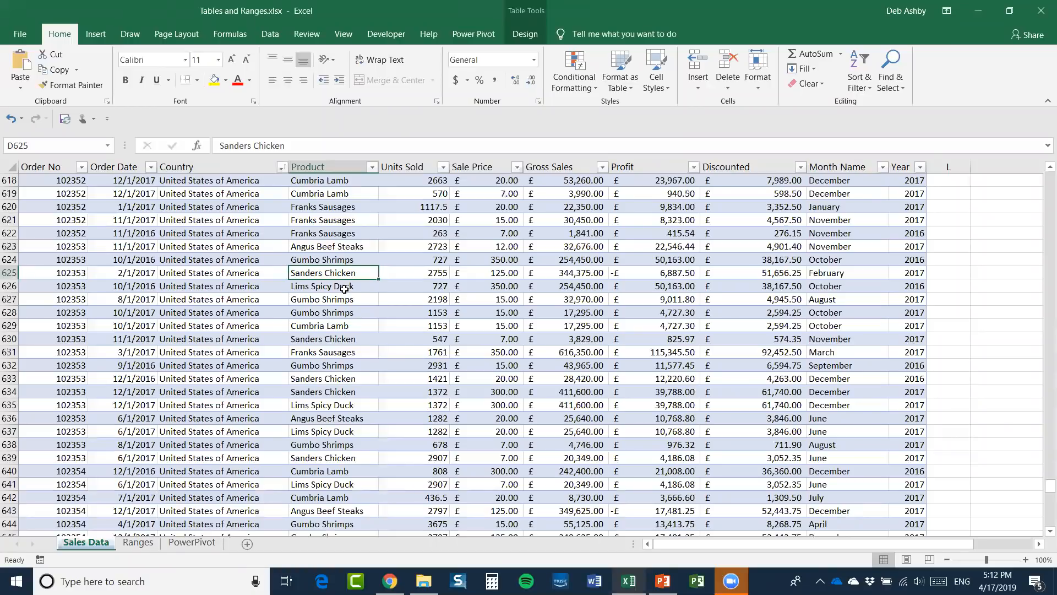
pyautogui.click(97, 40)
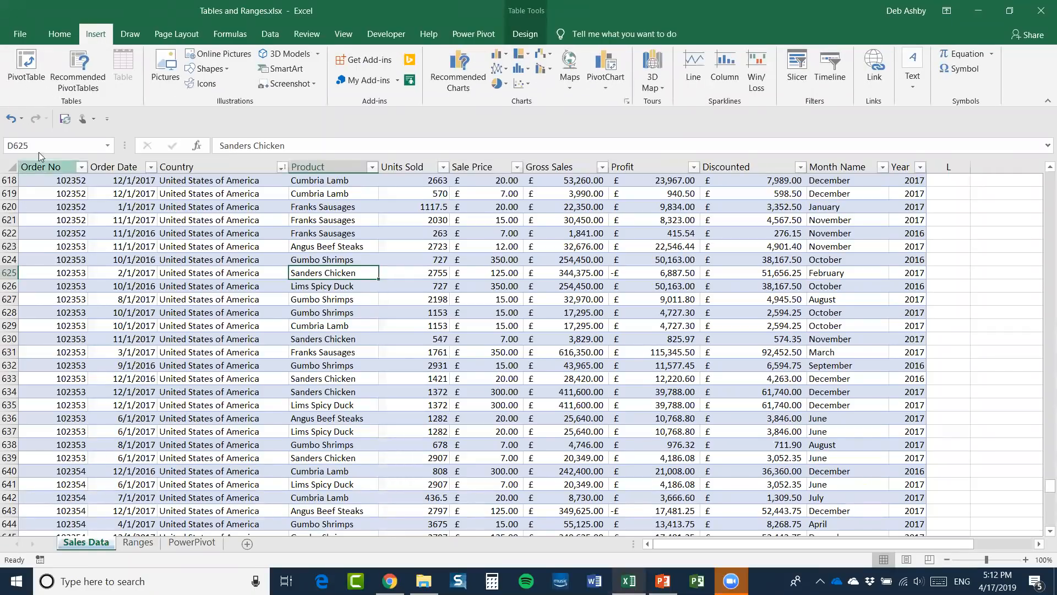
pyautogui.click(83, 69)
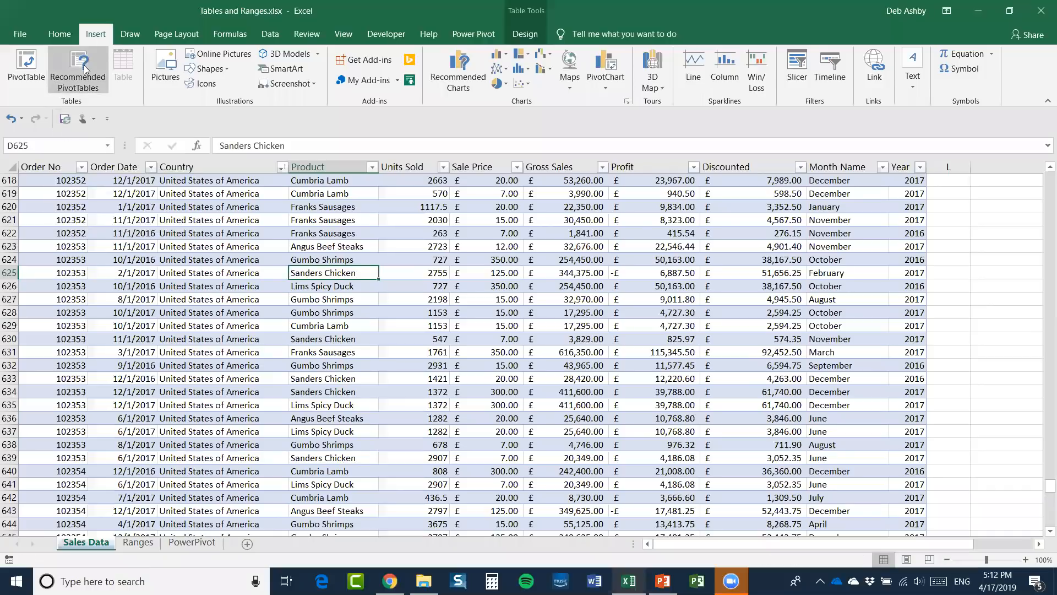
pyautogui.moveTo(720, 113); pyautogui.dragTo(586, 82)
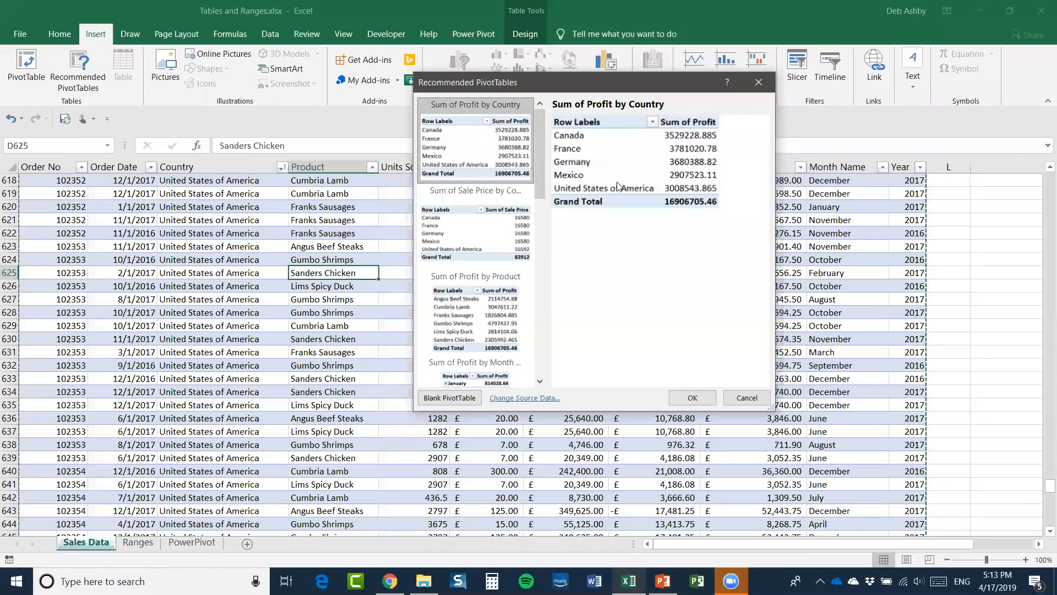
pyautogui.click(694, 398)
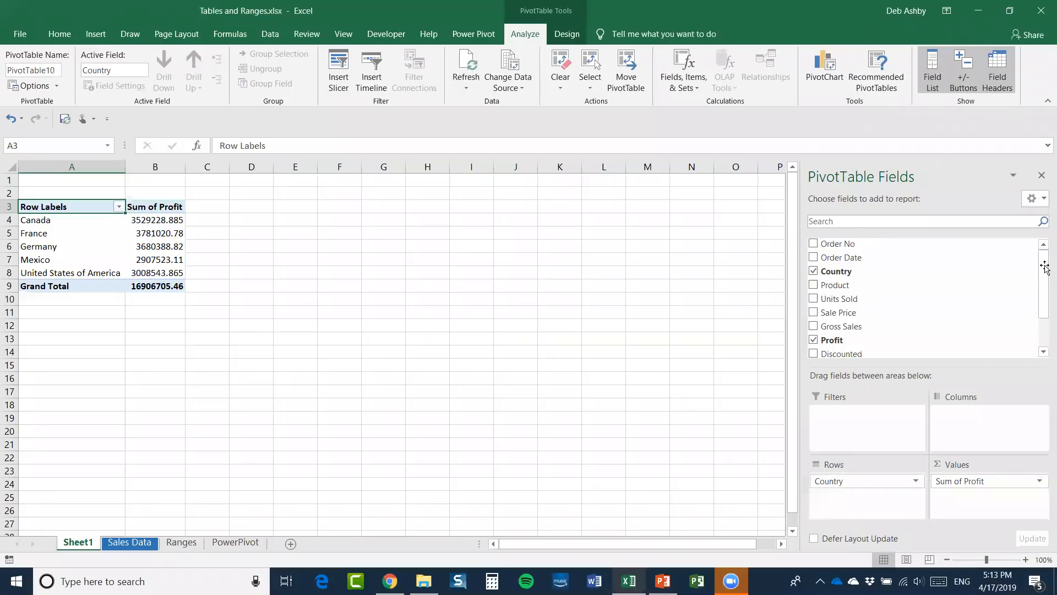
# - Rename the new PivotTable worksheet as Pivot
pyautogui.rightClick(87, 544)
pyautogui.click(109, 414)
pyautogui.write('Pivot')
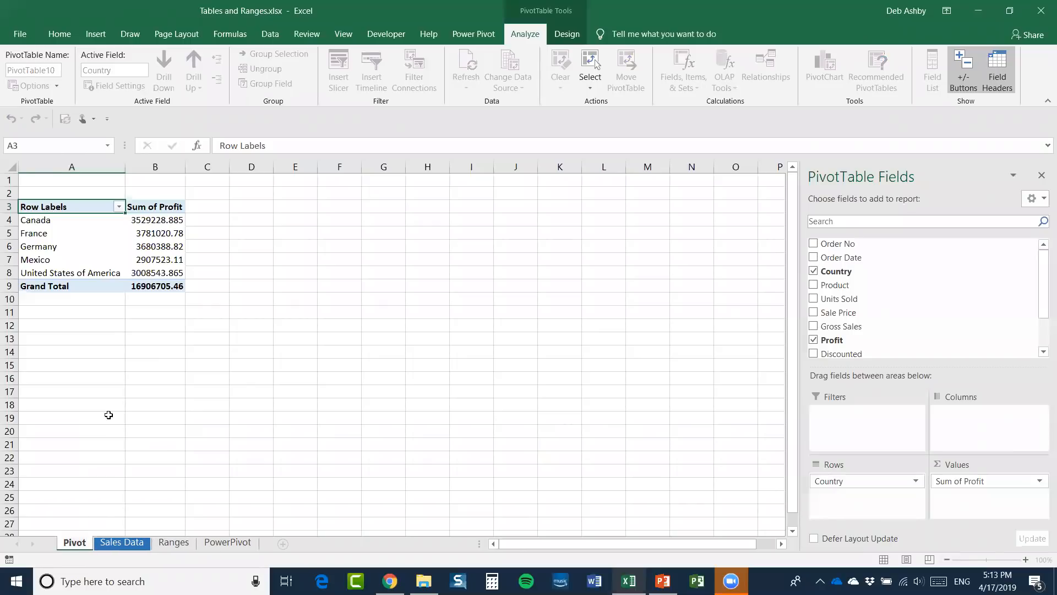
pyautogui.click(326, 315)
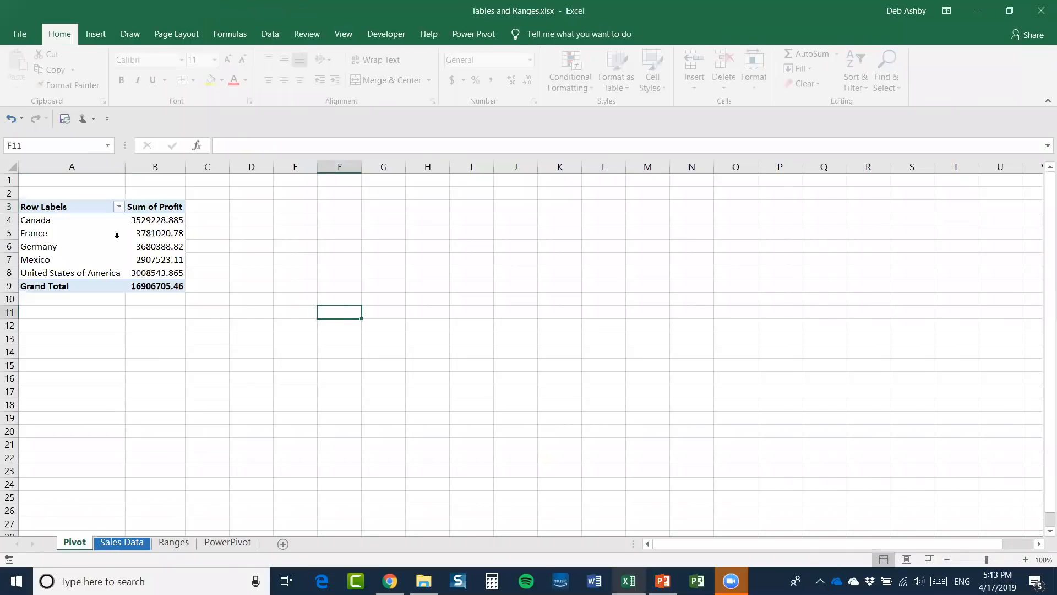
# - Select the whole PivotTable on the Pivot sheet and name it Profit
pyautogui.click(324, 246)
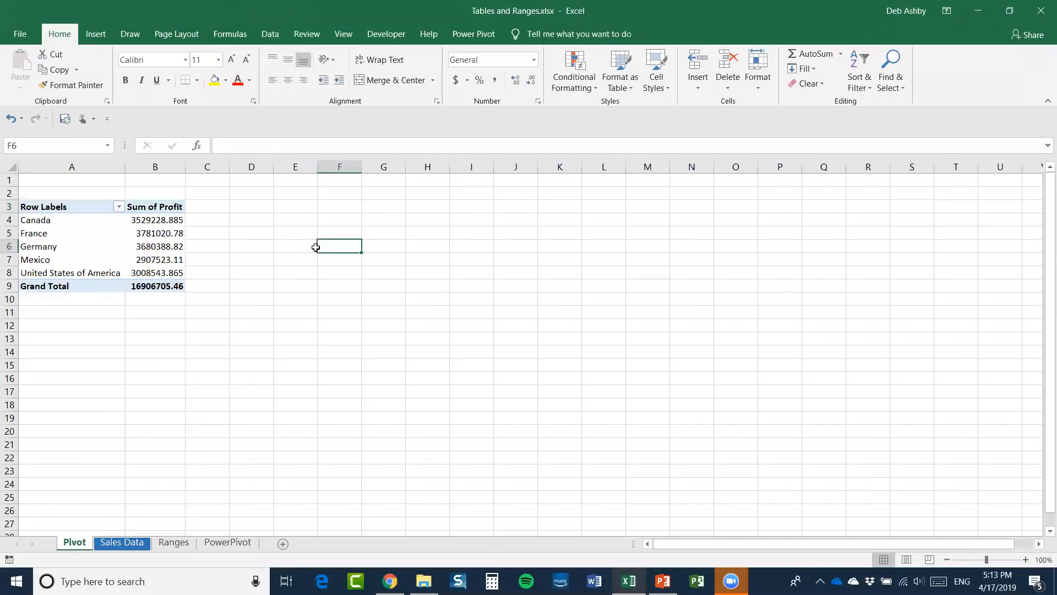
pyautogui.click(79, 236)
pyautogui.moveTo(60, 206); pyautogui.dragTo(165, 286)
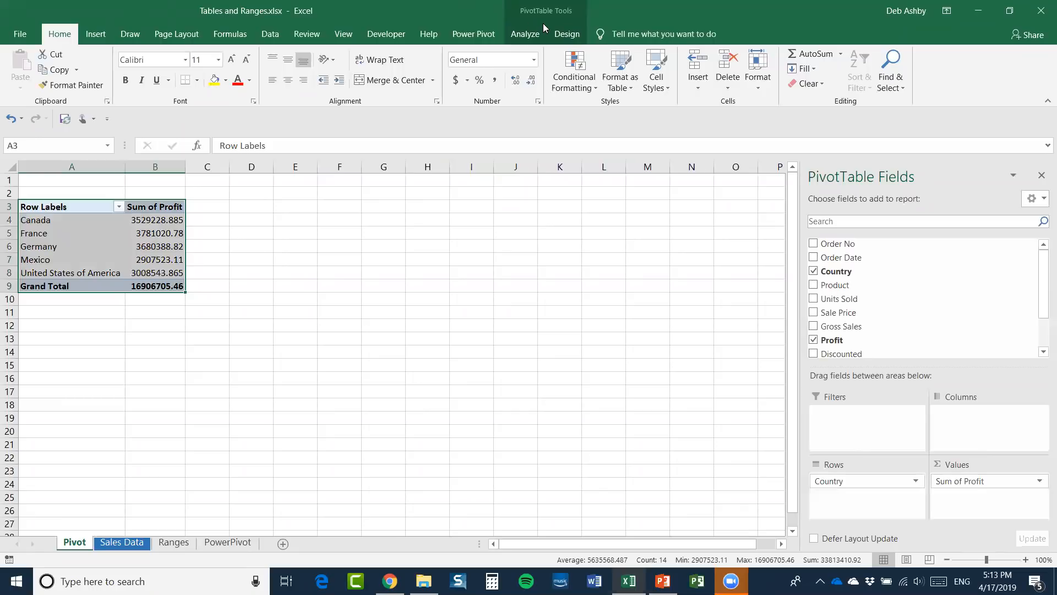
pyautogui.click(567, 34)
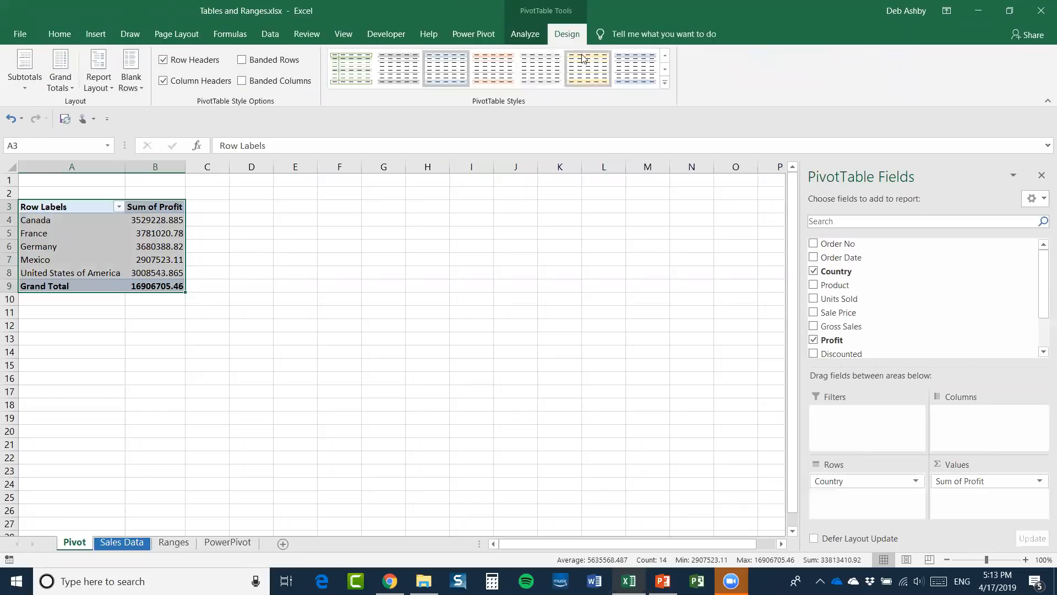
pyautogui.click(524, 34)
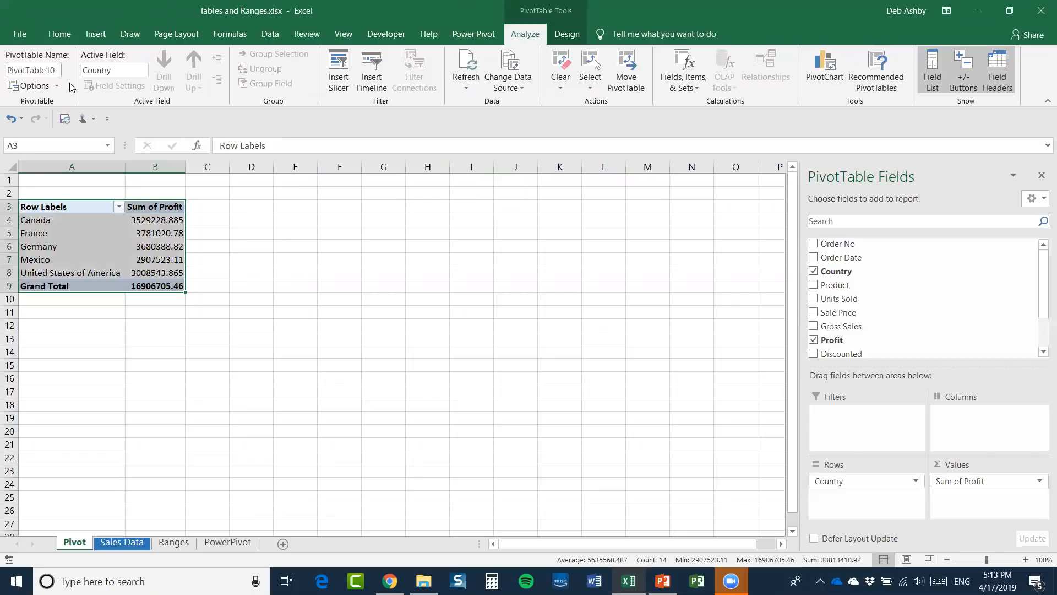
pyautogui.doubleClick(31, 70)
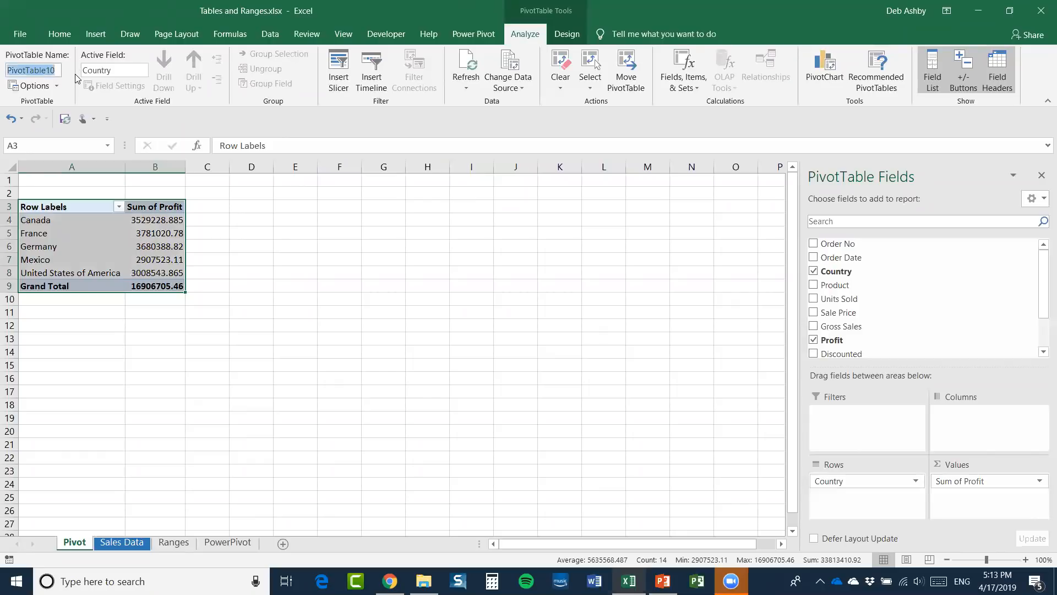
pyautogui.write('Profit')
pyautogui.press('Return')
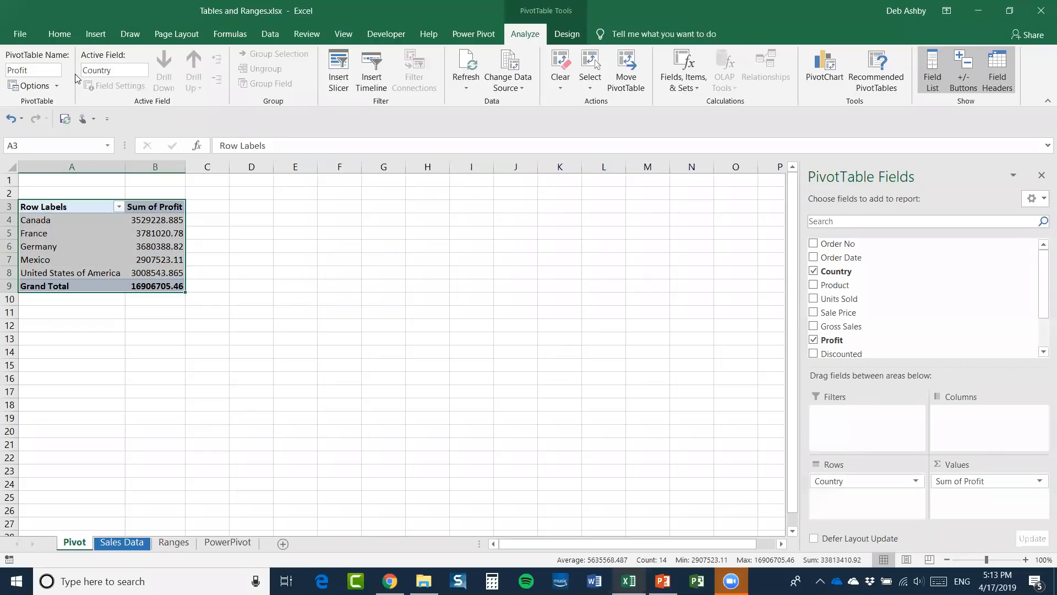
# - Insert a clustered column PivotChart from the Profit PivotTable and place it beside the table, clear of its values
pyautogui.click(127, 248)
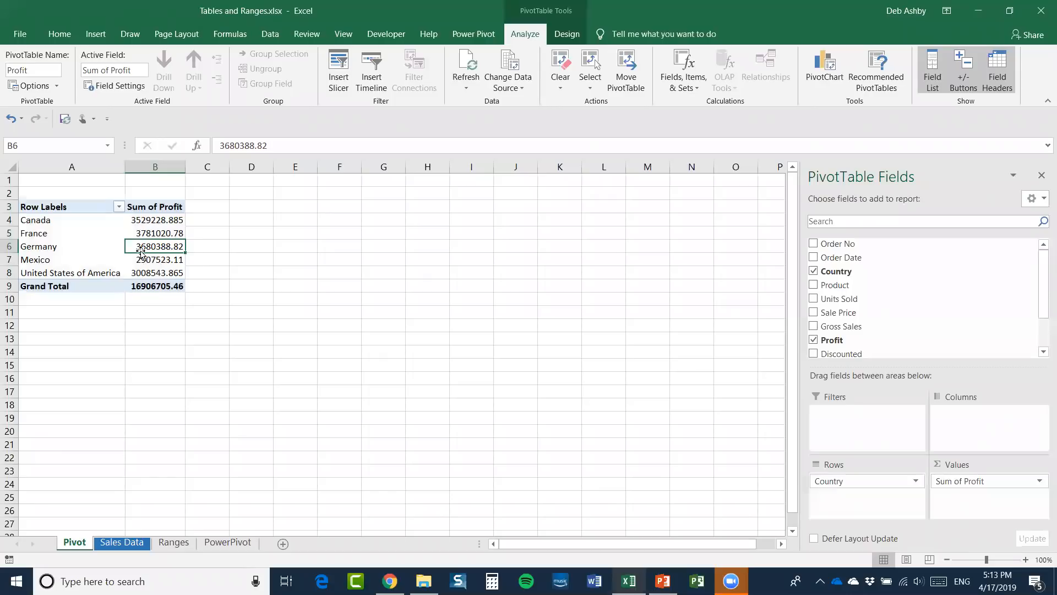
pyautogui.click(1025, 561)
pyautogui.click(1025, 560)
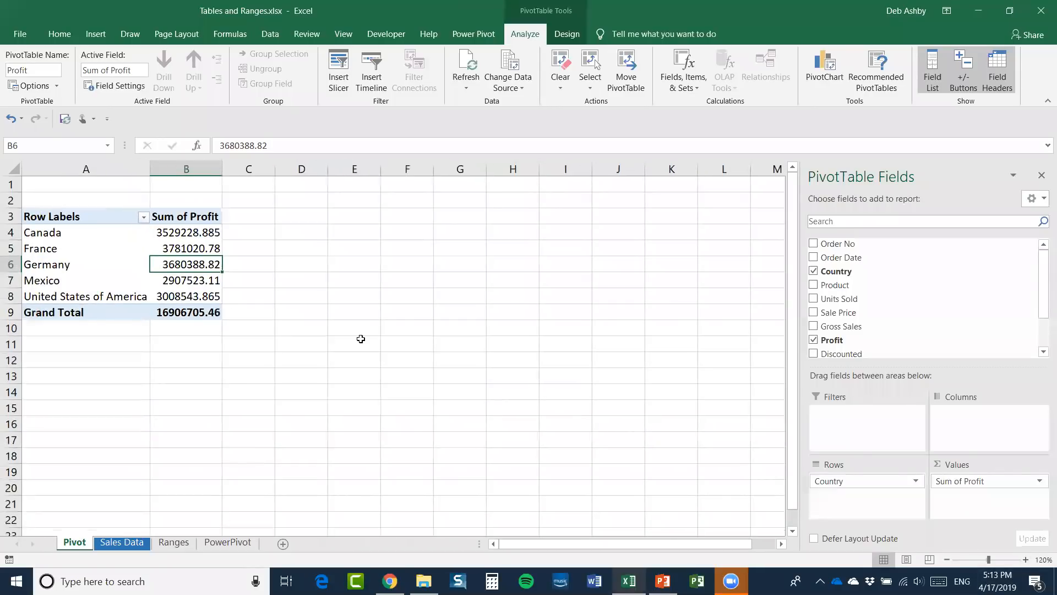
pyautogui.click(183, 281)
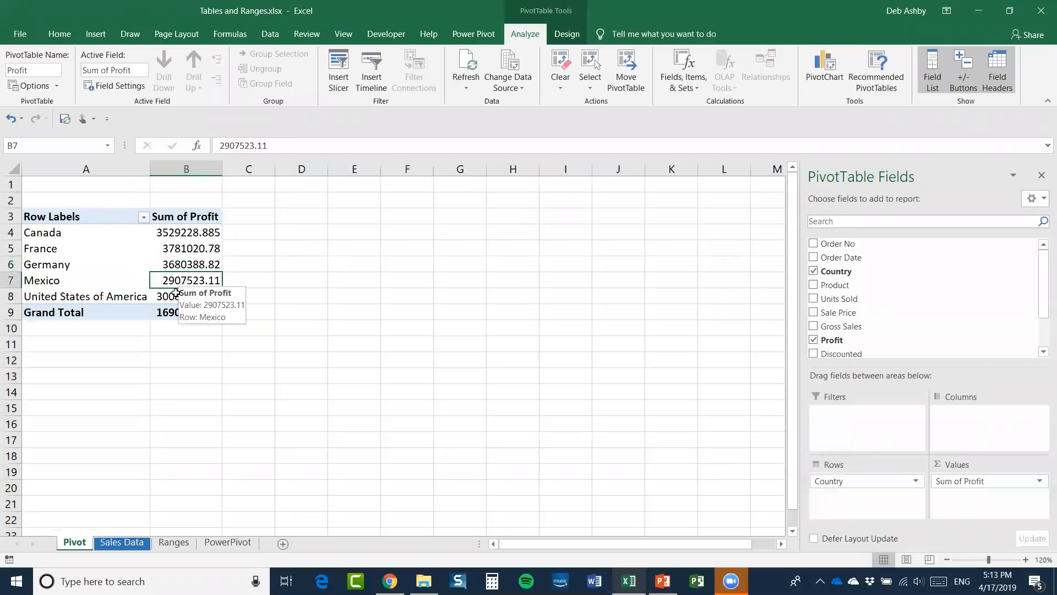
pyautogui.click(823, 71)
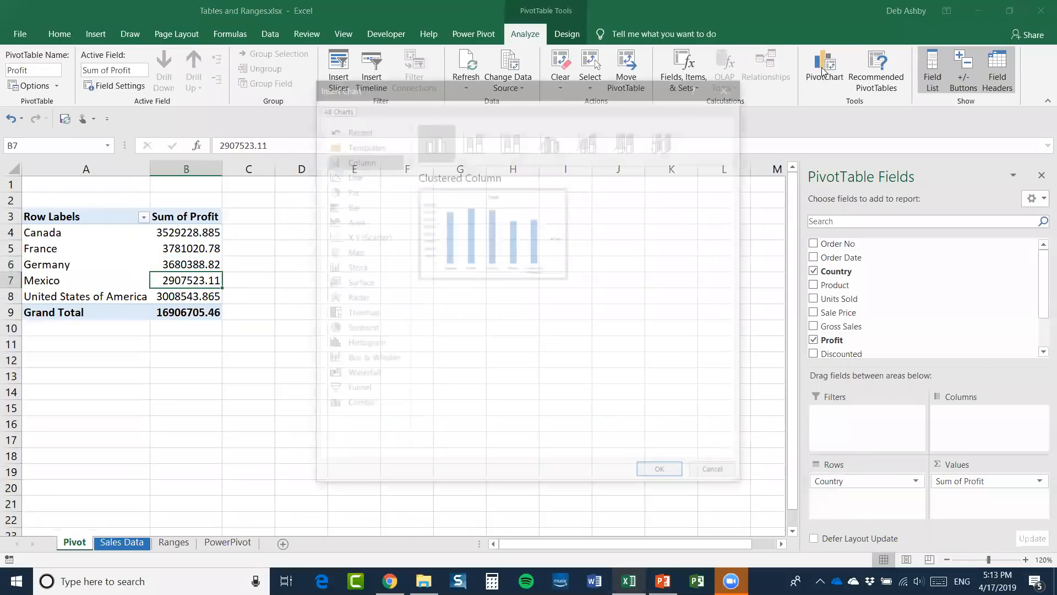
pyautogui.click(642, 478)
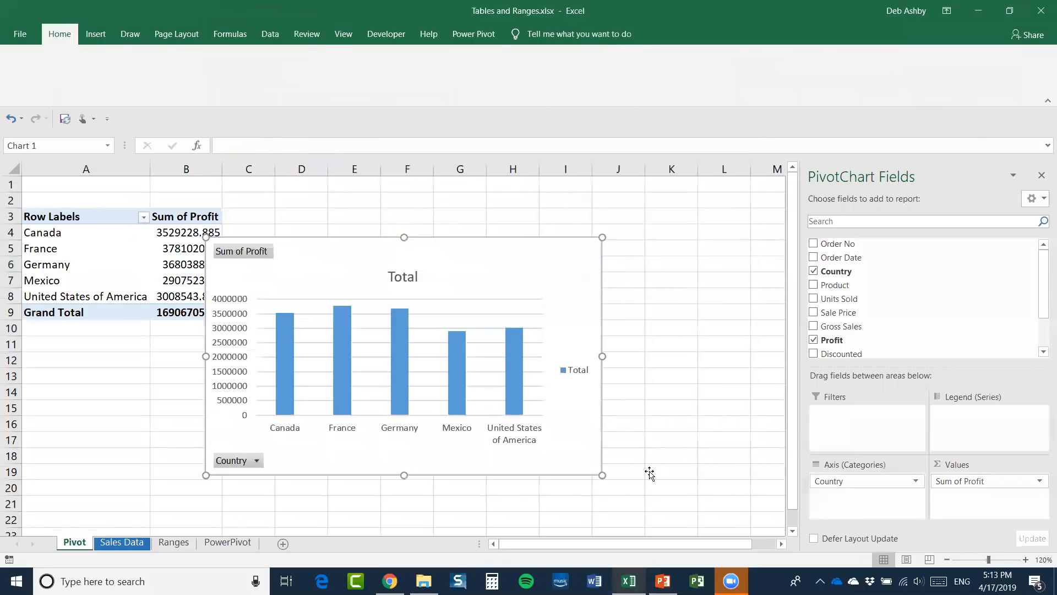
pyautogui.moveTo(484, 263); pyautogui.dragTo(556, 227)
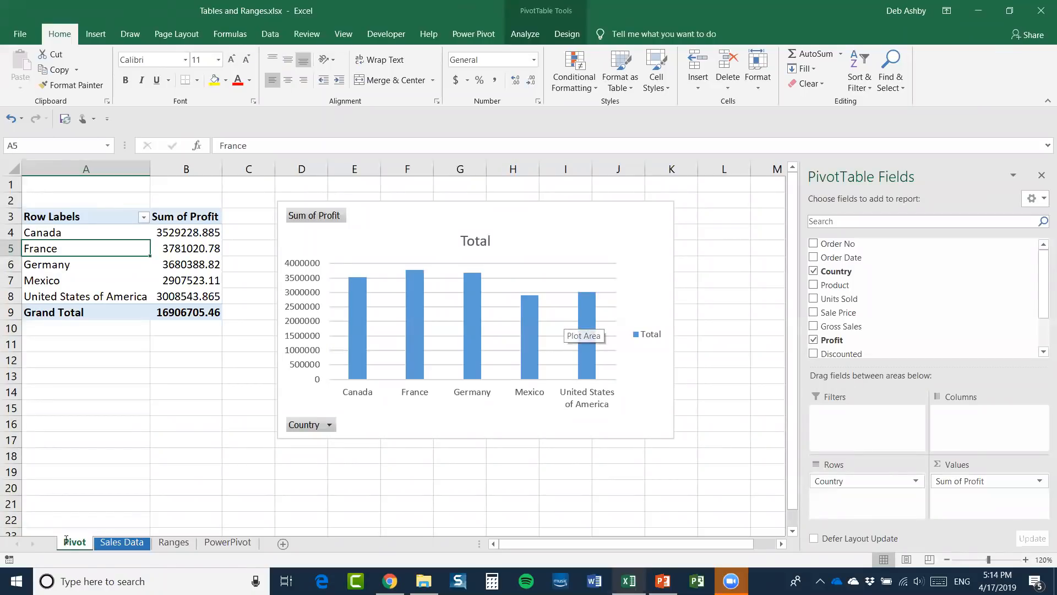
# - Extend the Orders table on the Sales Data sheet down to row 716 by filling the record in row 702 downward
pyautogui.click(129, 544)
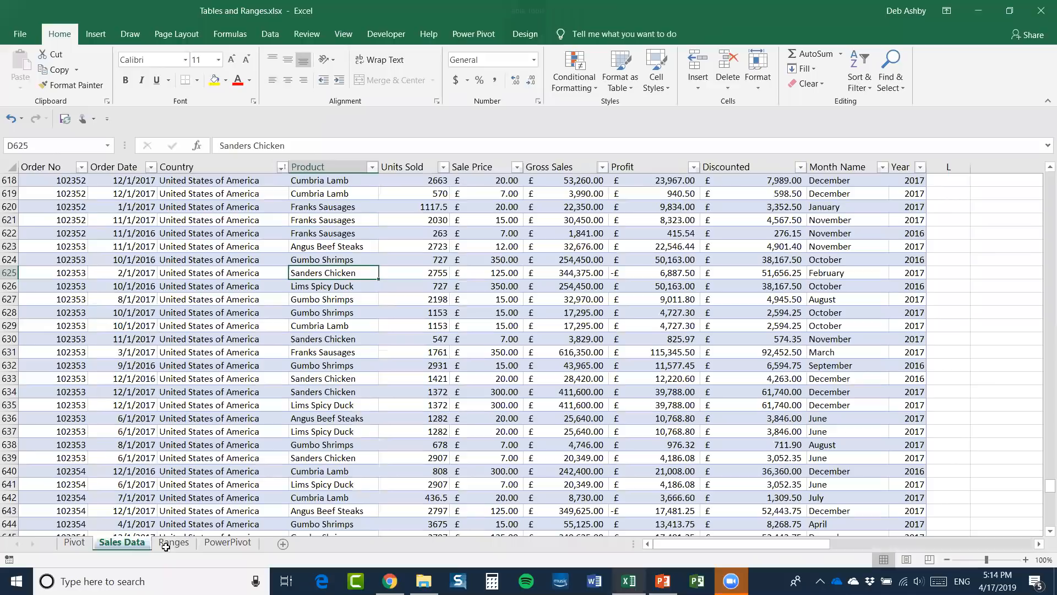
pyautogui.click(316, 403)
pyautogui.hotkey('ctrl', 'Down')
pyautogui.scroll(-2, 339, 407)
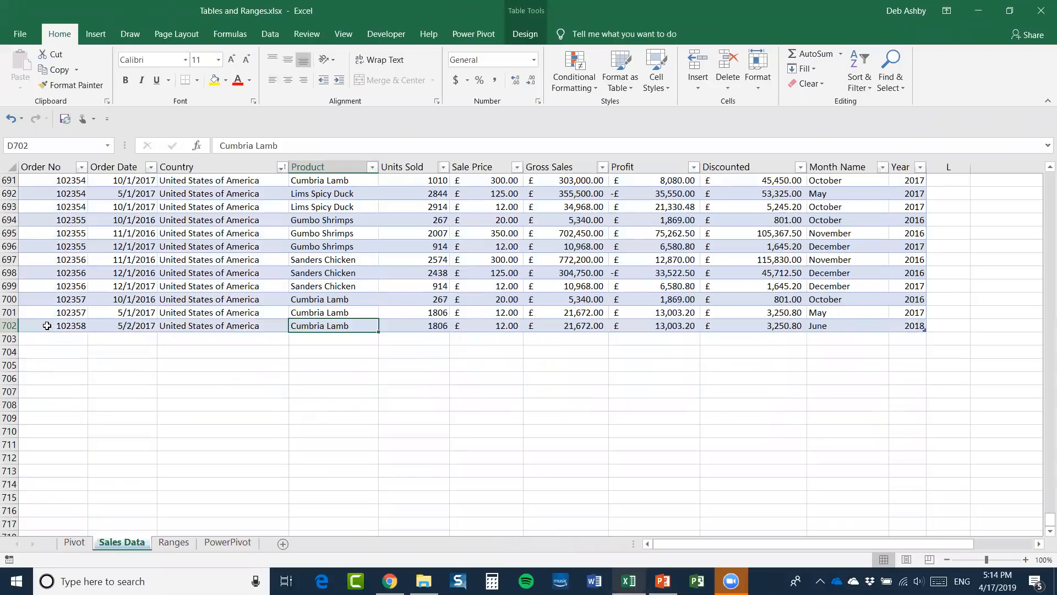
pyautogui.moveTo(49, 325); pyautogui.dragTo(927, 513)
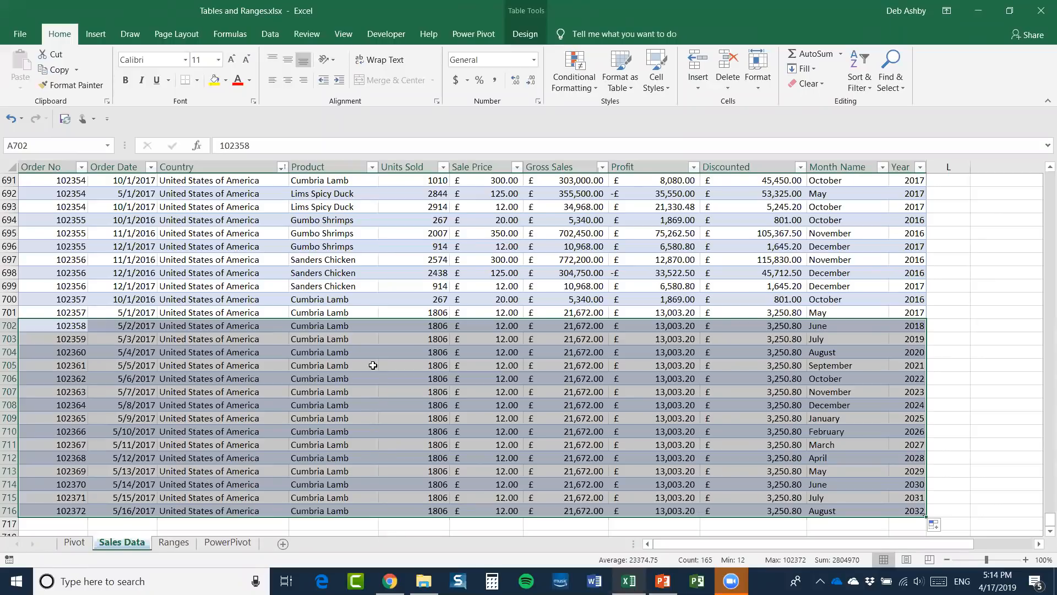
pyautogui.click(1001, 312)
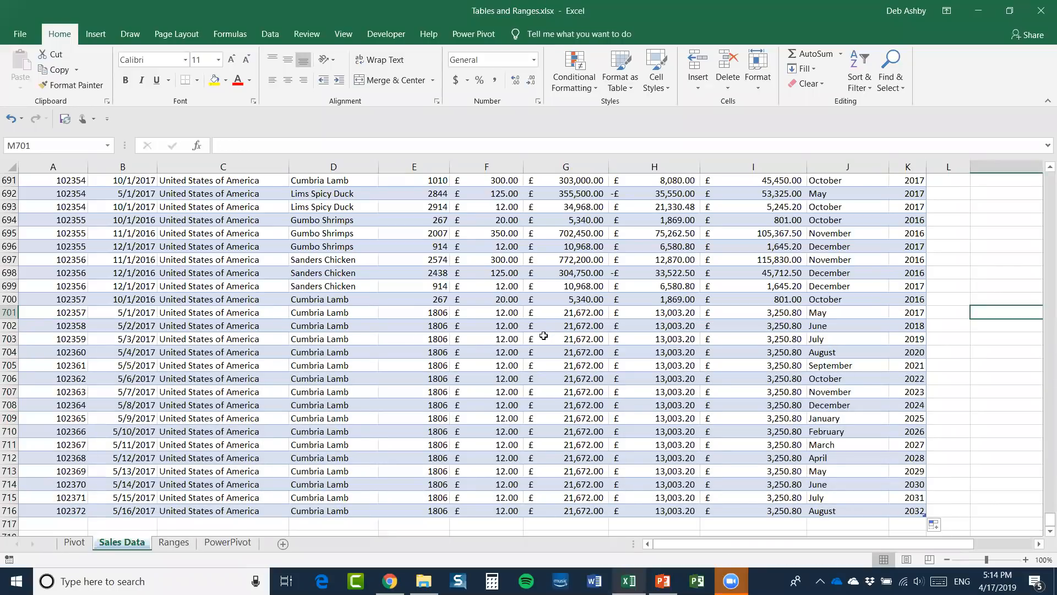
# - Refresh the Profit PivotTable on the Pivot sheet so that it and its chart include the new Orders rows
pyautogui.click(74, 542)
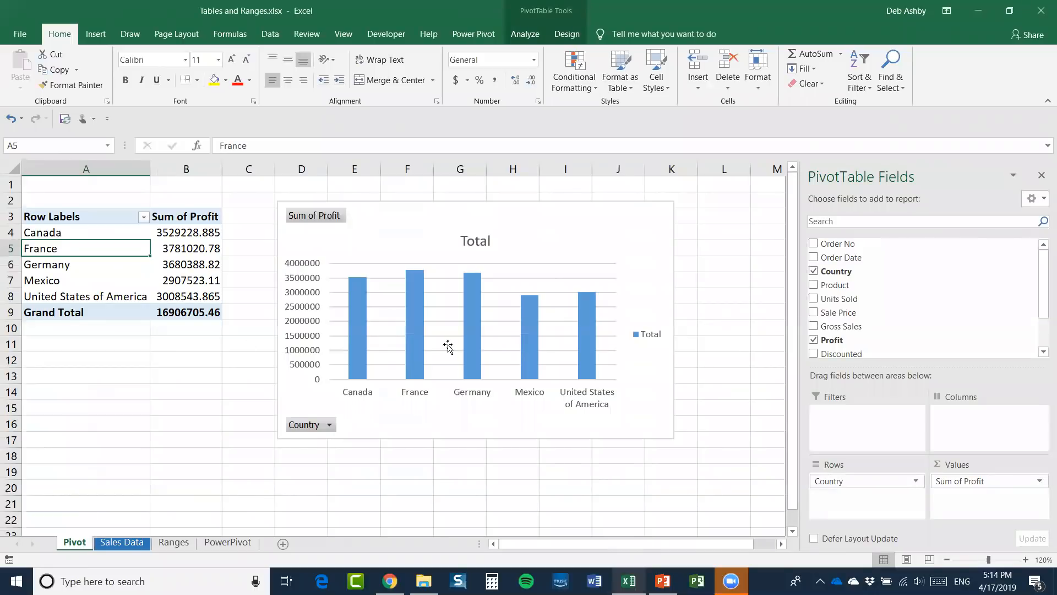
pyautogui.click(189, 298)
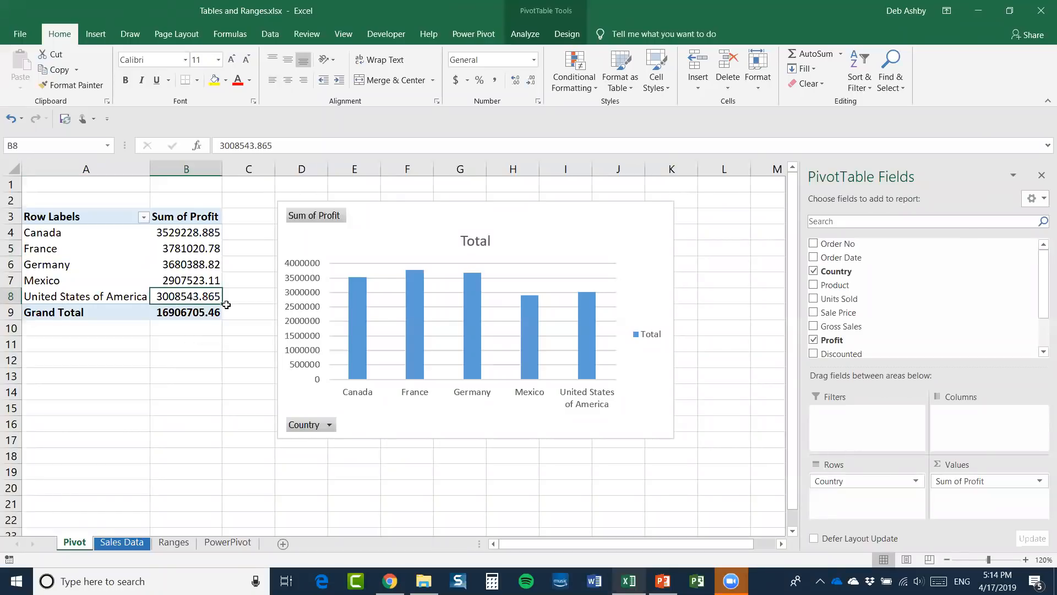
pyautogui.moveTo(184, 296)
pyautogui.moveTo(580, 309)
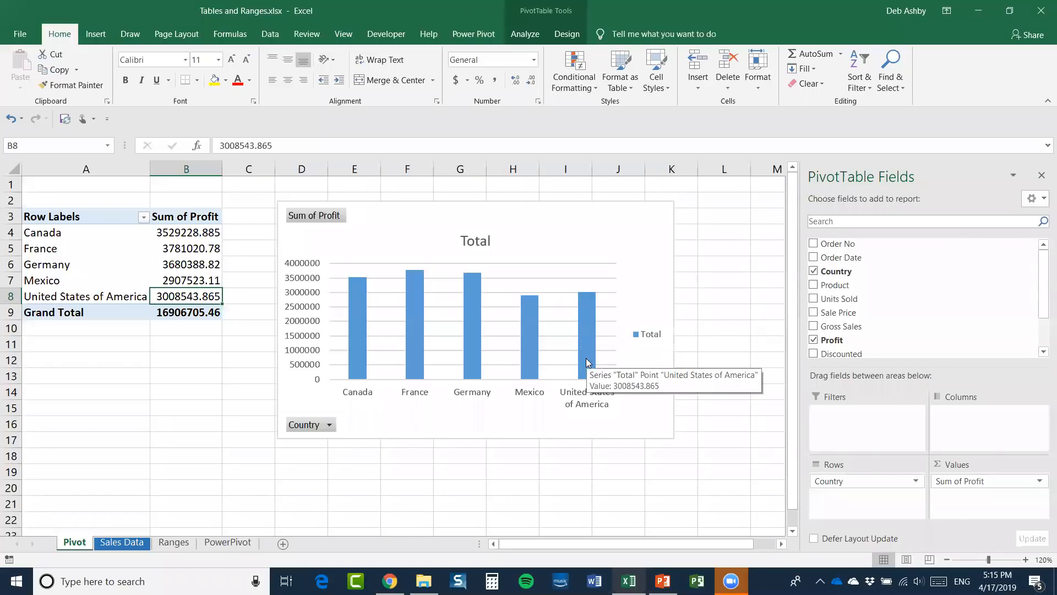
pyautogui.click(523, 35)
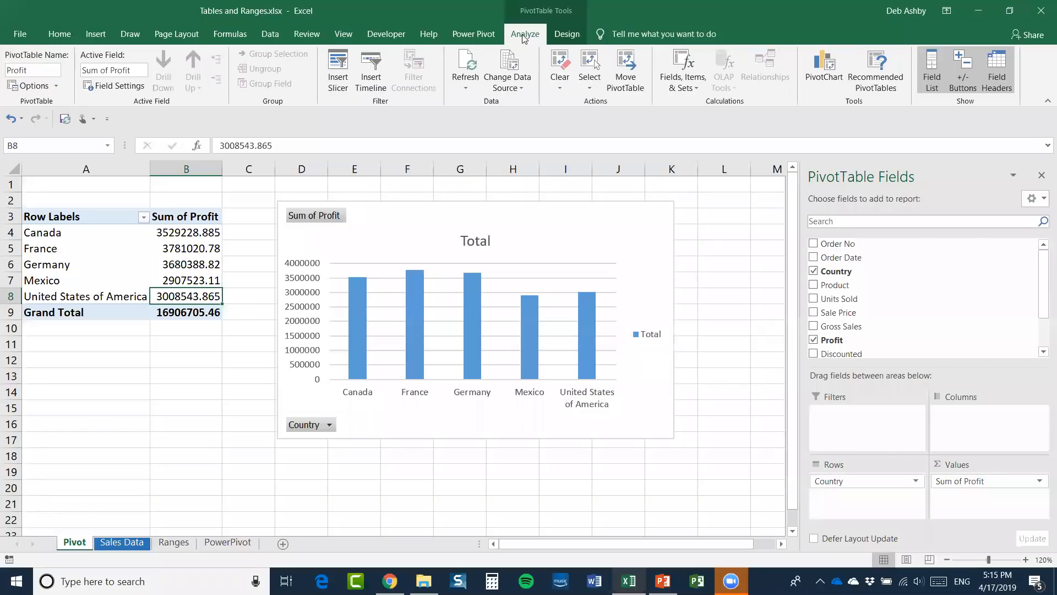
pyautogui.click(470, 65)
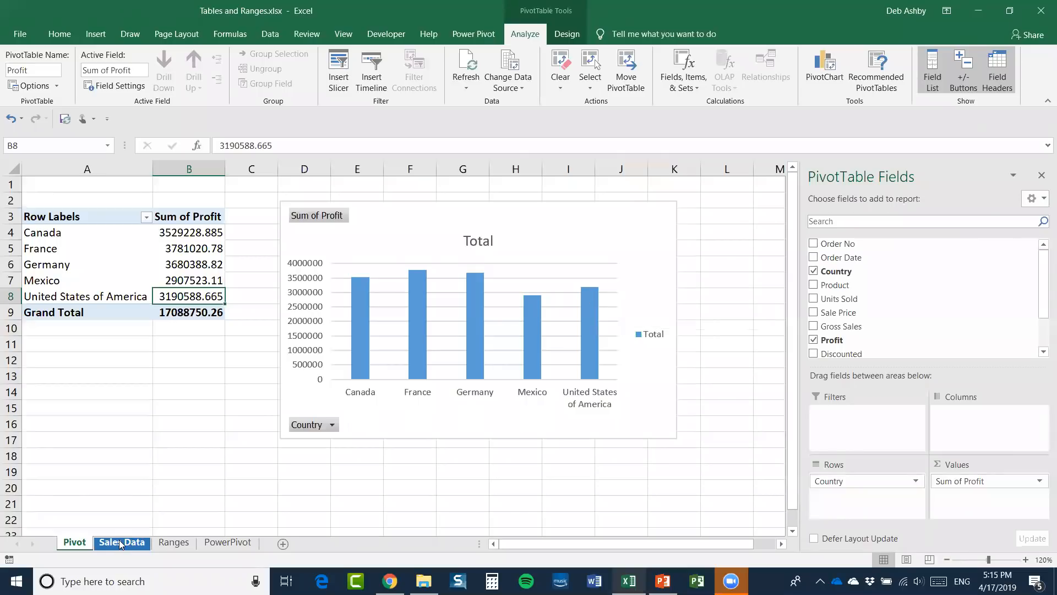
pyautogui.hotkey('ctrl', 'pagedown')
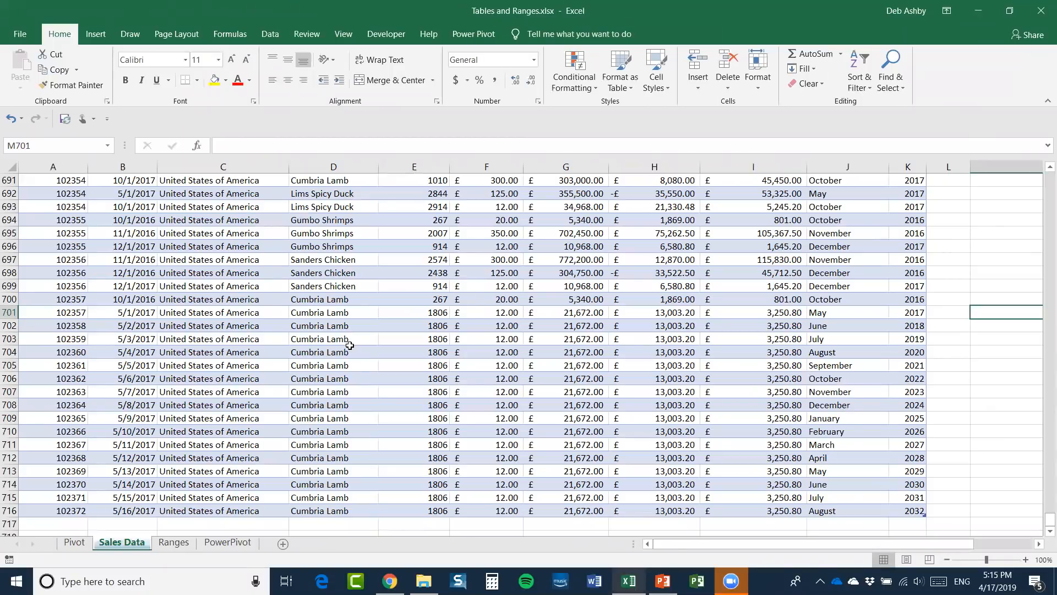
pyautogui.click(415, 351)
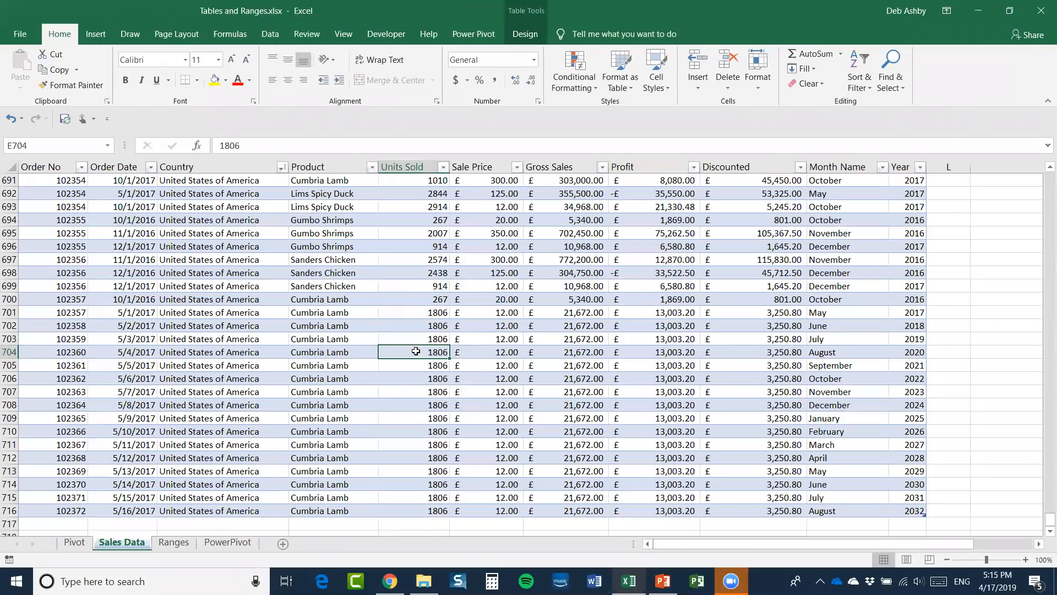
pyautogui.click(399, 326)
pyautogui.scroll(7, 394, 312)
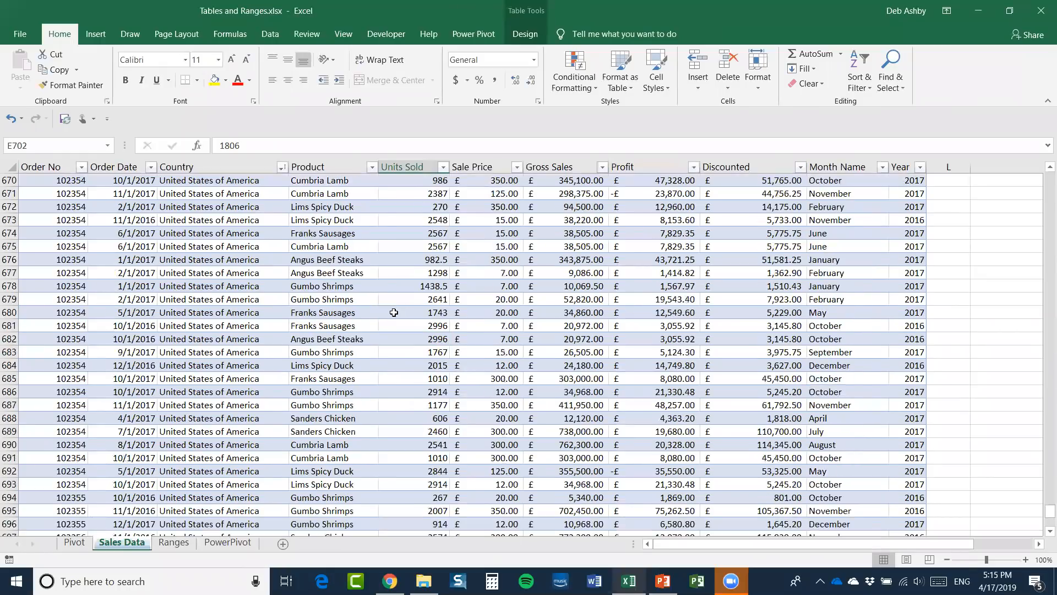
pyautogui.click(174, 543)
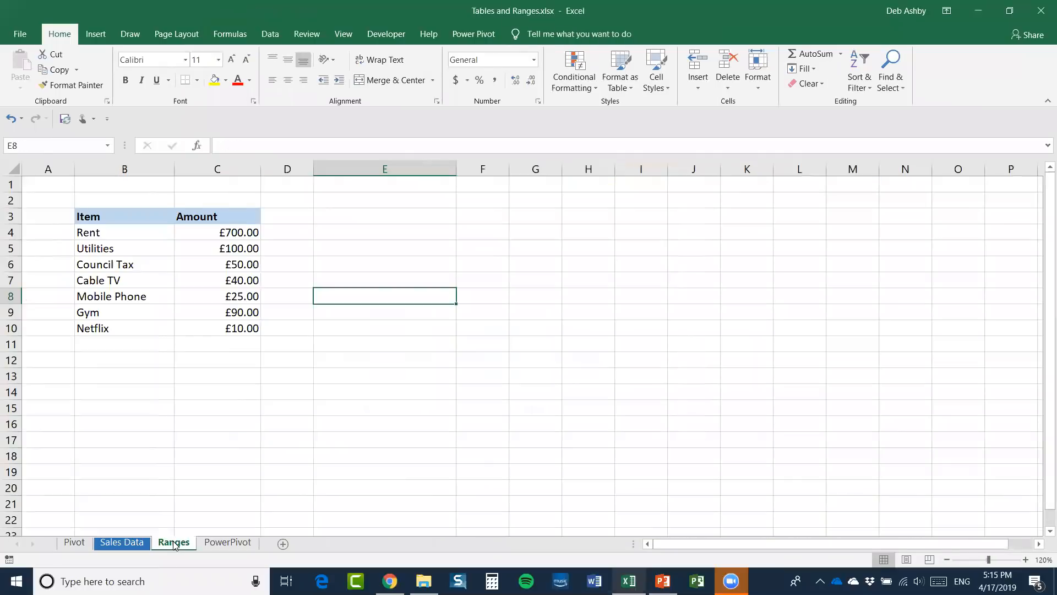
pyautogui.click(224, 543)
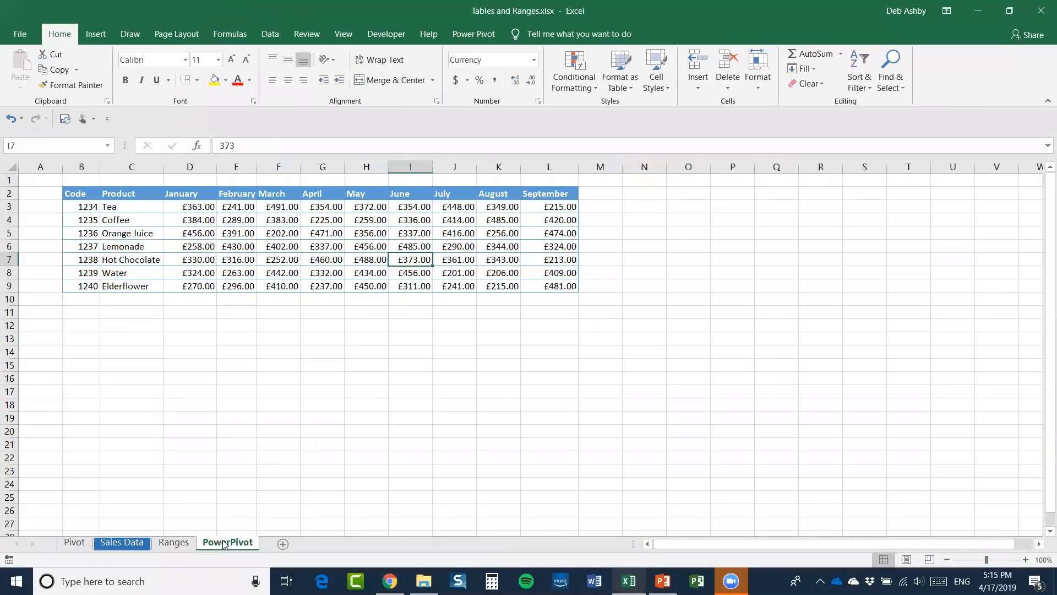
# - Insert slicers for the Country and Year fields of the Orders table on the Sales Data sheet
pyautogui.click(125, 544)
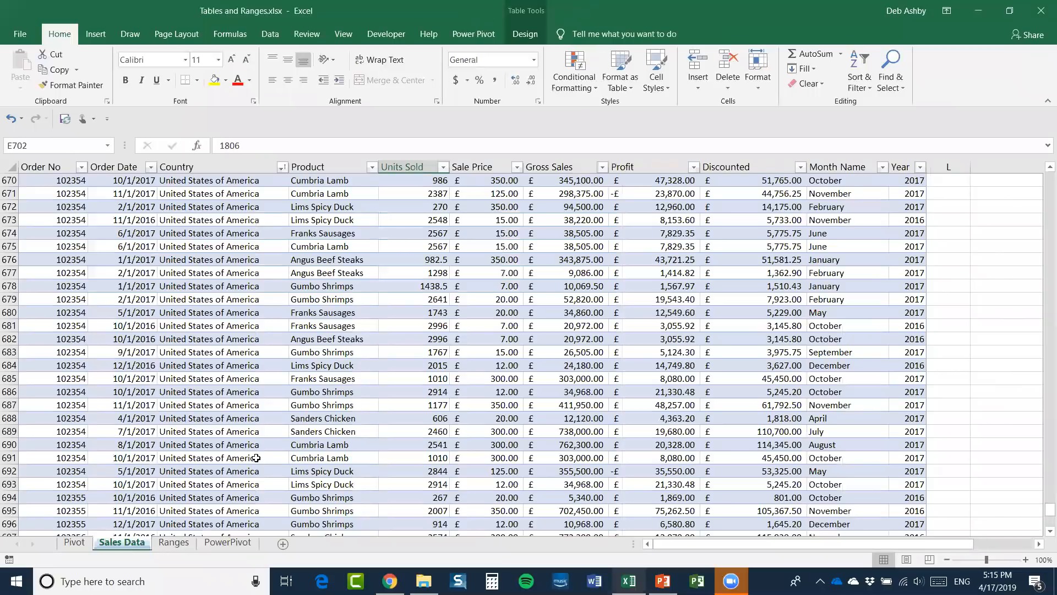
pyautogui.scroll(20, 660, 512)
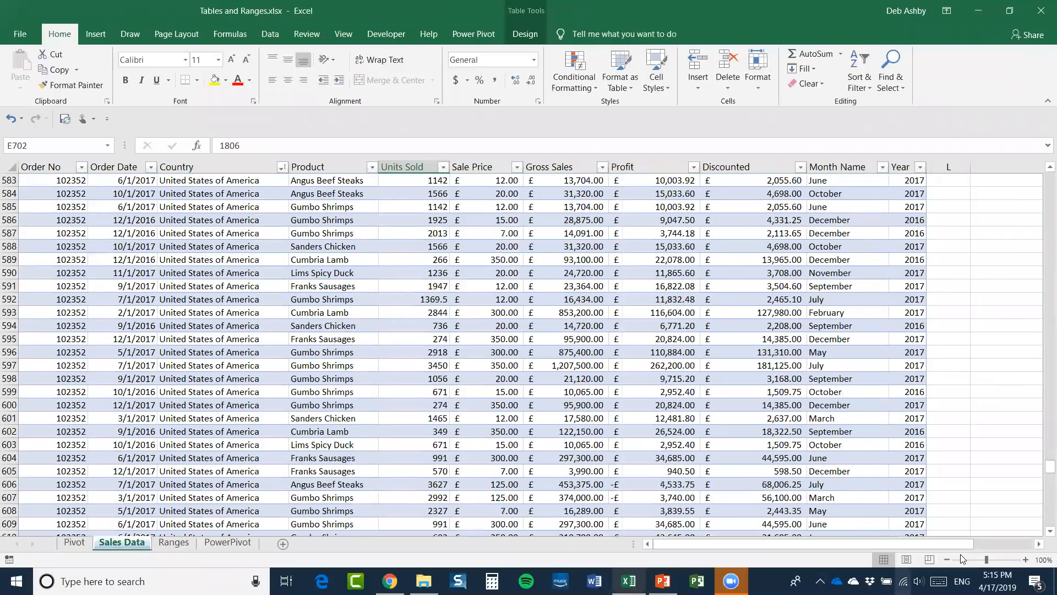
pyautogui.click(946, 559)
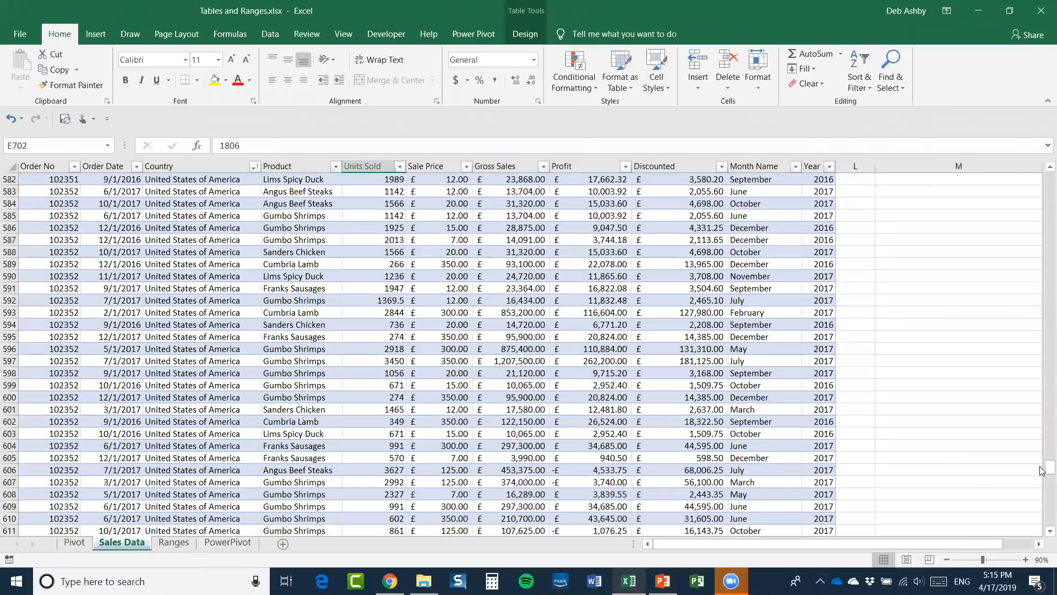
pyautogui.scroll(6, 1042, 238)
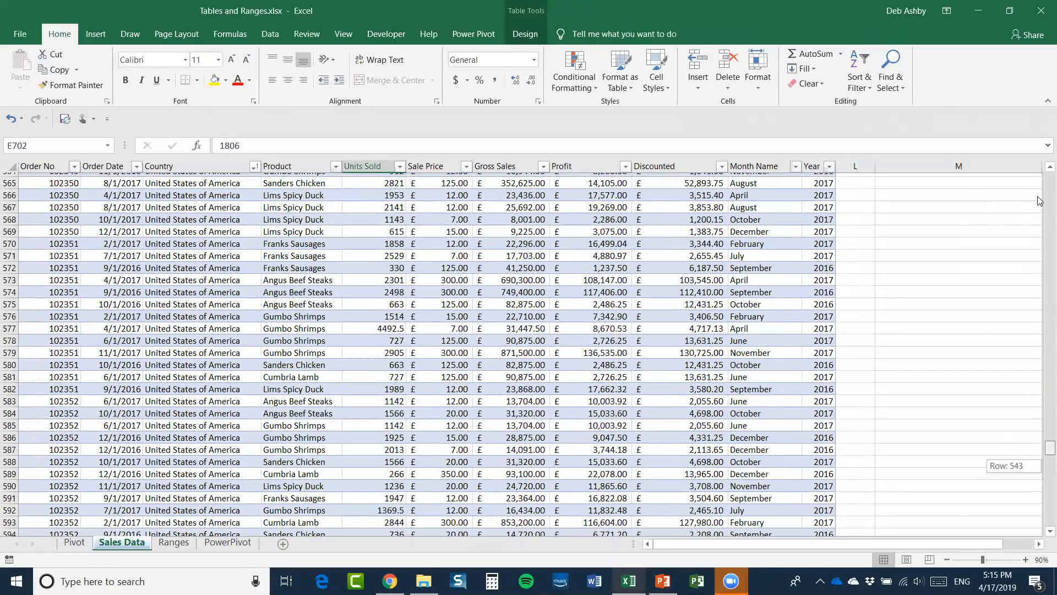
pyautogui.moveTo(1039, 199); pyautogui.dragTo(1039, 162)
pyautogui.click(496, 252)
pyautogui.click(525, 33)
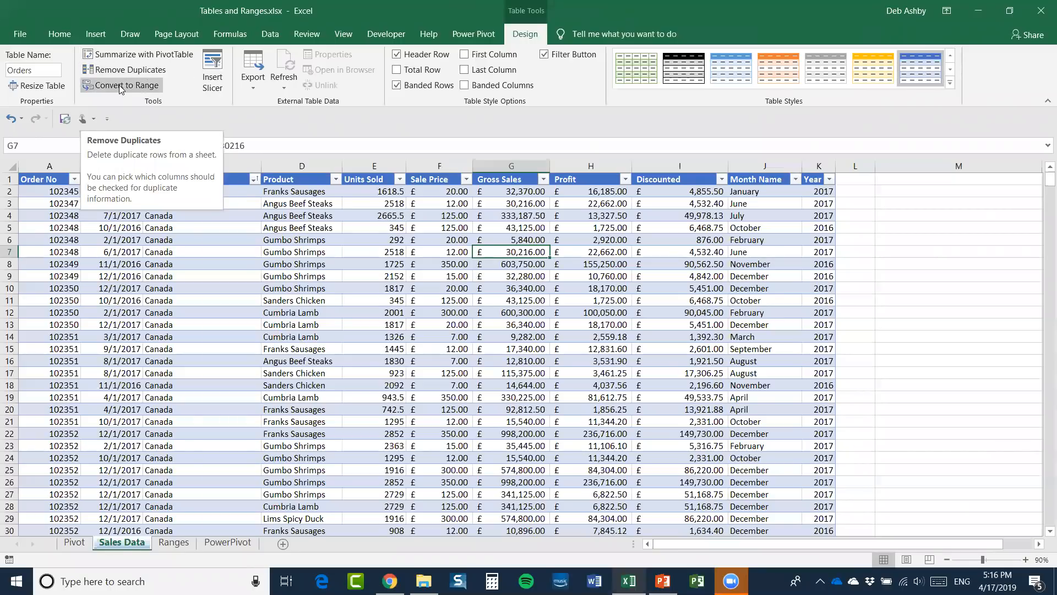
pyautogui.click(214, 73)
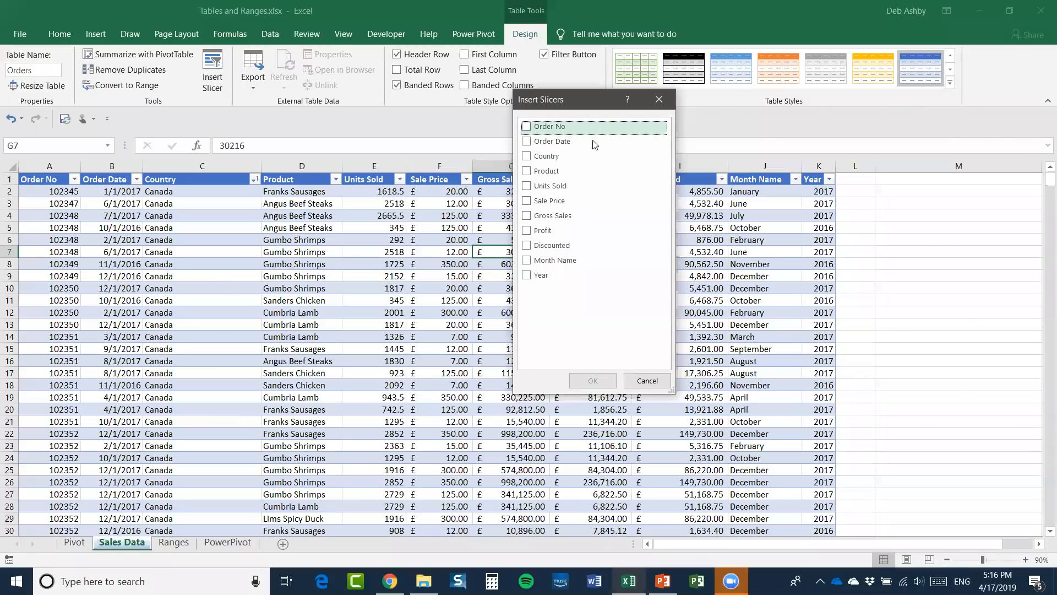
pyautogui.moveTo(575, 100); pyautogui.dragTo(658, 95)
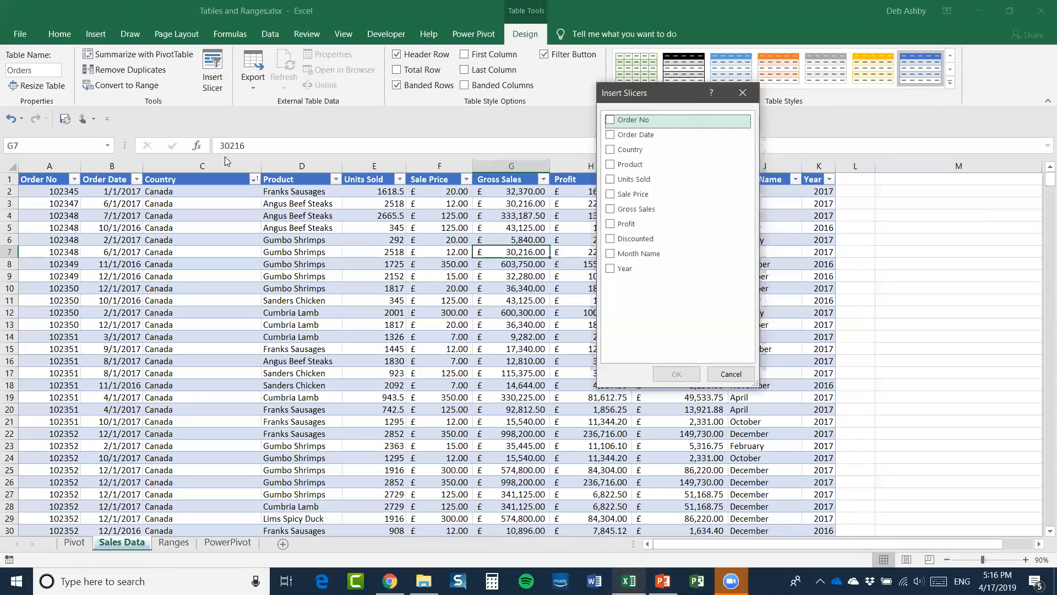
pyautogui.click(610, 151)
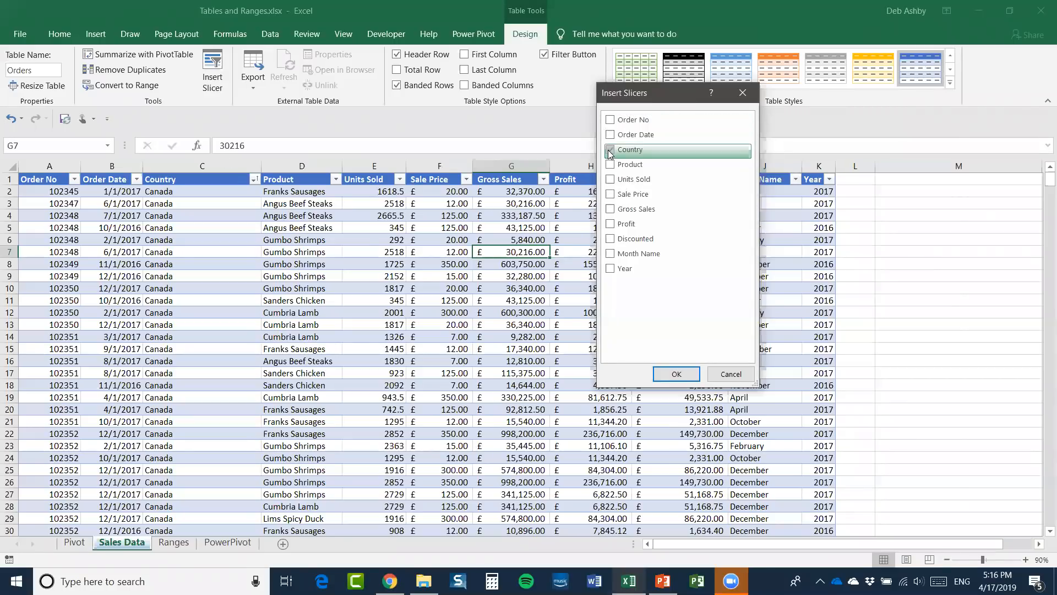
pyautogui.click(611, 269)
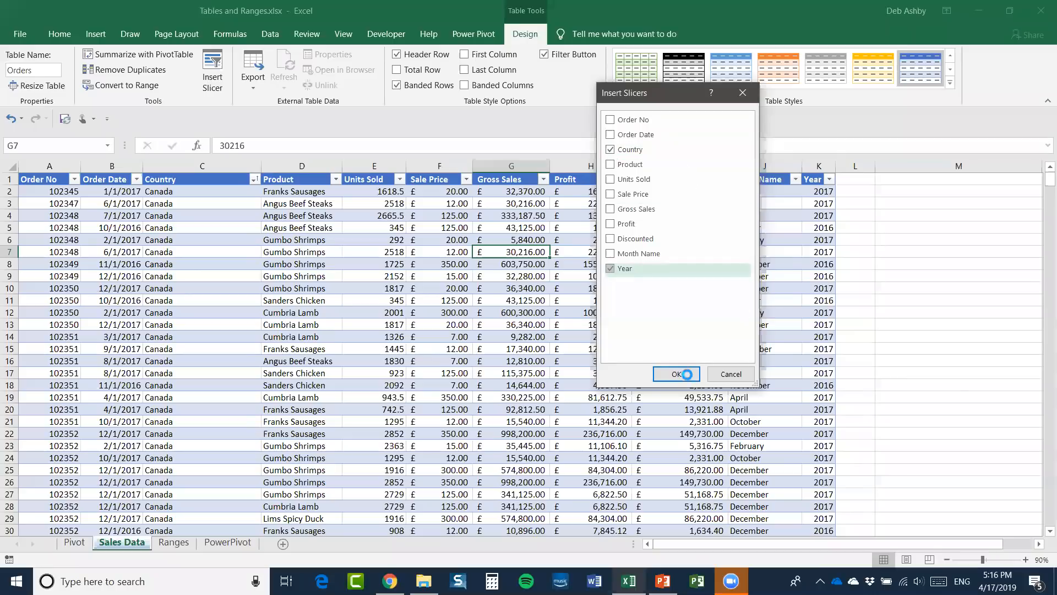
pyautogui.click(677, 374)
# - Place the Country slicer beside the Orders table, shorten it to fit its buttons, and align the Year slicer directly beneath it
pyautogui.moveTo(500, 269); pyautogui.dragTo(908, 189)
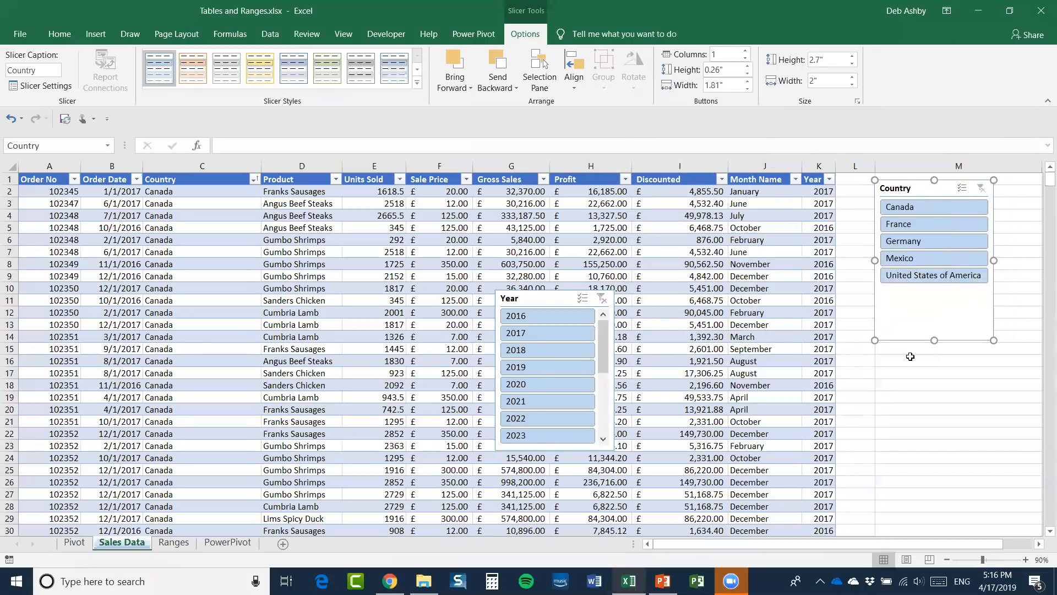
pyautogui.moveTo(934, 341); pyautogui.dragTo(931, 290)
pyautogui.moveTo(535, 299); pyautogui.dragTo(914, 307)
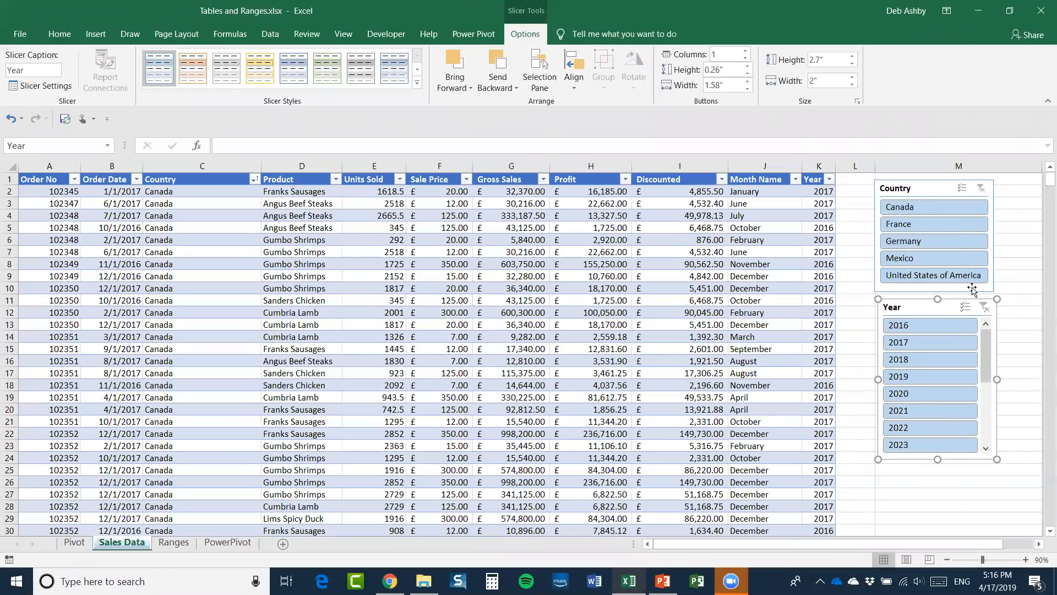
pyautogui.moveTo(941, 312); pyautogui.dragTo(940, 313)
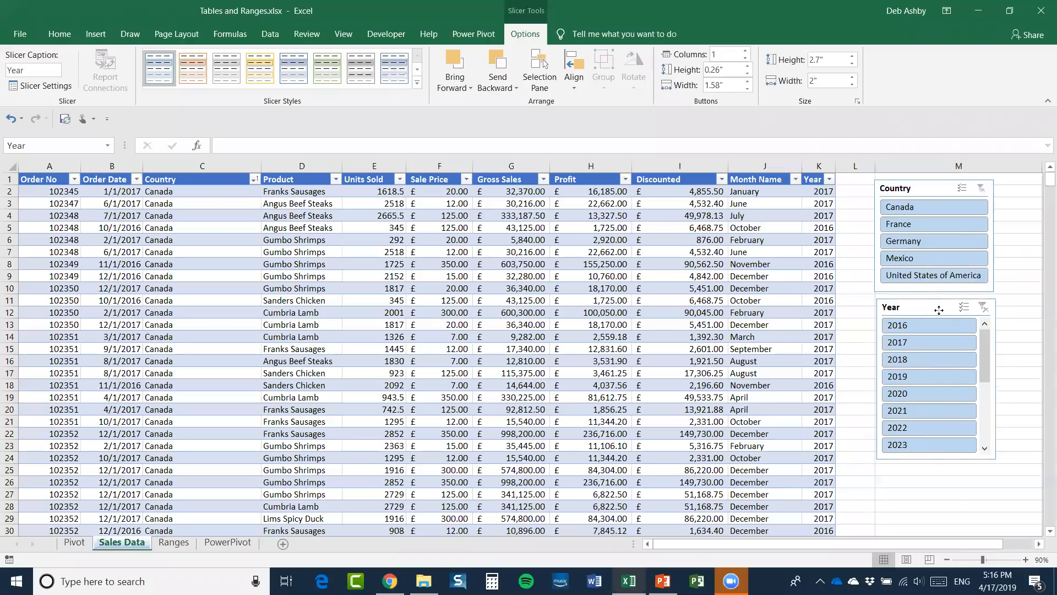
# - Style the Country slicer light orange and the Year slicer light green, with the Year buttons in three columns and a height of 2.17"
pyautogui.click(919, 189)
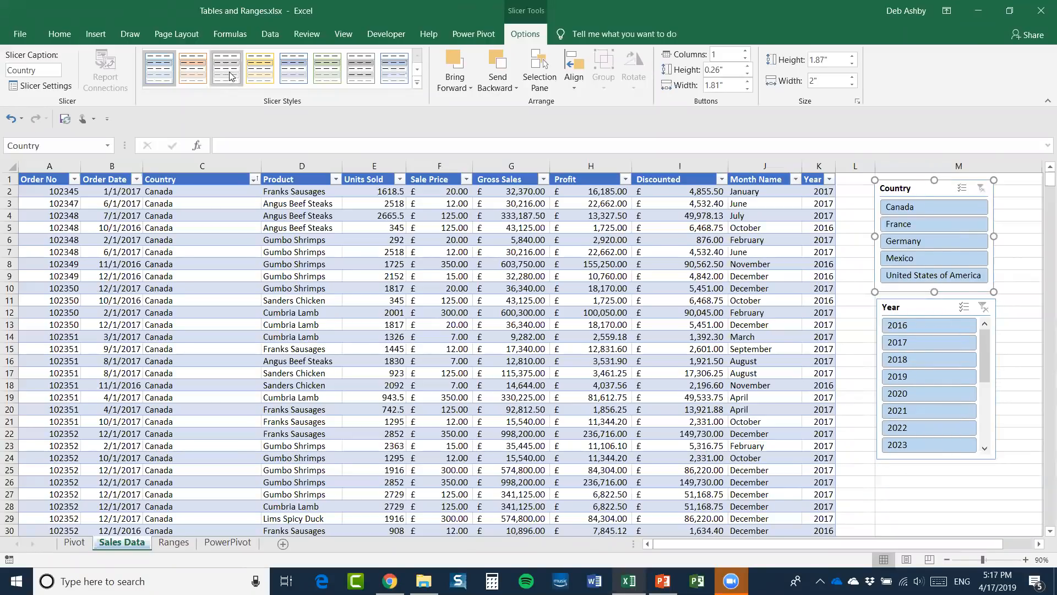
pyautogui.click(195, 74)
pyautogui.click(911, 307)
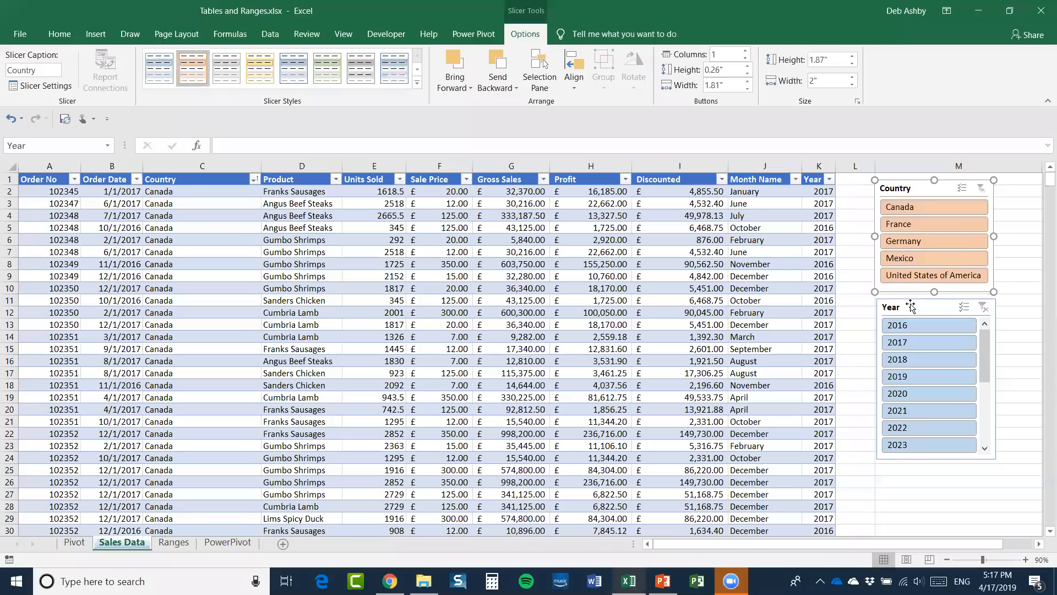
pyautogui.click(322, 76)
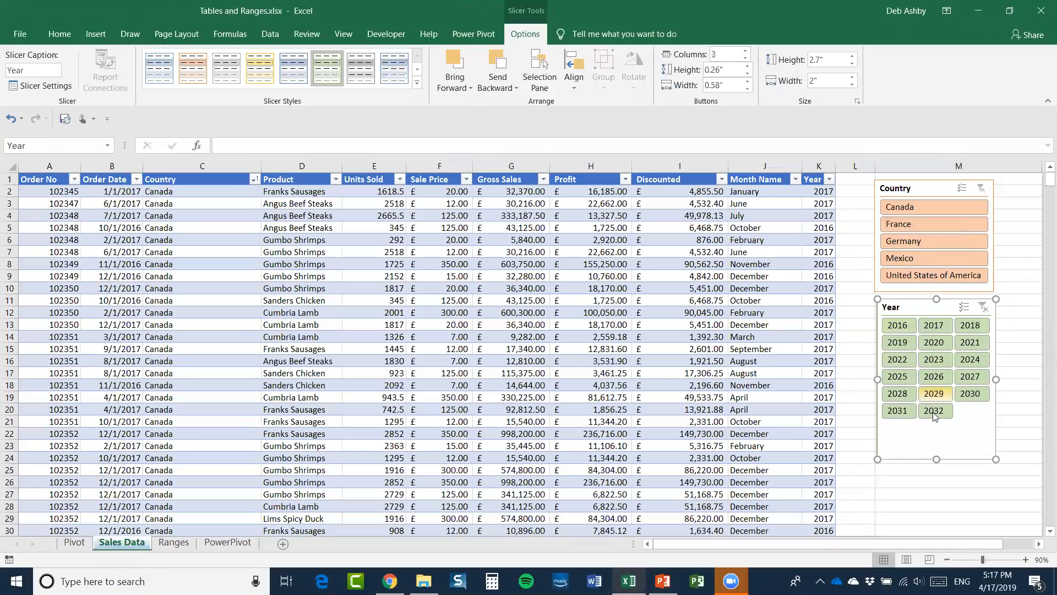
pyautogui.moveTo(938, 446); pyautogui.dragTo(938, 428)
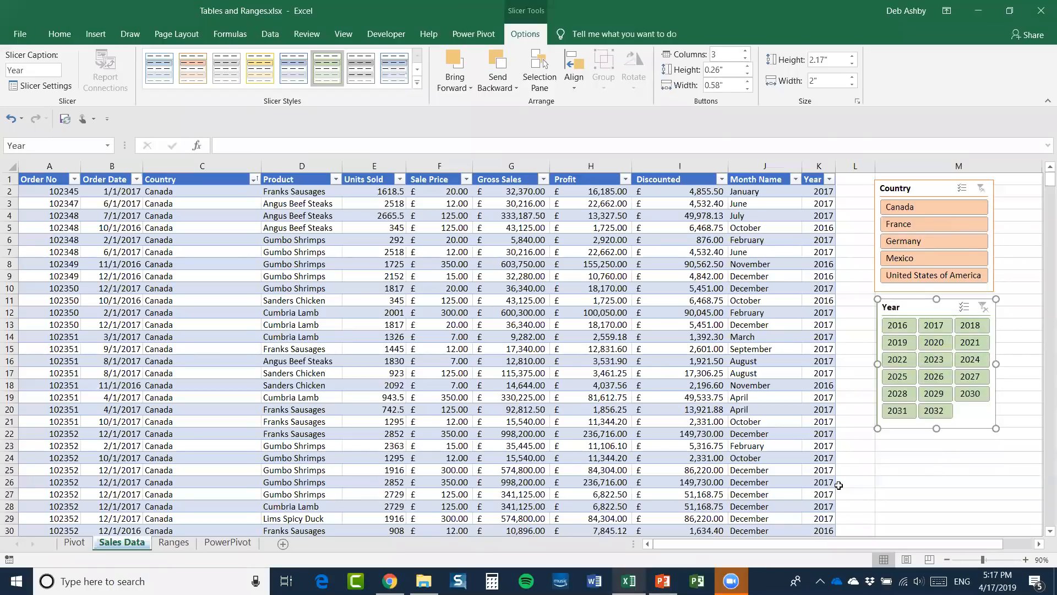
# - Filter the Orders table with the slicers to the countries Canada and Mexico and the year 2016
pyautogui.click(933, 207)
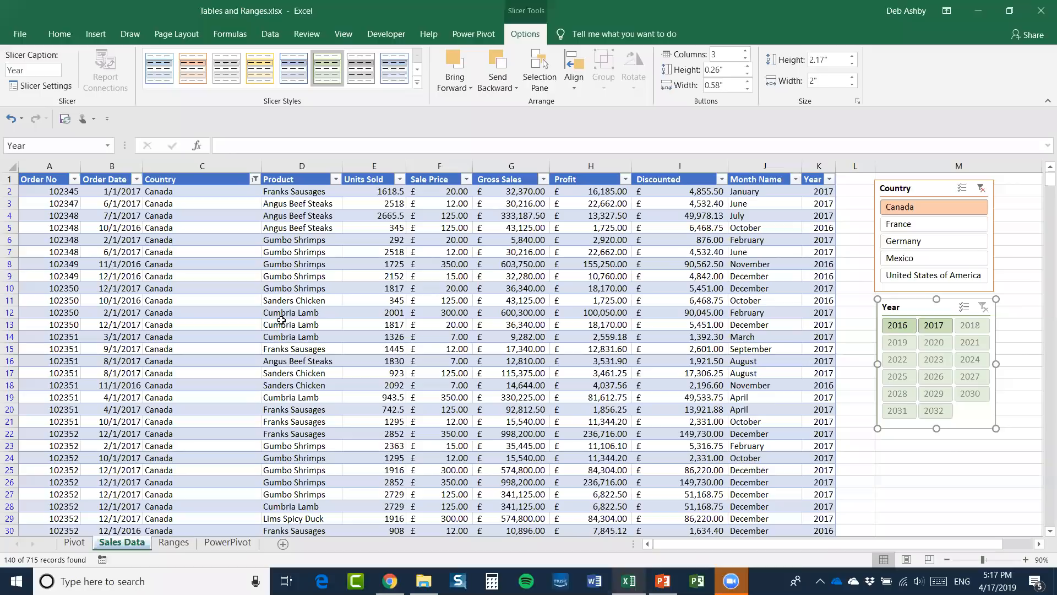
pyautogui.click(236, 321)
pyautogui.scroll(-8, 237, 319)
pyautogui.scroll(8, 242, 316)
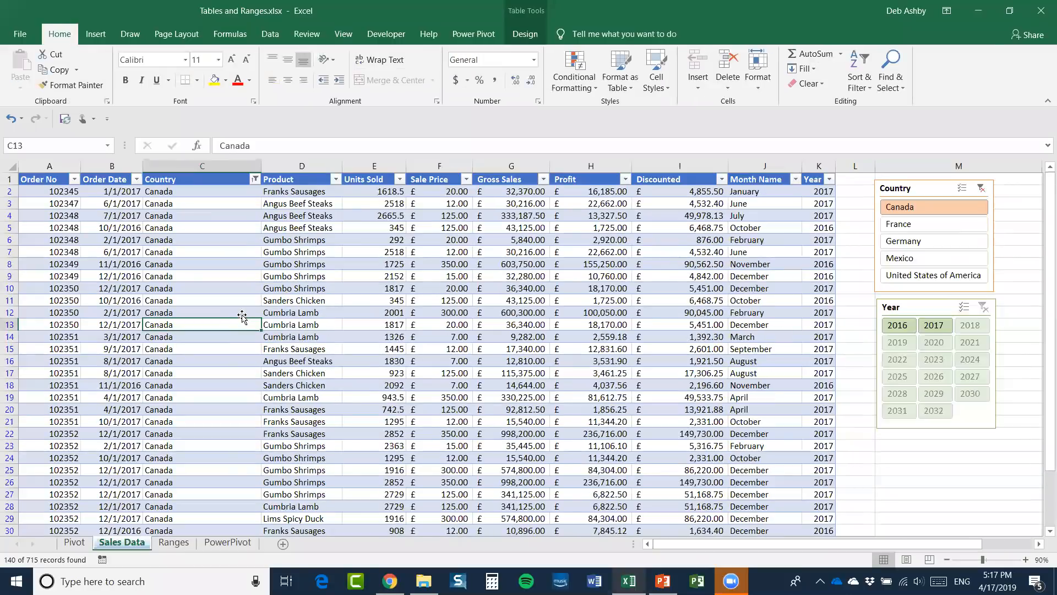
pyautogui.keyDown('ctrl'); pyautogui.click(916, 265); pyautogui.keyUp('ctrl')
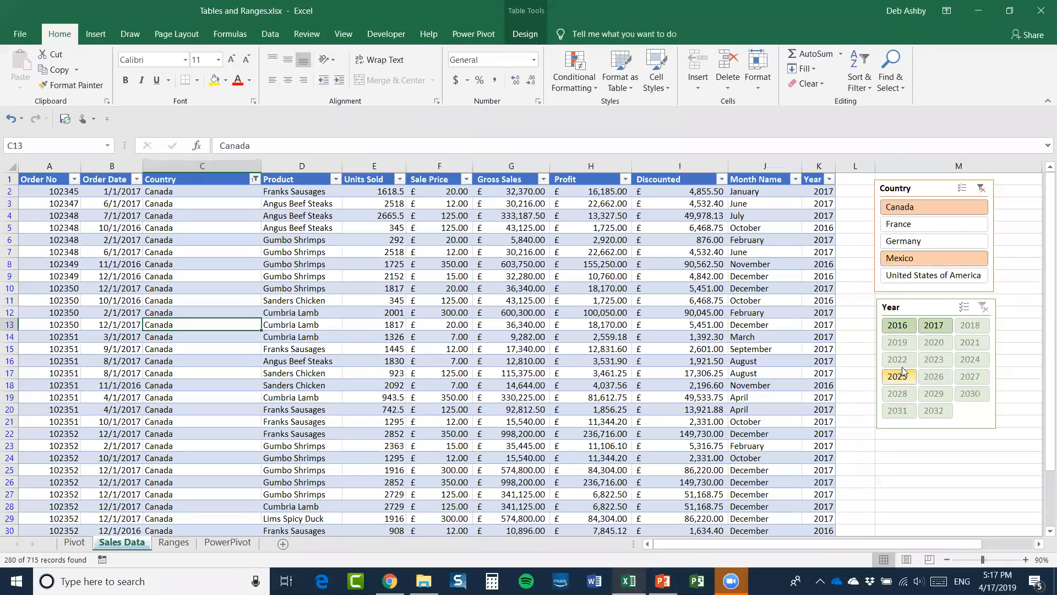
pyautogui.click(898, 326)
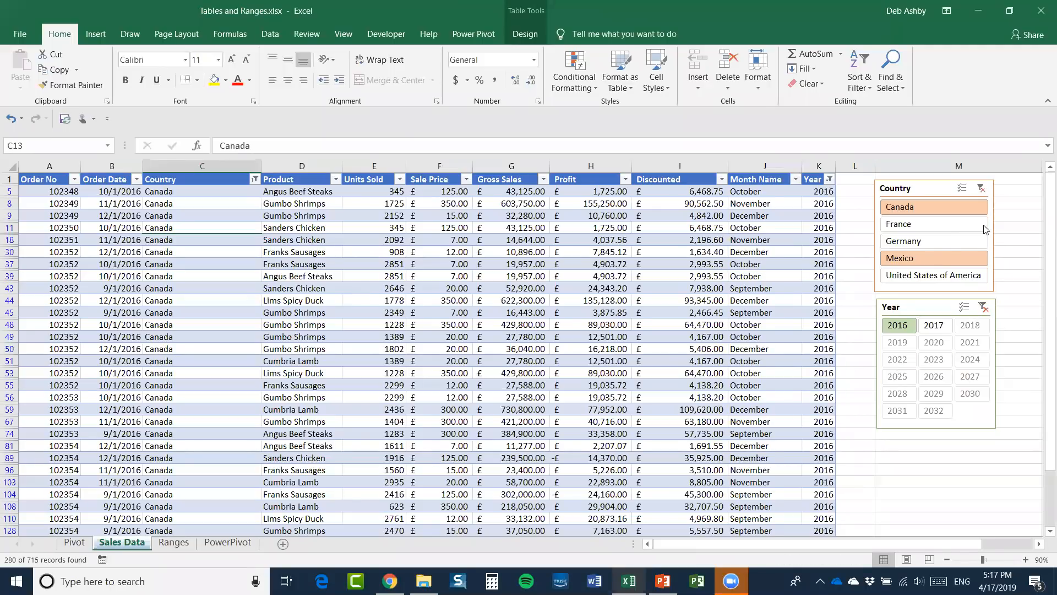
# - Clear the Year and Country slicer filters so the Orders table shows all its records
pyautogui.click(983, 307)
pyautogui.click(982, 189)
pyautogui.click(490, 300)
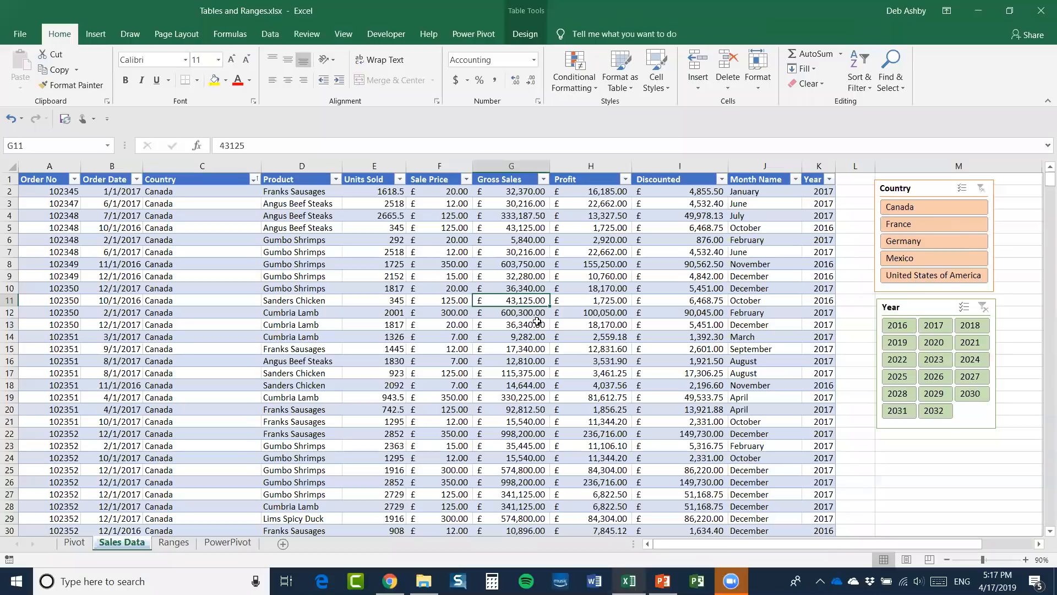
pyautogui.click(602, 311)
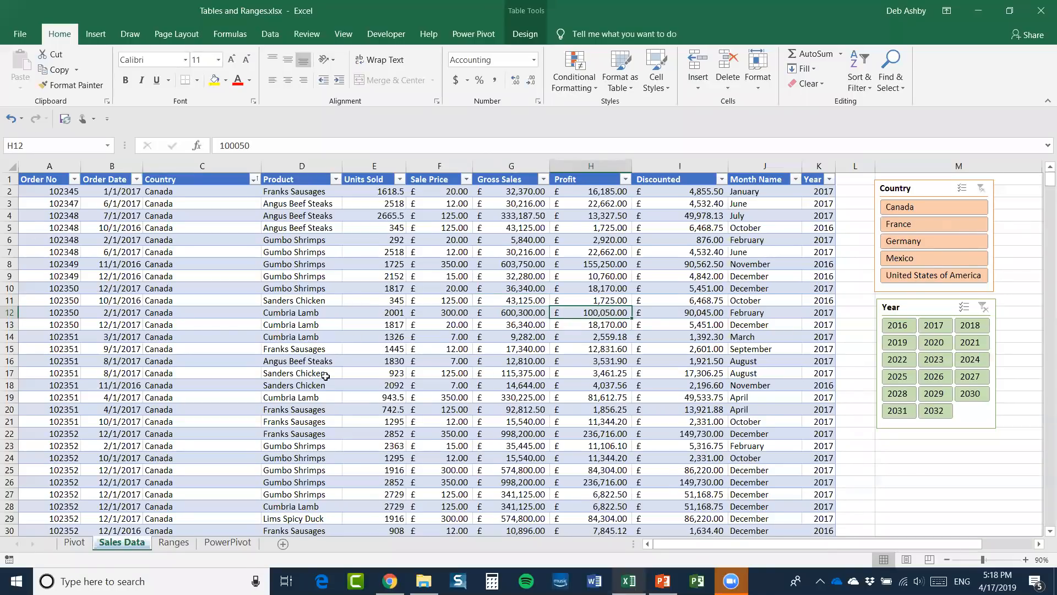
# - Format the product data in B2:L9 on the PowerPivot sheet as a table with headers, using a blue medium style
pyautogui.click(228, 542)
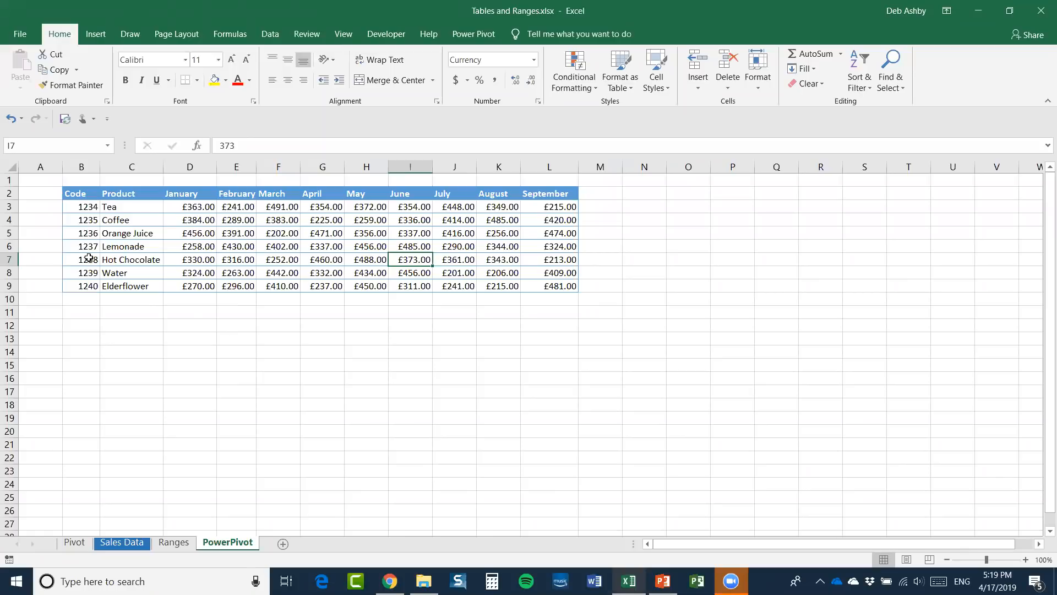
pyautogui.click(258, 235)
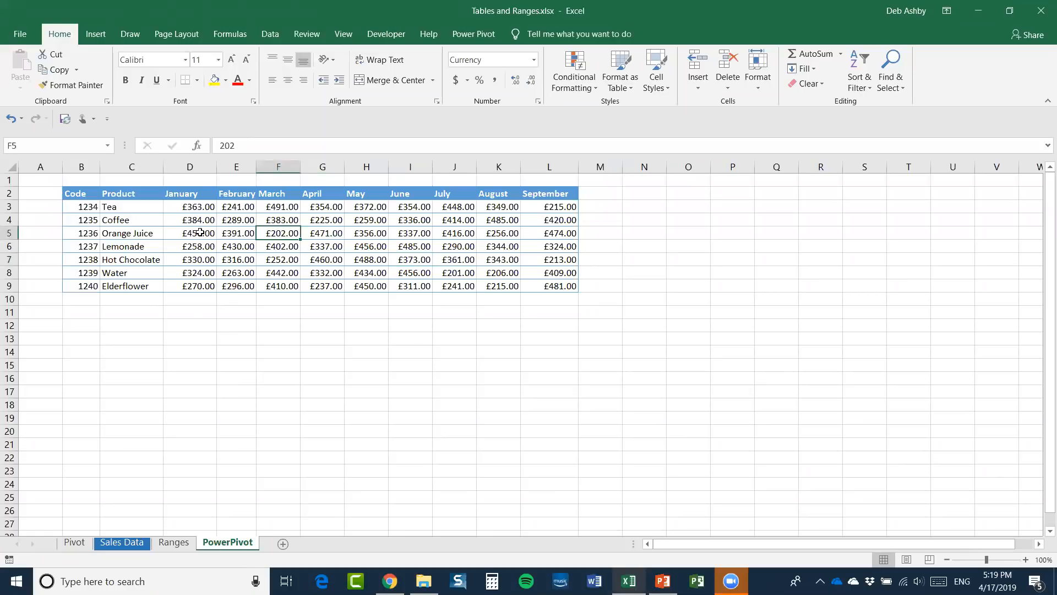
pyautogui.click(200, 234)
pyautogui.click(259, 230)
pyautogui.click(350, 230)
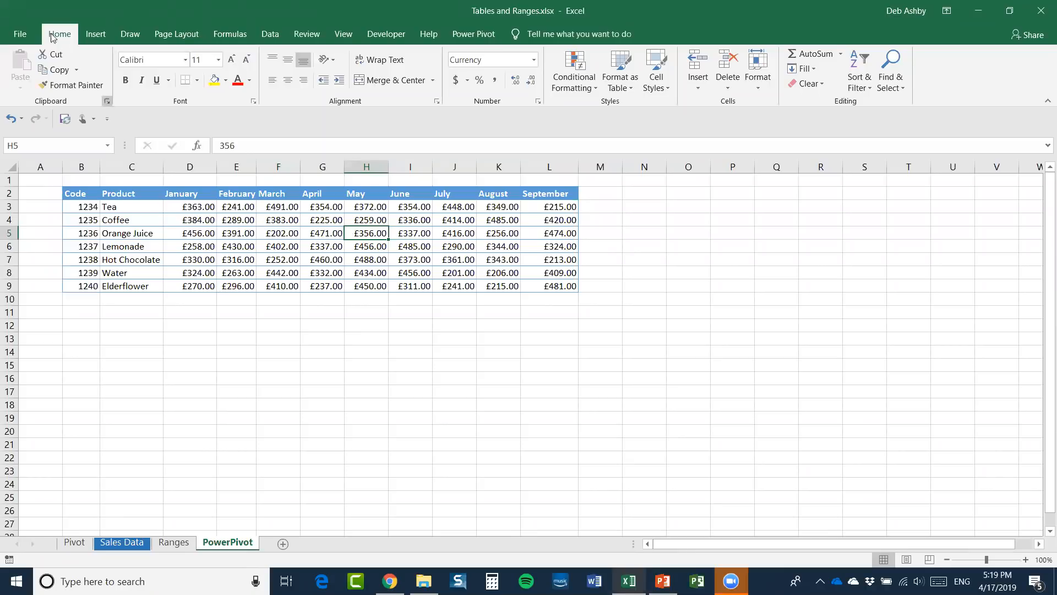
pyautogui.click(638, 82)
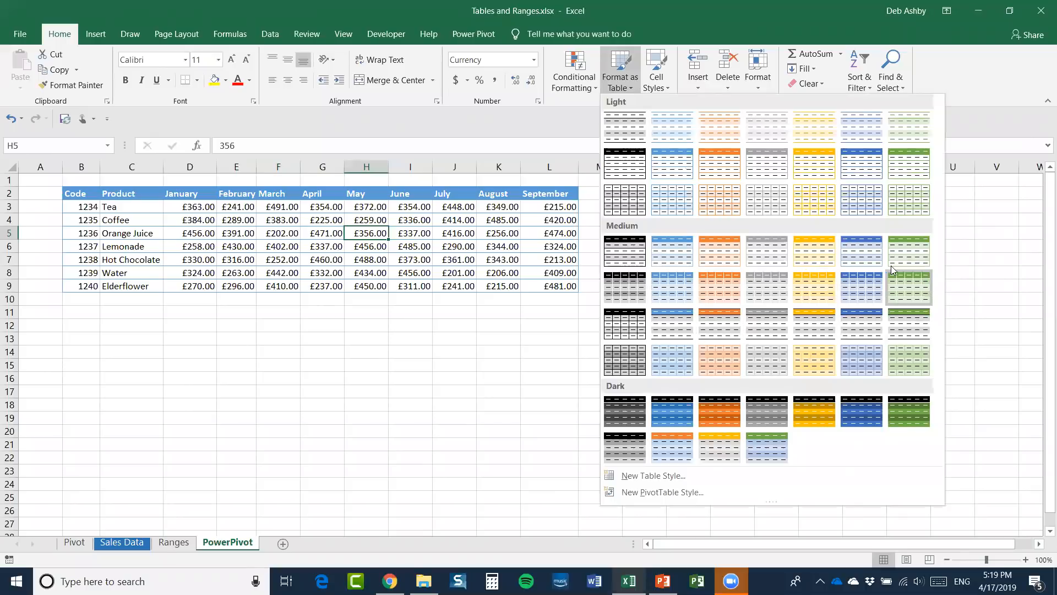
pyautogui.click(855, 249)
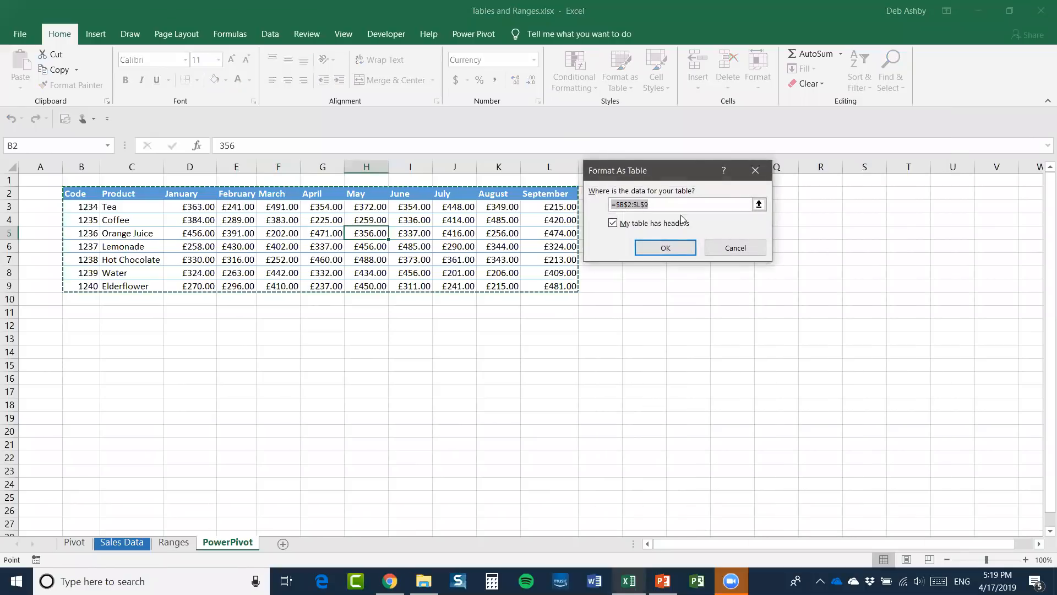
pyautogui.moveTo(676, 180); pyautogui.dragTo(727, 182)
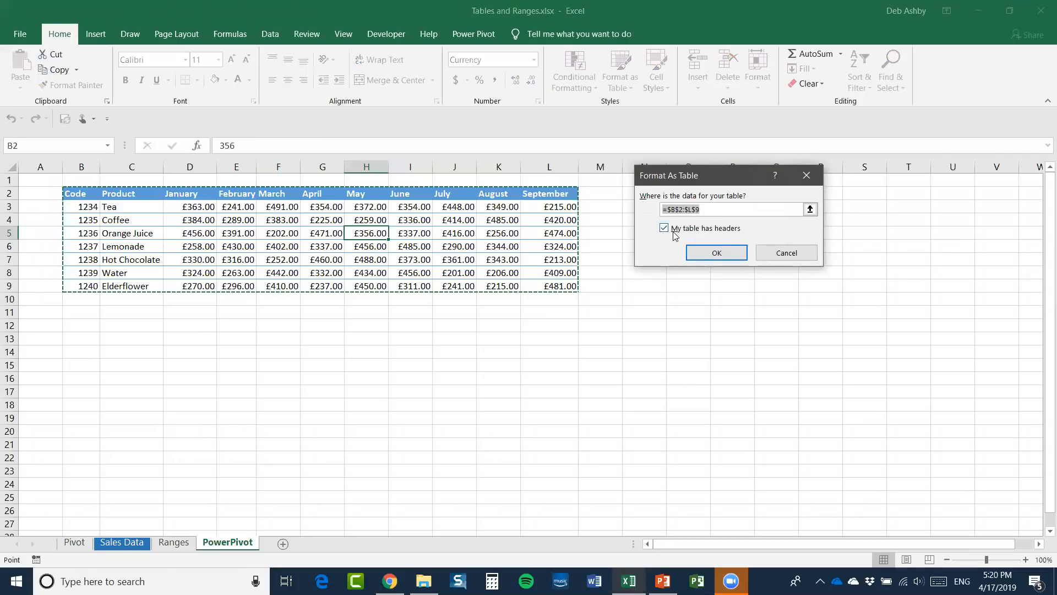
pyautogui.click(722, 253)
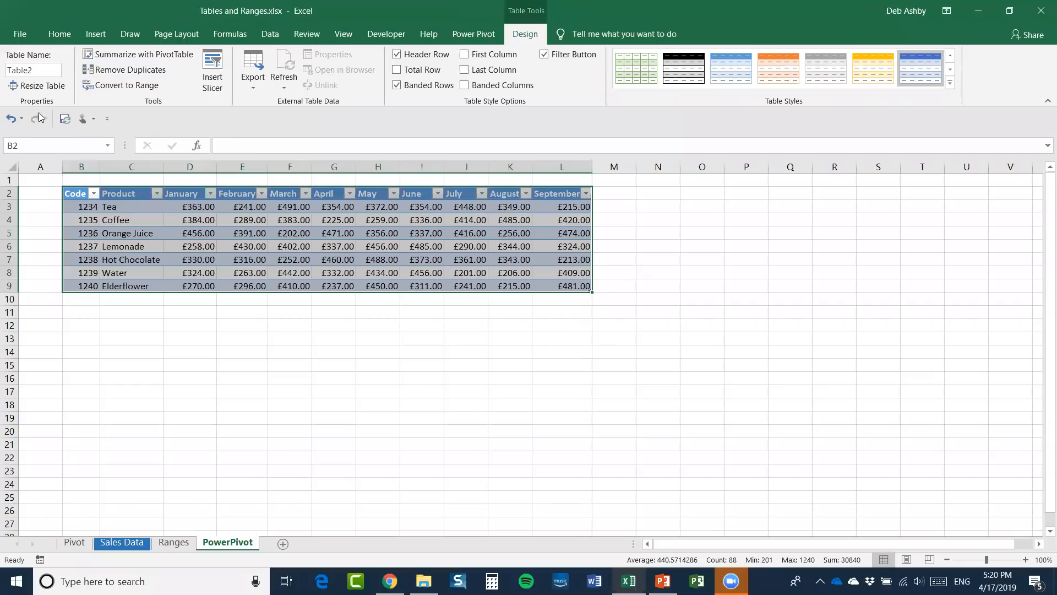
# - Name the new table on the PowerPivot sheet Products
pyautogui.click(51, 72)
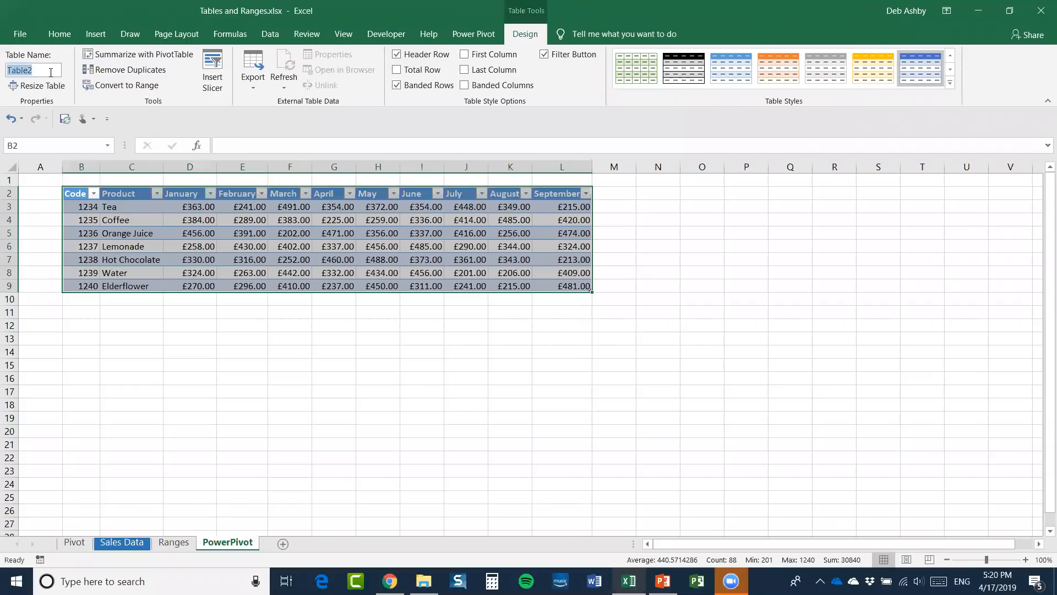
pyautogui.write('Products')
pyautogui.press('Return')
pyautogui.click(325, 233)
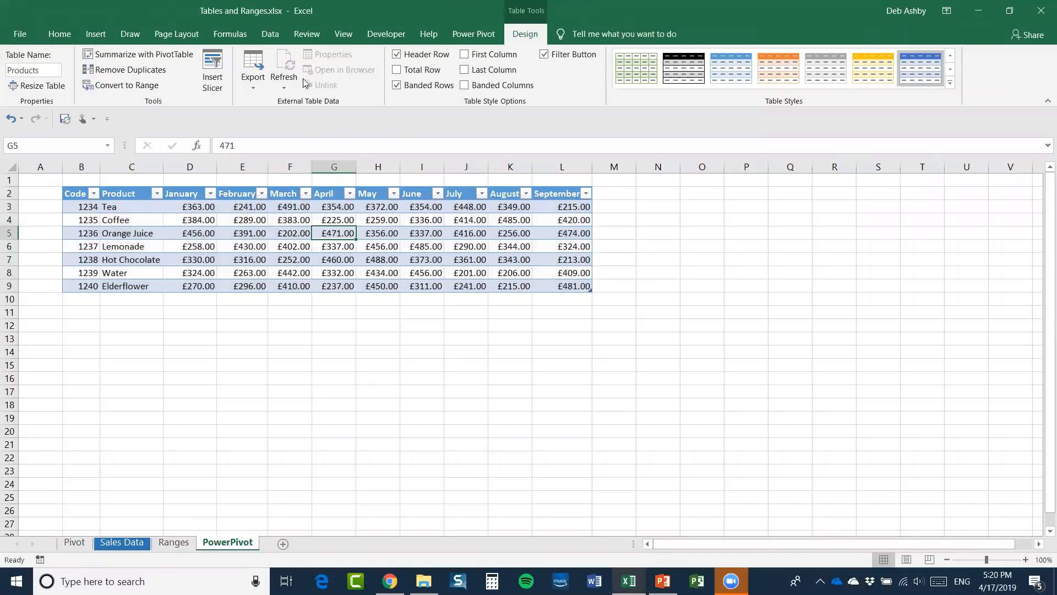
# - Load the Products table into the Power Query Editor
pyautogui.click(231, 35)
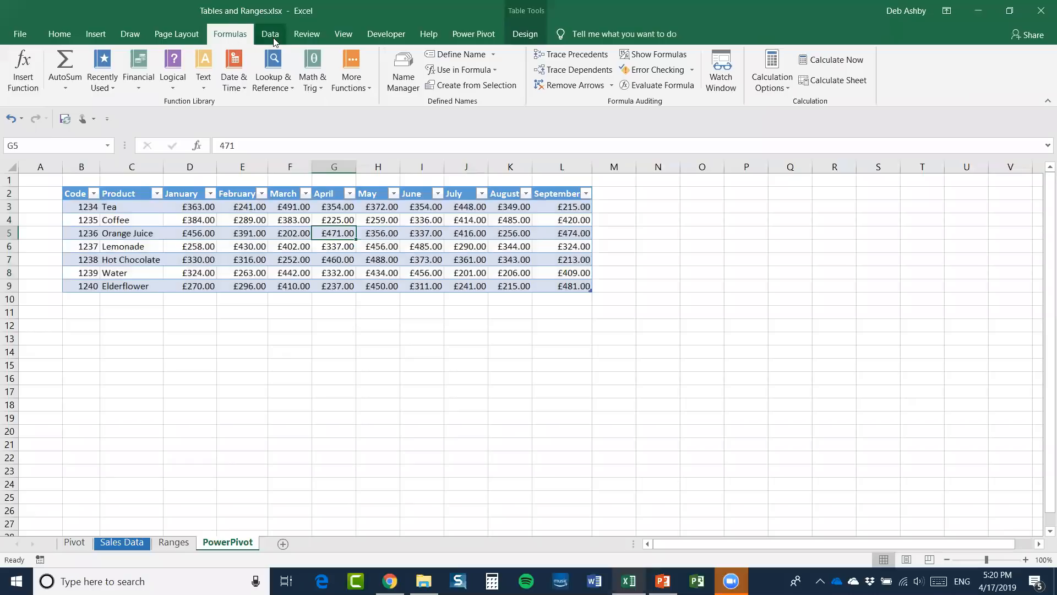
pyautogui.click(273, 39)
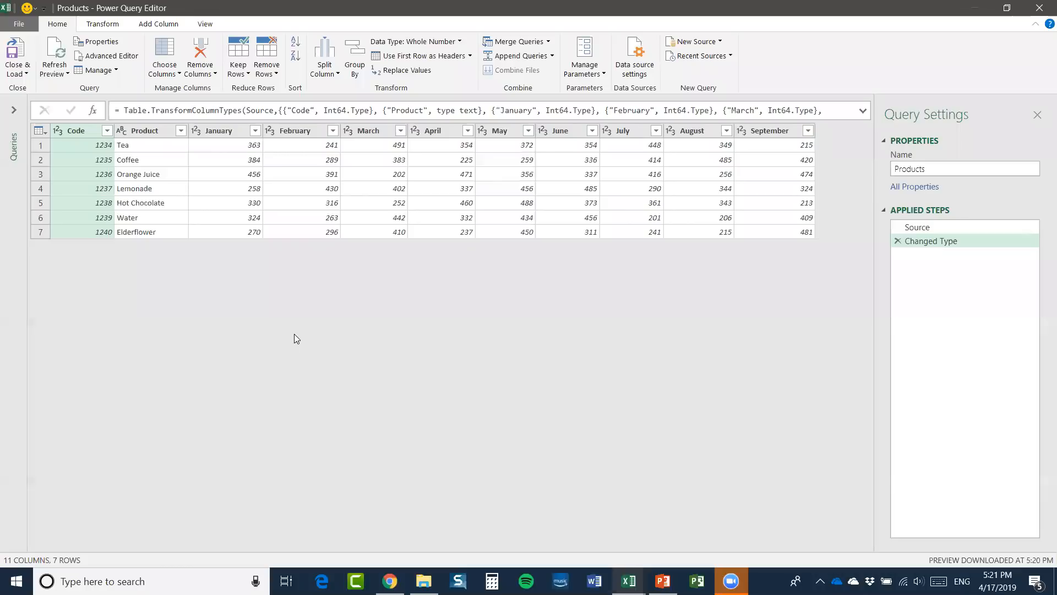
# - Unpivot the January through September columns of the Products query into attribute and value columns
pyautogui.click(236, 180)
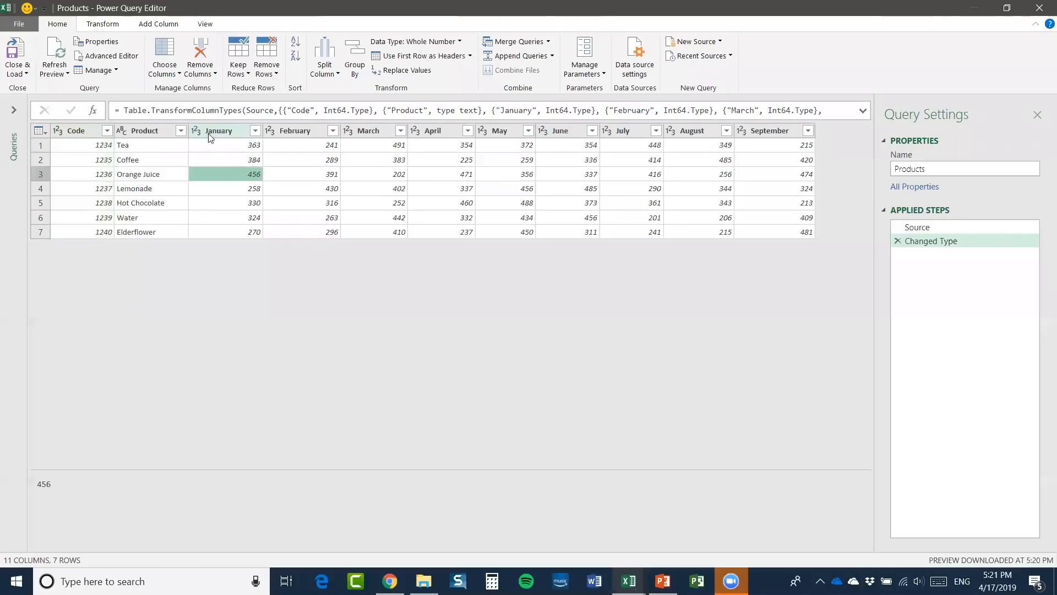
pyautogui.click(216, 130)
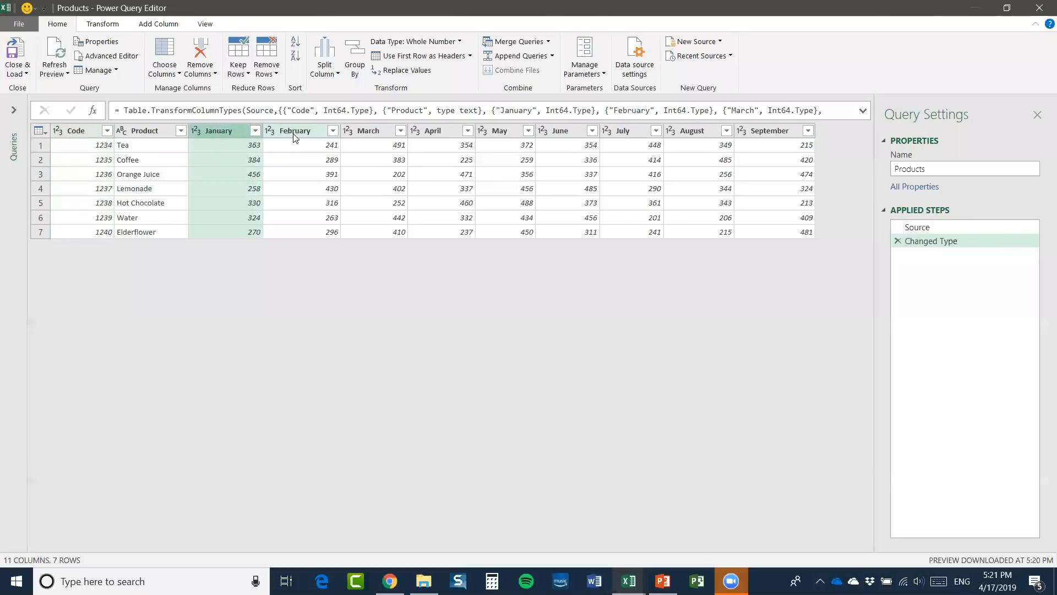
pyautogui.keyDown('shift'); pyautogui.click(300, 132); pyautogui.keyUp('shift')
pyautogui.keyDown('shift'); pyautogui.click(380, 132); pyautogui.keyUp('shift')
pyautogui.keyDown('shift'); pyautogui.click(444, 134); pyautogui.keyUp('shift')
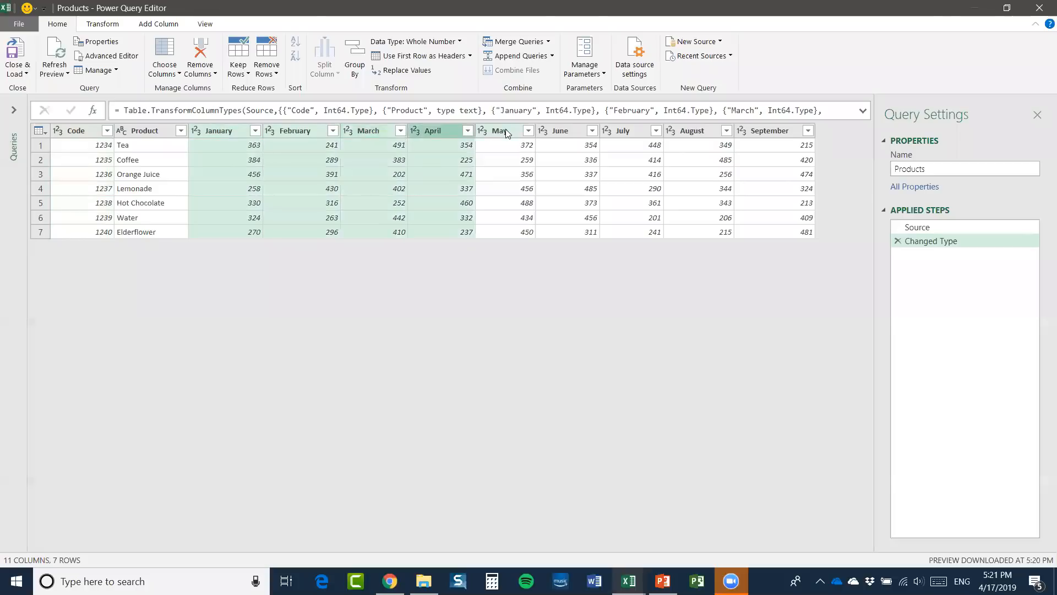
pyautogui.keyDown('shift'); pyautogui.click(506, 132); pyautogui.keyUp('shift')
pyautogui.keyDown('shift'); pyautogui.click(560, 129); pyautogui.keyUp('shift')
pyautogui.keyDown('shift'); pyautogui.click(624, 132); pyautogui.keyUp('shift')
pyautogui.keyDown('shift'); pyautogui.click(686, 132); pyautogui.keyUp('shift')
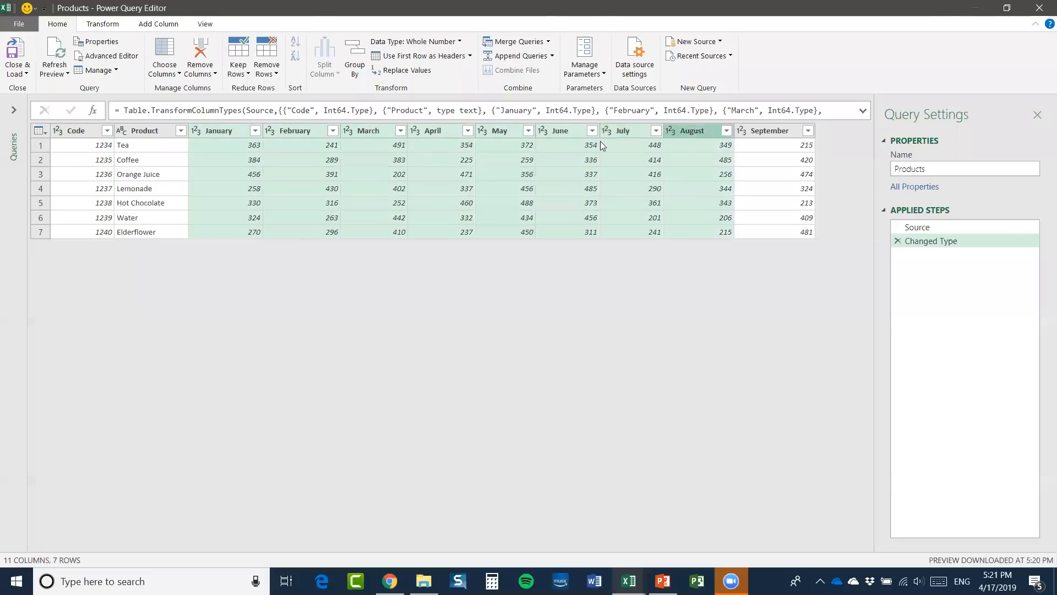
pyautogui.keyDown('shift'); pyautogui.click(776, 132); pyautogui.keyUp('shift')
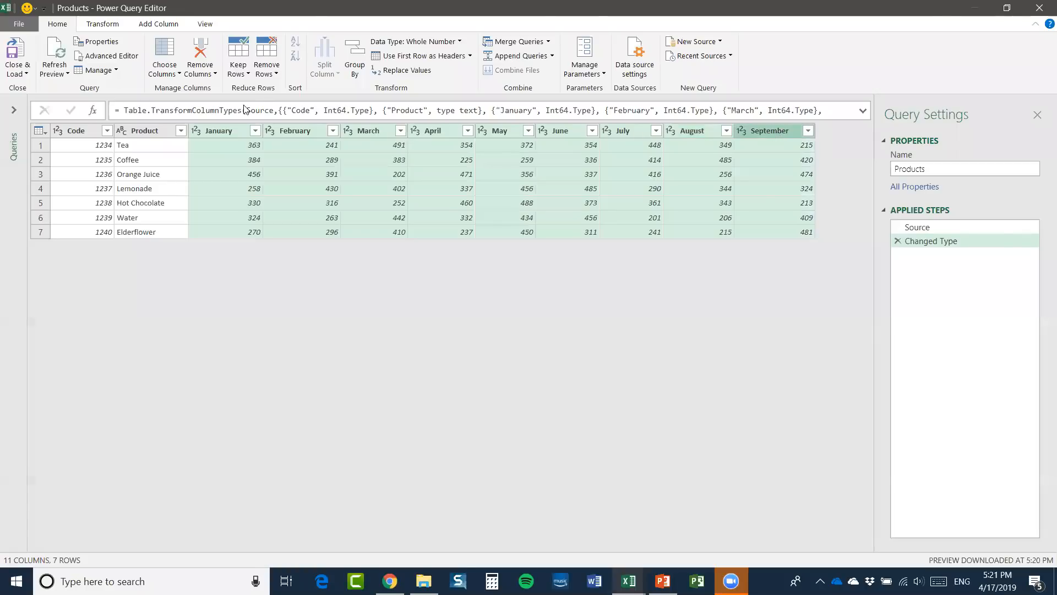
pyautogui.click(99, 25)
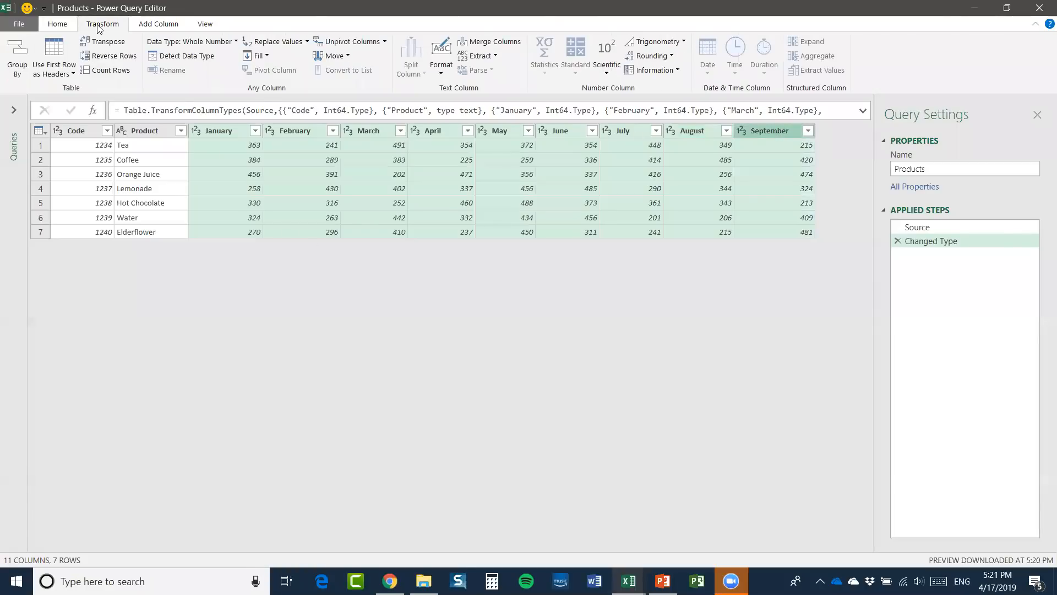
pyautogui.click(364, 46)
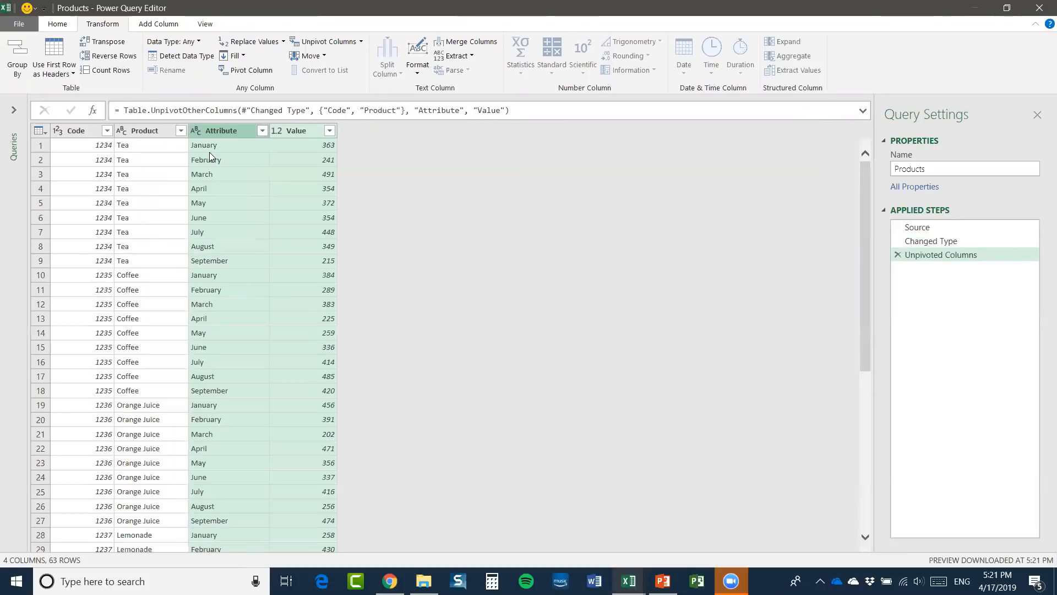
# - Load the unpivoted Products query as a table into the existing PowerPivot worksheet at cell B12 and dismiss the query list
pyautogui.click(56, 23)
pyautogui.click(26, 74)
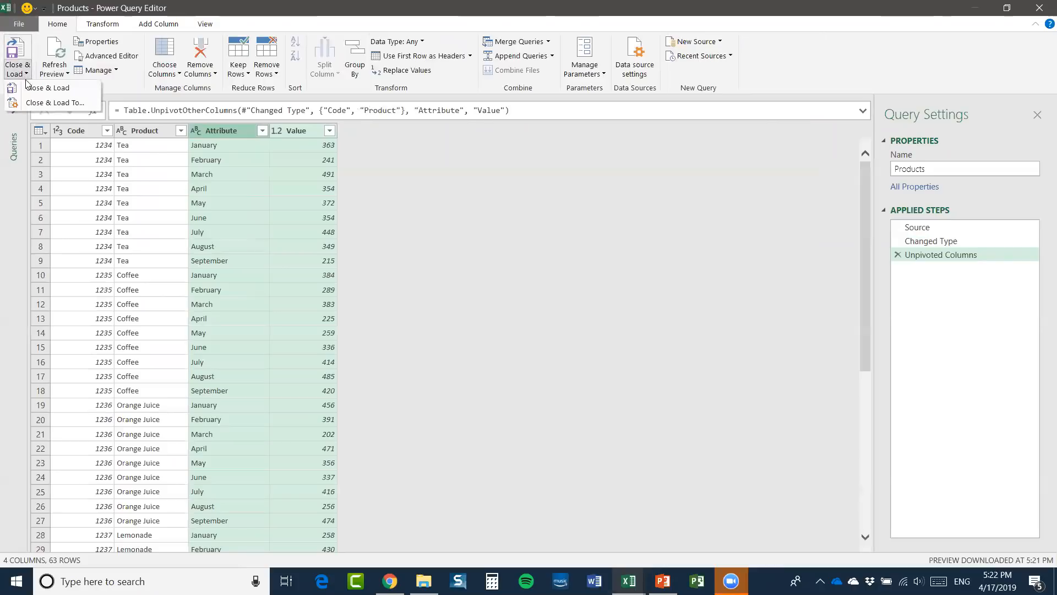
pyautogui.click(61, 105)
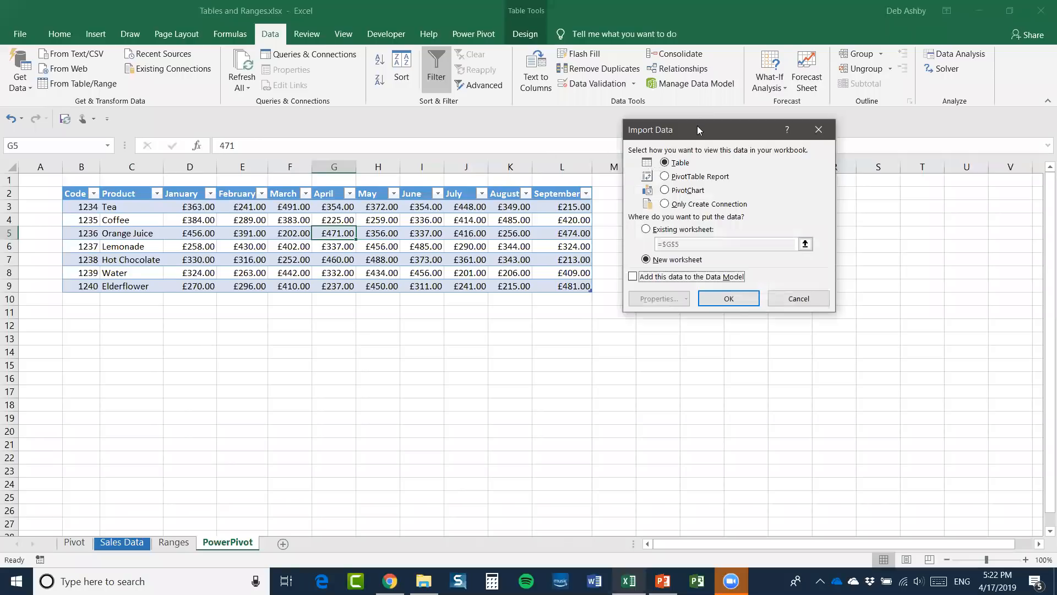
pyautogui.moveTo(697, 129); pyautogui.dragTo(716, 156)
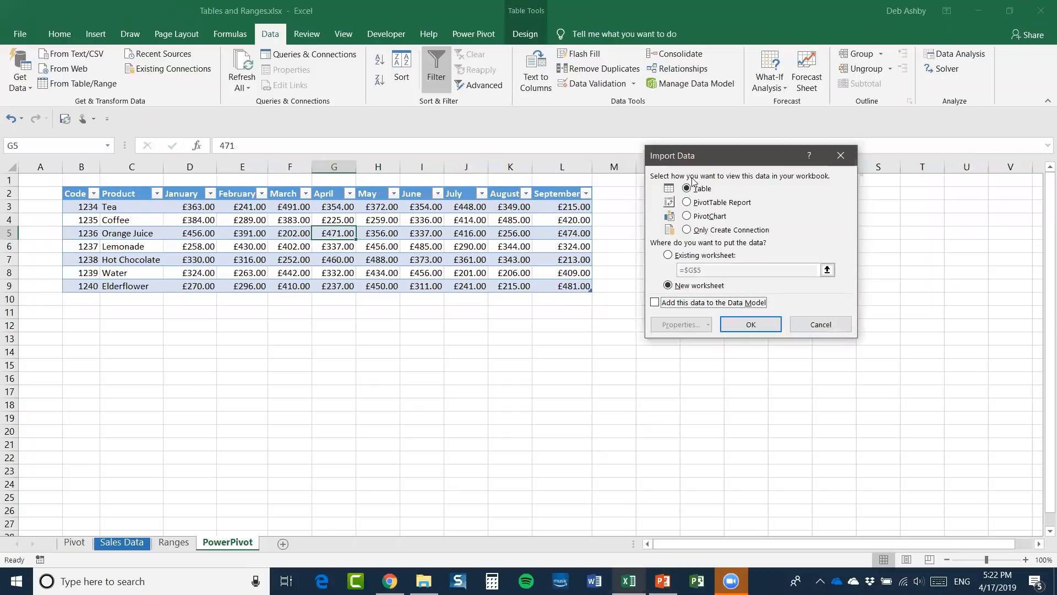
pyautogui.click(667, 255)
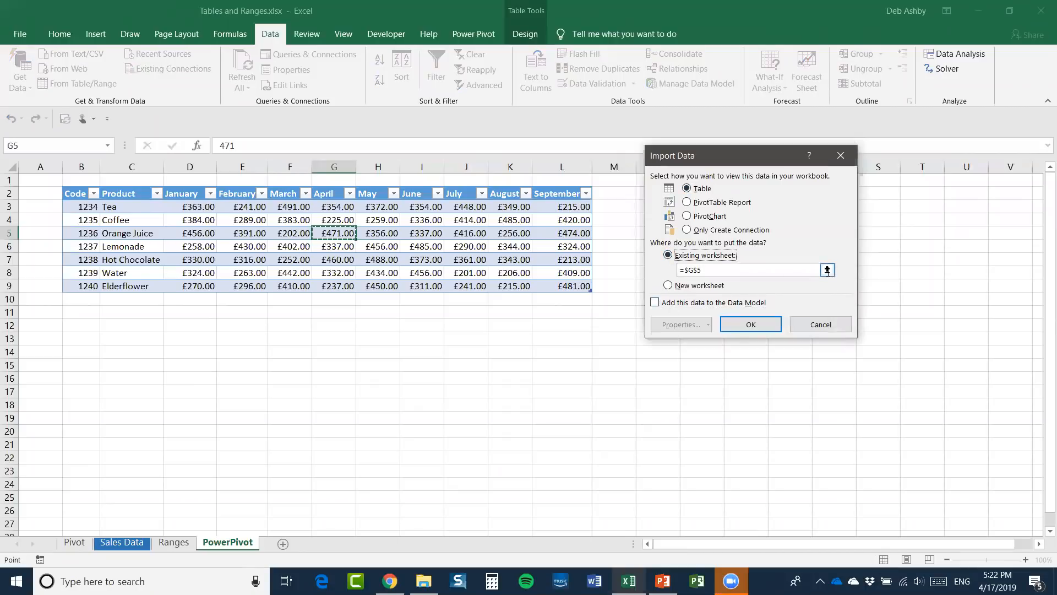
pyautogui.click(77, 324)
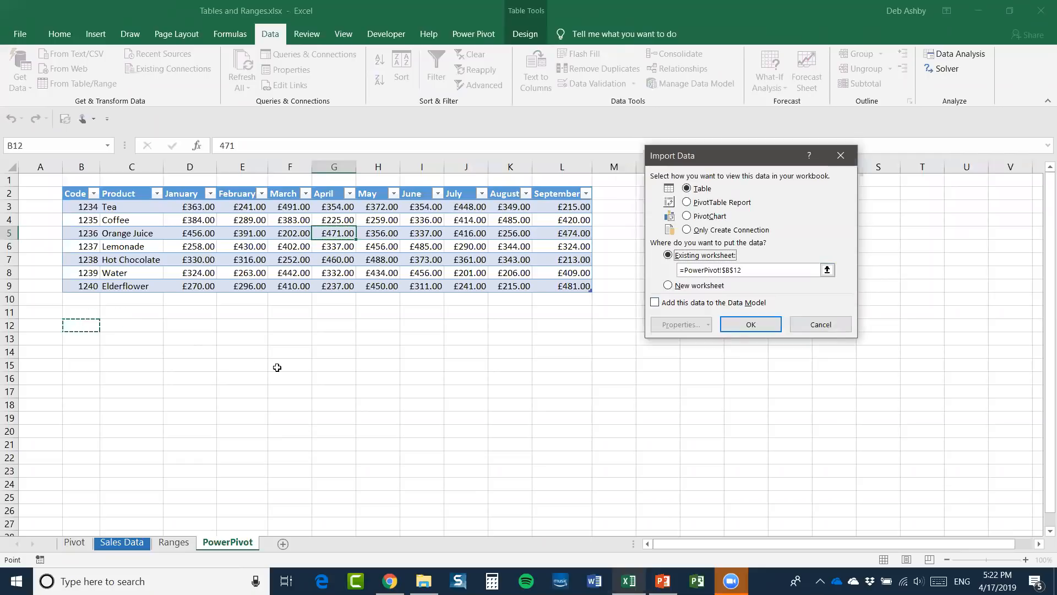
pyautogui.click(753, 325)
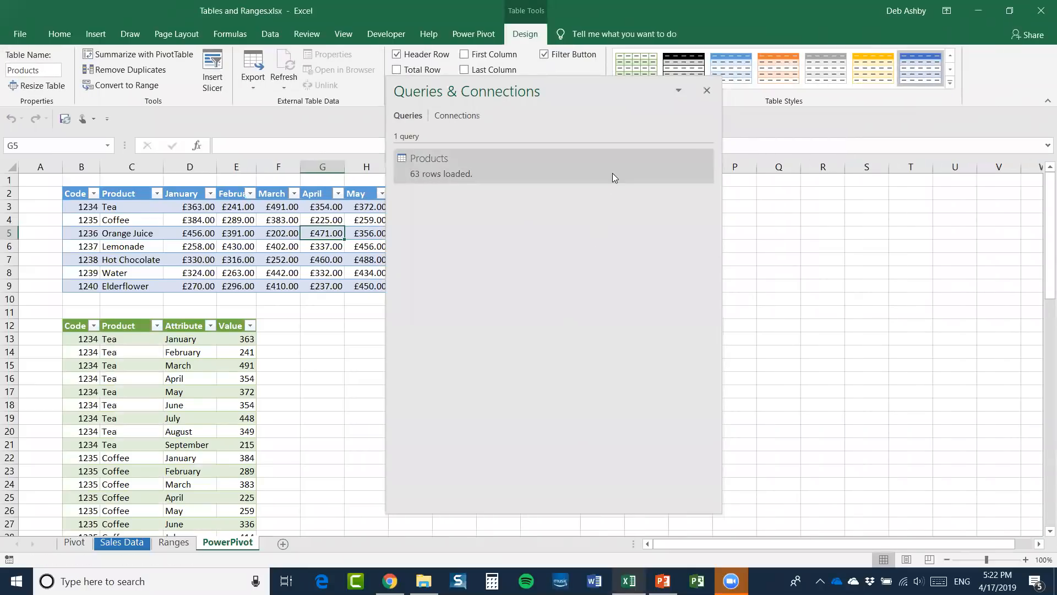
pyautogui.click(707, 91)
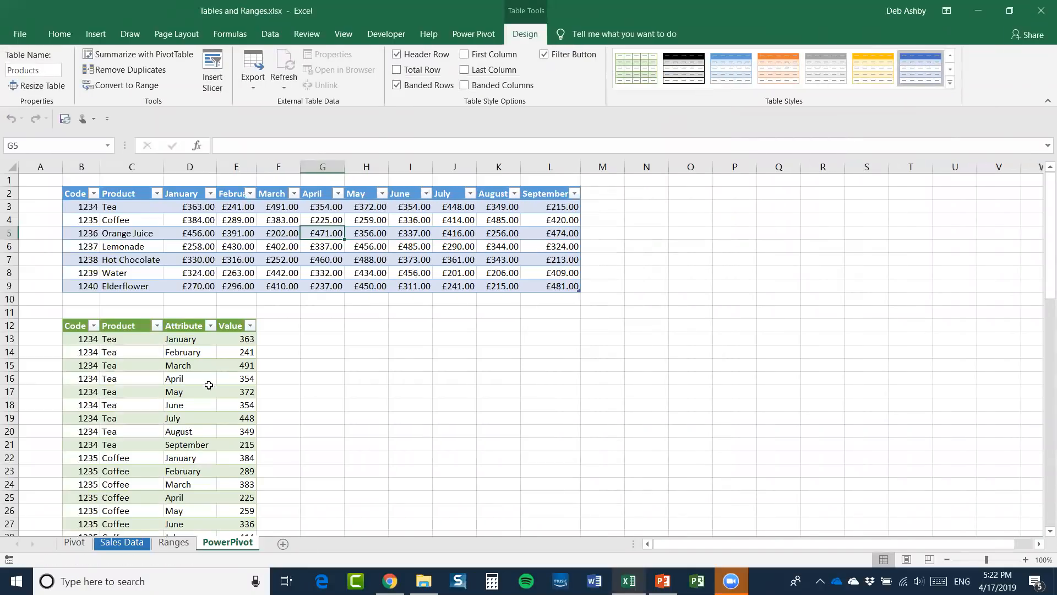
# - Look over the unpivoted data below the Products table, and view the Pivot and Ranges sheets
pyautogui.scroll(-3, 190, 373)
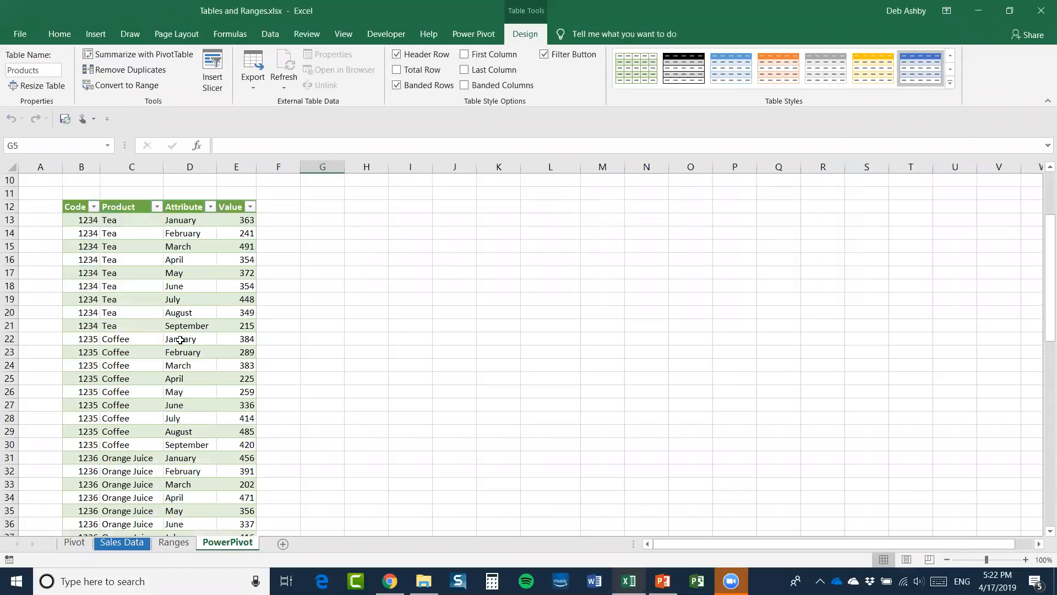
pyautogui.scroll(3, 180, 341)
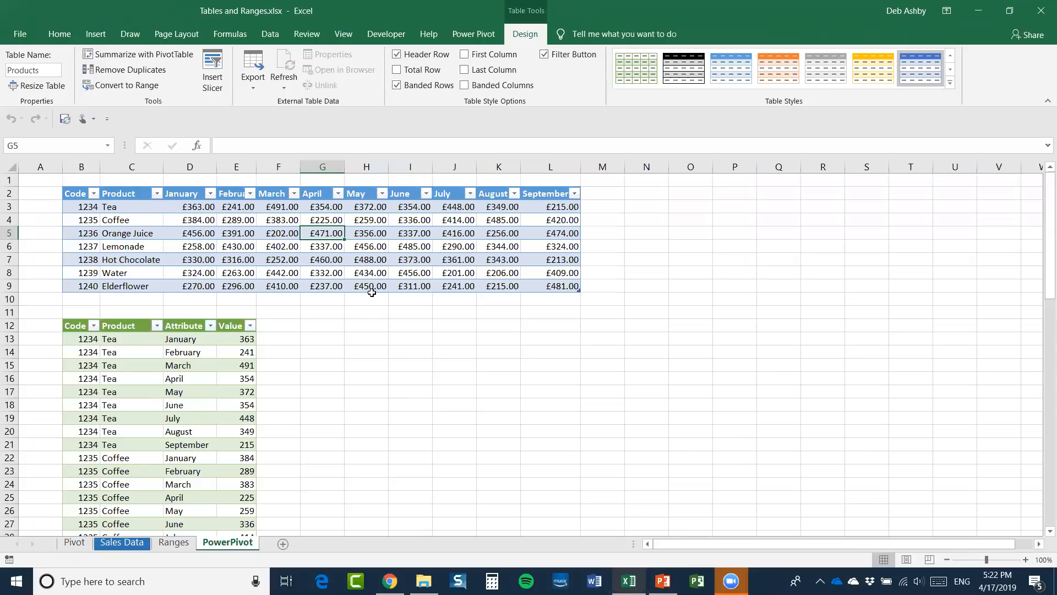
pyautogui.click(367, 246)
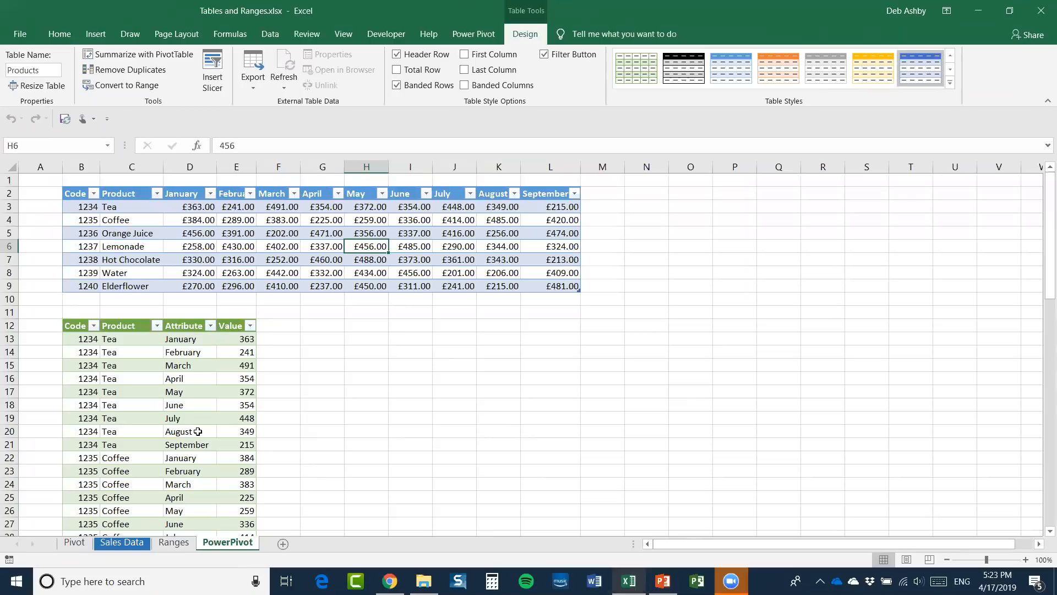
pyautogui.click(365, 338)
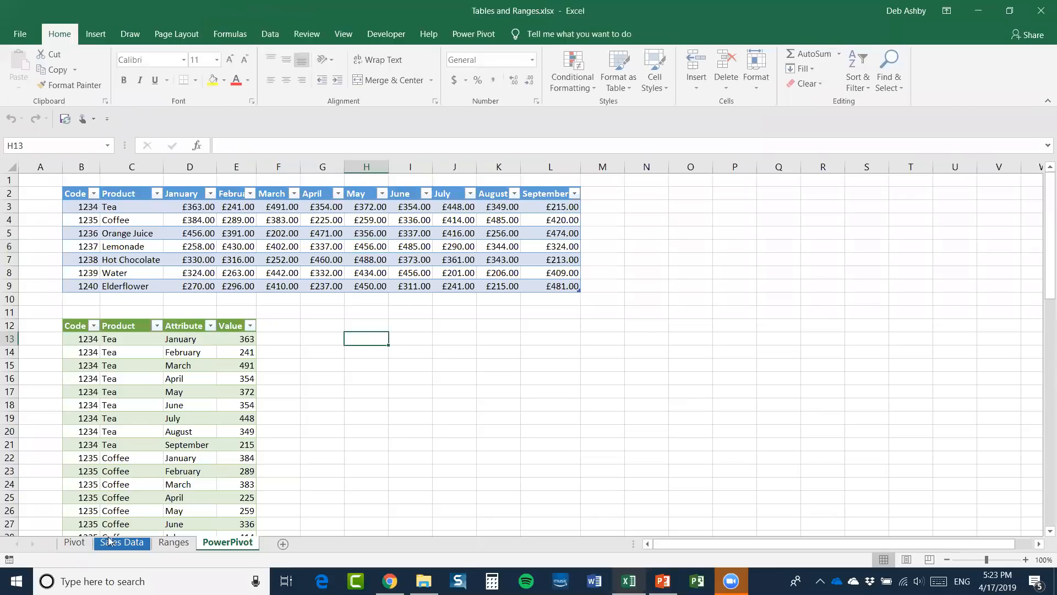
pyautogui.click(79, 543)
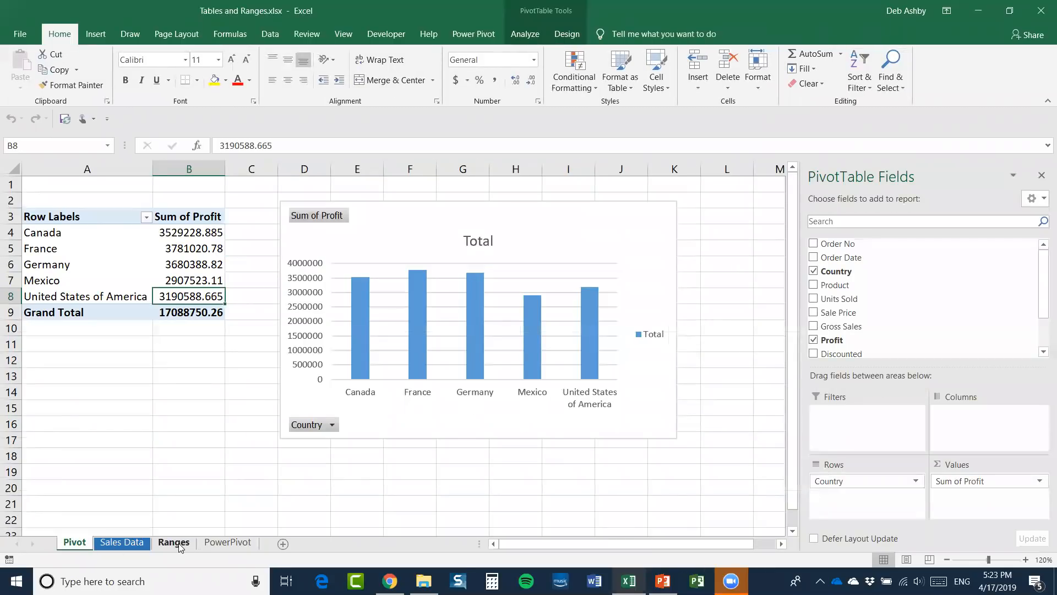
pyautogui.click(175, 543)
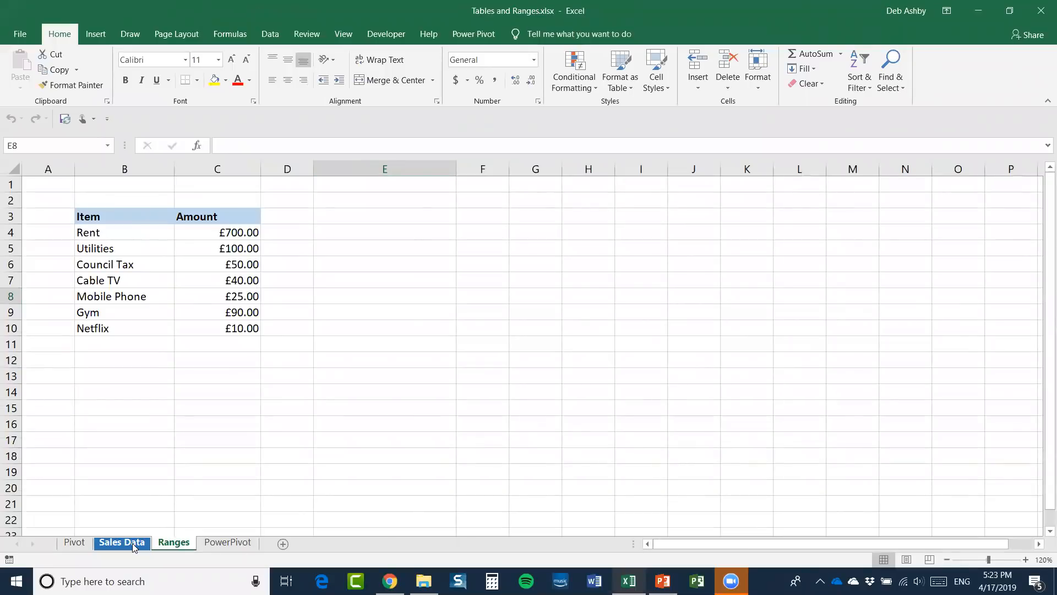
# - Convert the Orders table on the Sales Data sheet to a normal range
pyautogui.click(122, 543)
pyautogui.click(421, 238)
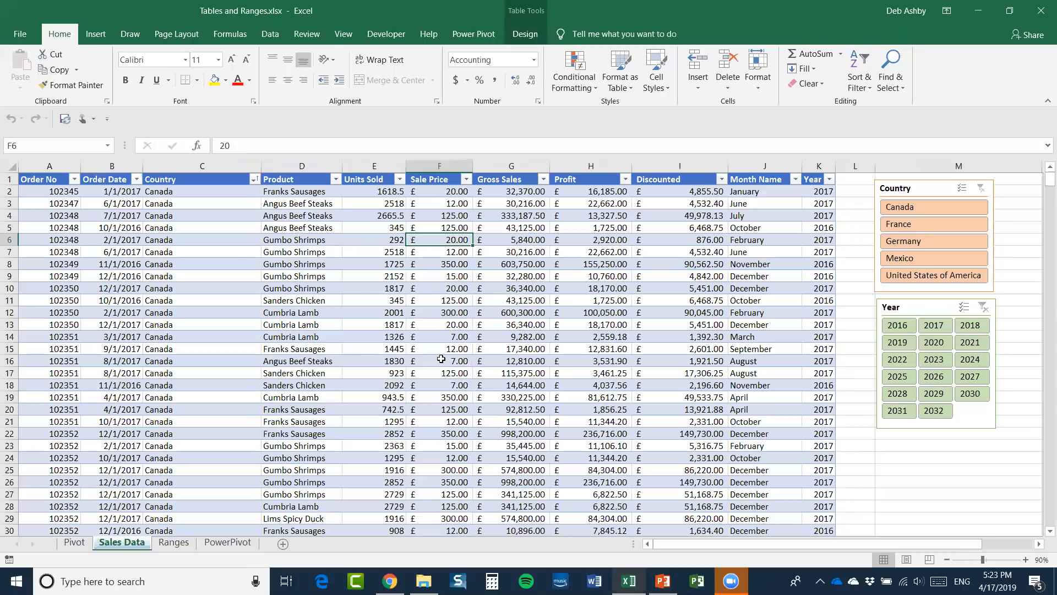
pyautogui.click(358, 268)
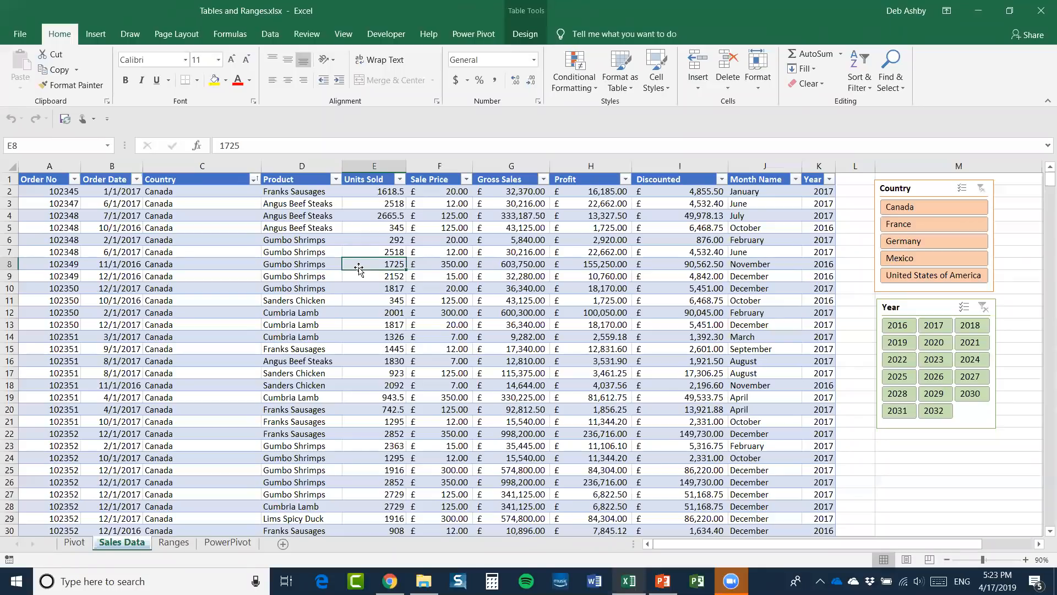
pyautogui.hotkey('ctrl', 'a')
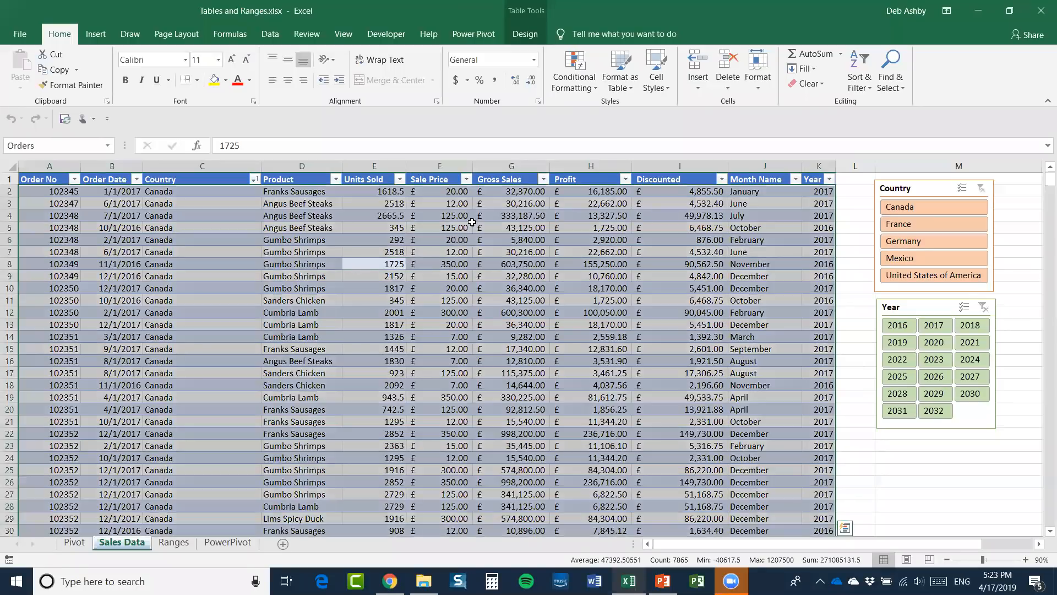
pyautogui.click(534, 37)
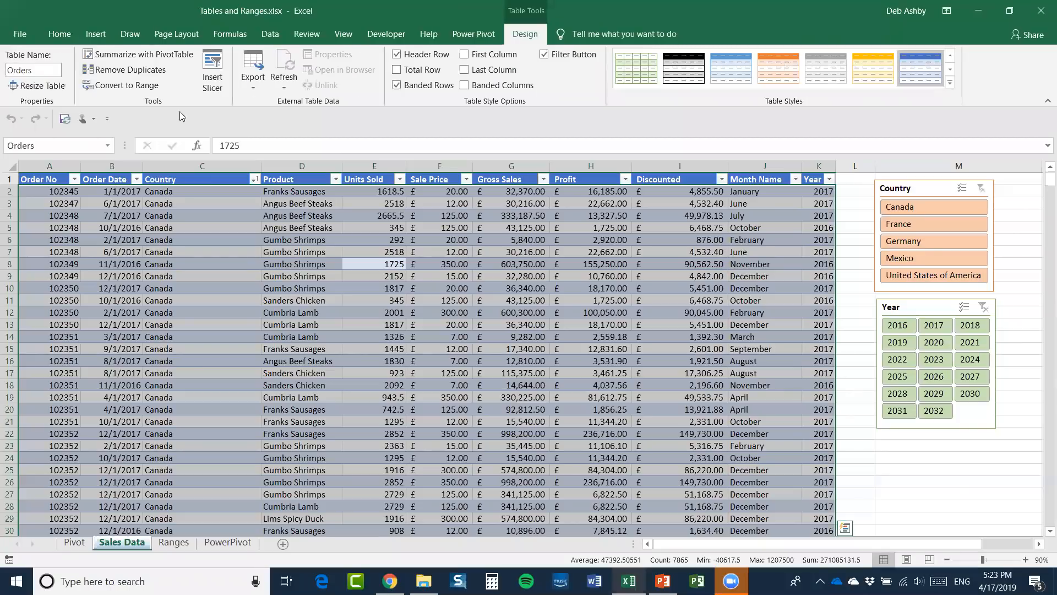
pyautogui.click(123, 87)
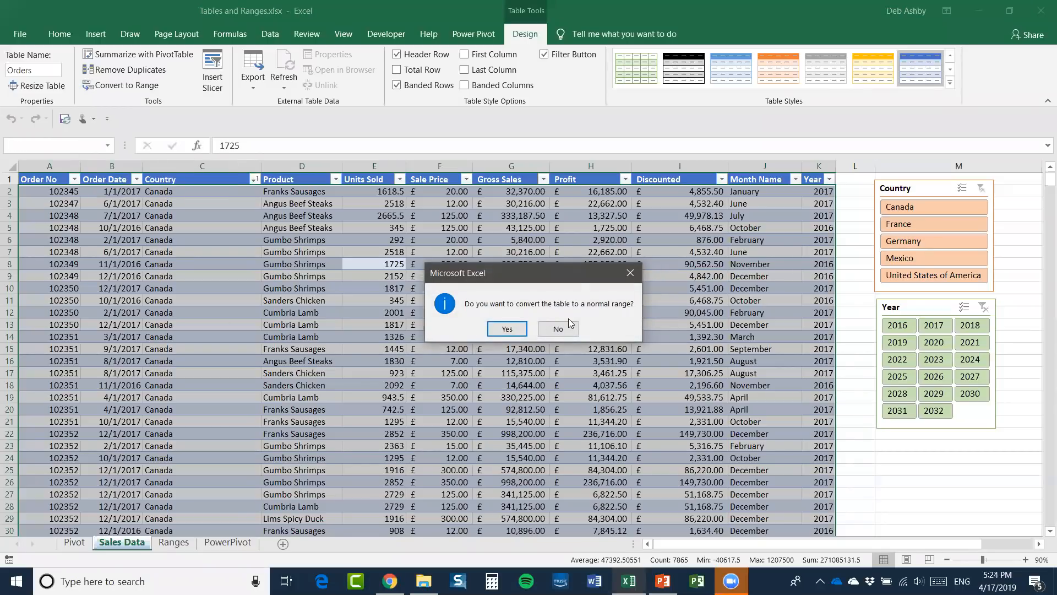
pyautogui.click(507, 329)
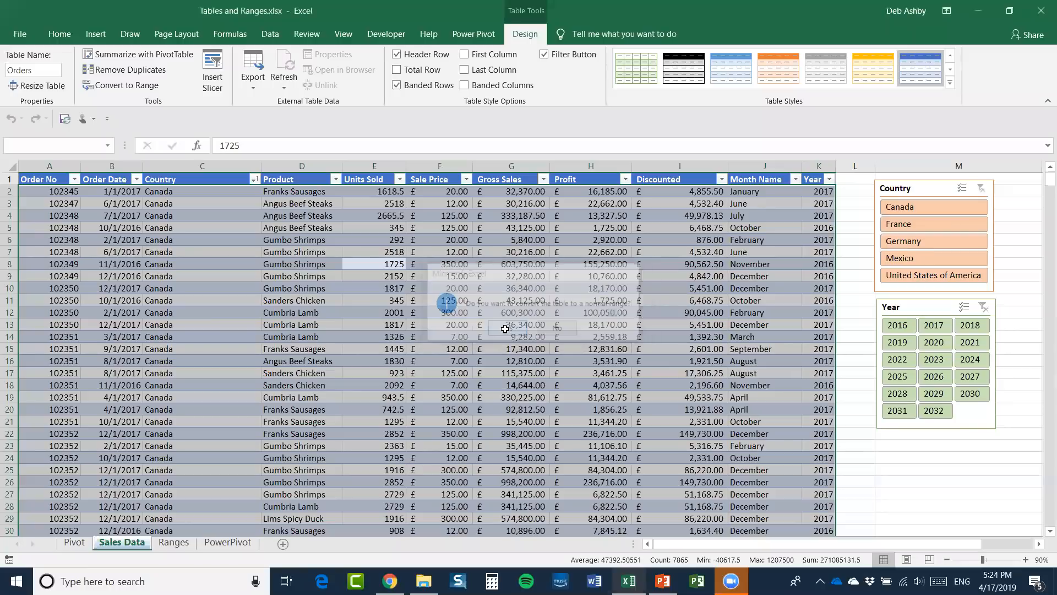
# - Check cells across the converted Sales Data range for any remaining table tools, filter buttons and slicers
pyautogui.click(495, 267)
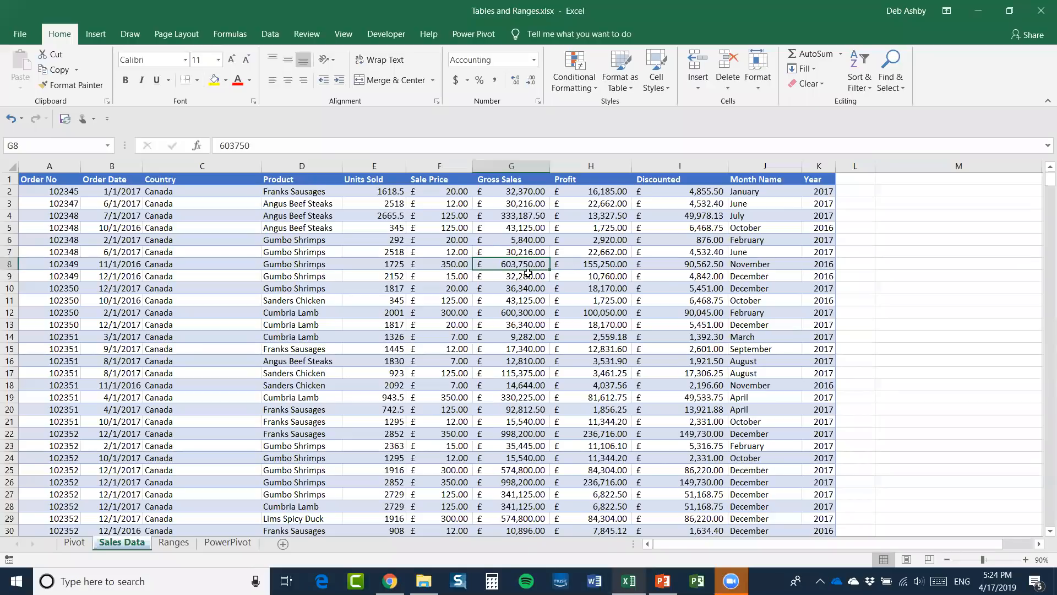
pyautogui.click(432, 263)
pyautogui.click(318, 251)
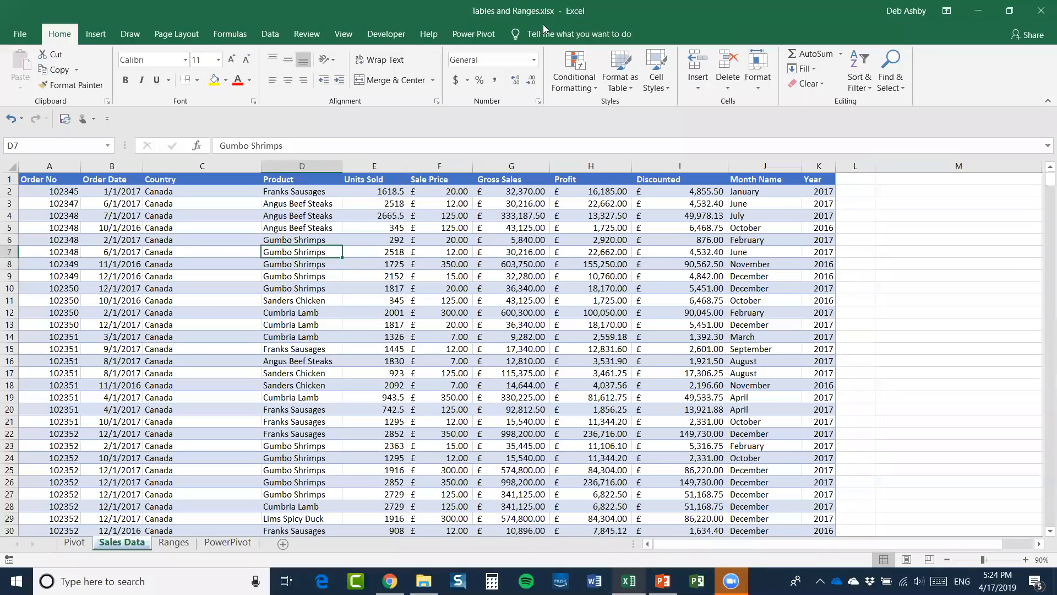
pyautogui.click(447, 361)
pyautogui.click(572, 324)
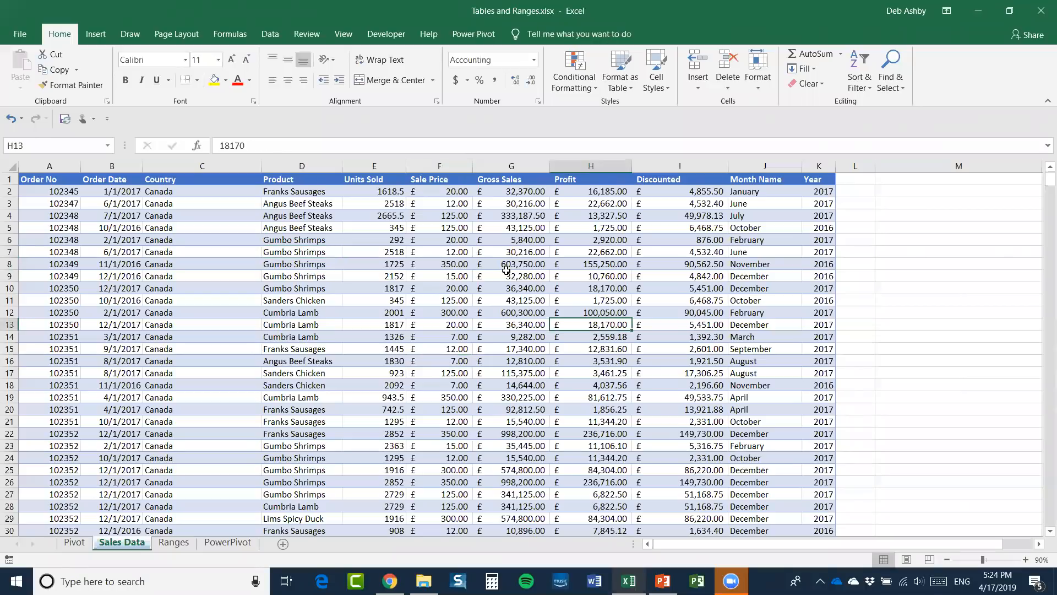
pyautogui.click(508, 273)
pyautogui.click(532, 227)
pyautogui.click(405, 249)
pyautogui.click(309, 301)
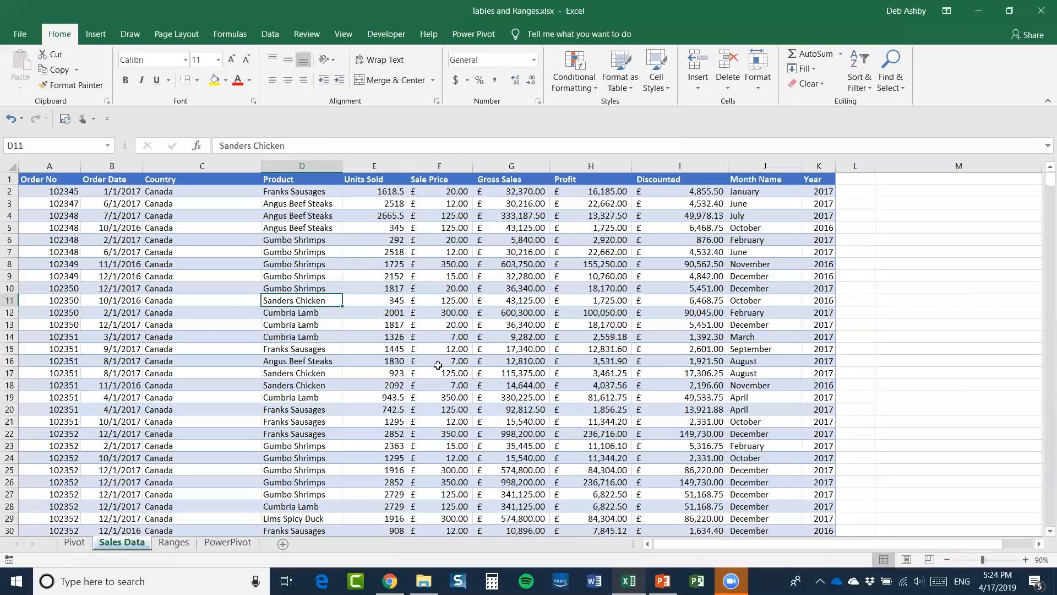
pyautogui.click(438, 364)
pyautogui.click(535, 349)
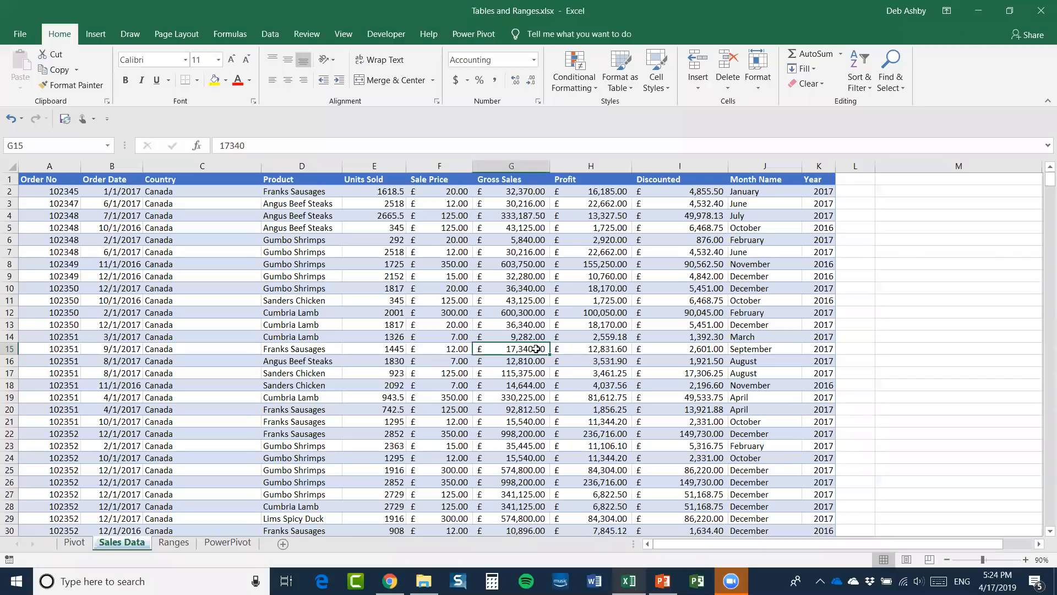
pyautogui.click(493, 285)
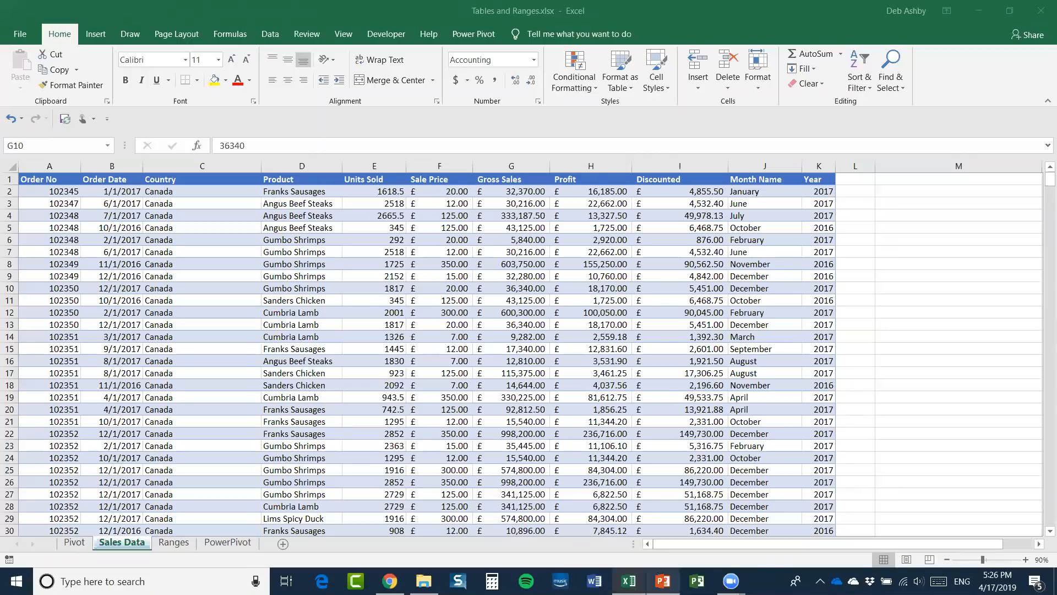
# - Switch to the Tables and Ranges presentation in PowerPoint and browse its slides
pyautogui.click(662, 581)
pyautogui.scroll(-5, 209, 338)
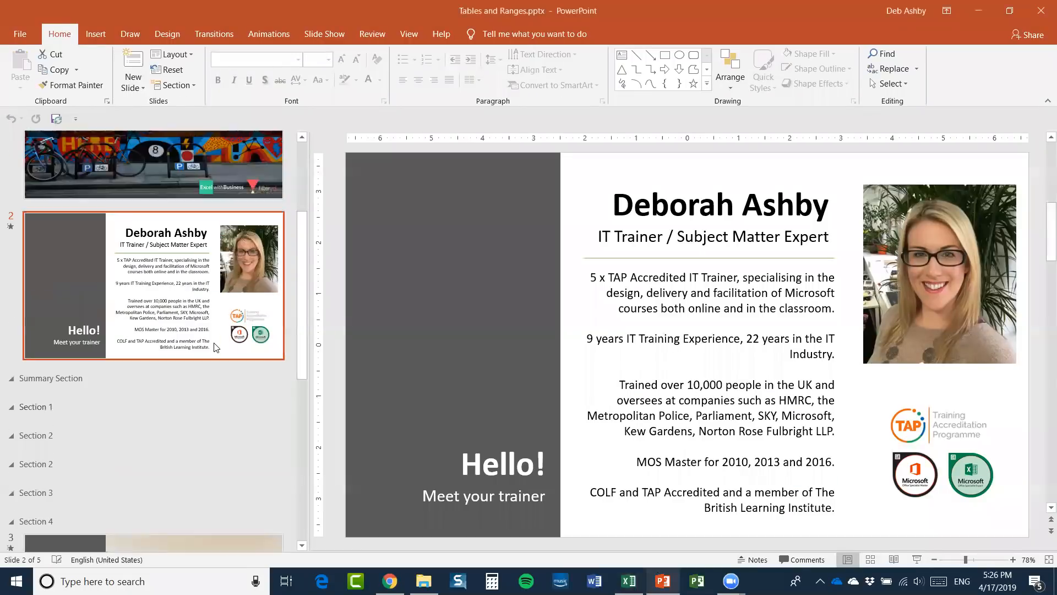